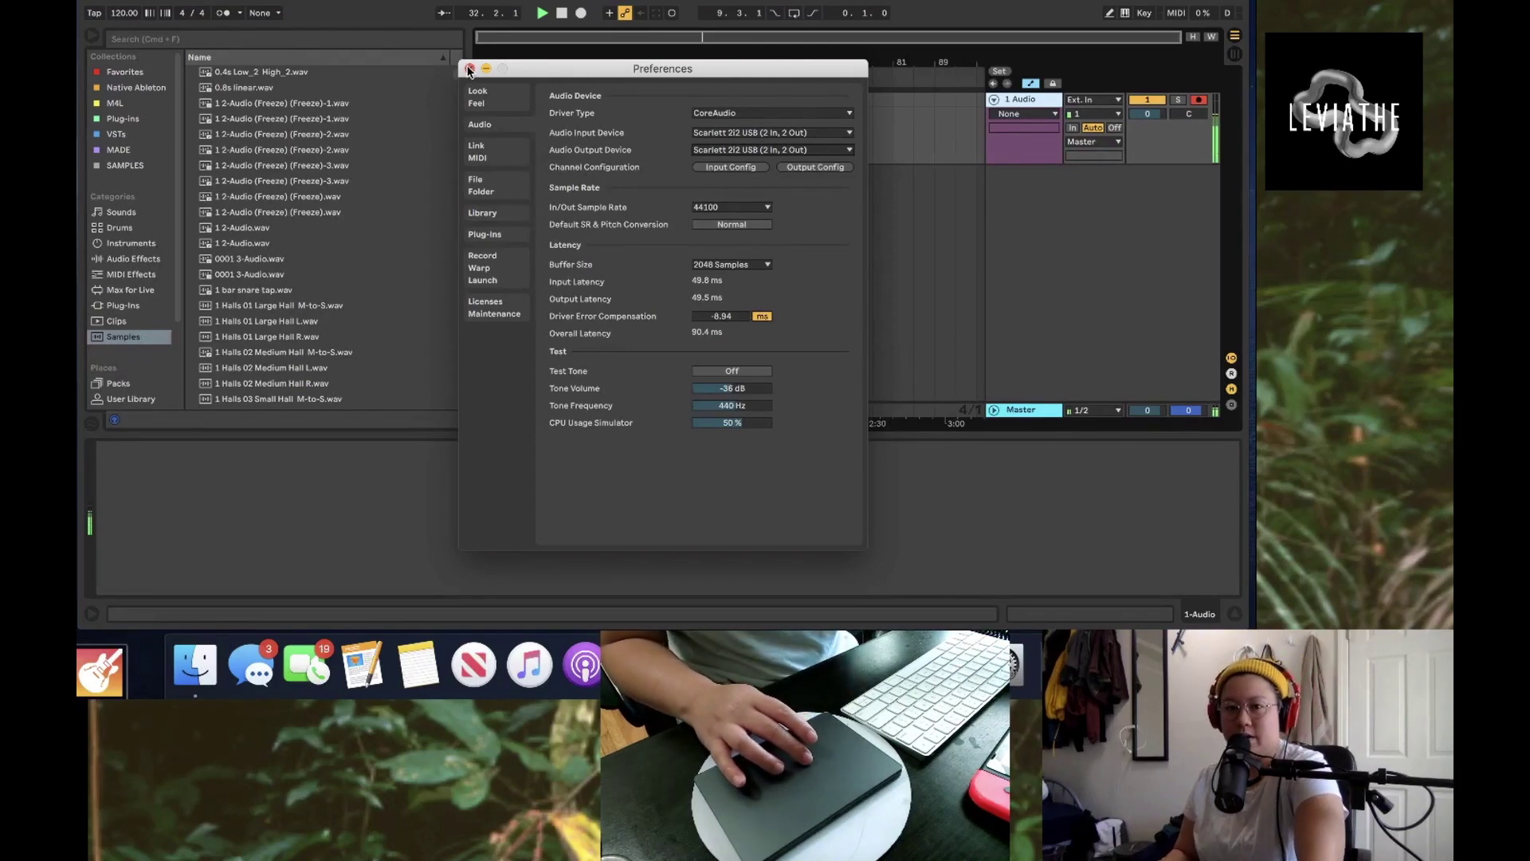
Step: Close audio preferences, stop playback, set the insert point at 1 Audio's start, and leave full screen
{"action": "left_click", "coordinate": [469, 69]}
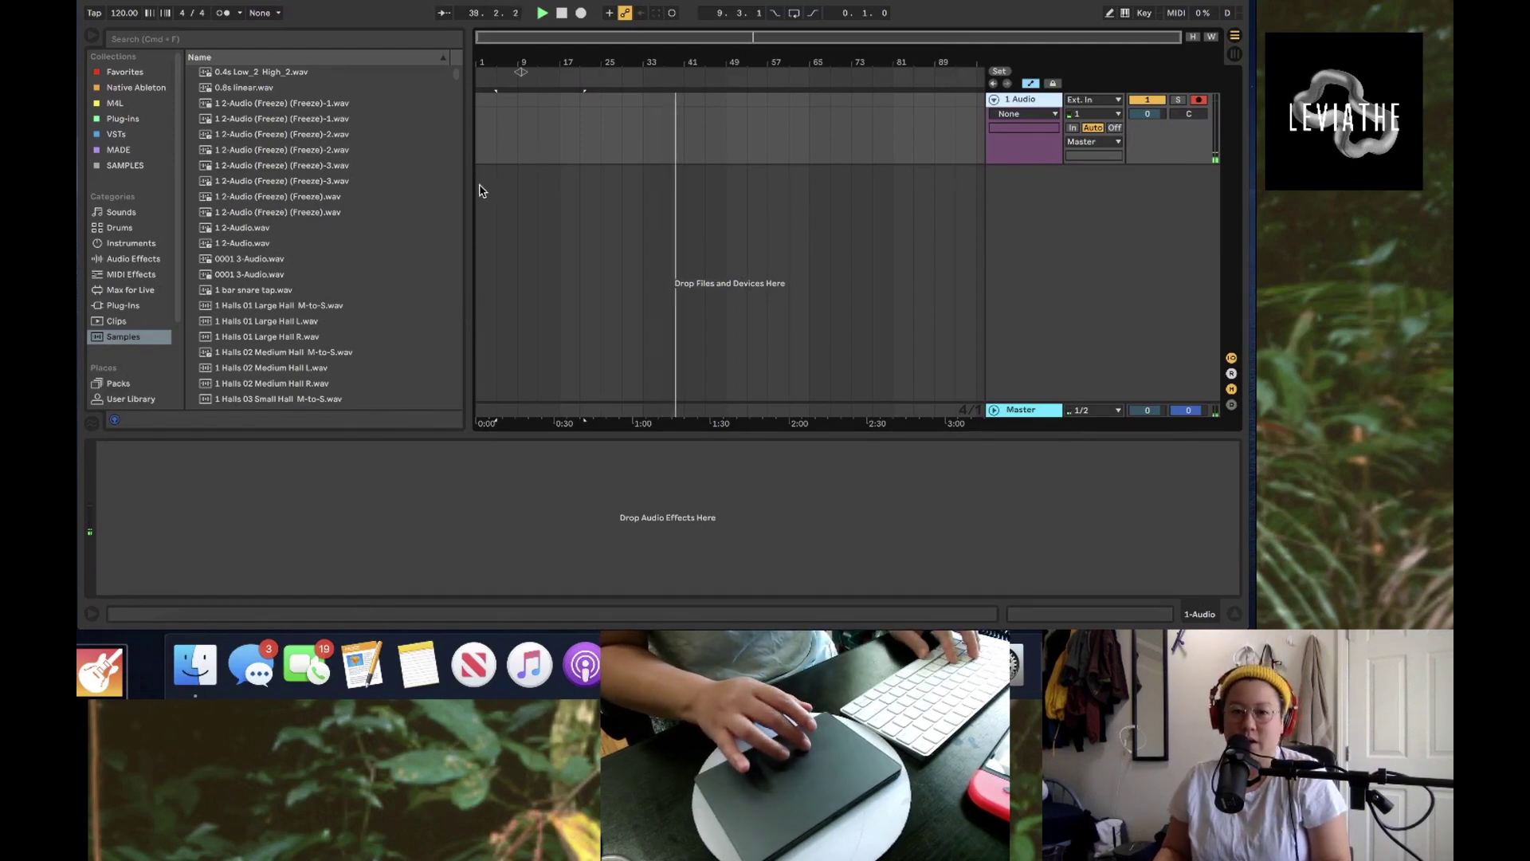
{"action": "key", "text": "space"}
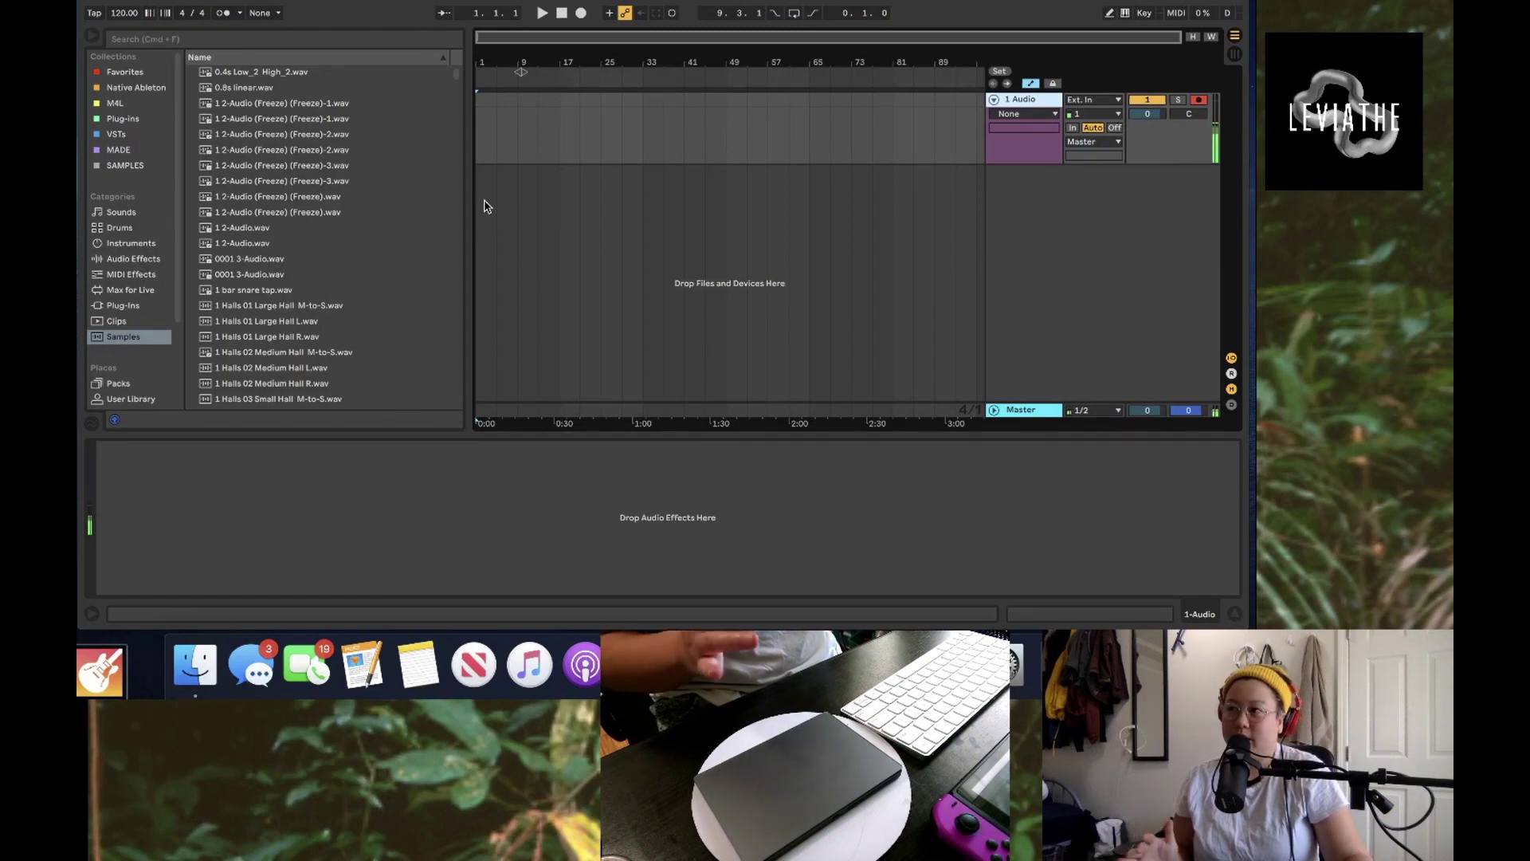
{"action": "left_click", "coordinate": [481, 194]}
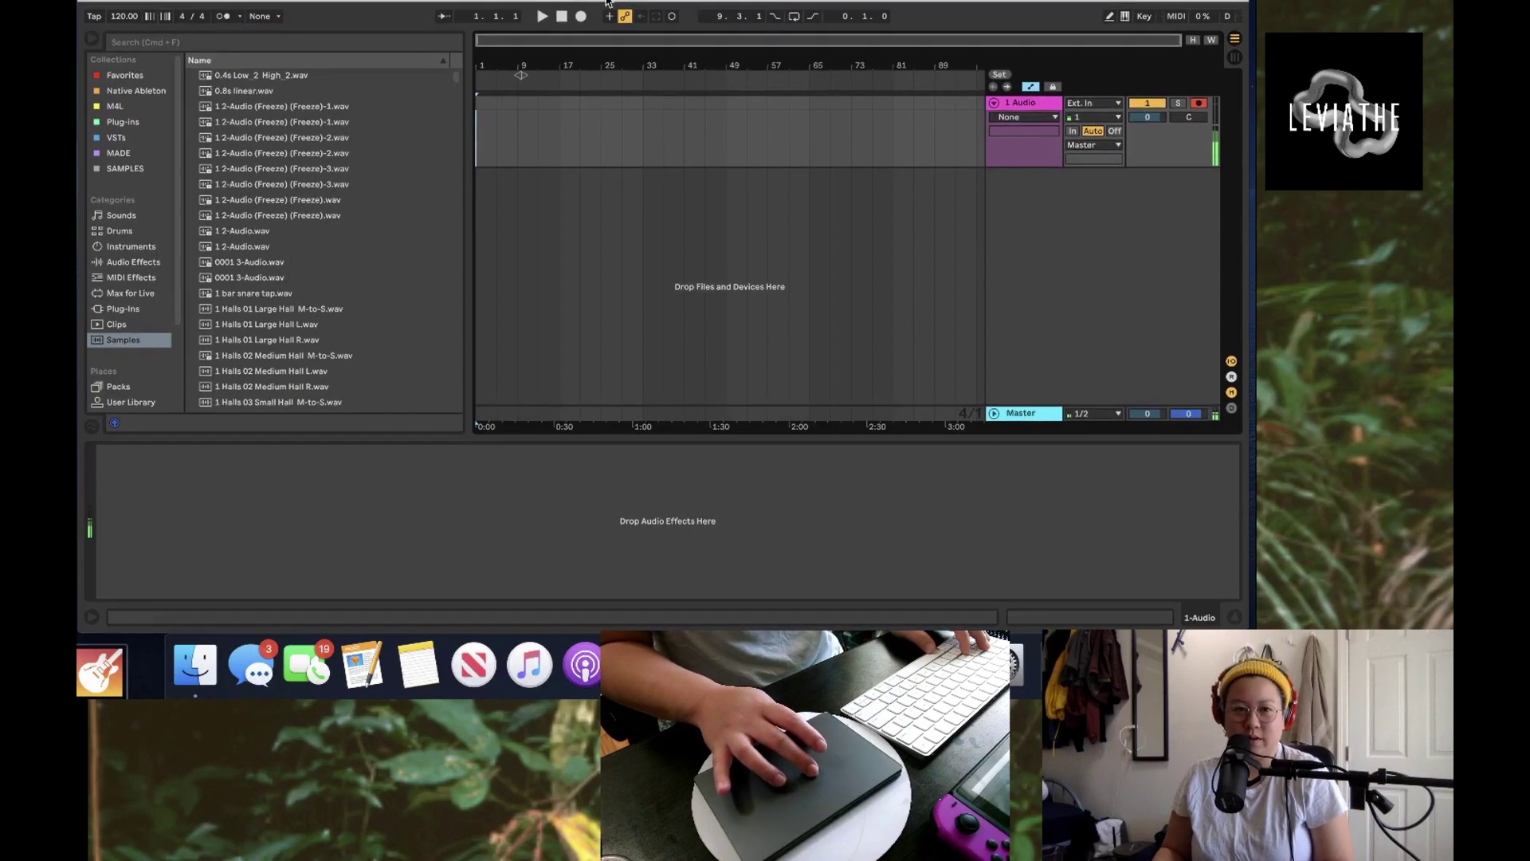
{"action": "key", "text": "ctrl+super+f"}
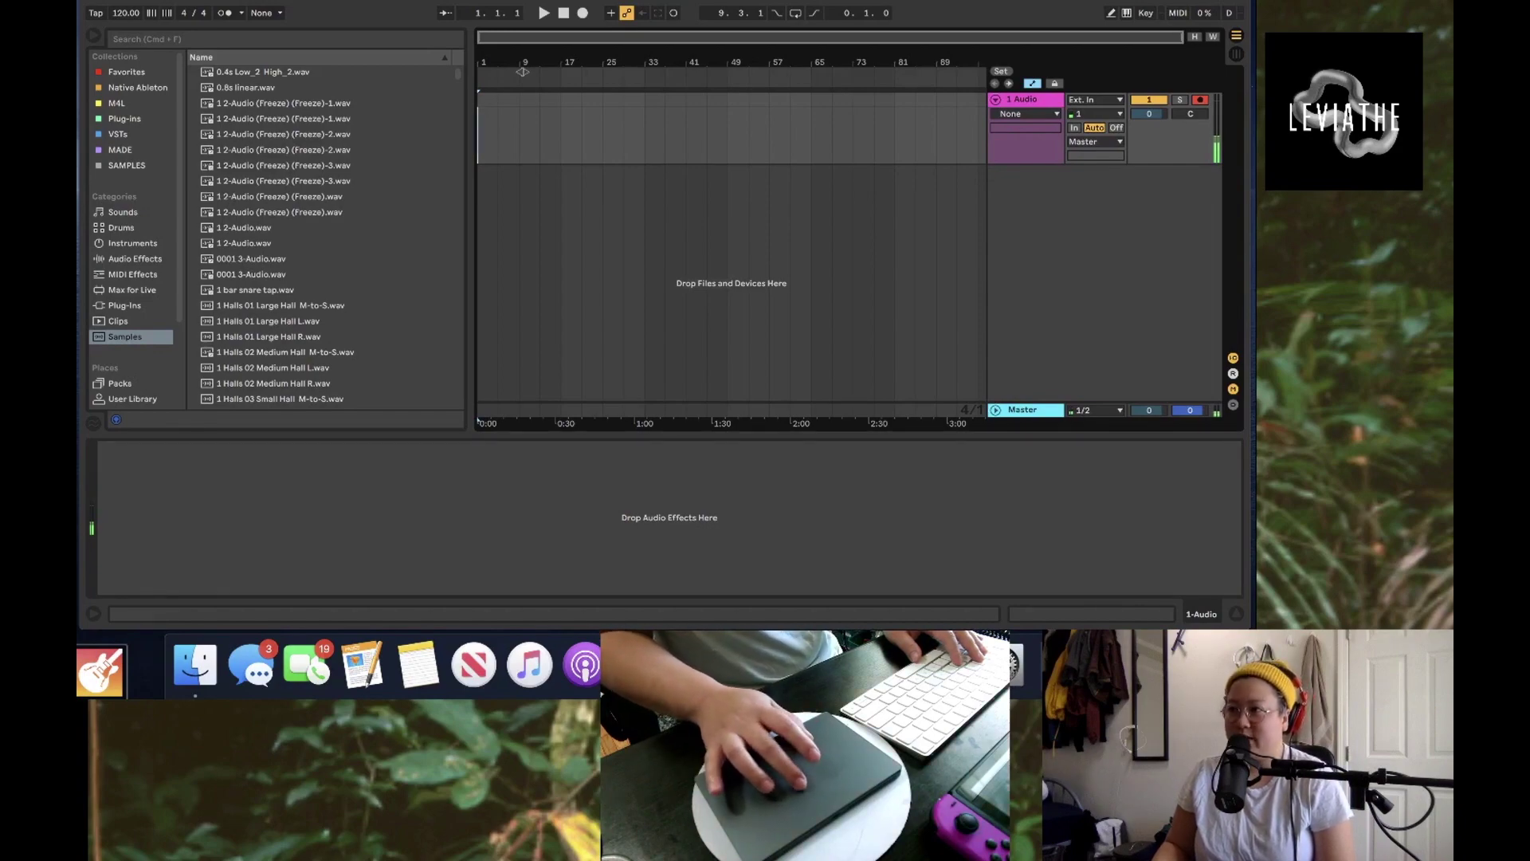
{"action": "key", "text": "super+Tab"}
Step: Scroll the Motel Kumania post to the Animalese a–z list and enlarge the page text
{"action": "left_click_drag", "start_coordinate": [489, 127], "coordinate": [431, 7]}
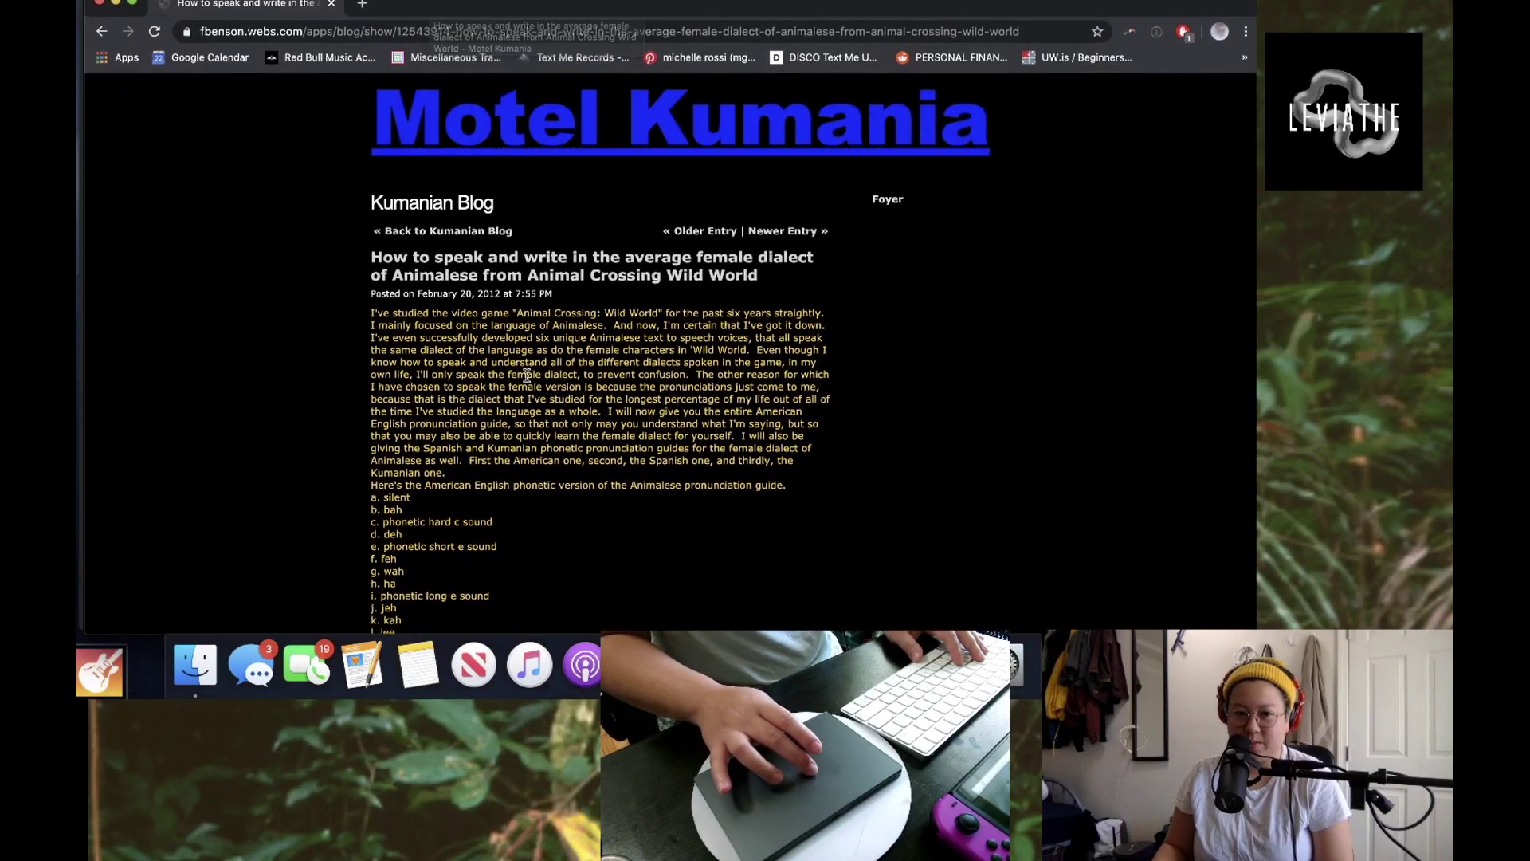
{"action": "scroll", "coordinate": [527, 376], "scroll_direction": "down", "scroll_amount": 3}
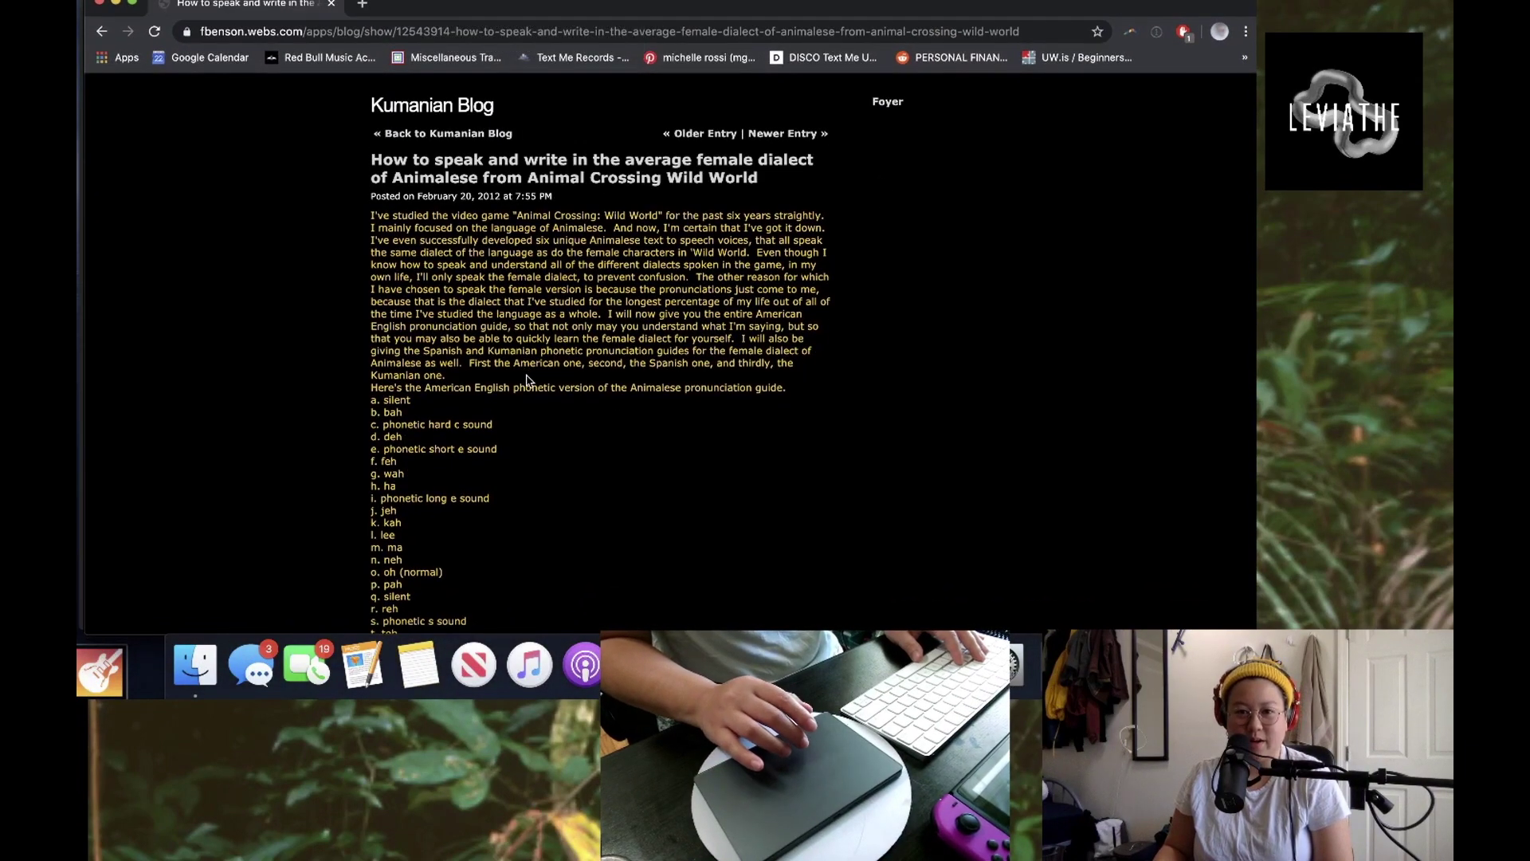
{"action": "scroll", "coordinate": [527, 381], "scroll_direction": "down", "scroll_amount": 3}
{"action": "scroll", "coordinate": [526, 381], "scroll_direction": "down", "scroll_amount": 1}
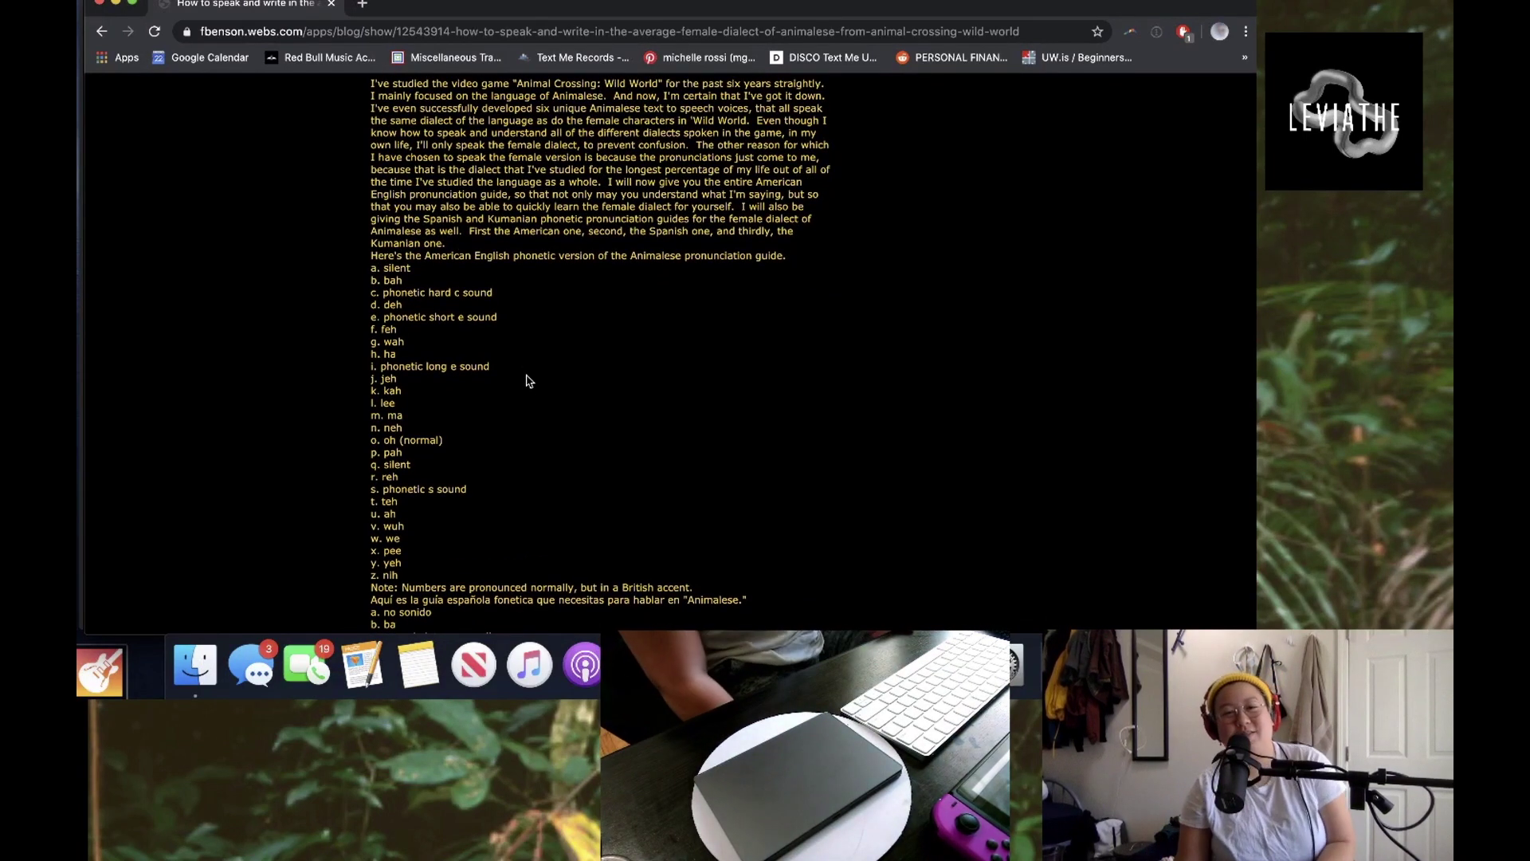
{"action": "scroll", "coordinate": [526, 381], "scroll_direction": "down", "scroll_amount": 5}
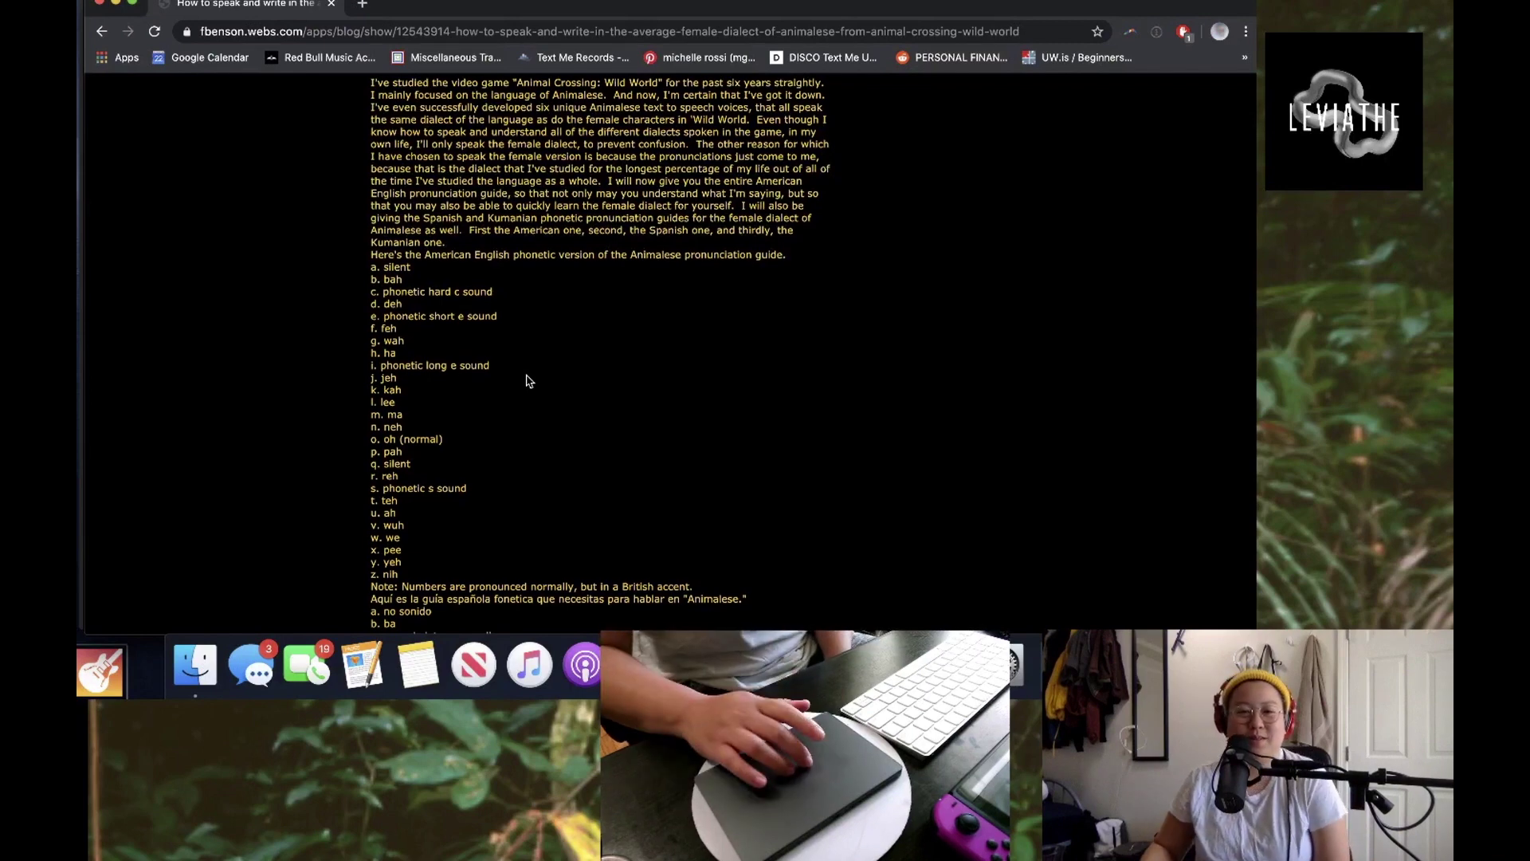
{"action": "scroll", "coordinate": [526, 381], "scroll_direction": "up", "scroll_amount": 1}
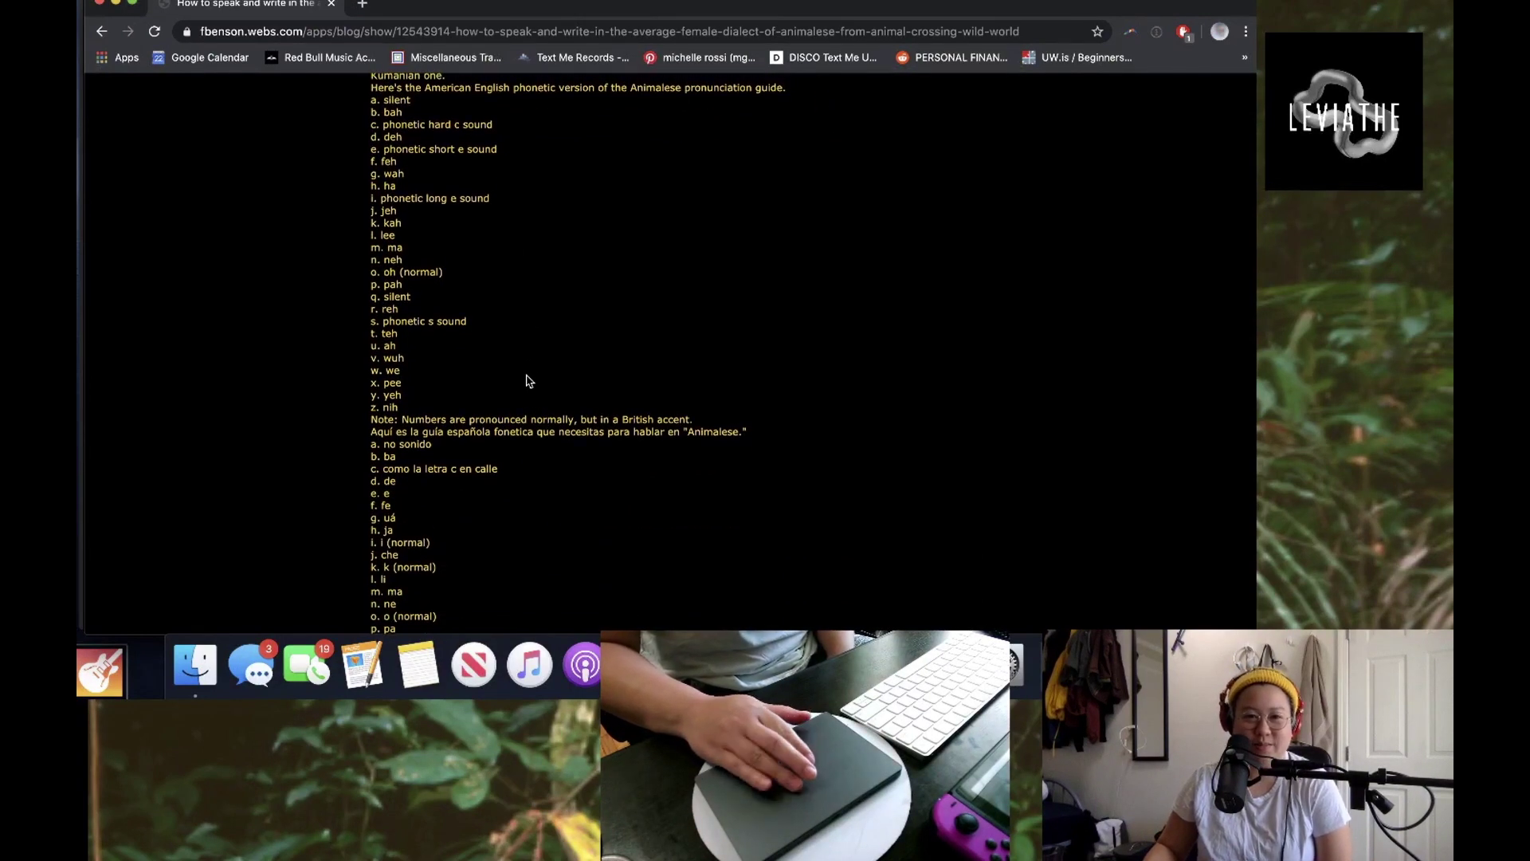
{"action": "key", "text": "super+equal"}
{"action": "scroll", "coordinate": [526, 381], "scroll_direction": "up", "scroll_amount": 2}
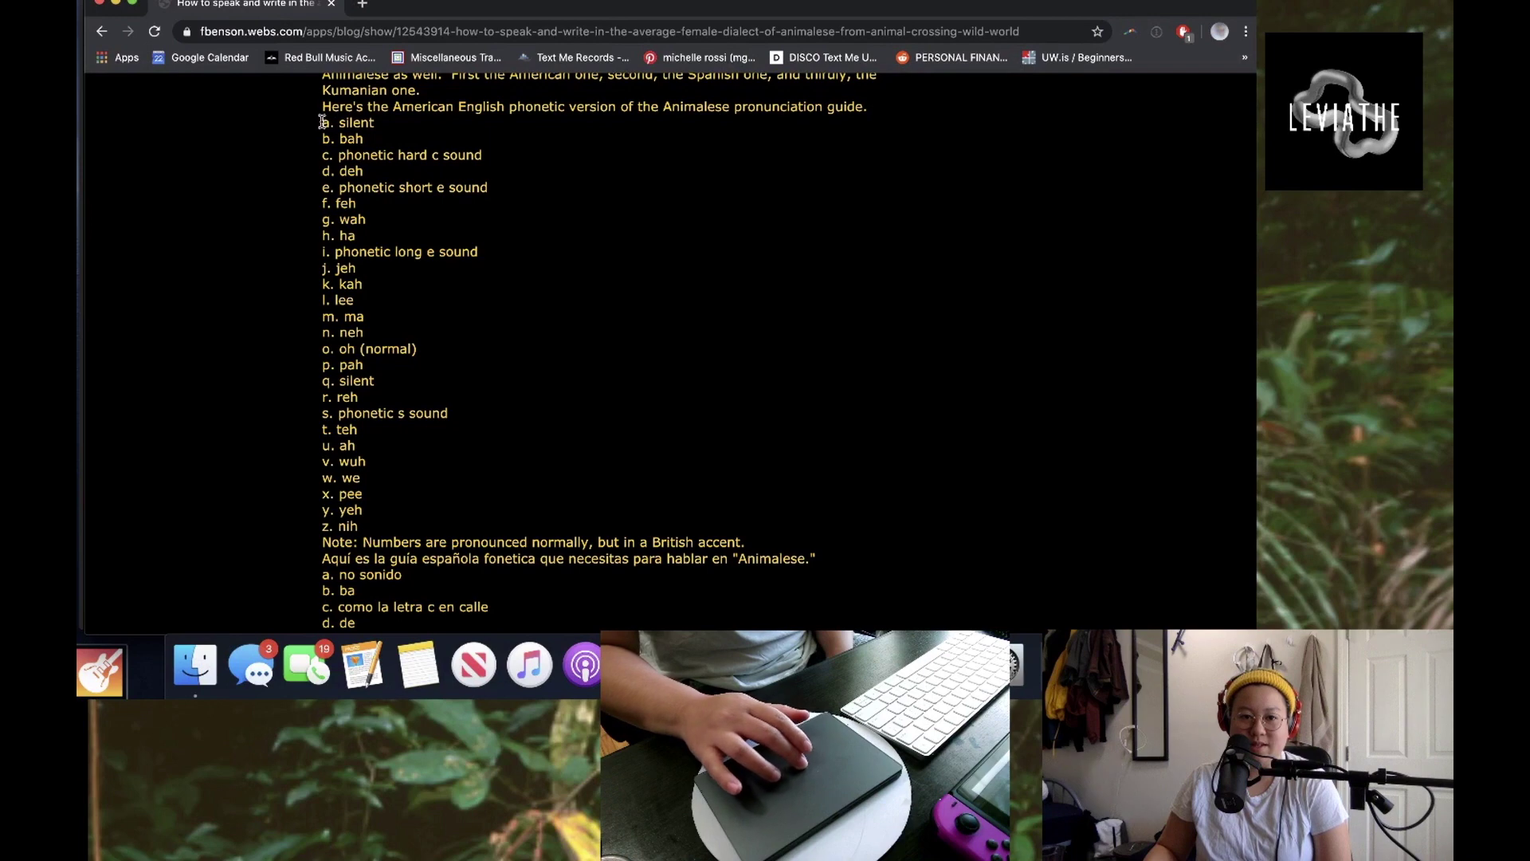
Step: Read the letter pronunciations starting at 'a. silent', then move the browser aside and return to Ableton
{"action": "left_click_drag", "start_coordinate": [321, 121], "coordinate": [375, 123]}
{"action": "left_click", "coordinate": [386, 125]}
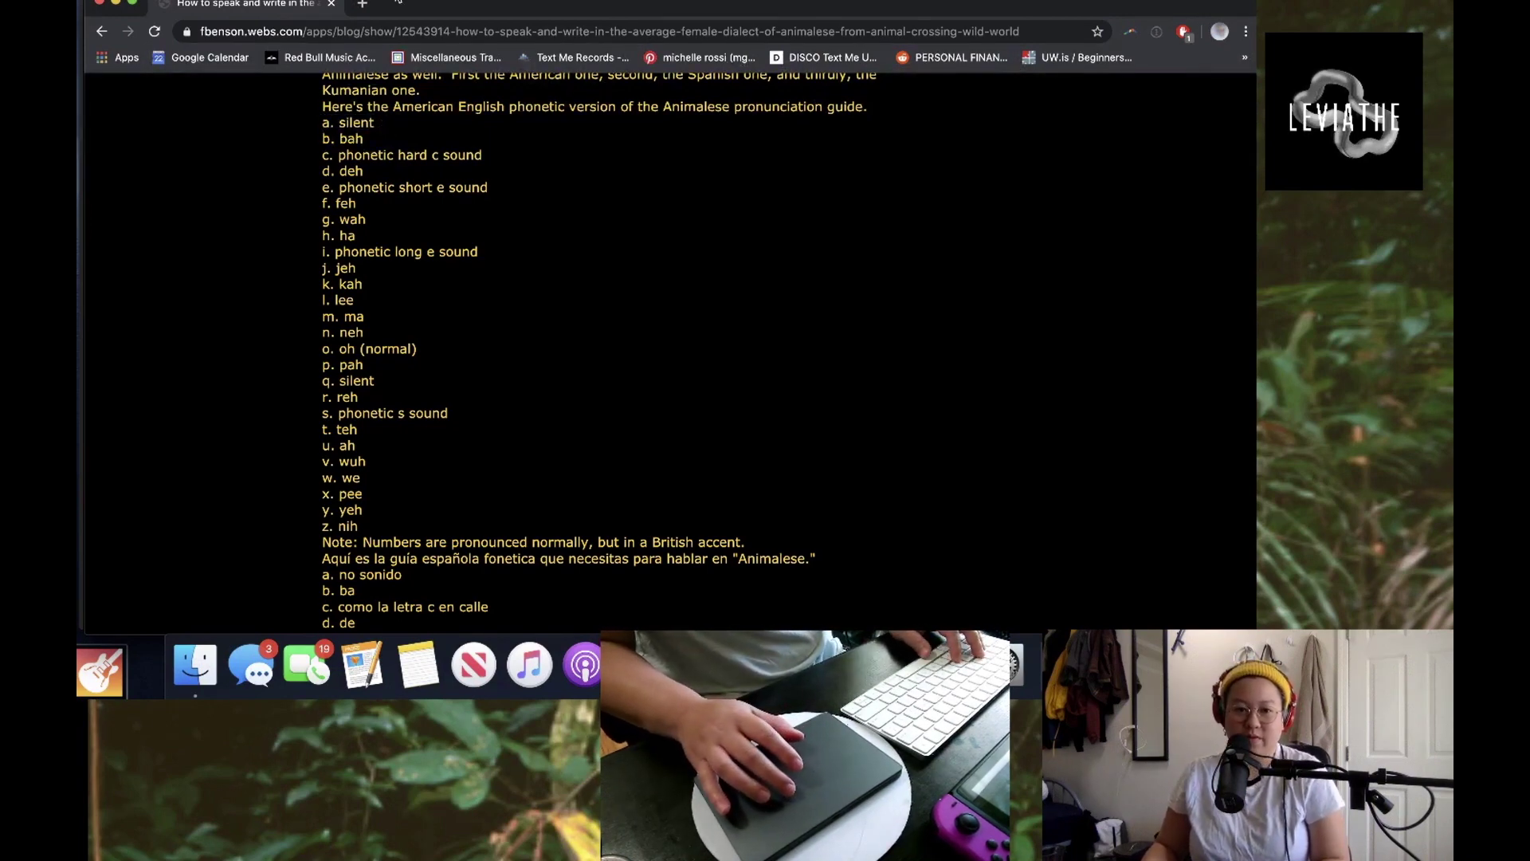
{"action": "scroll", "coordinate": [390, 96], "scroll_direction": "down", "scroll_amount": 2}
{"action": "scroll", "coordinate": [391, 96], "scroll_direction": "up", "scroll_amount": 2}
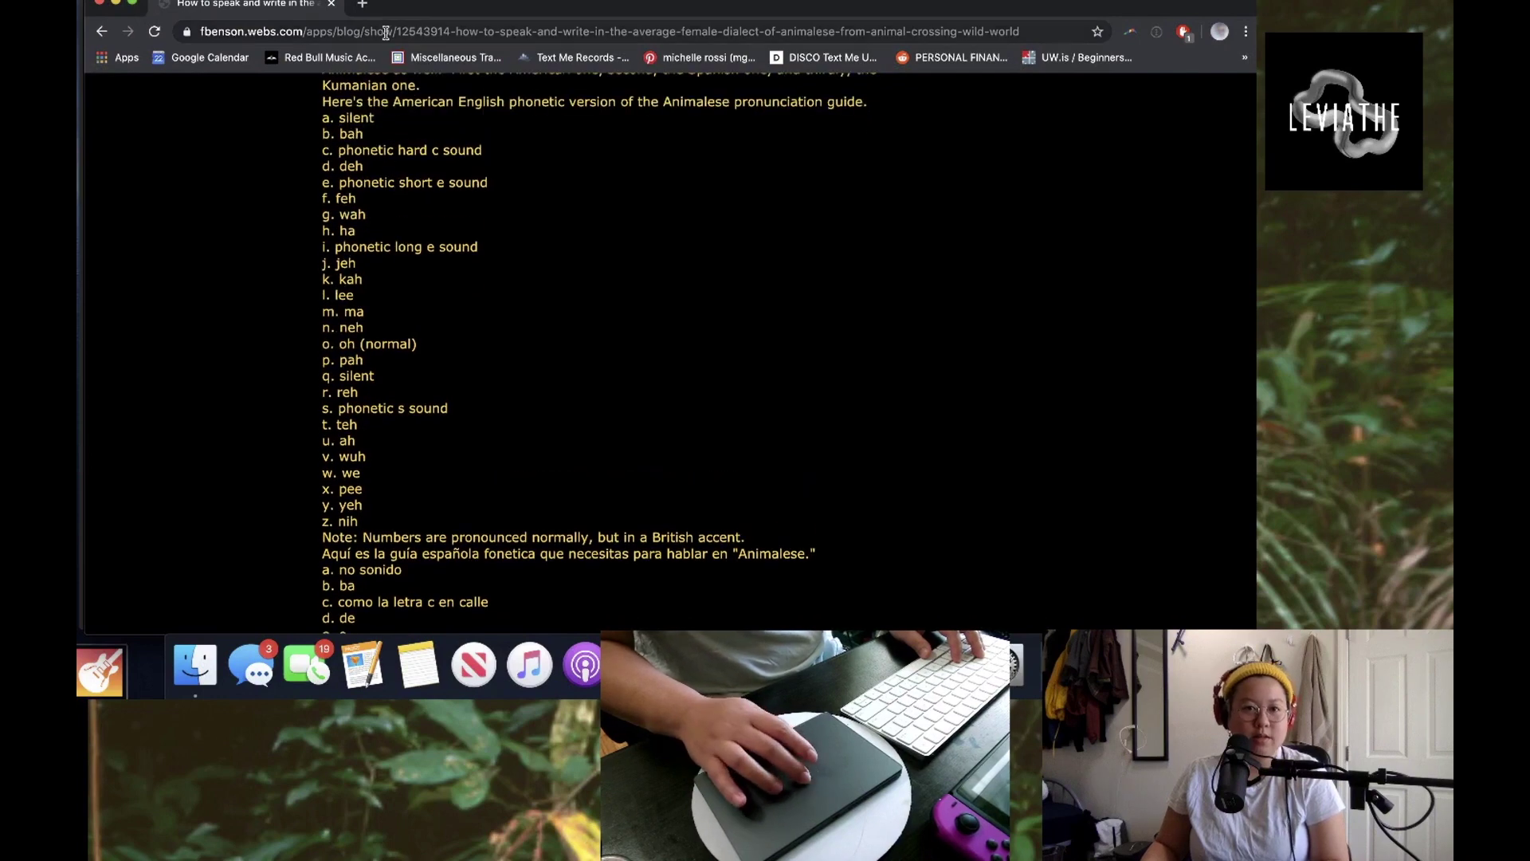
{"action": "scroll", "coordinate": [358, 190], "scroll_direction": "down", "scroll_amount": 3}
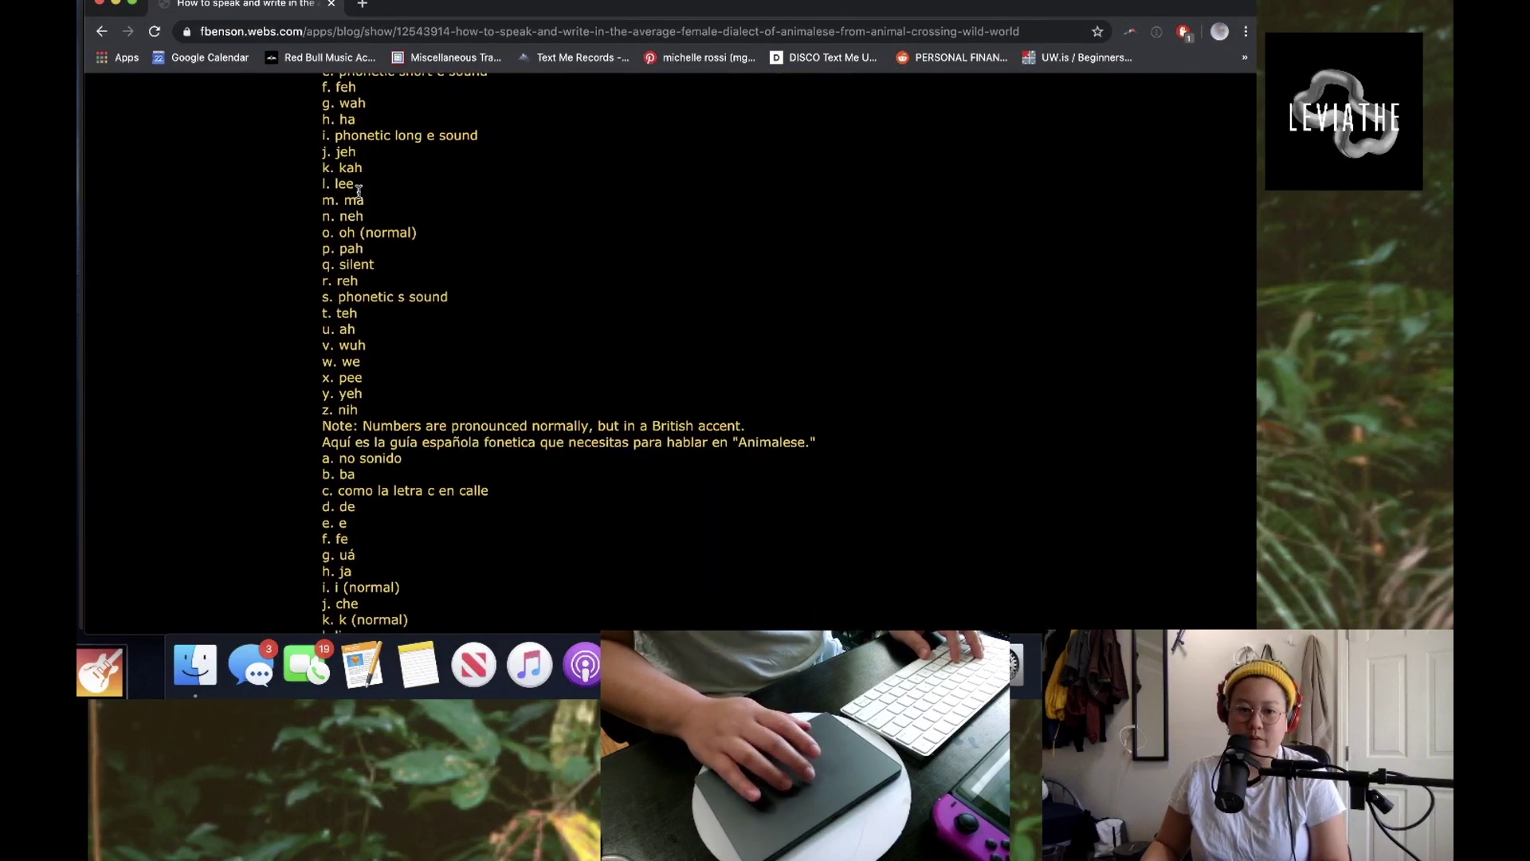
{"action": "scroll", "coordinate": [338, 177], "scroll_direction": "up", "scroll_amount": 4}
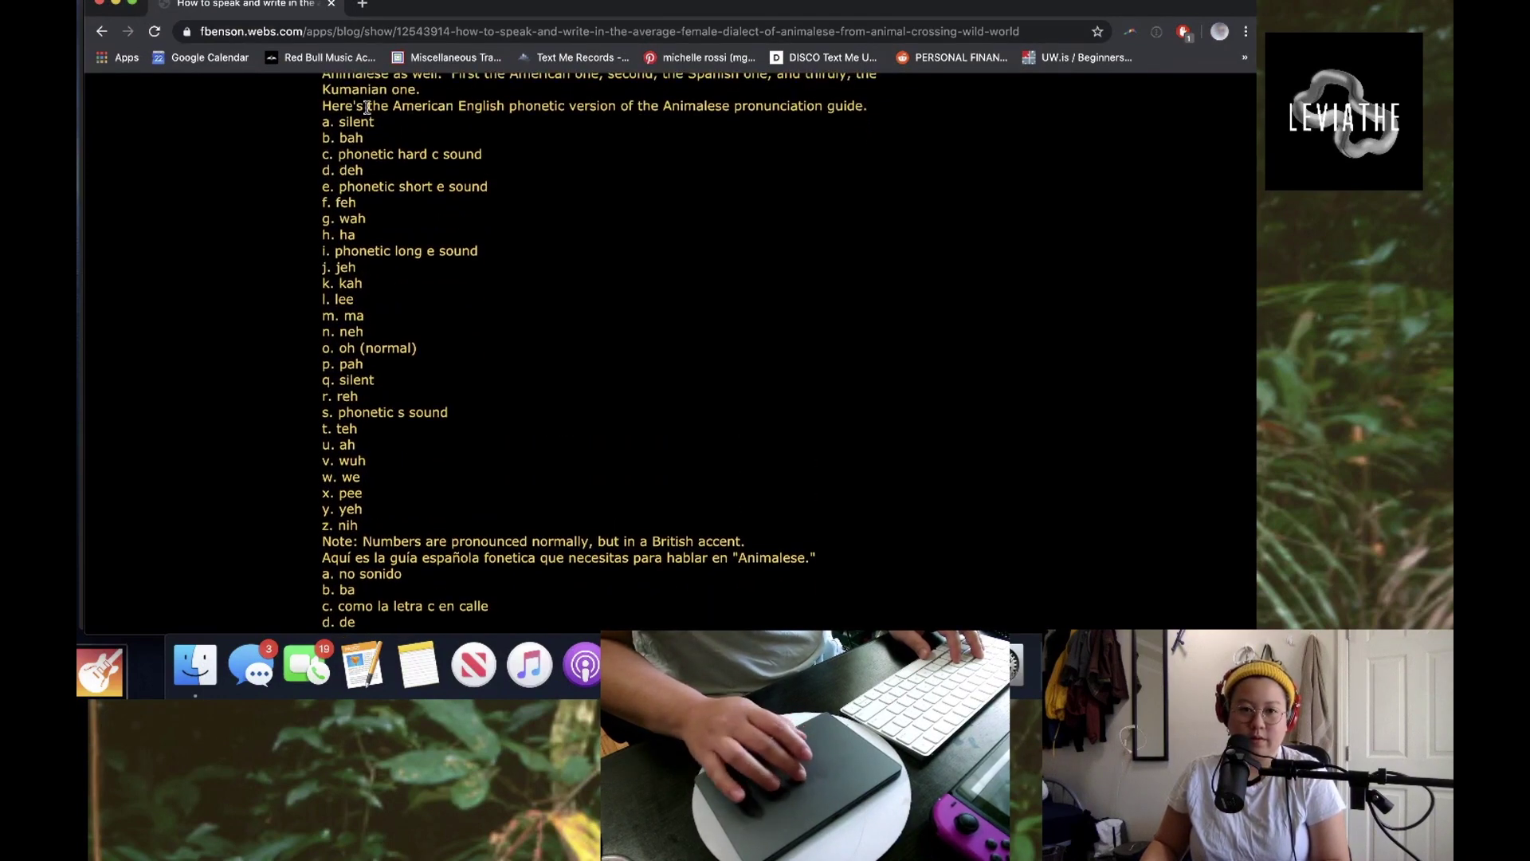
{"action": "left_click_drag", "start_coordinate": [416, 10], "coordinate": [1281, 47]}
{"action": "key", "text": "super+Tab"}
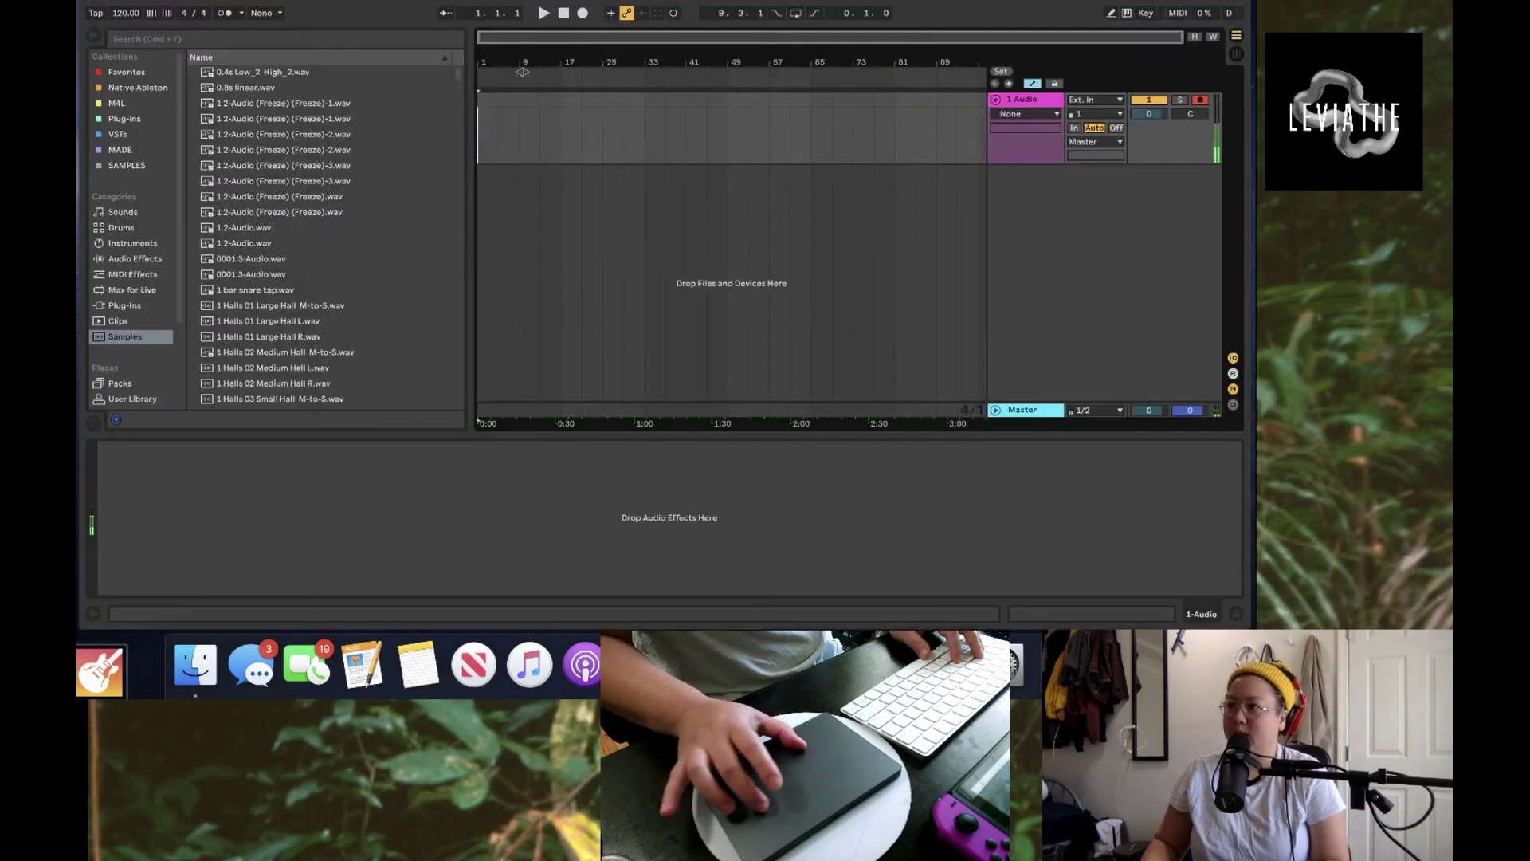
Step: Record the spoken letters onto 1 Audio and zoom to the 12-bar 1-Audio 1 clip
{"action": "left_click", "coordinate": [583, 13]}
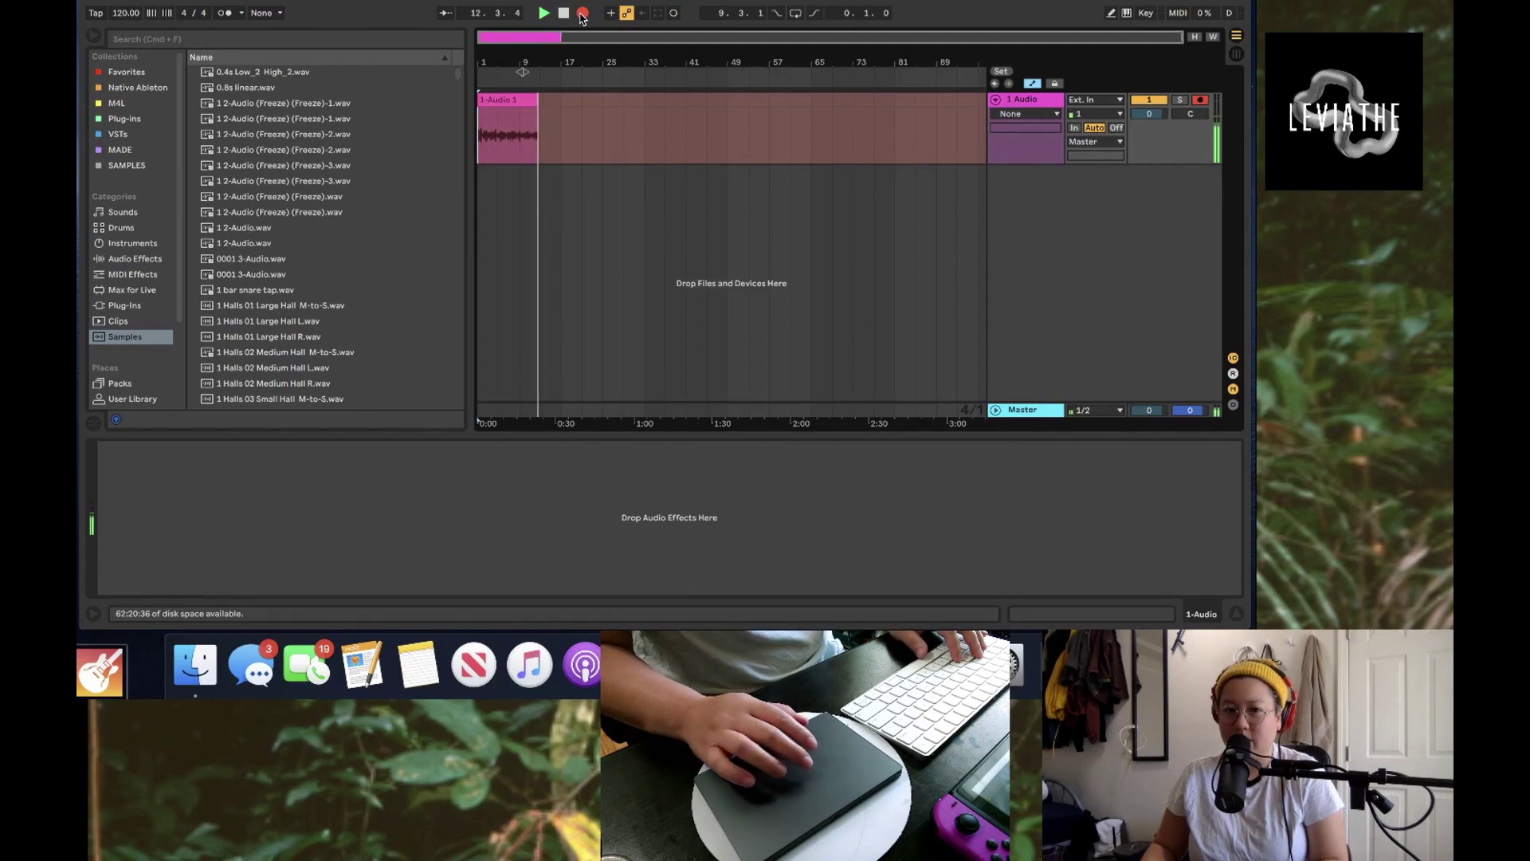
{"action": "left_click", "coordinate": [583, 14]}
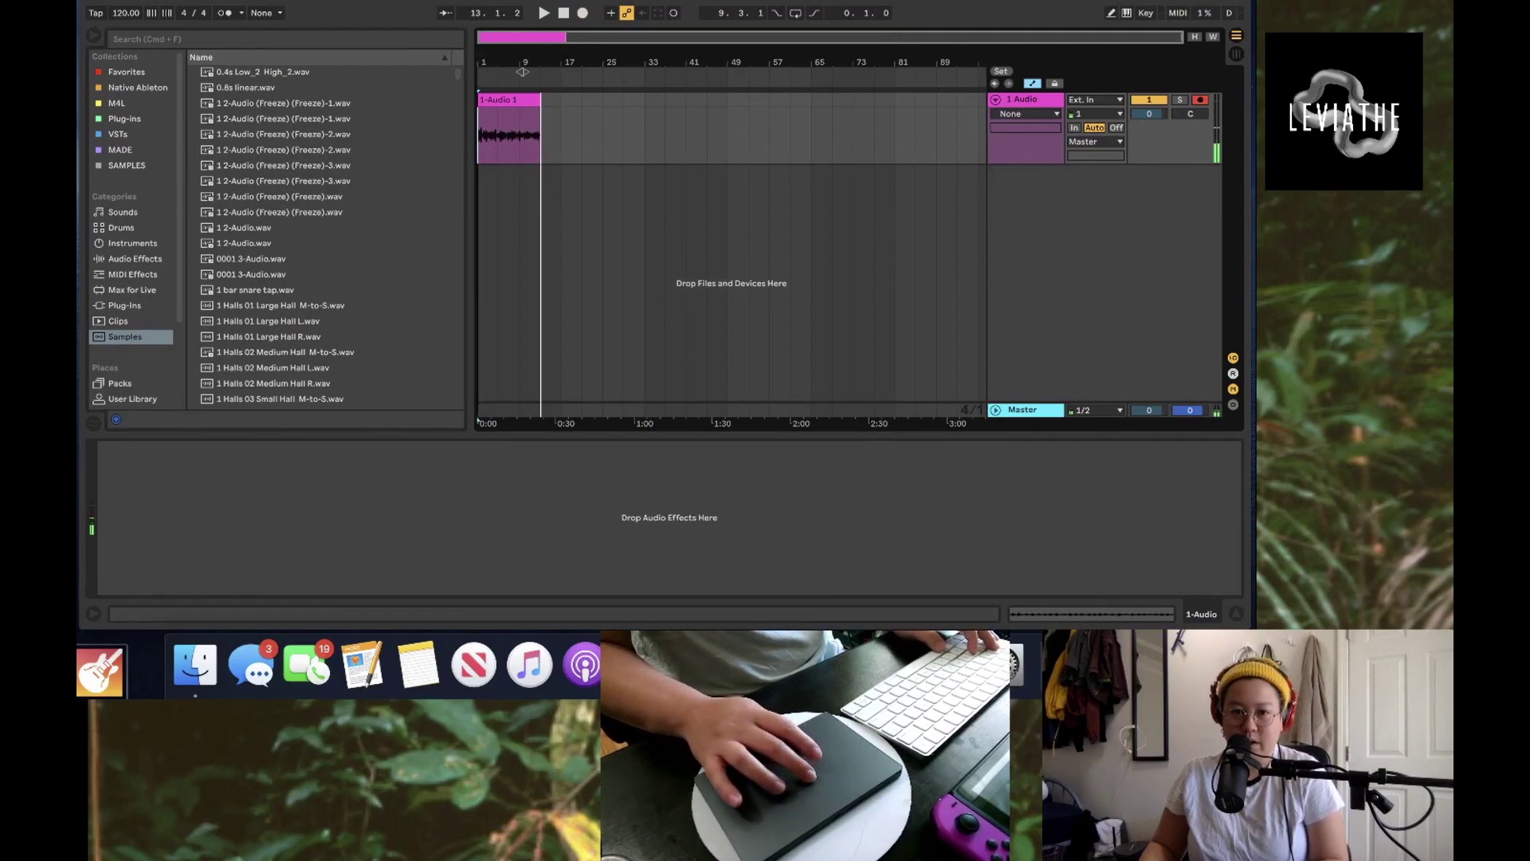
{"action": "key", "text": "z"}
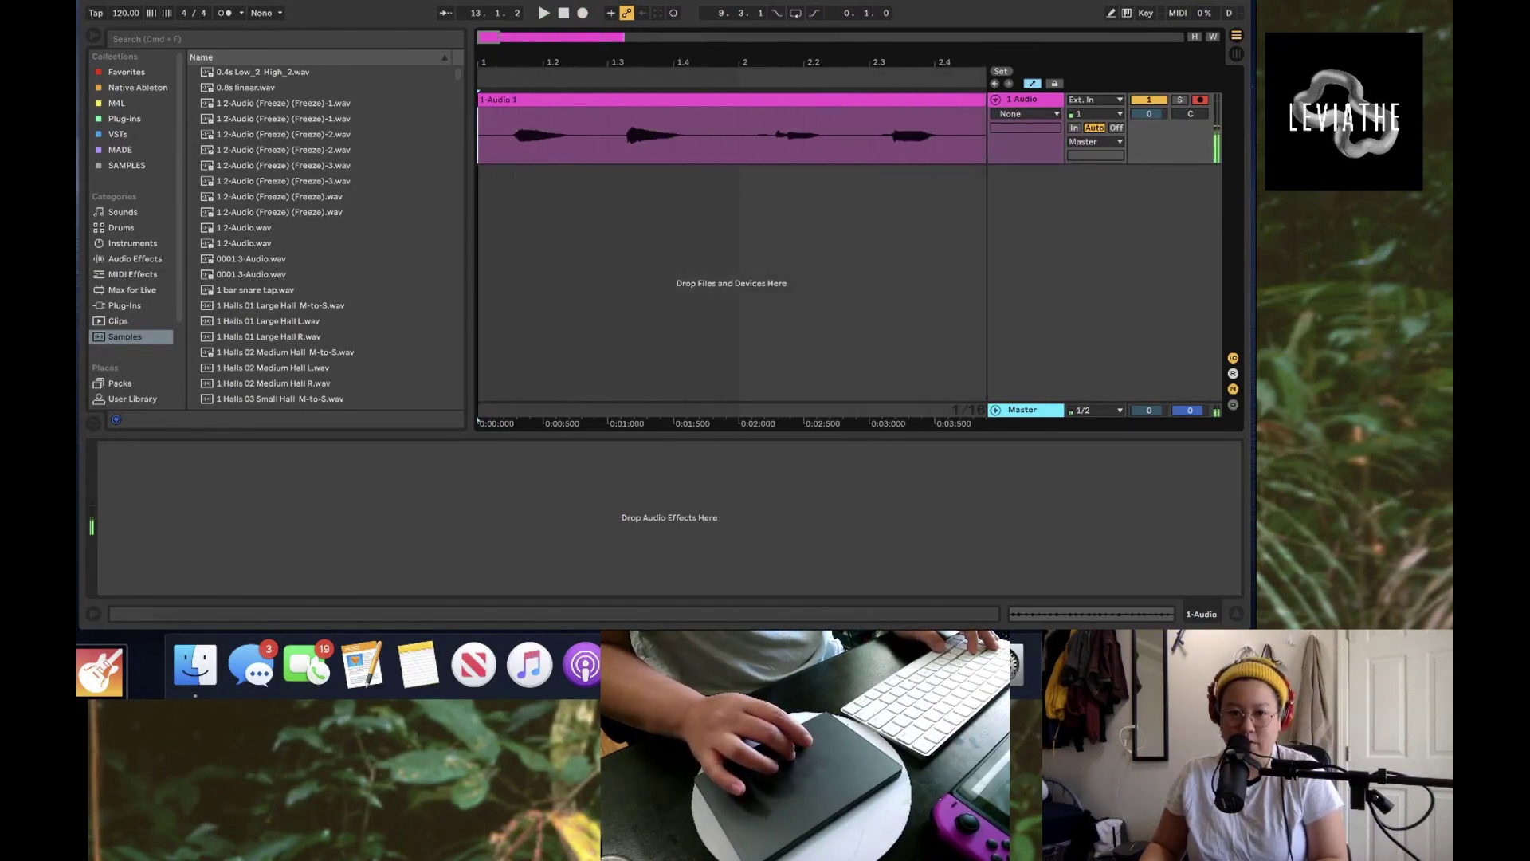
{"action": "scroll", "coordinate": [830, 71], "scroll_direction": "down", "scroll_amount": 5}
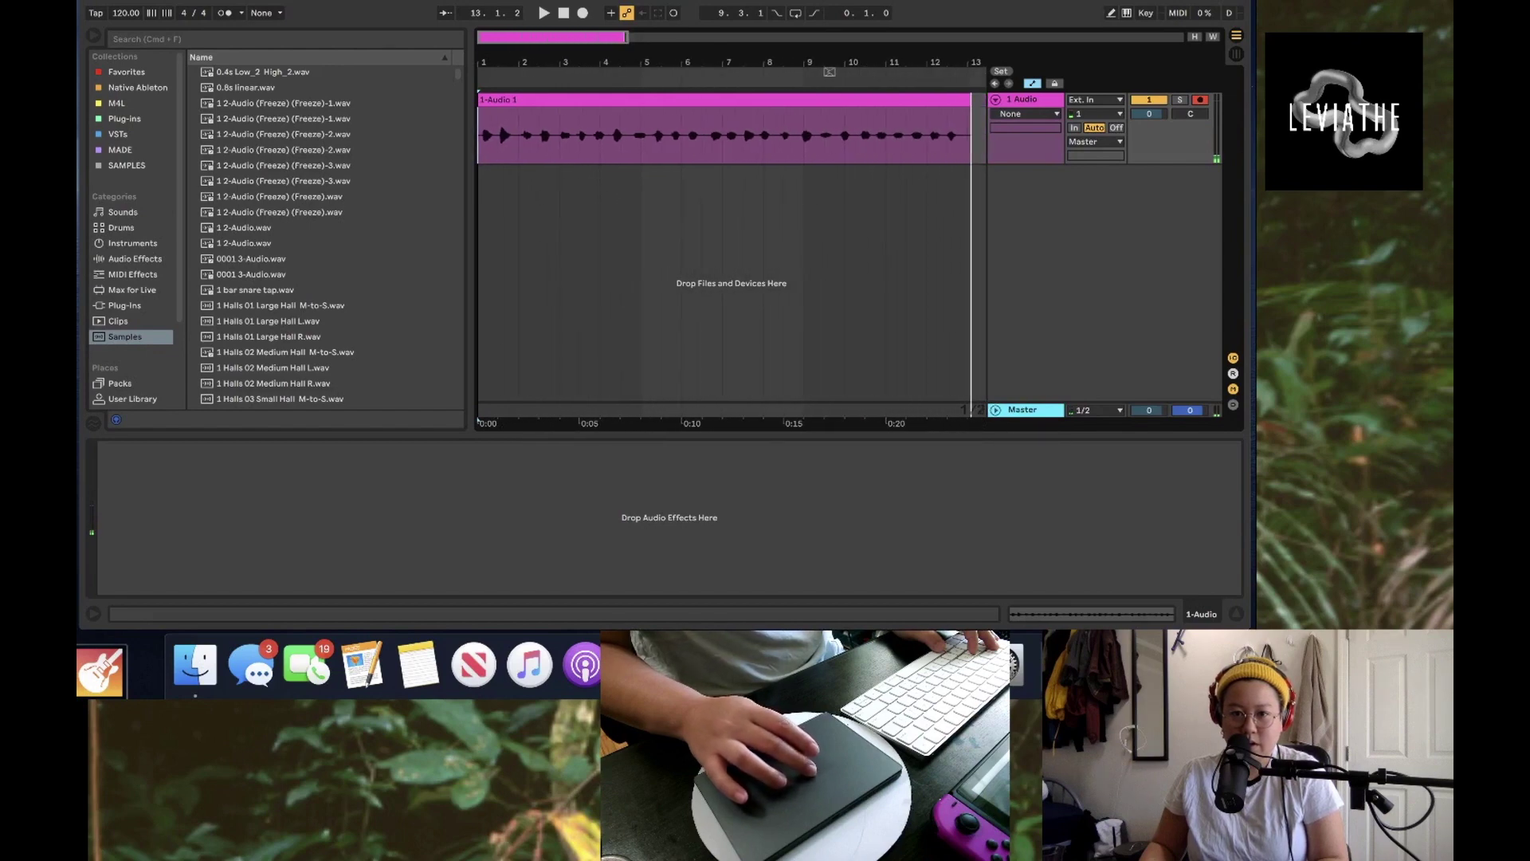
{"action": "scroll", "coordinate": [479, 53], "scroll_direction": "down", "scroll_amount": 2}
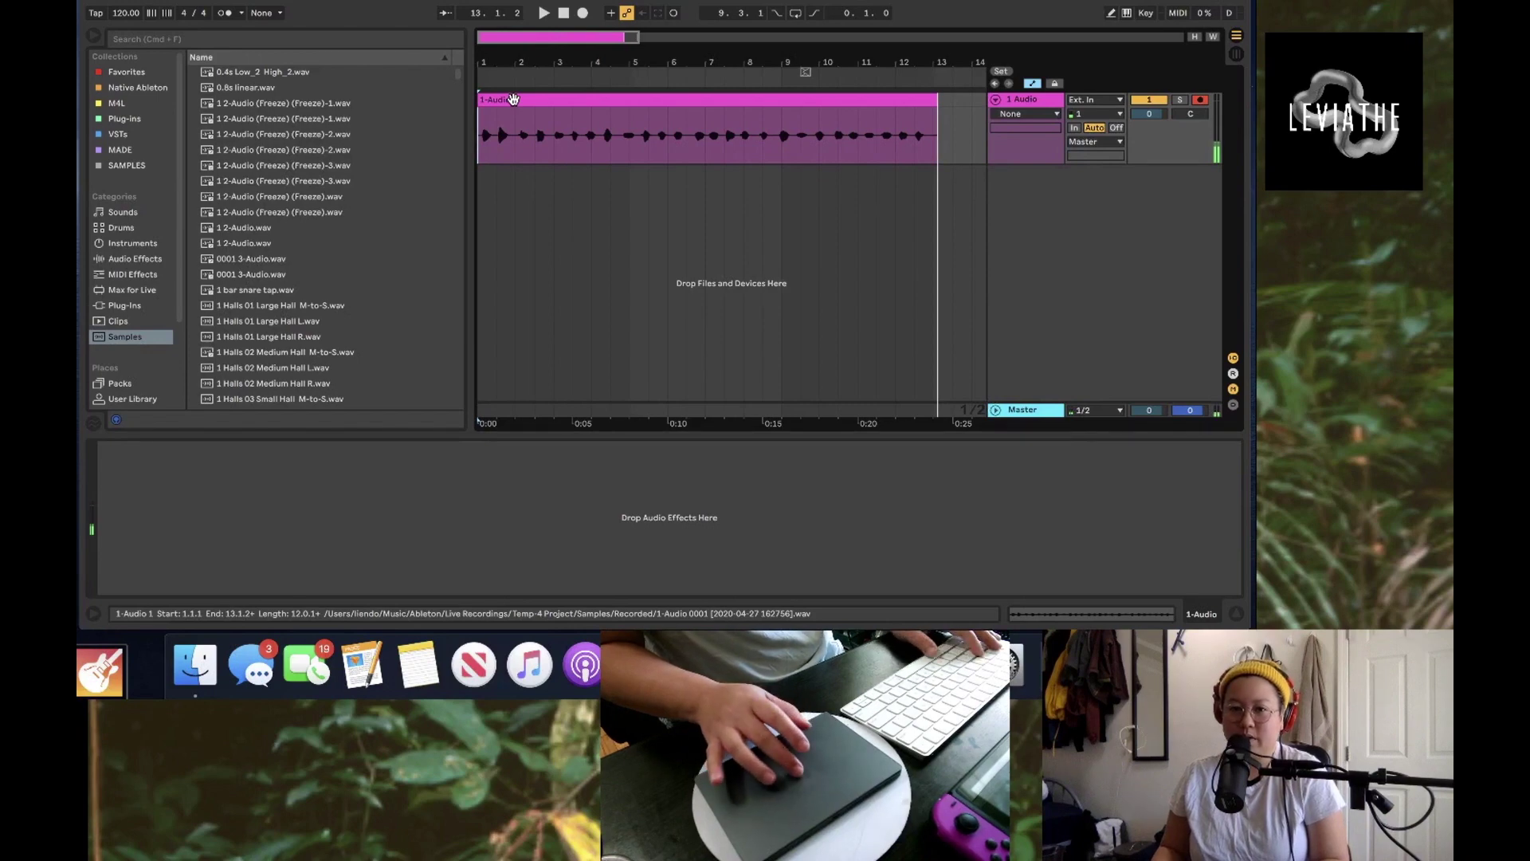
Step: Duplicate the 1-Audio 1 clip to bars 13–25 and name the copy OG
{"action": "left_click", "coordinate": [513, 98]}
{"action": "left_click_drag", "start_coordinate": [513, 61], "coordinate": [493, 59]}
{"action": "left_click", "coordinate": [544, 100]}
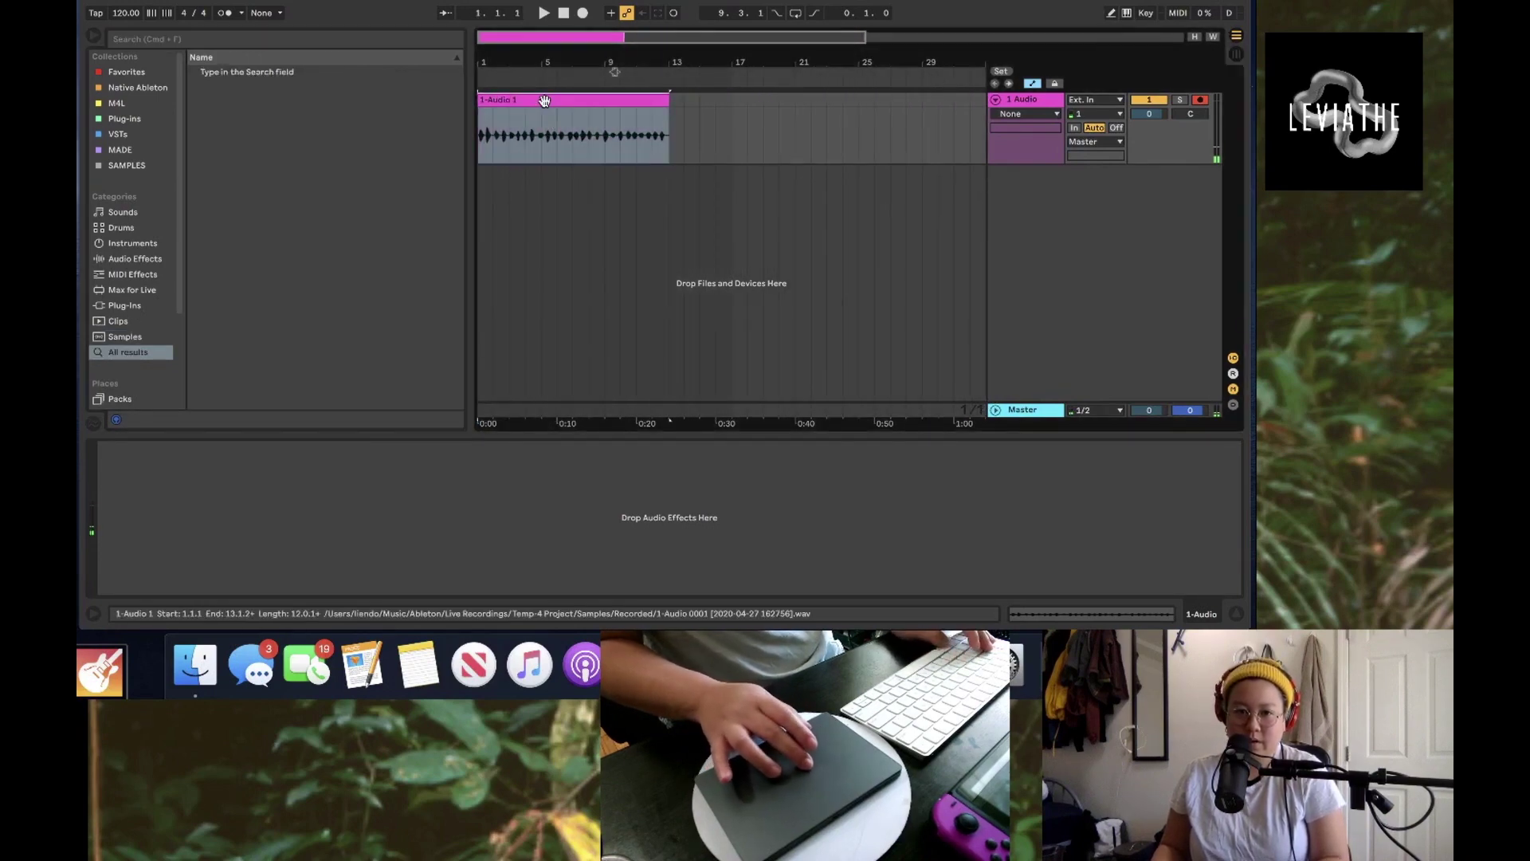
{"action": "key", "text": "super+d"}
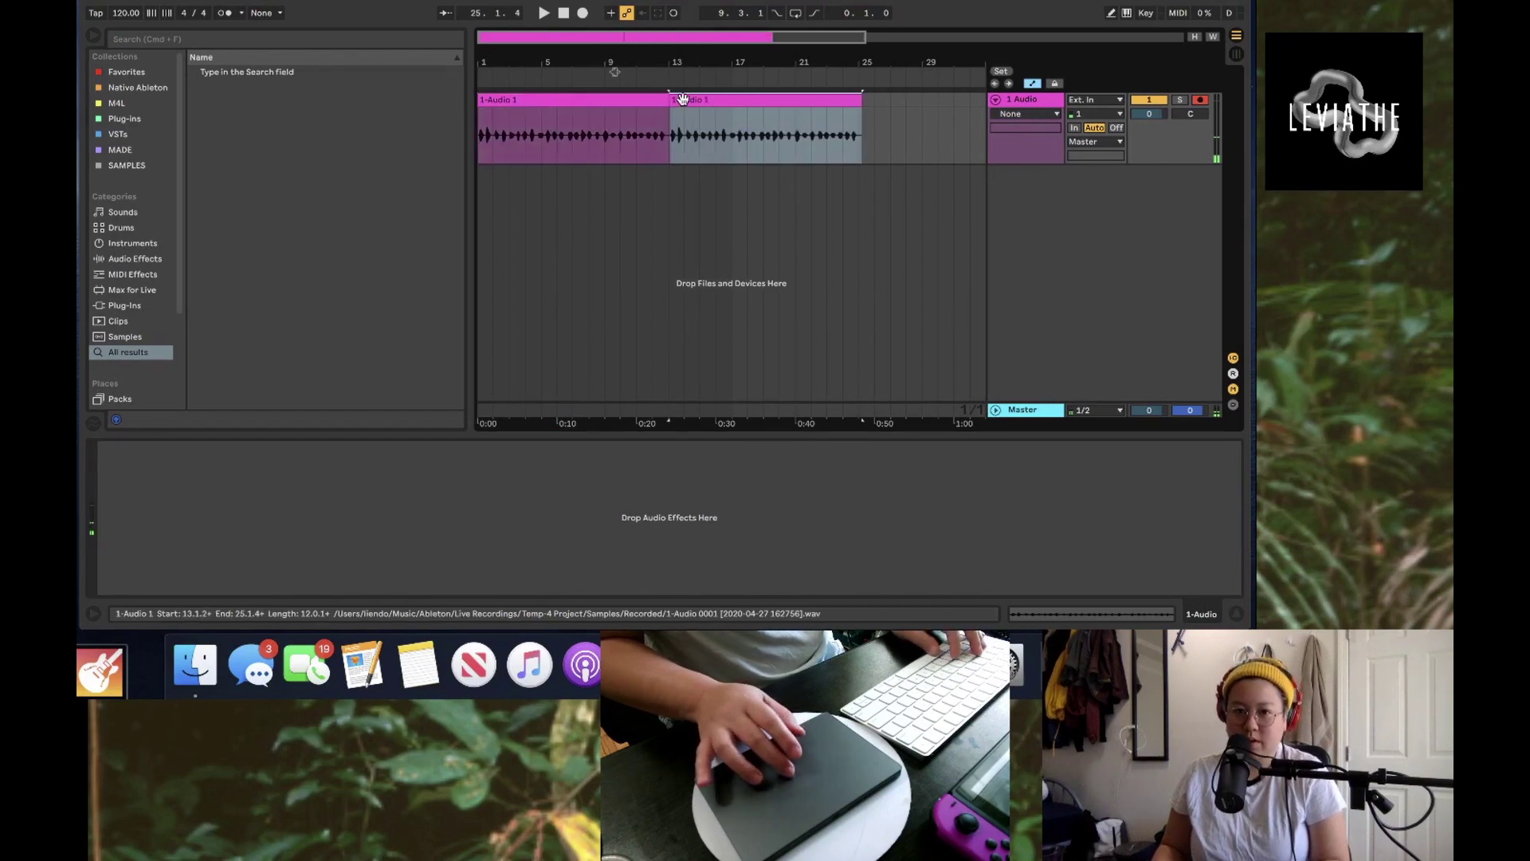
{"action": "key", "text": "super+r"}
{"action": "type", "text": "DG"}
{"action": "key", "text": "Return"}
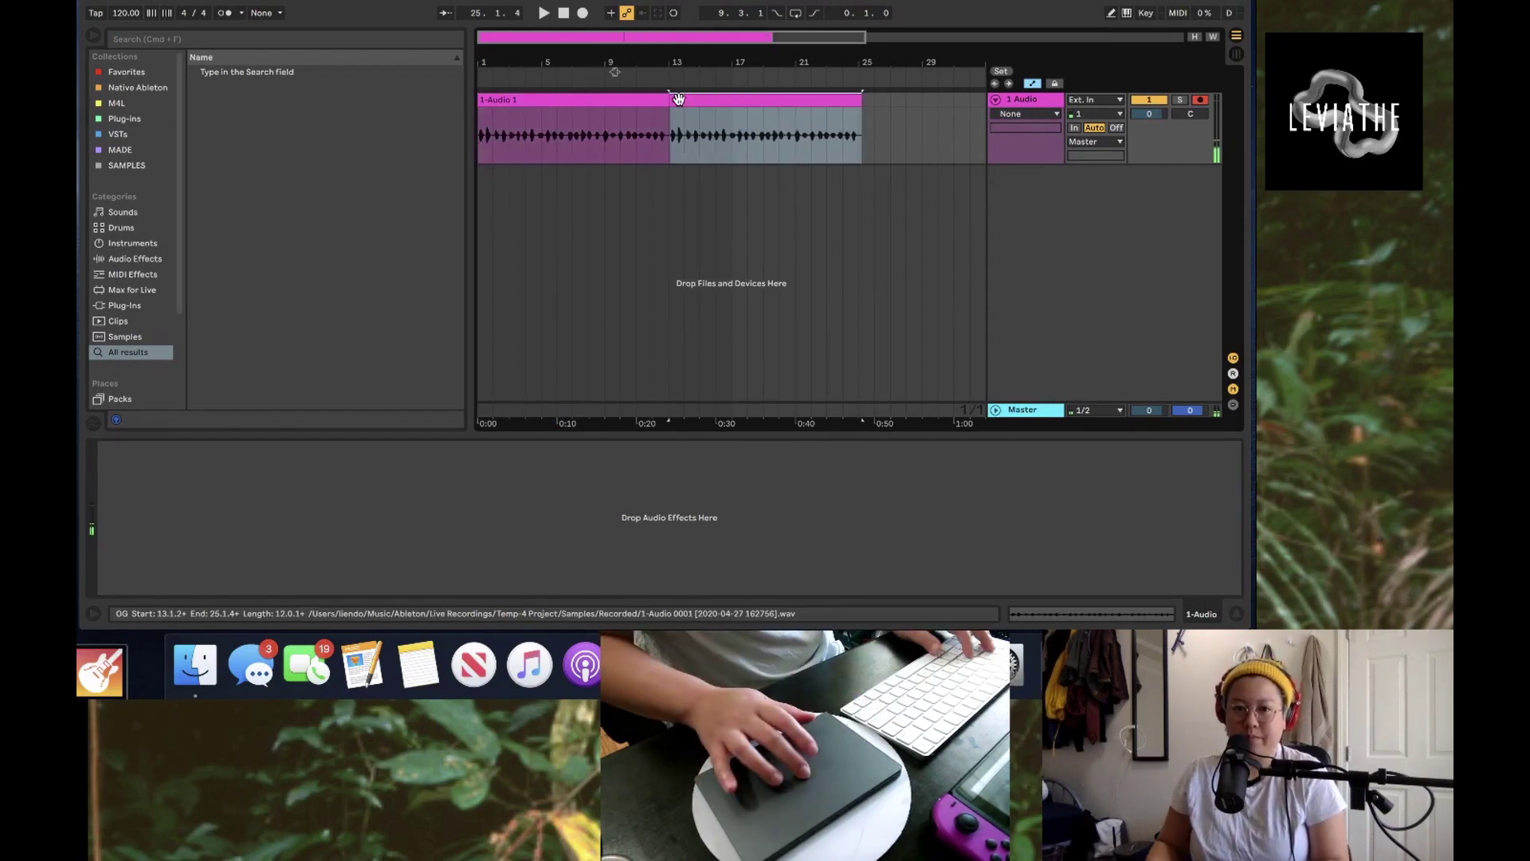
Step: Rename the original TRANSPOSED, move OG to bar 18, and open TRANSPOSED's clip details
{"action": "left_click", "coordinate": [627, 105]}
{"action": "type", "text": "TRANSPOSED"}
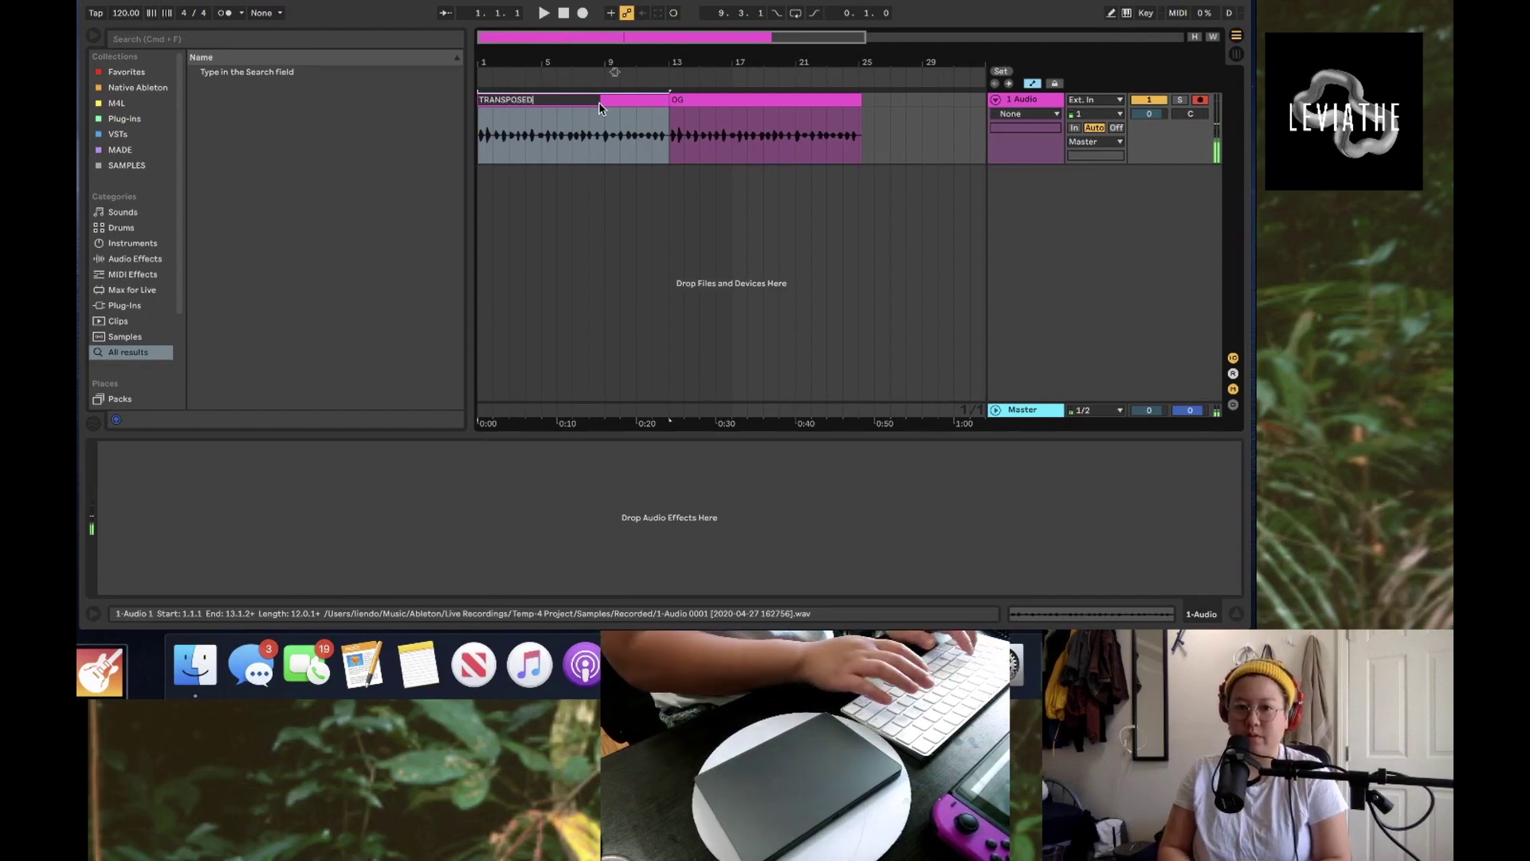
{"action": "key", "text": "Return"}
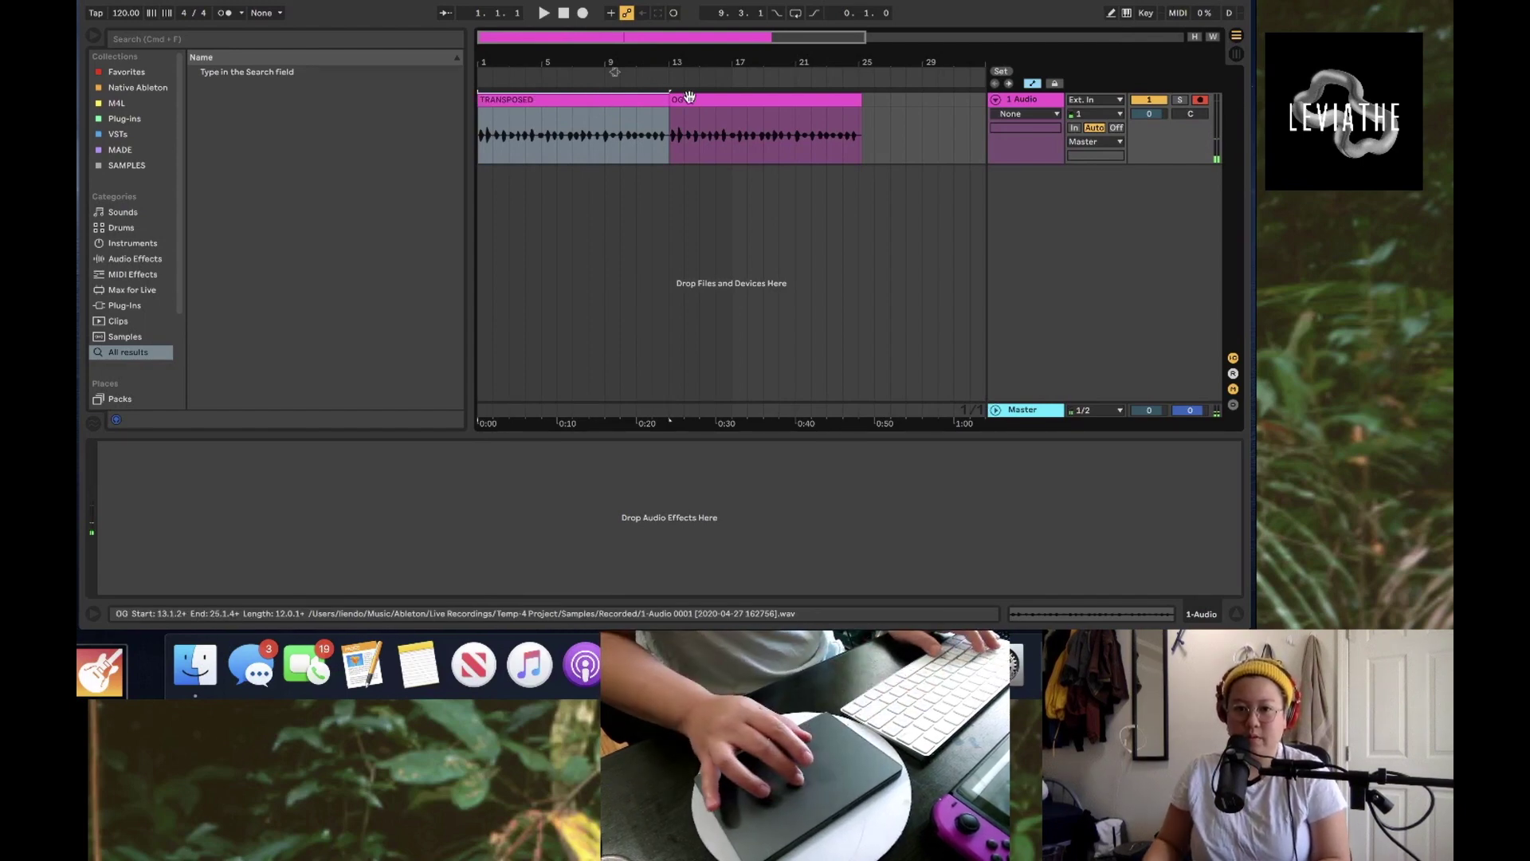
{"action": "left_click_drag", "start_coordinate": [684, 103], "coordinate": [764, 106]}
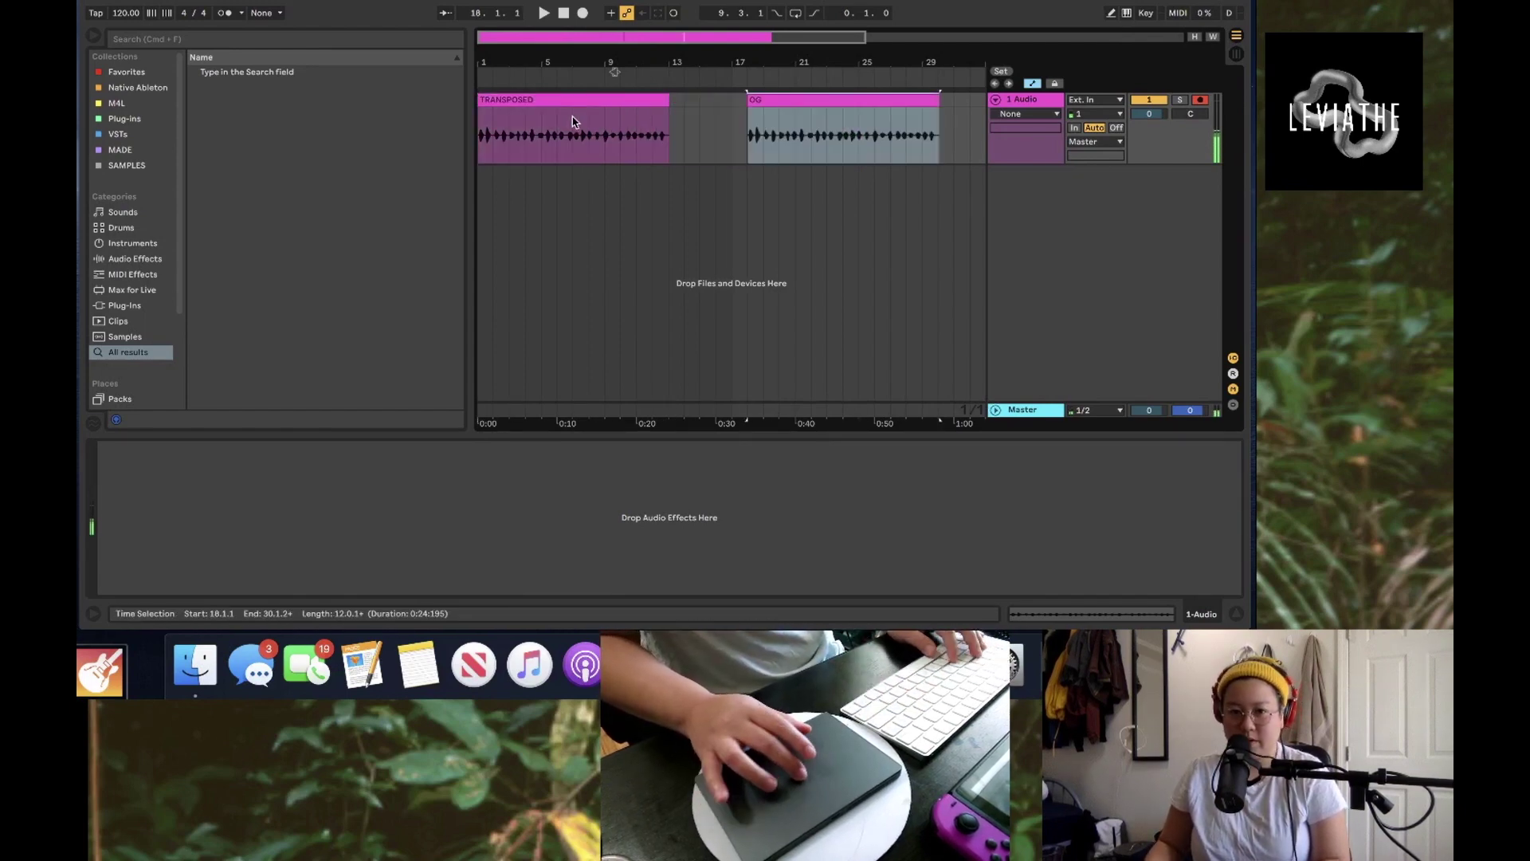
{"action": "left_click", "coordinate": [541, 106]}
{"action": "double_click", "coordinate": [539, 106]}
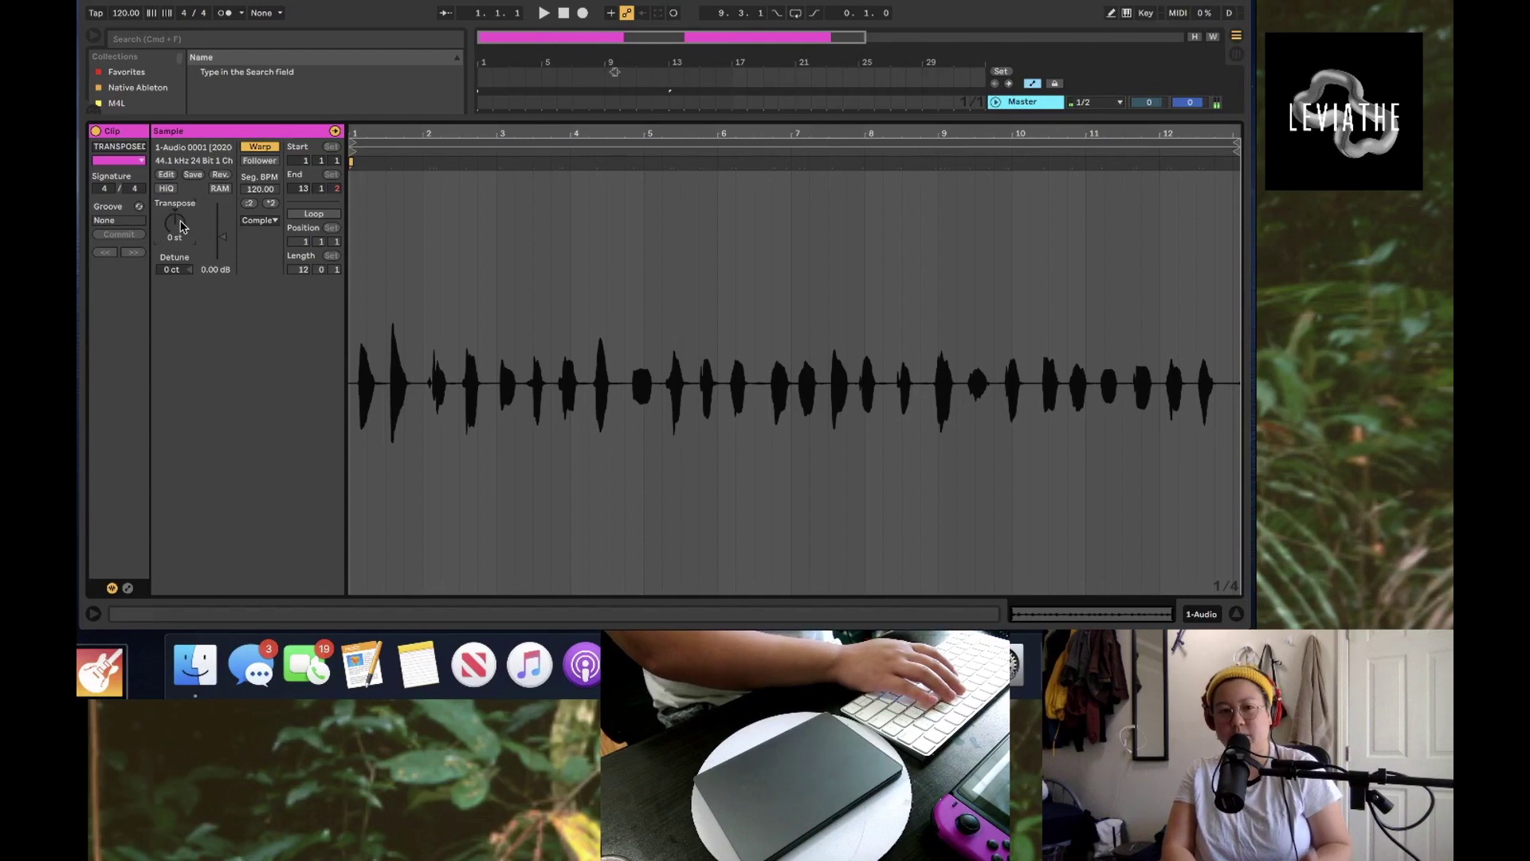
Step: Transpose the TRANSPOSED clip up 8 semitones and play it back to listen
{"action": "type", "text": "8"}
{"action": "key", "text": "Return"}
{"action": "key", "text": "space"}
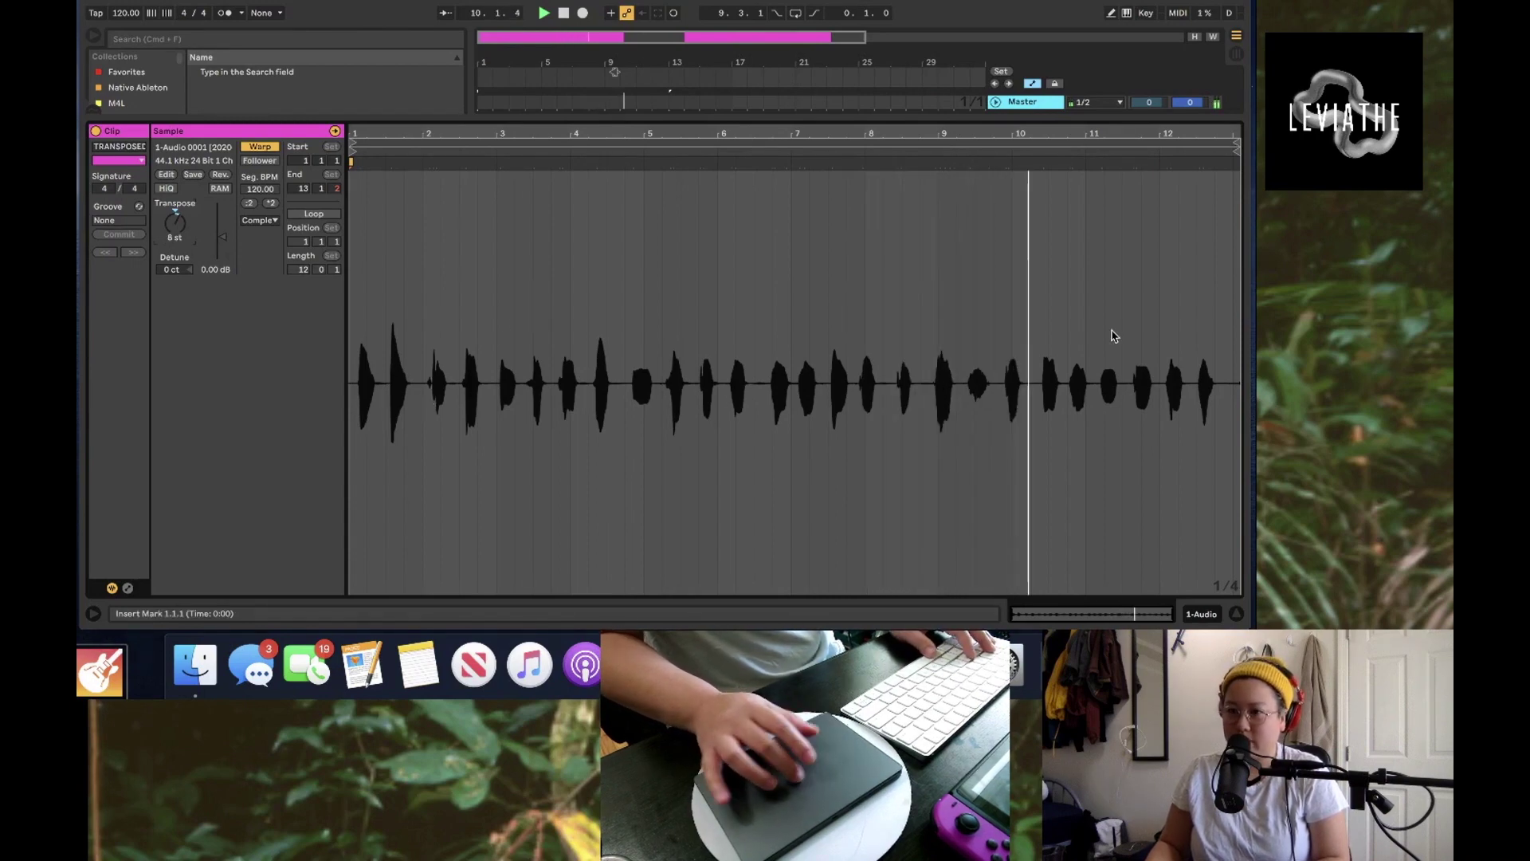
{"action": "key", "text": "space"}
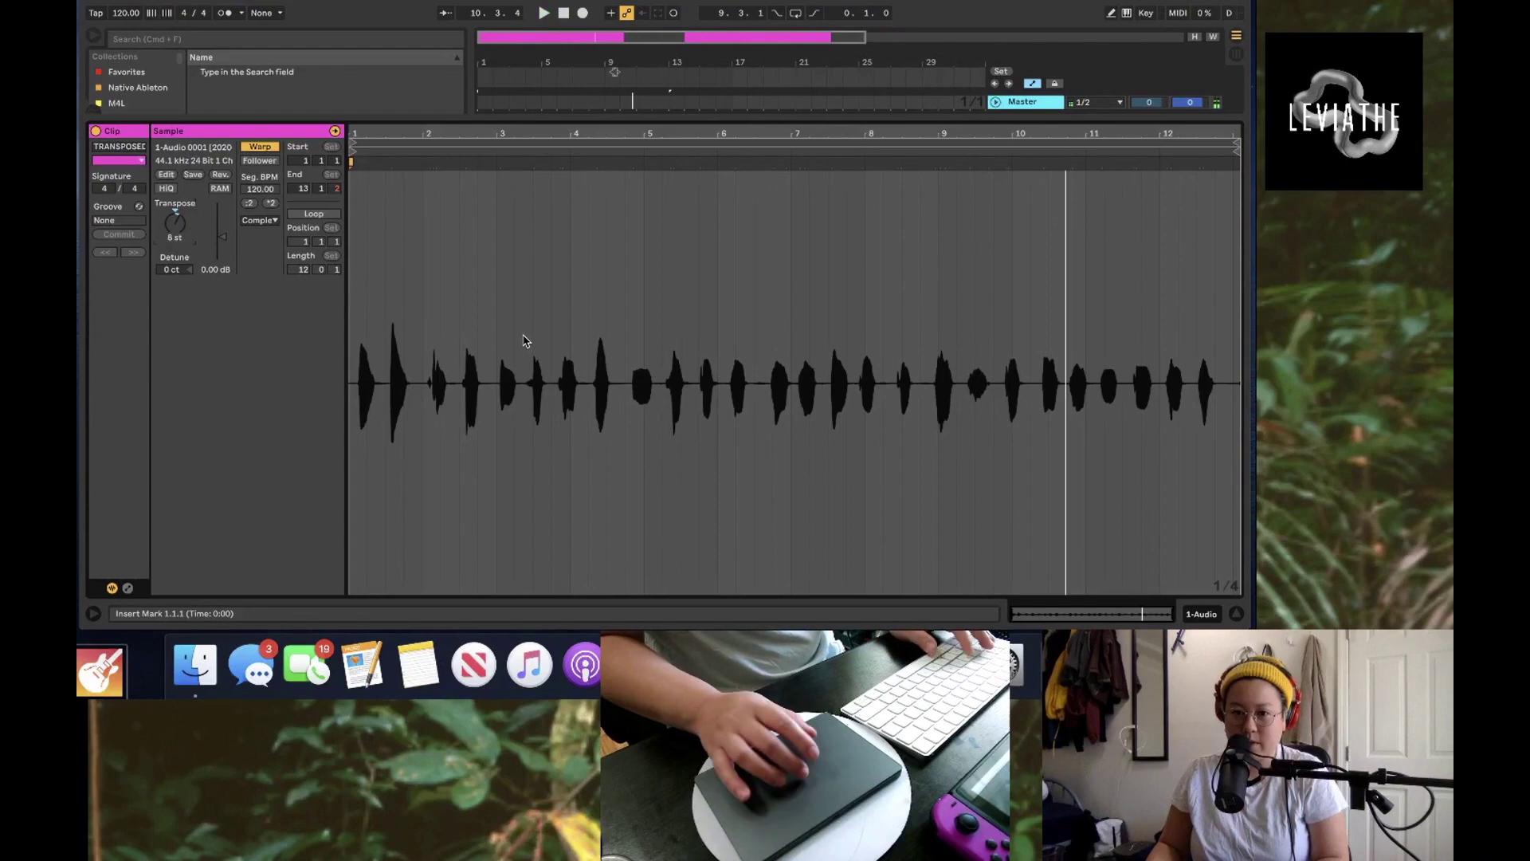
Step: Keep the clip's warp mode on Complex and return to the arrangement with TRANSPOSED selected
{"action": "right_click", "coordinate": [444, 254]}
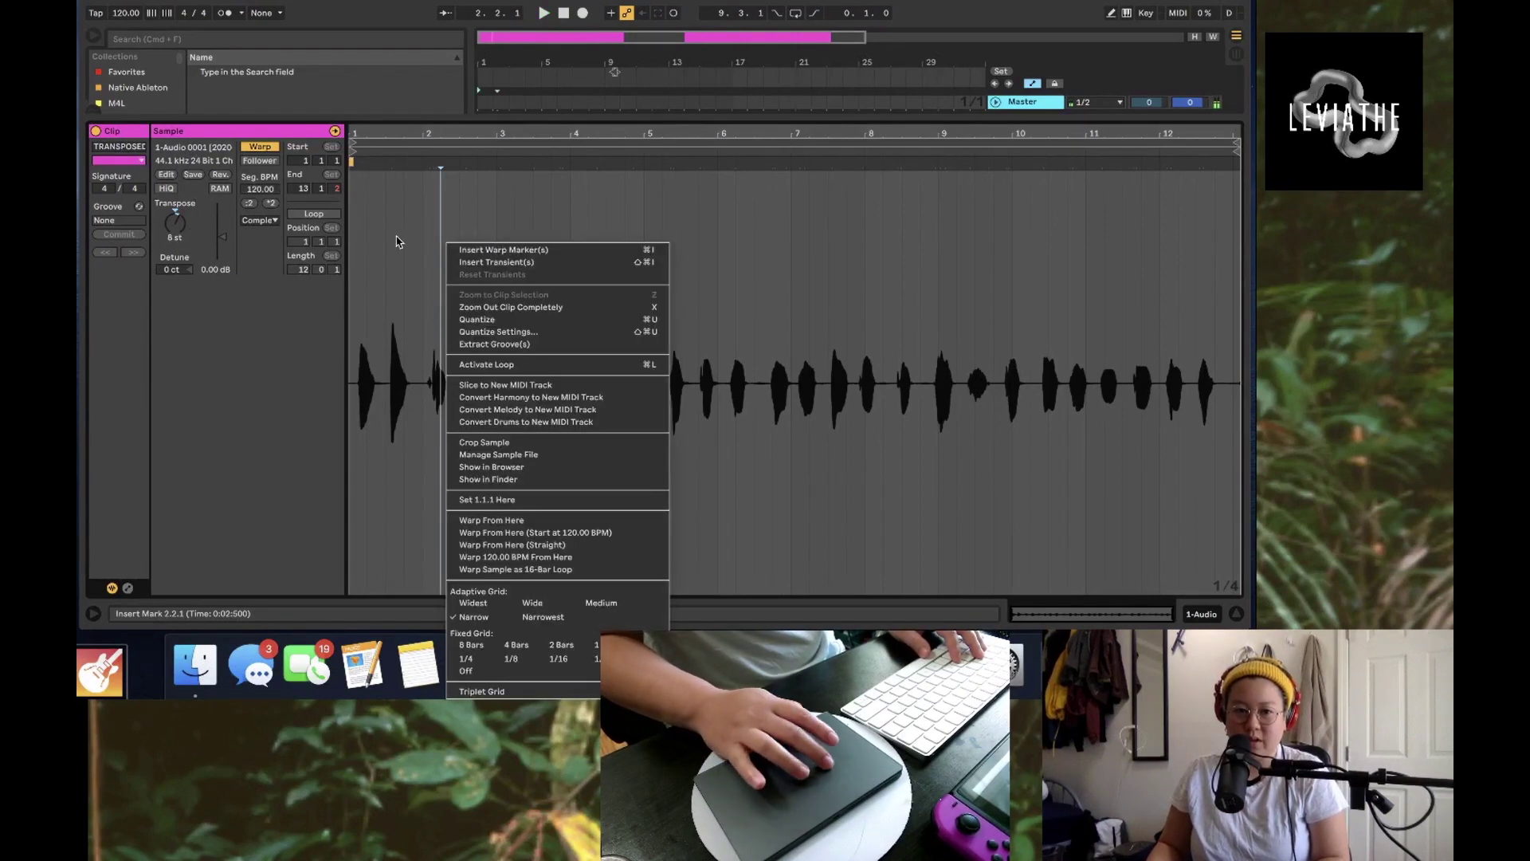
{"action": "key", "text": "Escape"}
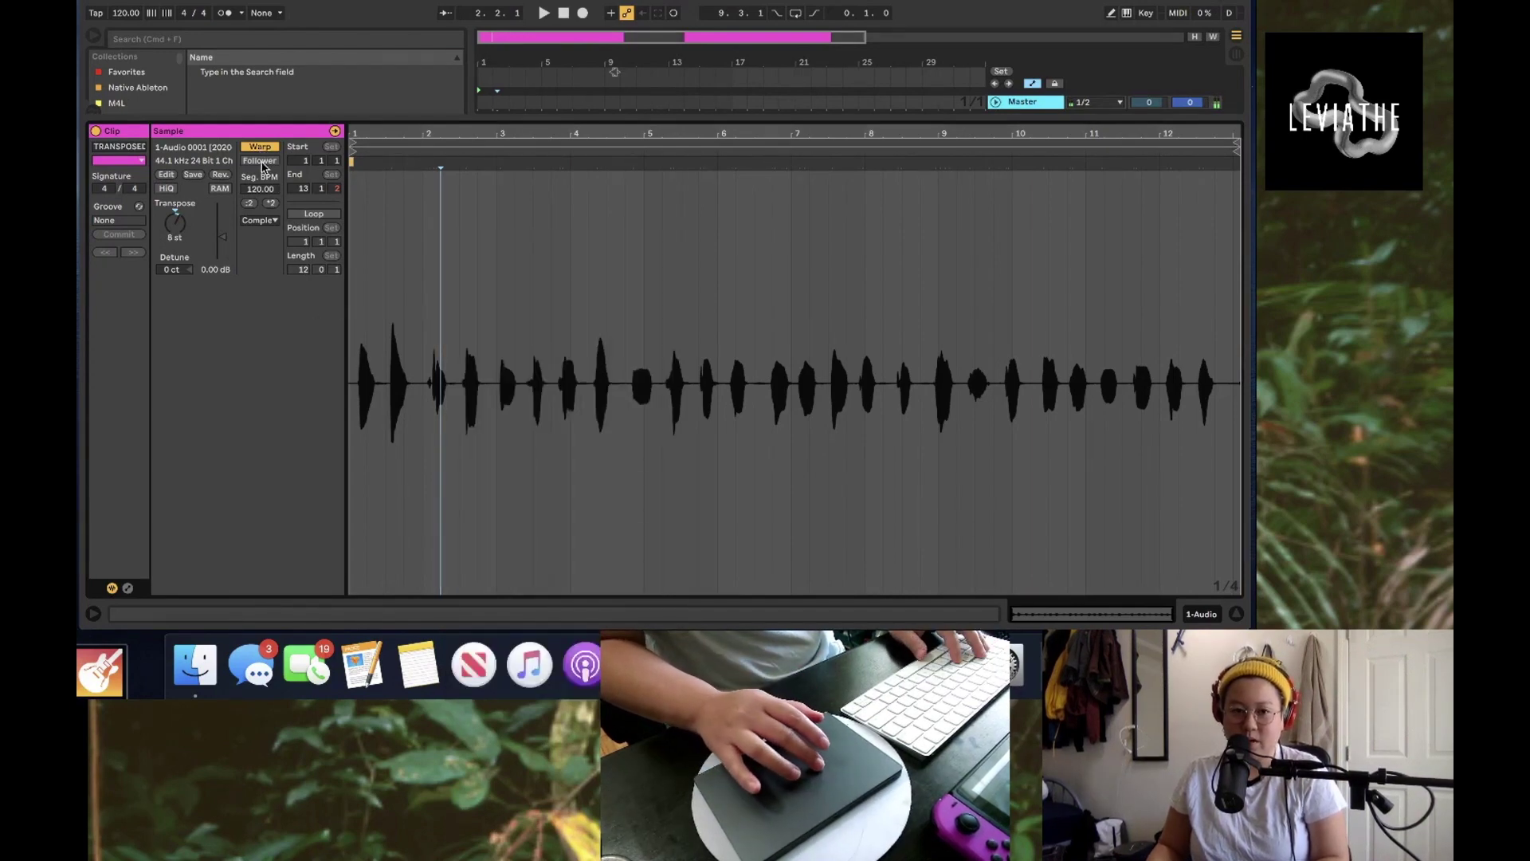
{"action": "left_click", "coordinate": [267, 220]}
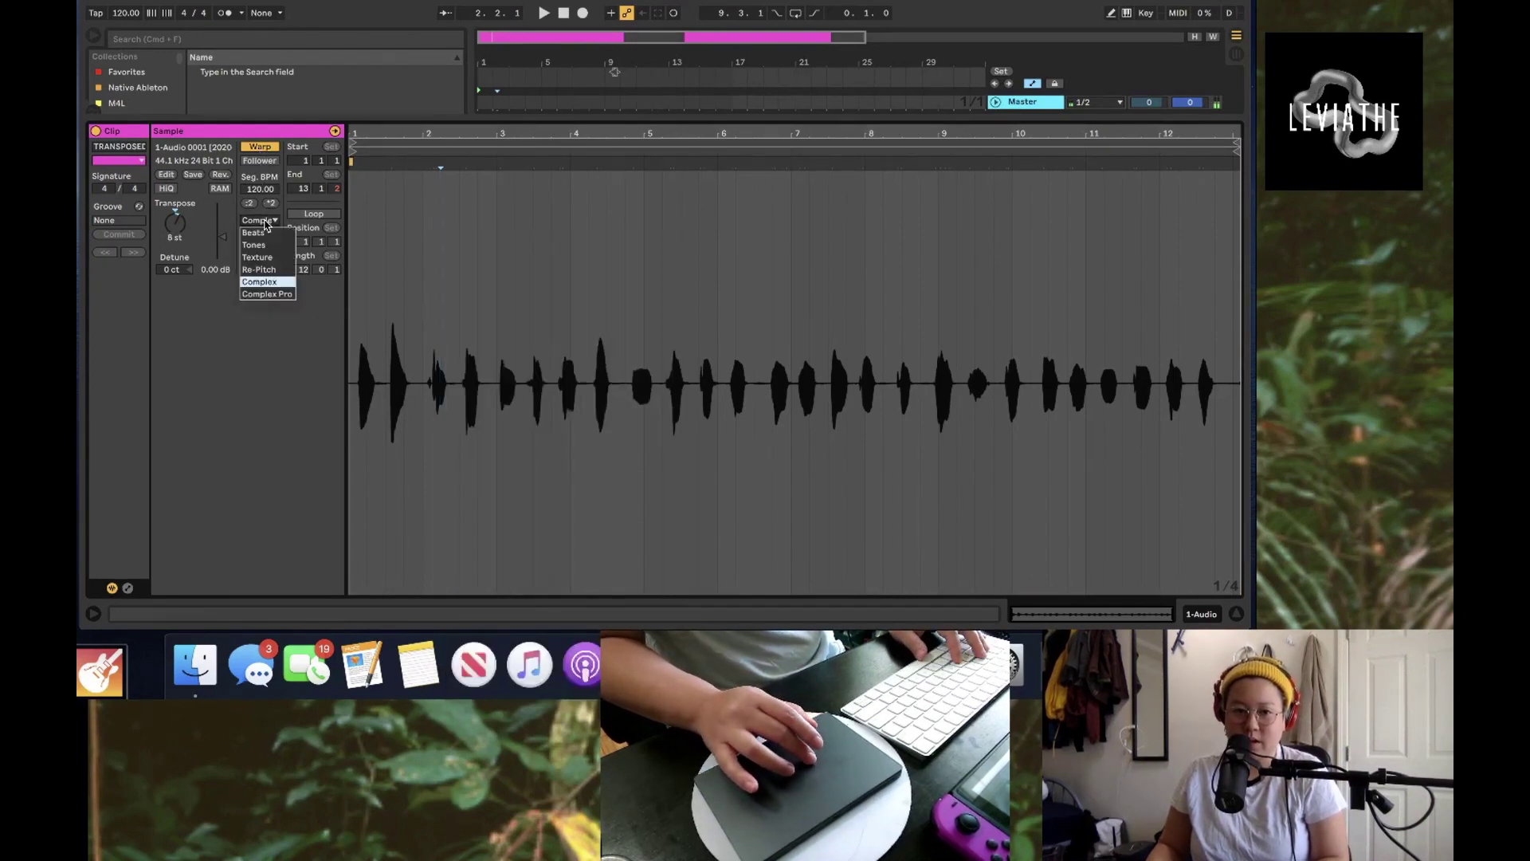
{"action": "left_click", "coordinate": [276, 286]}
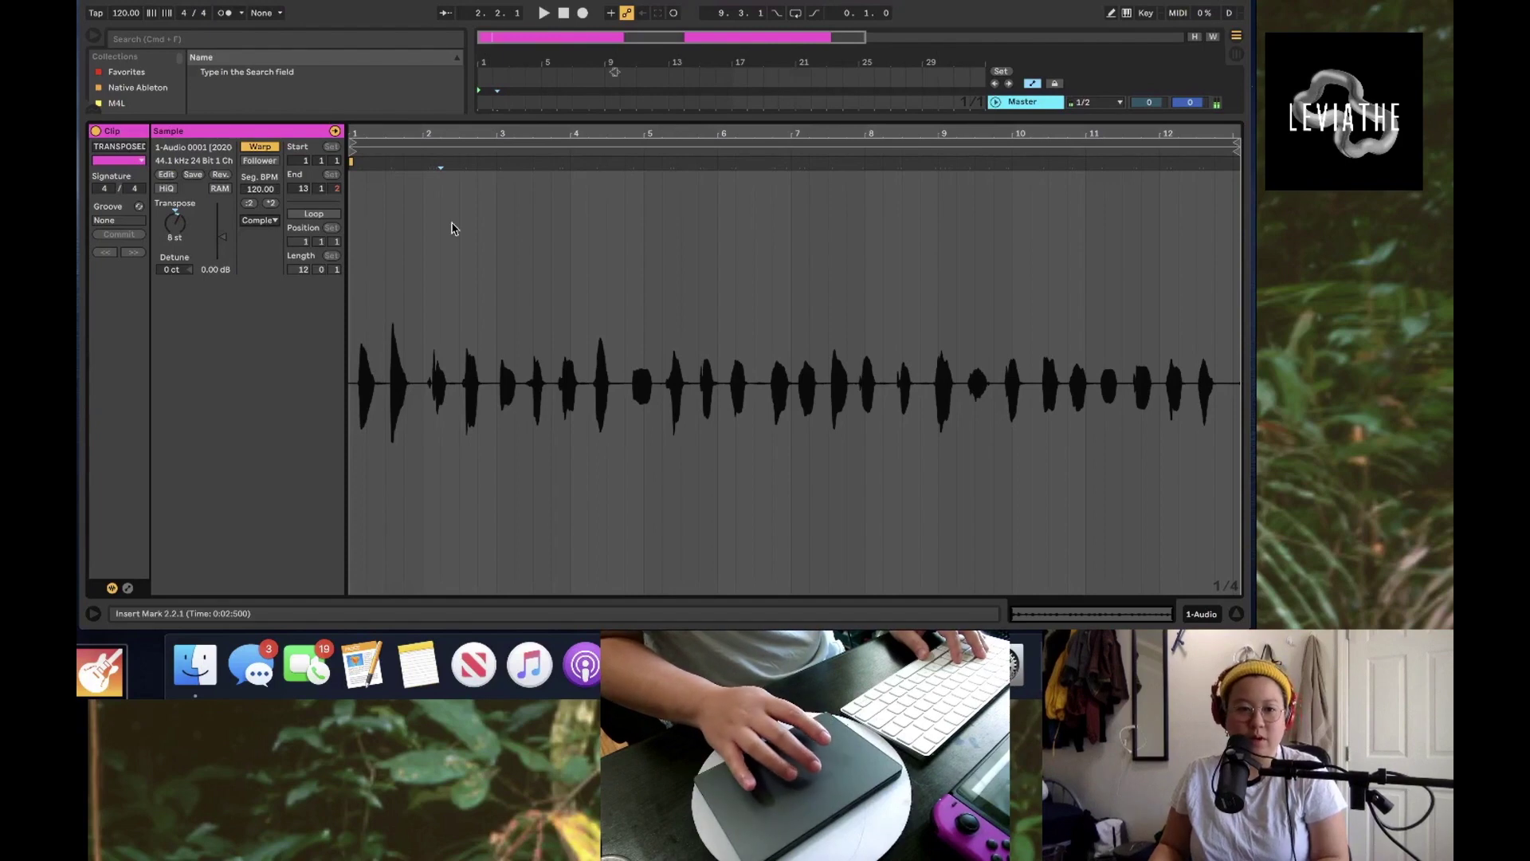
{"action": "left_click", "coordinate": [1180, 612]}
{"action": "left_click", "coordinate": [632, 97]}
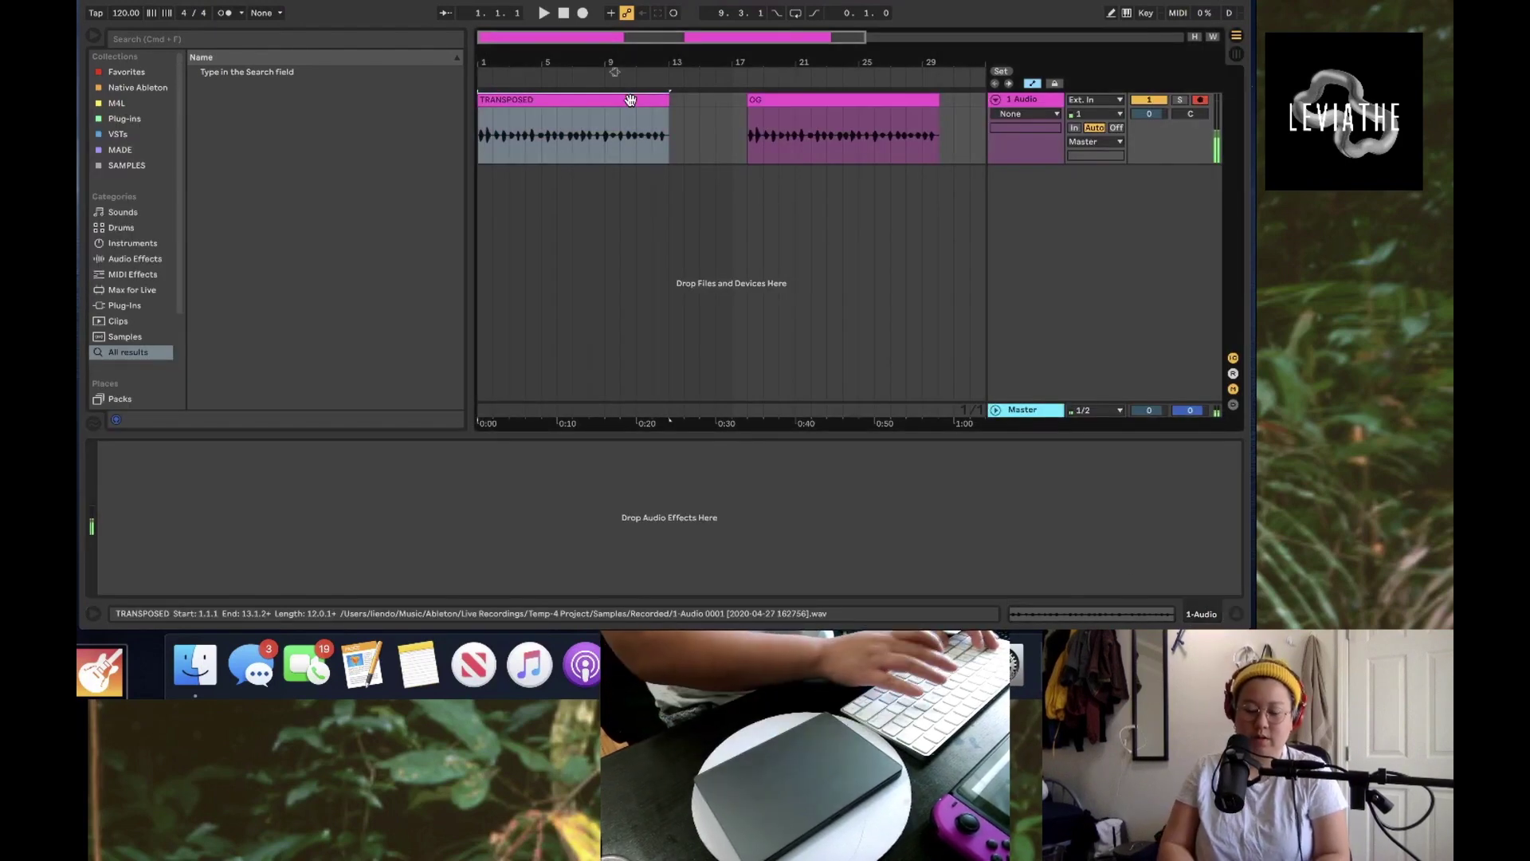
Step: Consolidate the TRANSPOSED clip and audition its waveform in detail
{"action": "key", "text": "super+j"}
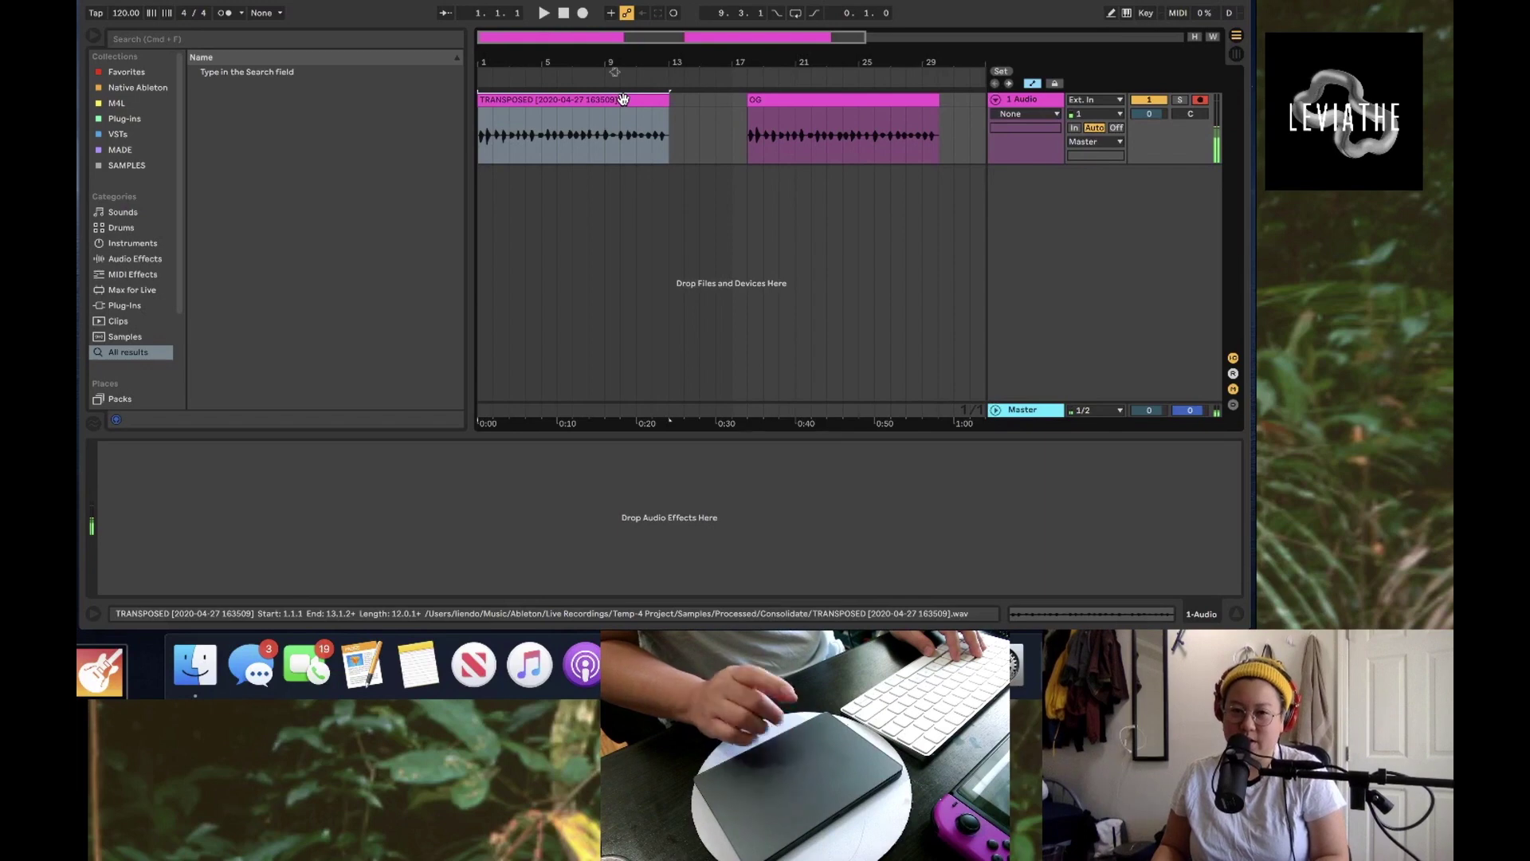
{"action": "double_click", "coordinate": [623, 99]}
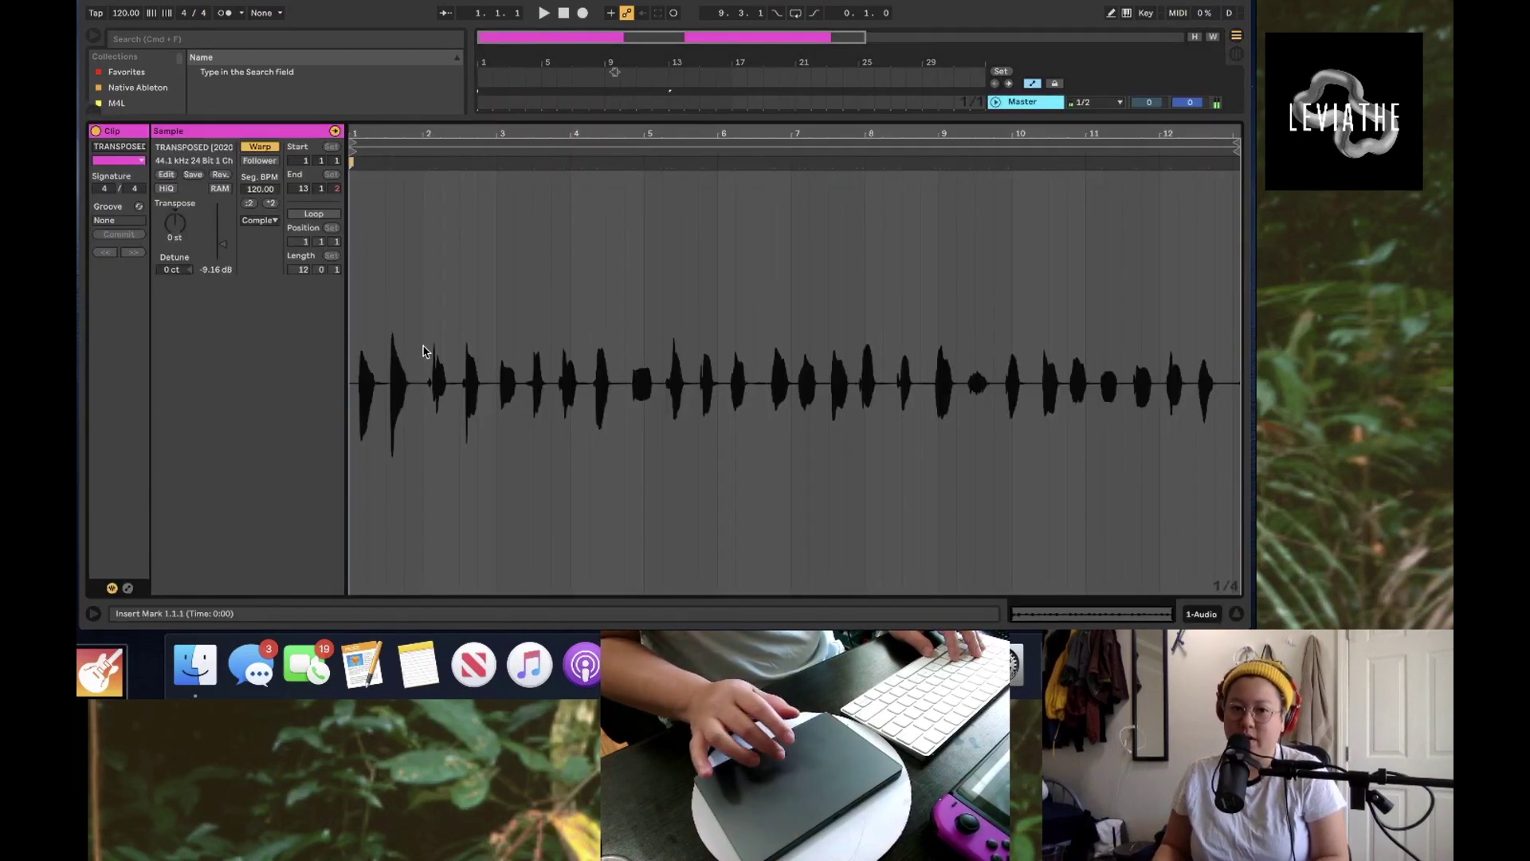
{"action": "key", "text": "space"}
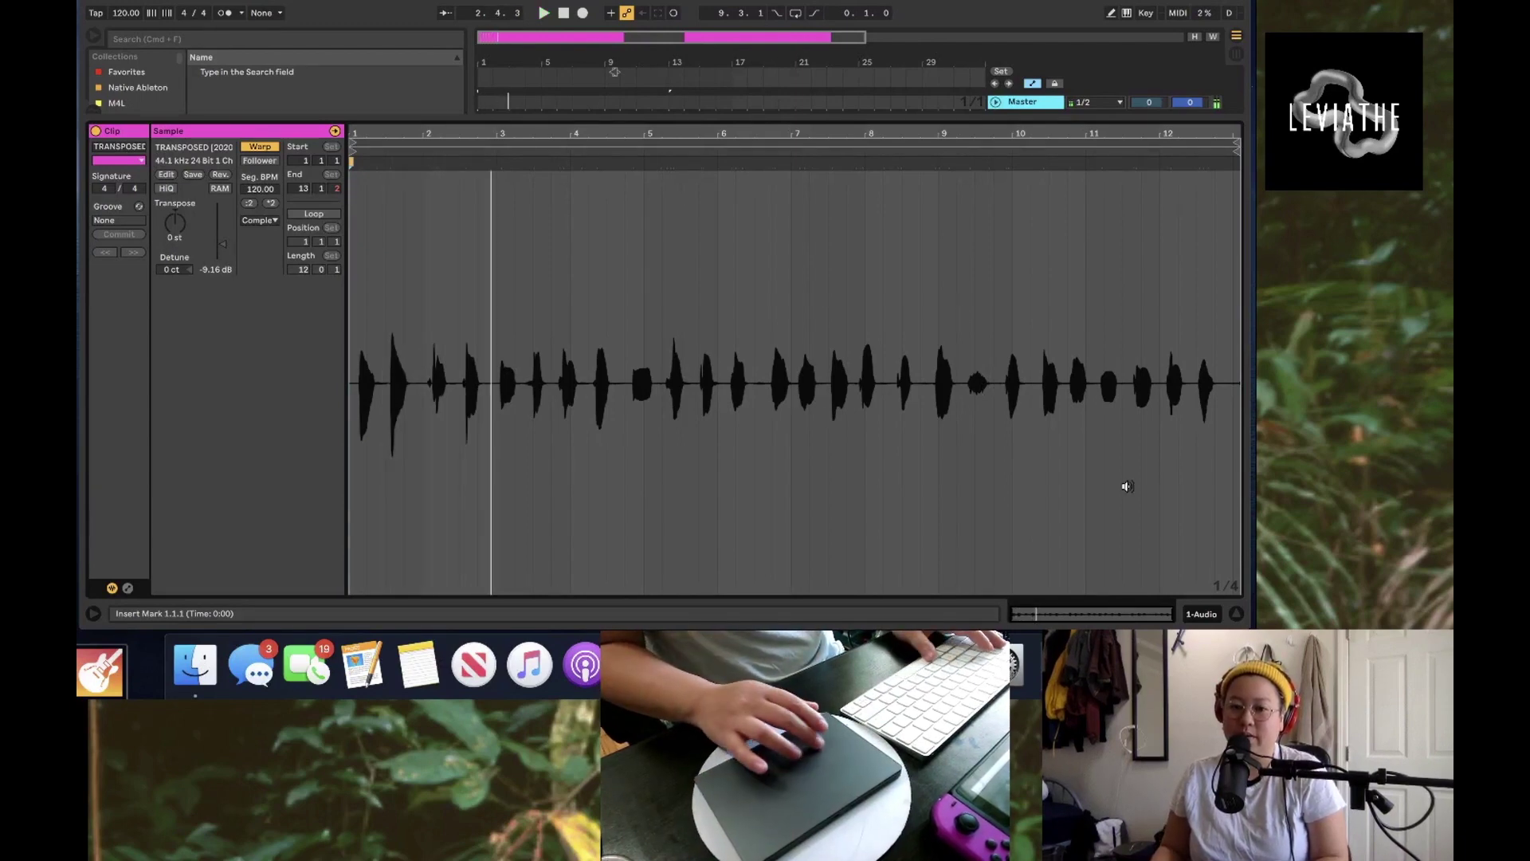
Step: Slice the clip to a new MIDI track with one slice per transient
{"action": "left_click", "coordinate": [590, 229]}
{"action": "right_click", "coordinate": [591, 229]}
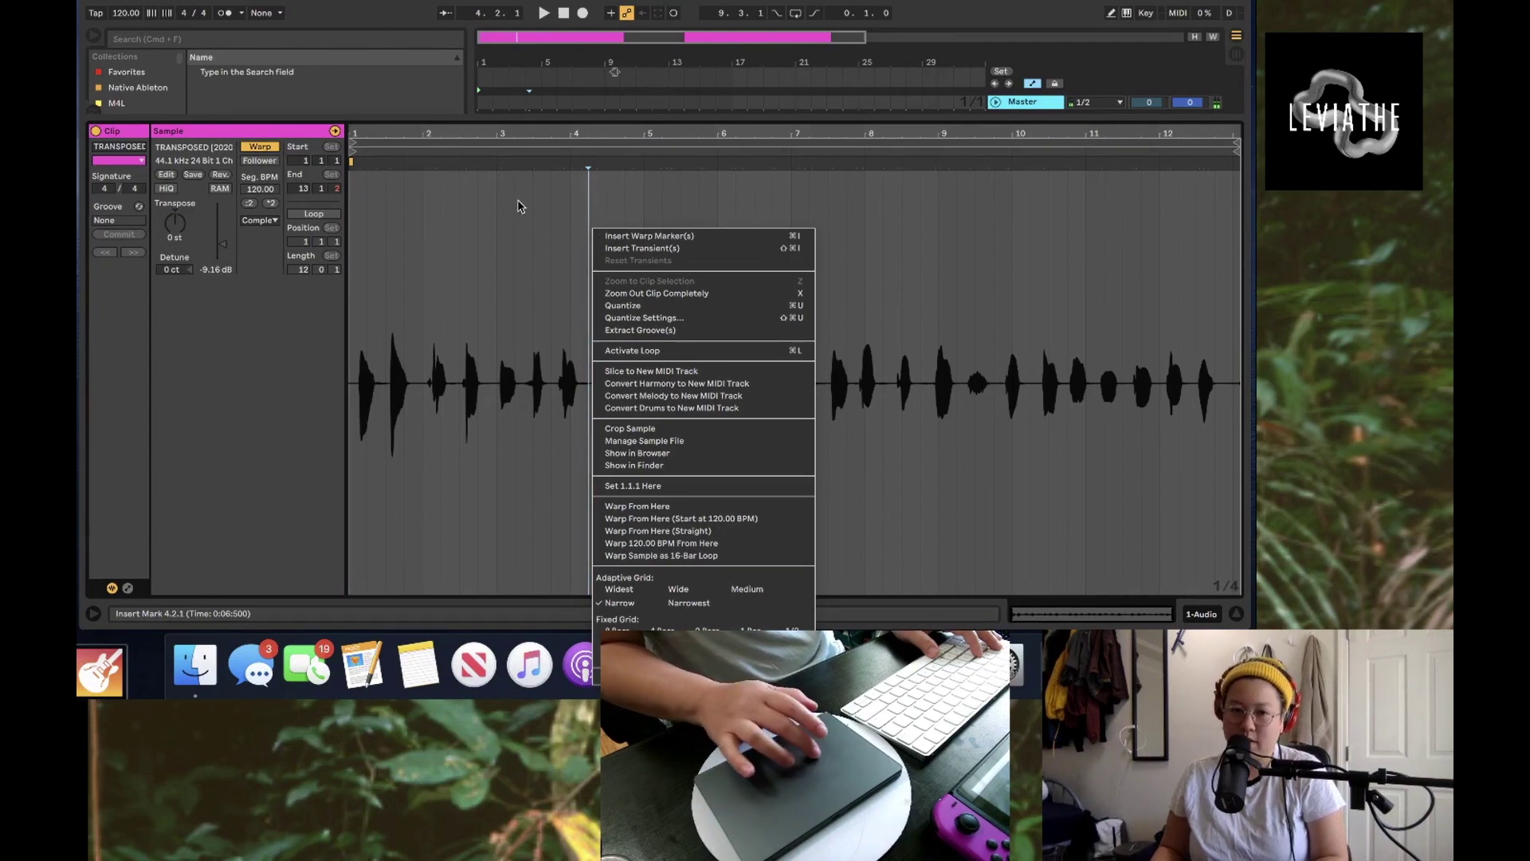
{"action": "key", "text": "Down"}
{"action": "key", "text": "Down"}
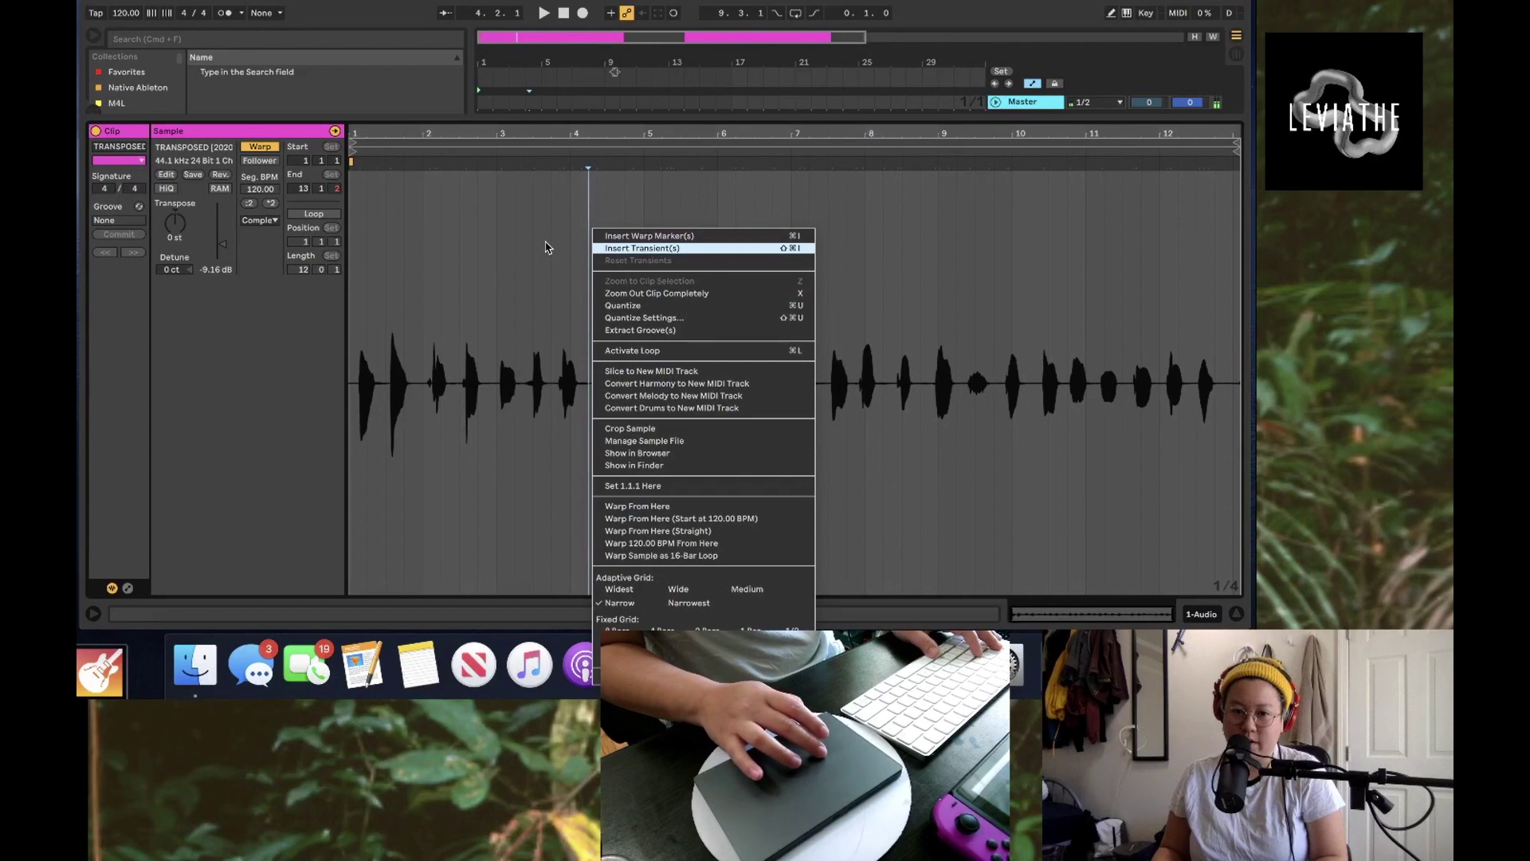
{"action": "left_click", "coordinate": [670, 372]}
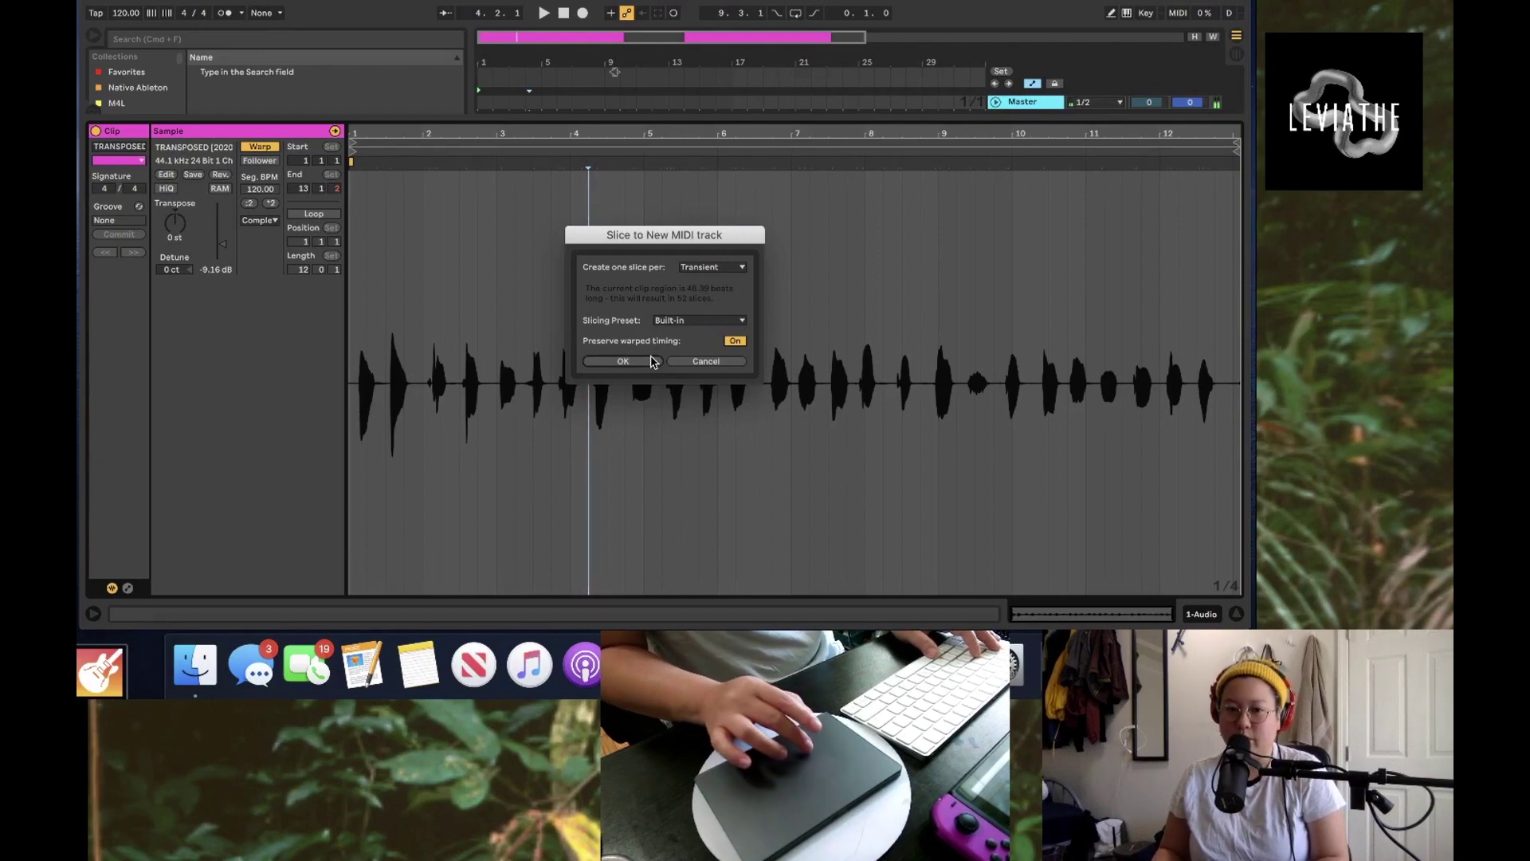
{"action": "left_click", "coordinate": [650, 364]}
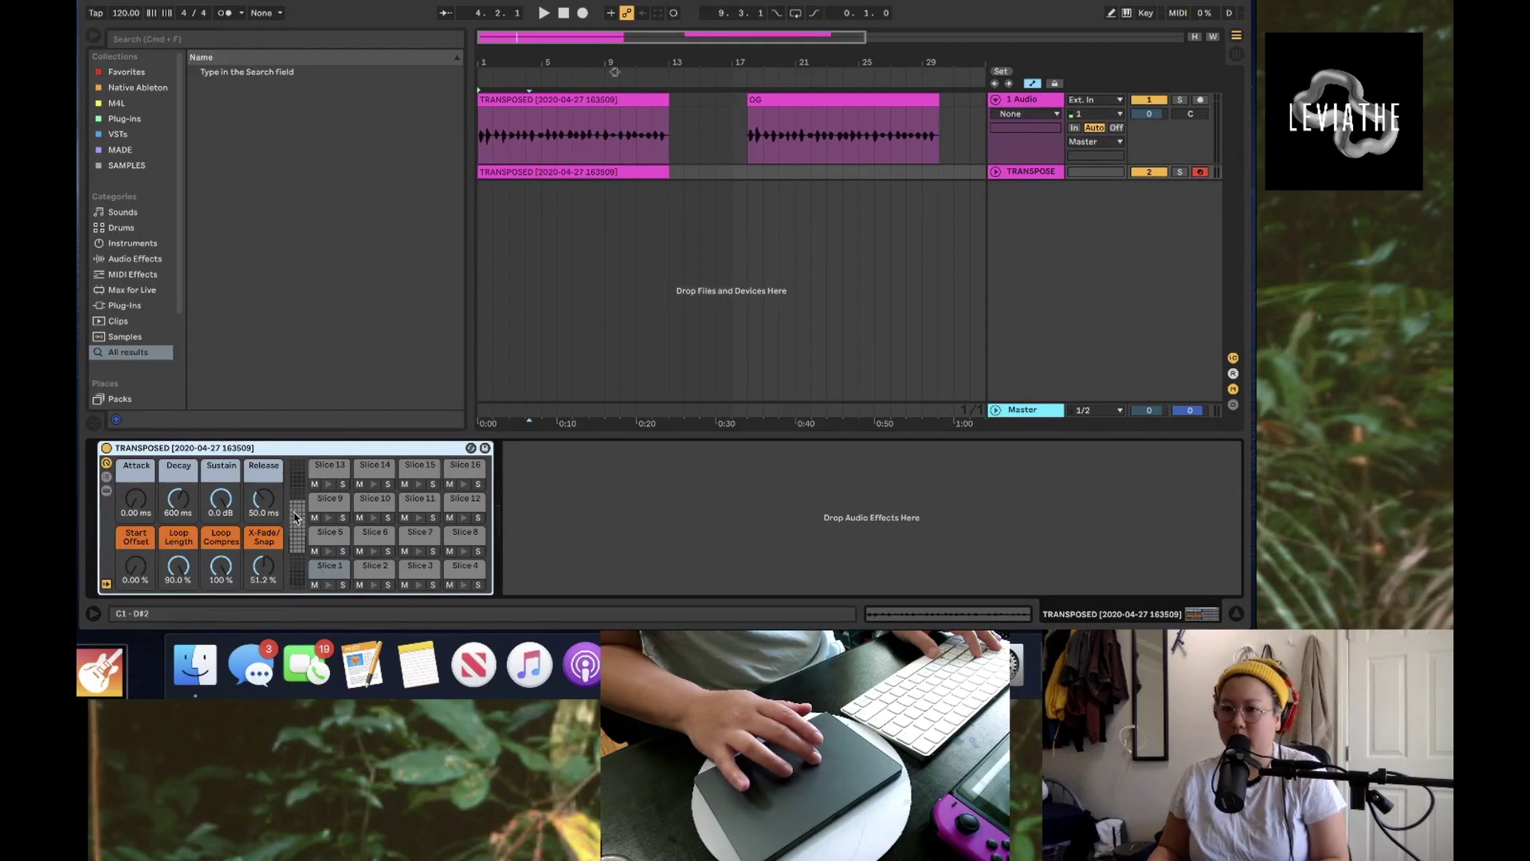
Step: Arm 1 Audio, expand the TRANSPOSE MIDI track, and audition the Slice 5 pad
{"action": "left_click", "coordinate": [1200, 100]}
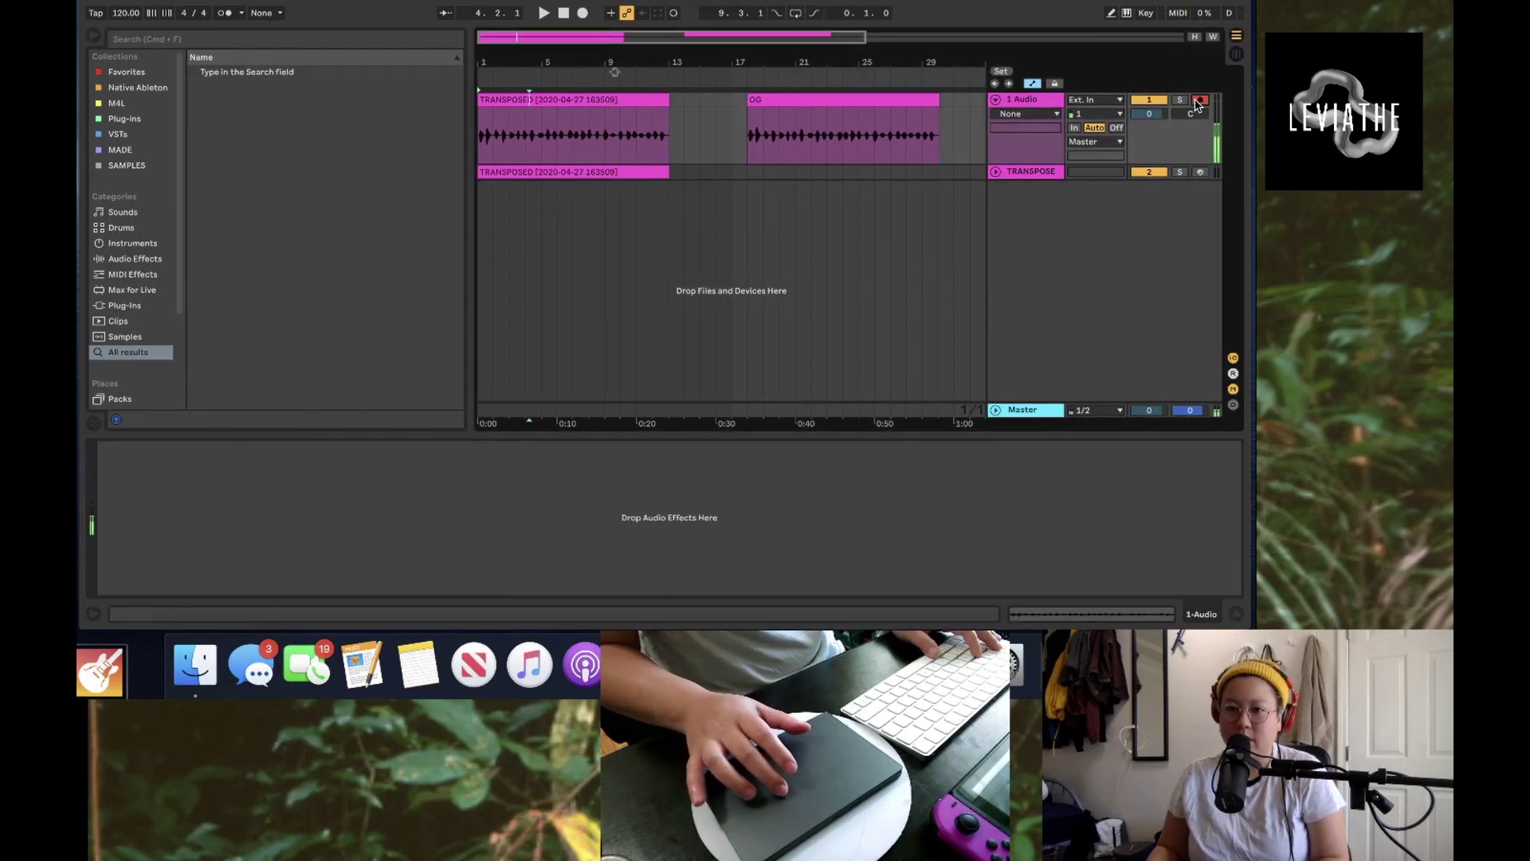
{"action": "left_click", "coordinate": [997, 173]}
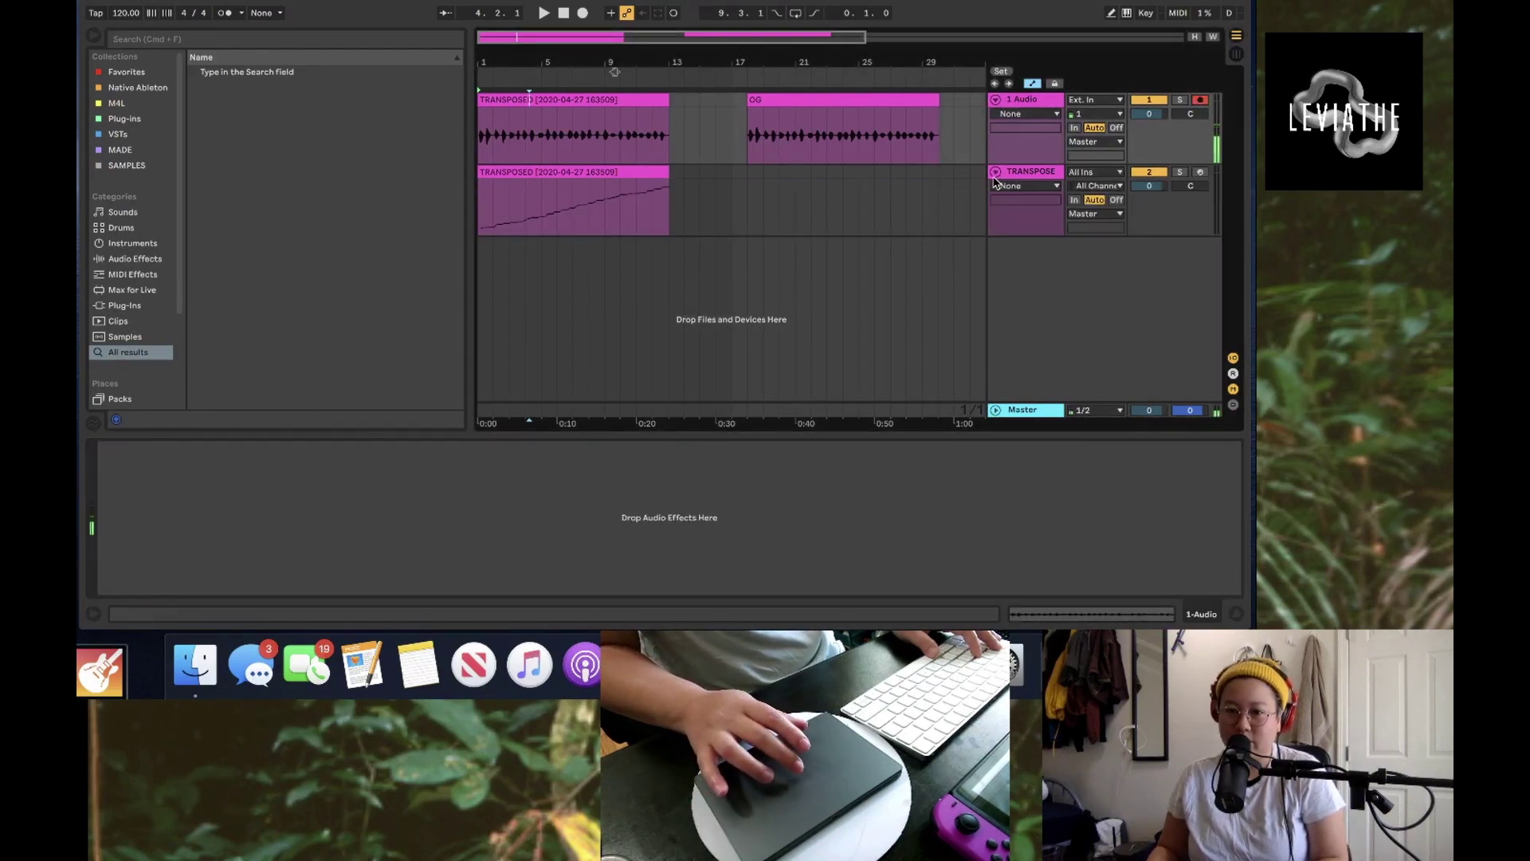
{"action": "left_click", "coordinate": [529, 170]}
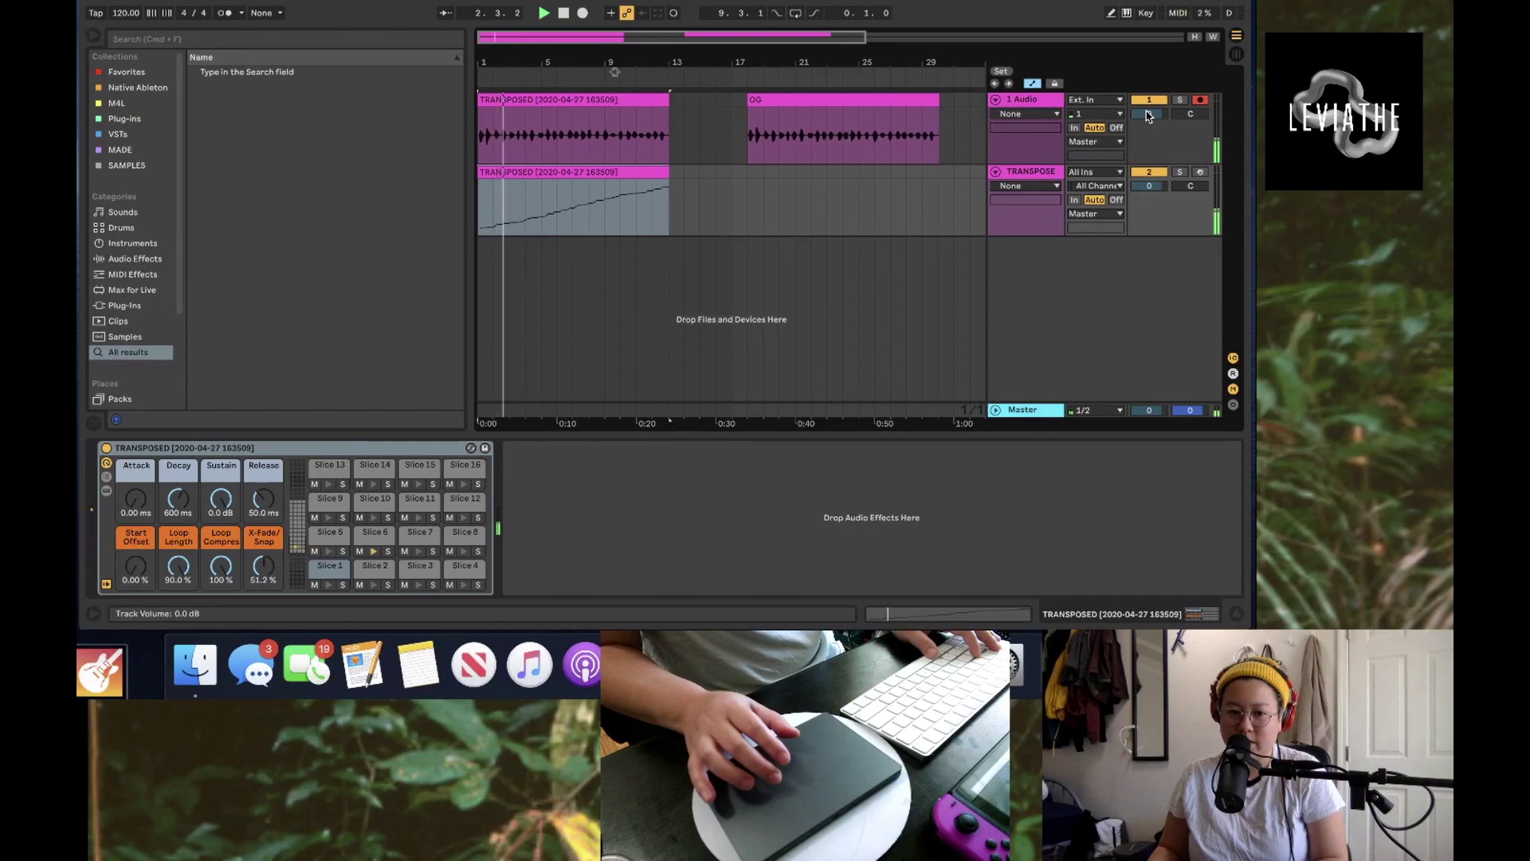
{"action": "left_click", "coordinate": [326, 538]}
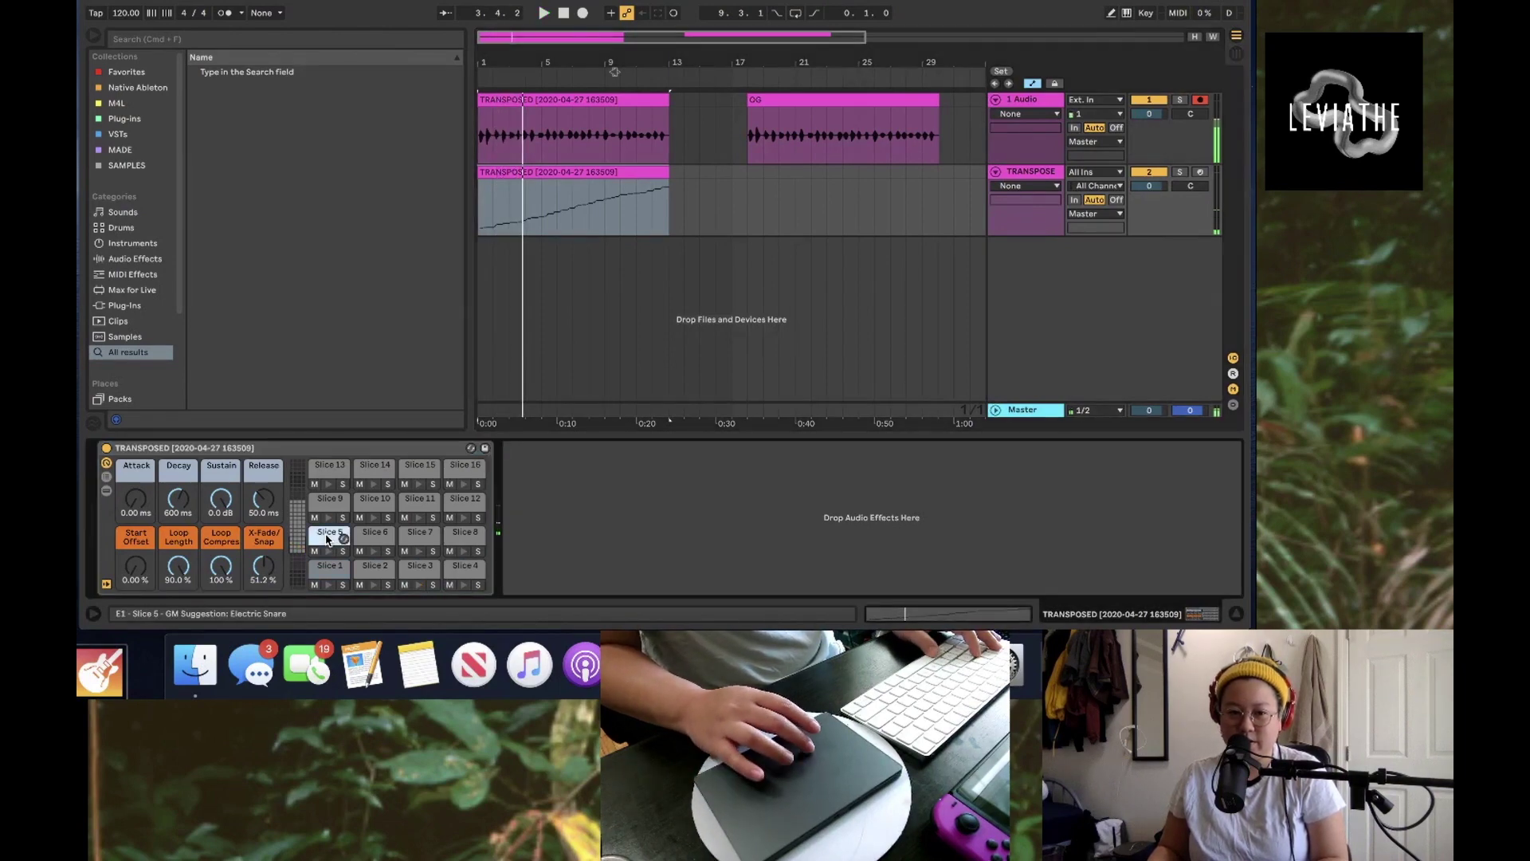
{"action": "left_click", "coordinate": [106, 487]}
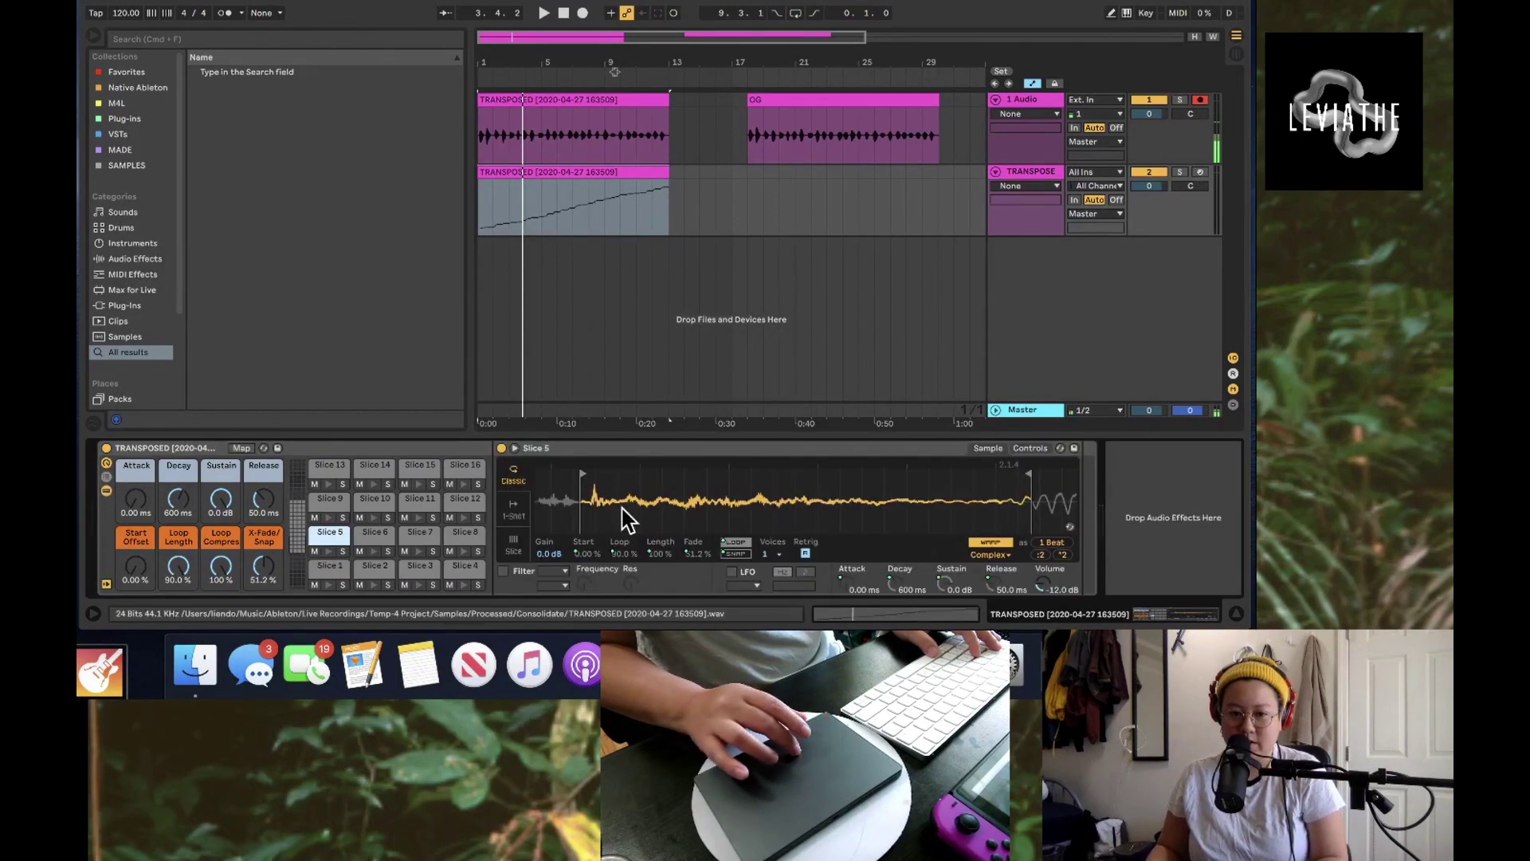
{"action": "left_click", "coordinate": [571, 172]}
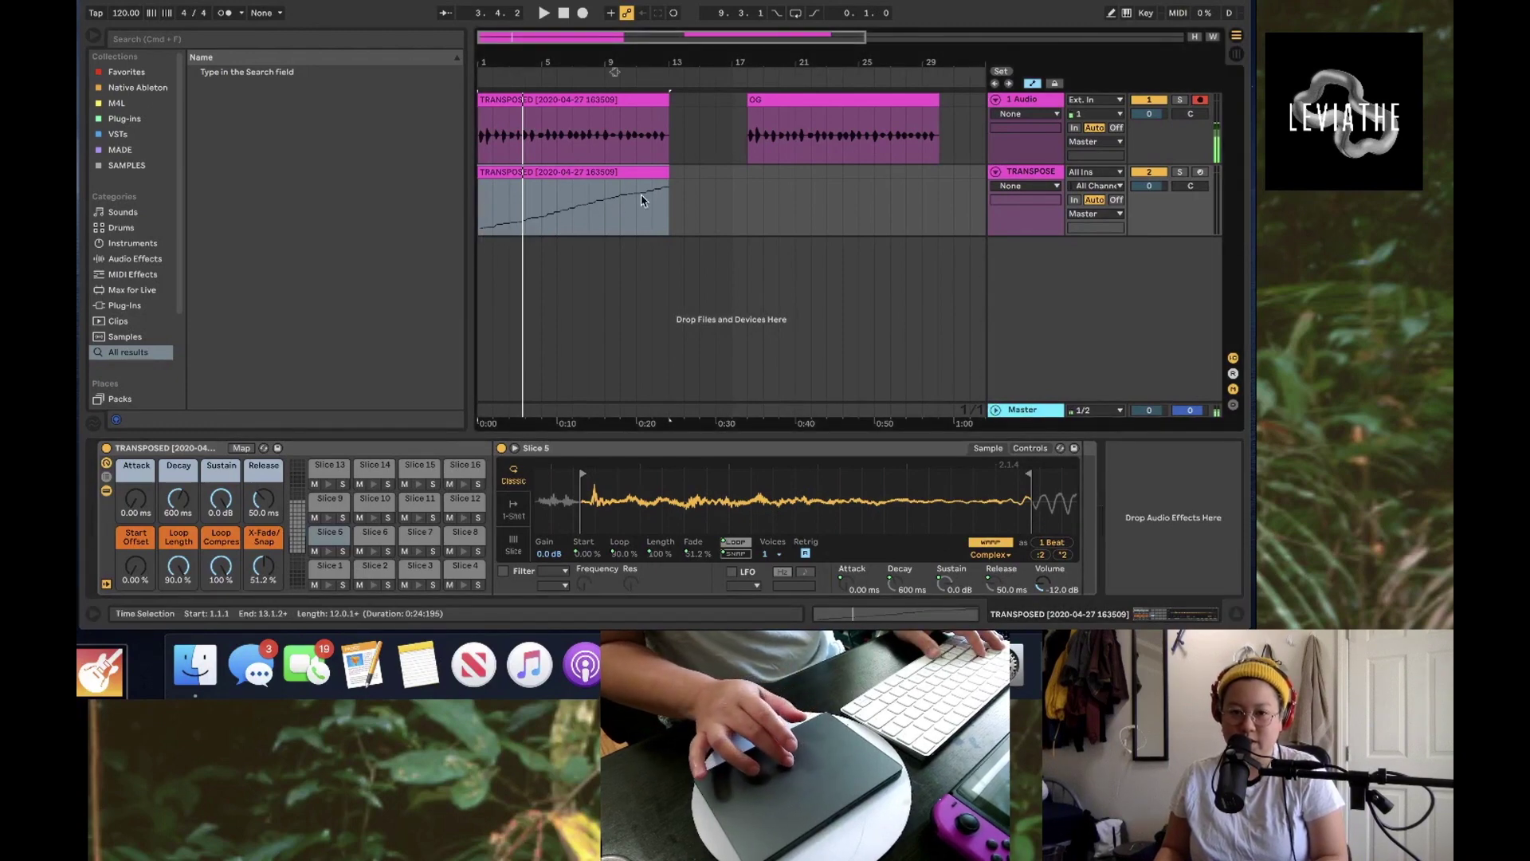
Step: Deactivate the original TRANSPOSED audio clip and open the sliced MIDI clip's notes
{"action": "left_click", "coordinate": [545, 100]}
{"action": "key", "text": "0"}
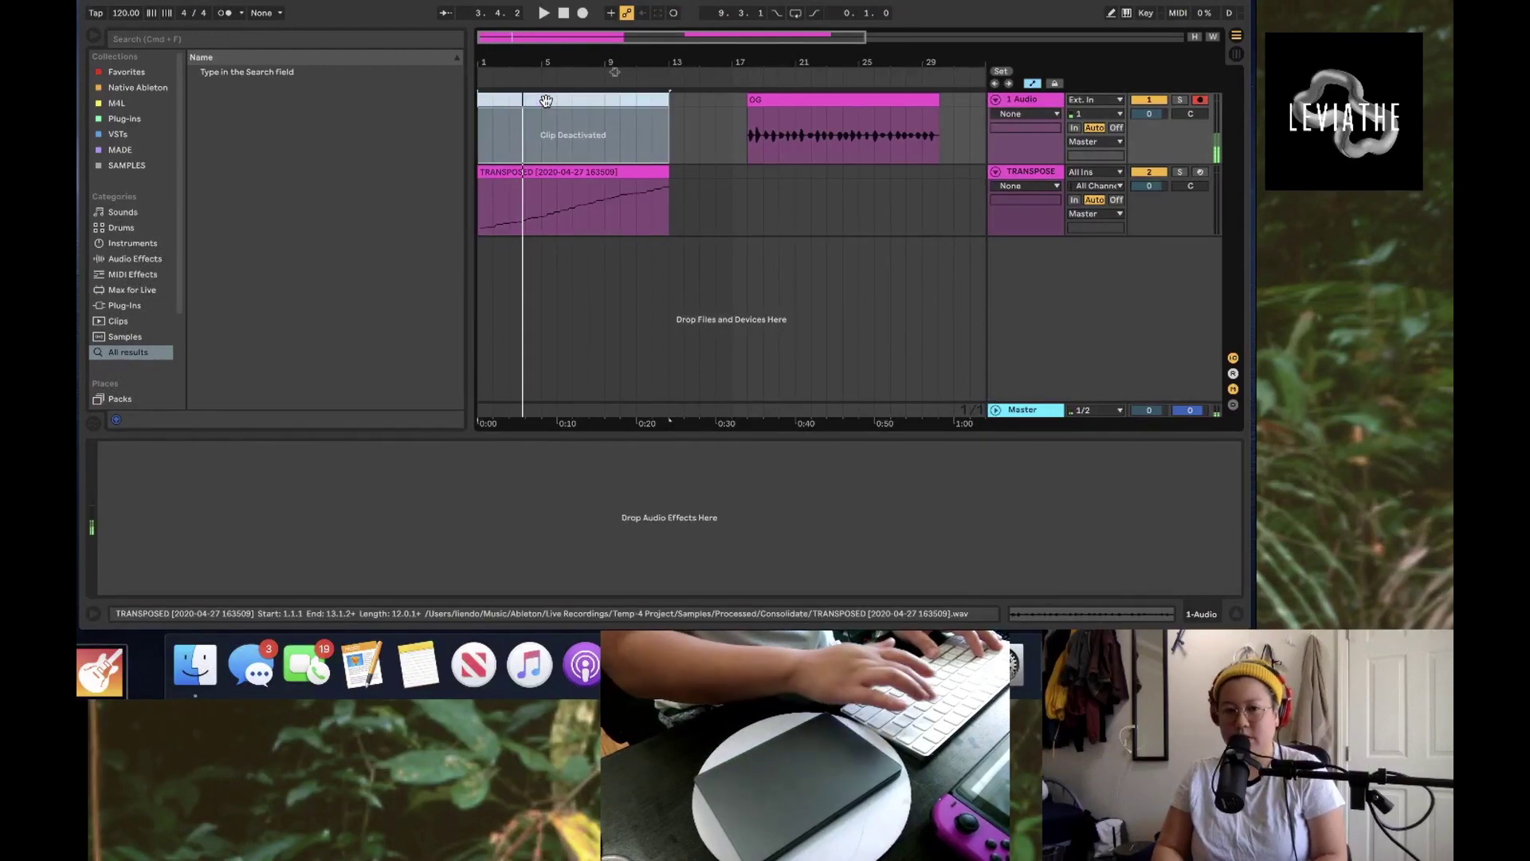
{"action": "left_click", "coordinate": [538, 172]}
{"action": "double_click", "coordinate": [538, 172]}
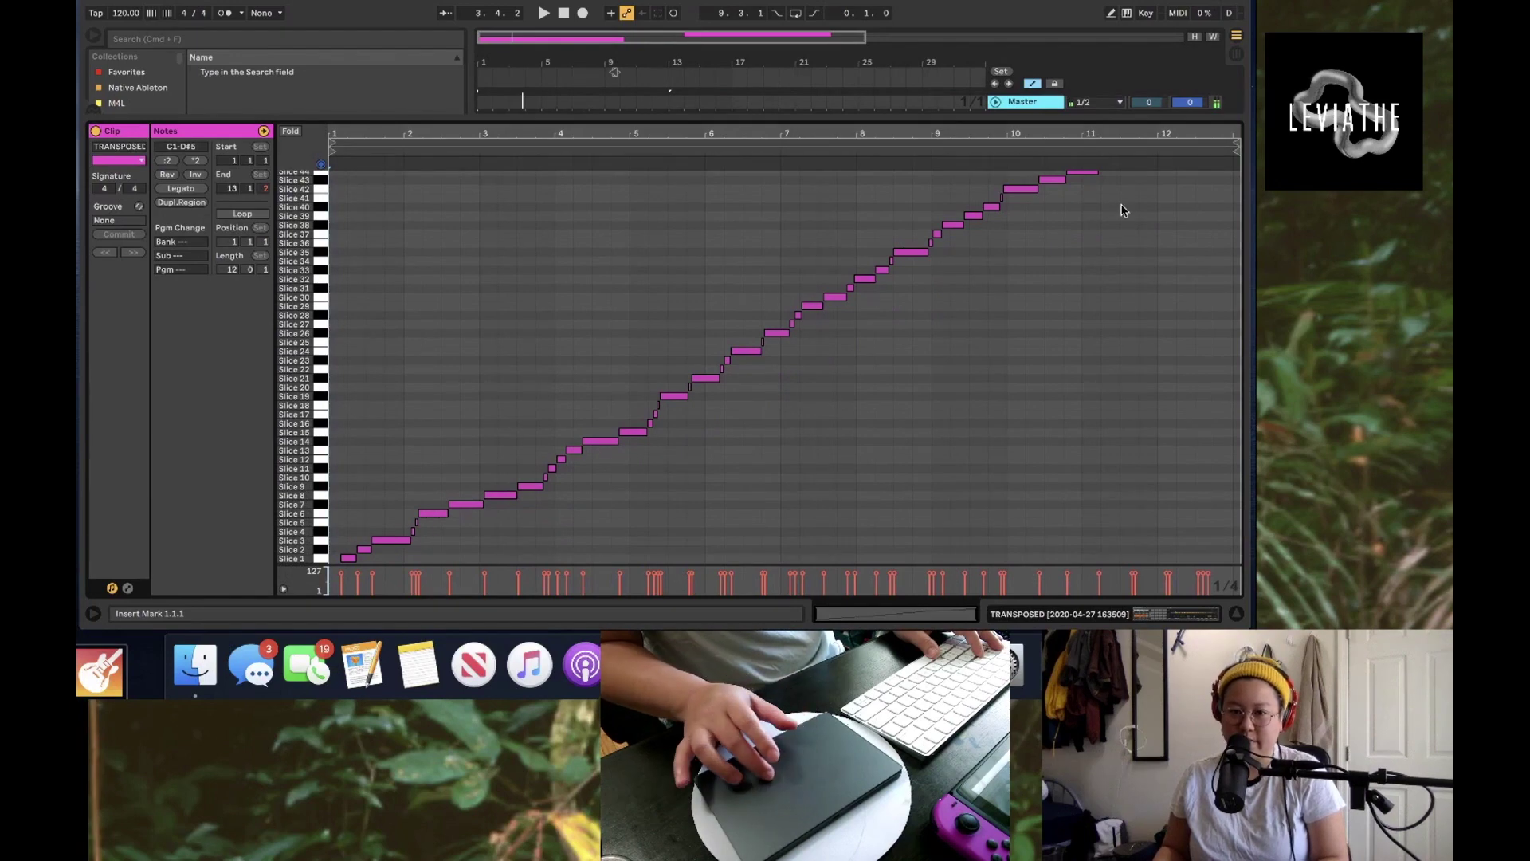
Step: Zoom into the first bars of the piano roll, delete the Slice 2 note, and return to the pads
{"action": "scroll", "coordinate": [1158, 194], "scroll_direction": "left", "scroll_amount": 3}
{"action": "scroll", "coordinate": [877, 255], "scroll_direction": "right", "scroll_amount": 3}
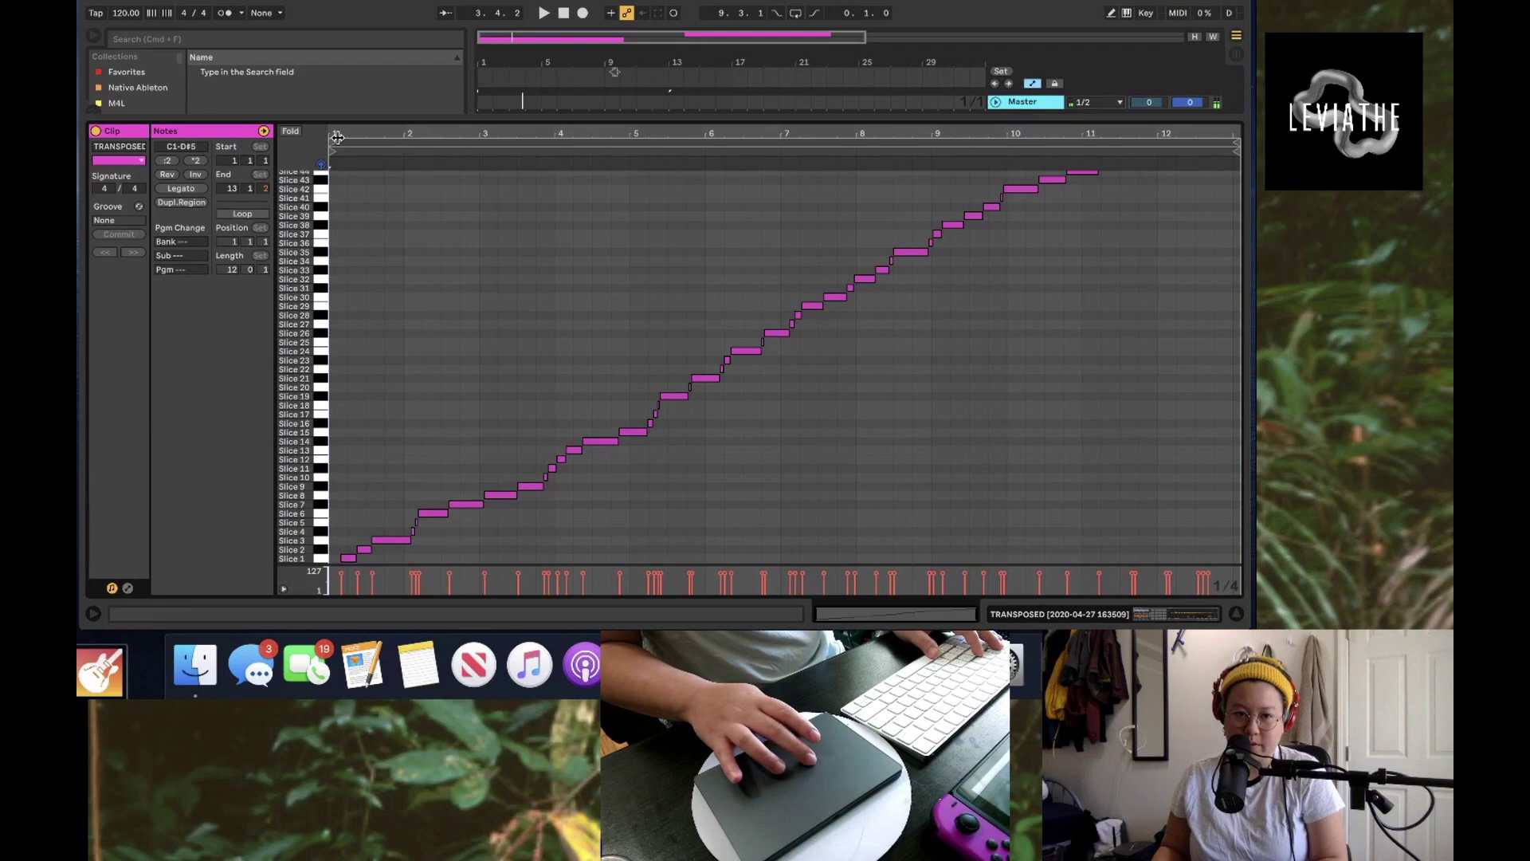
{"action": "left_click_drag", "start_coordinate": [337, 137], "coordinate": [329, 135]}
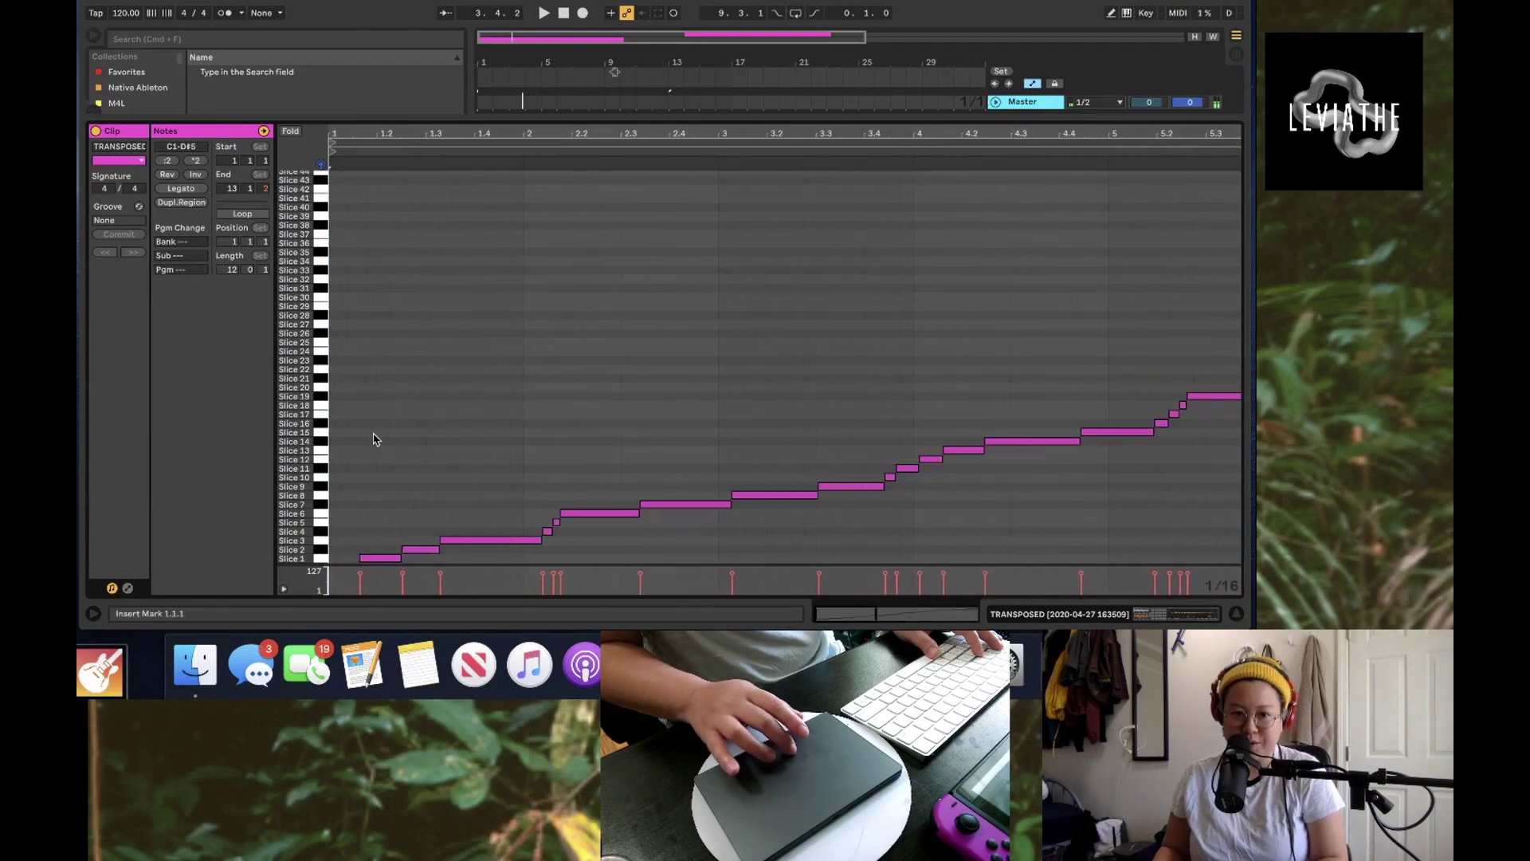
{"action": "left_click", "coordinate": [323, 560]}
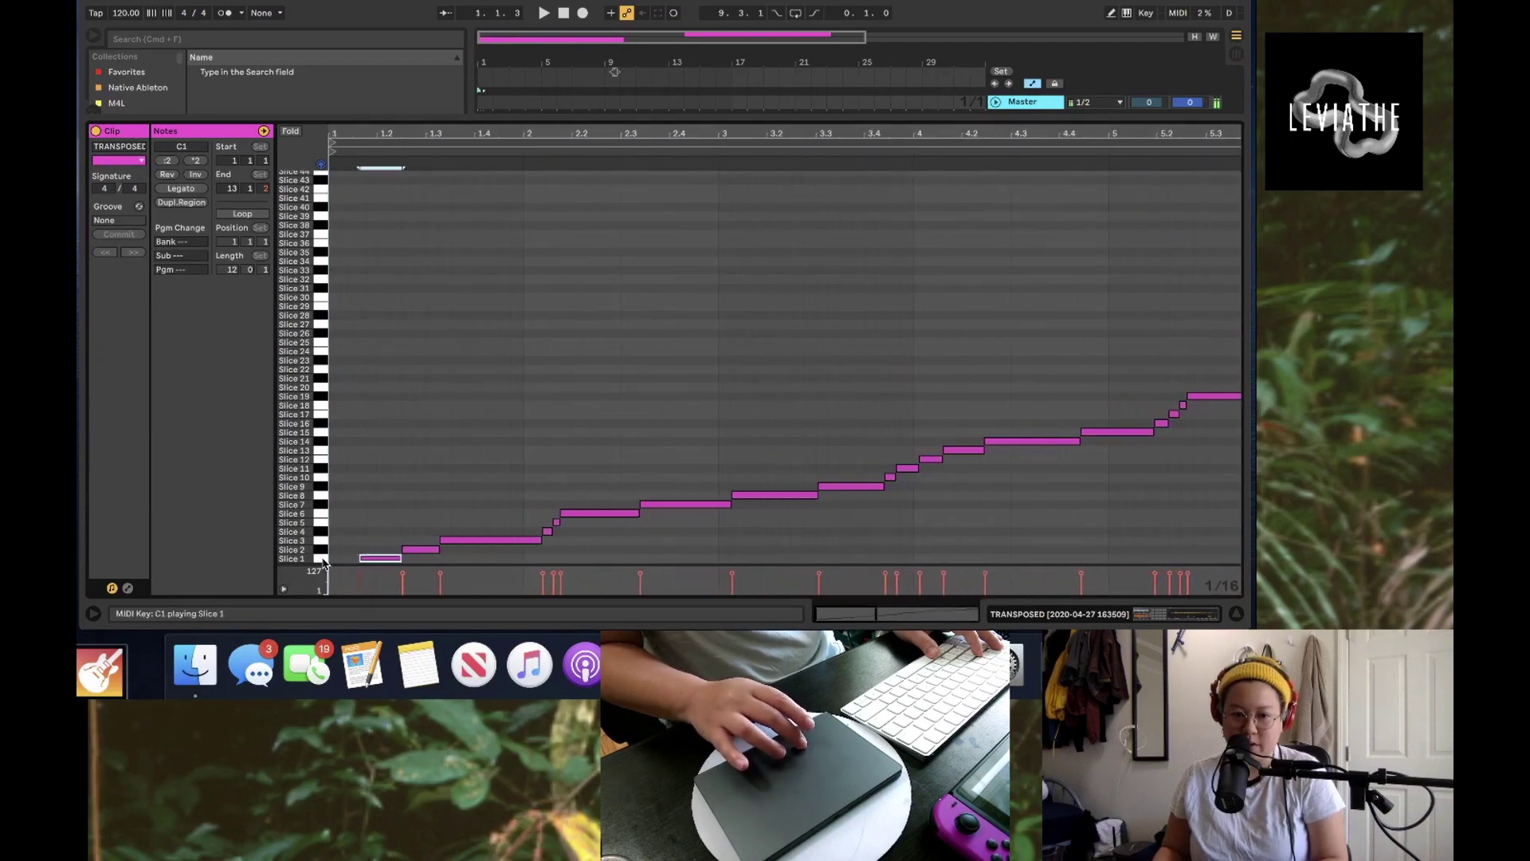
{"action": "left_click", "coordinate": [321, 549]}
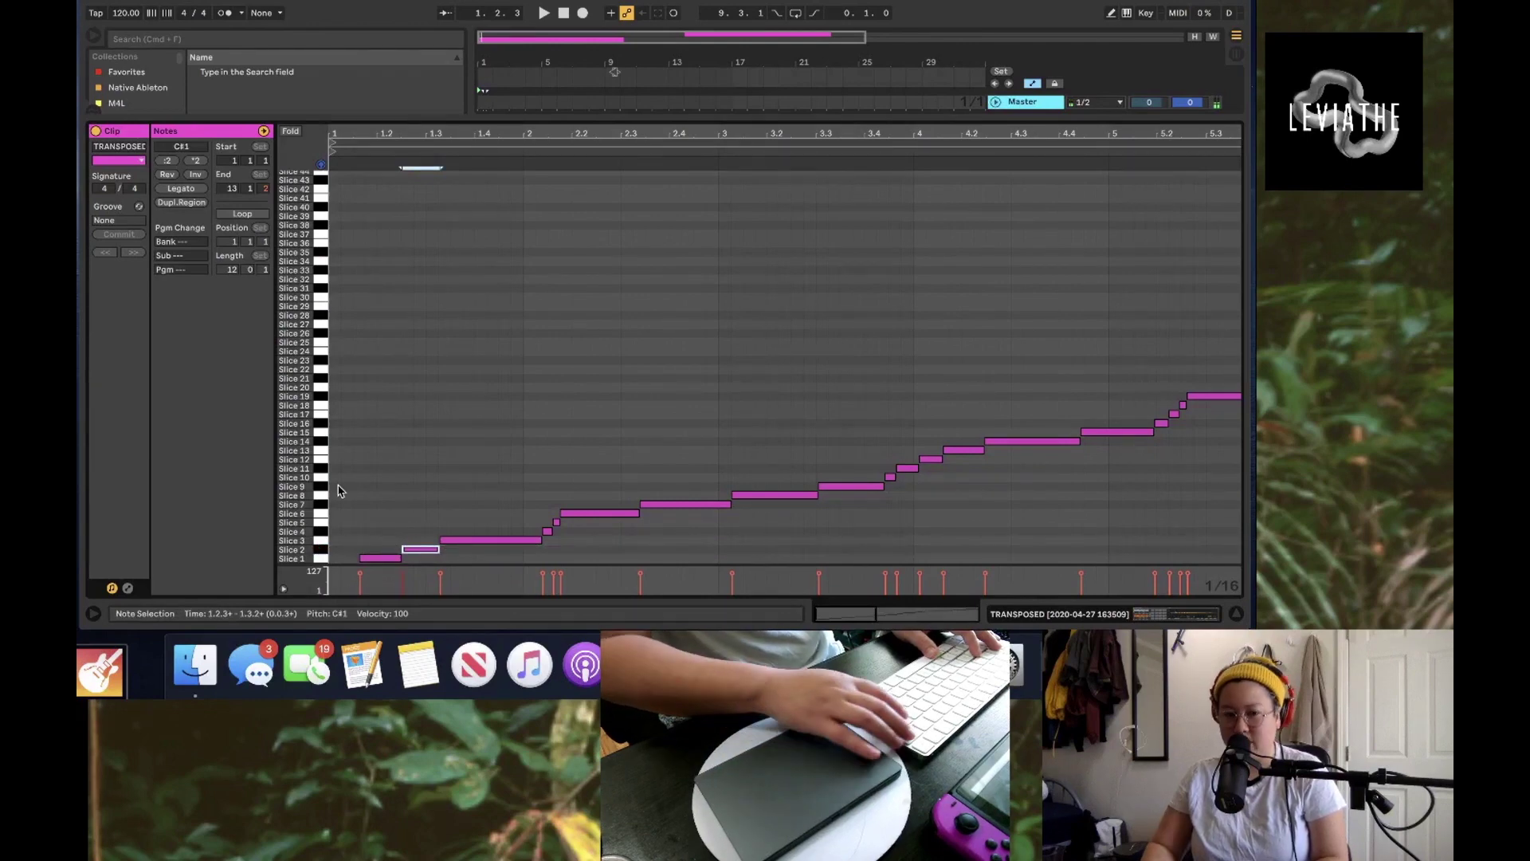
{"action": "key", "text": "Delete"}
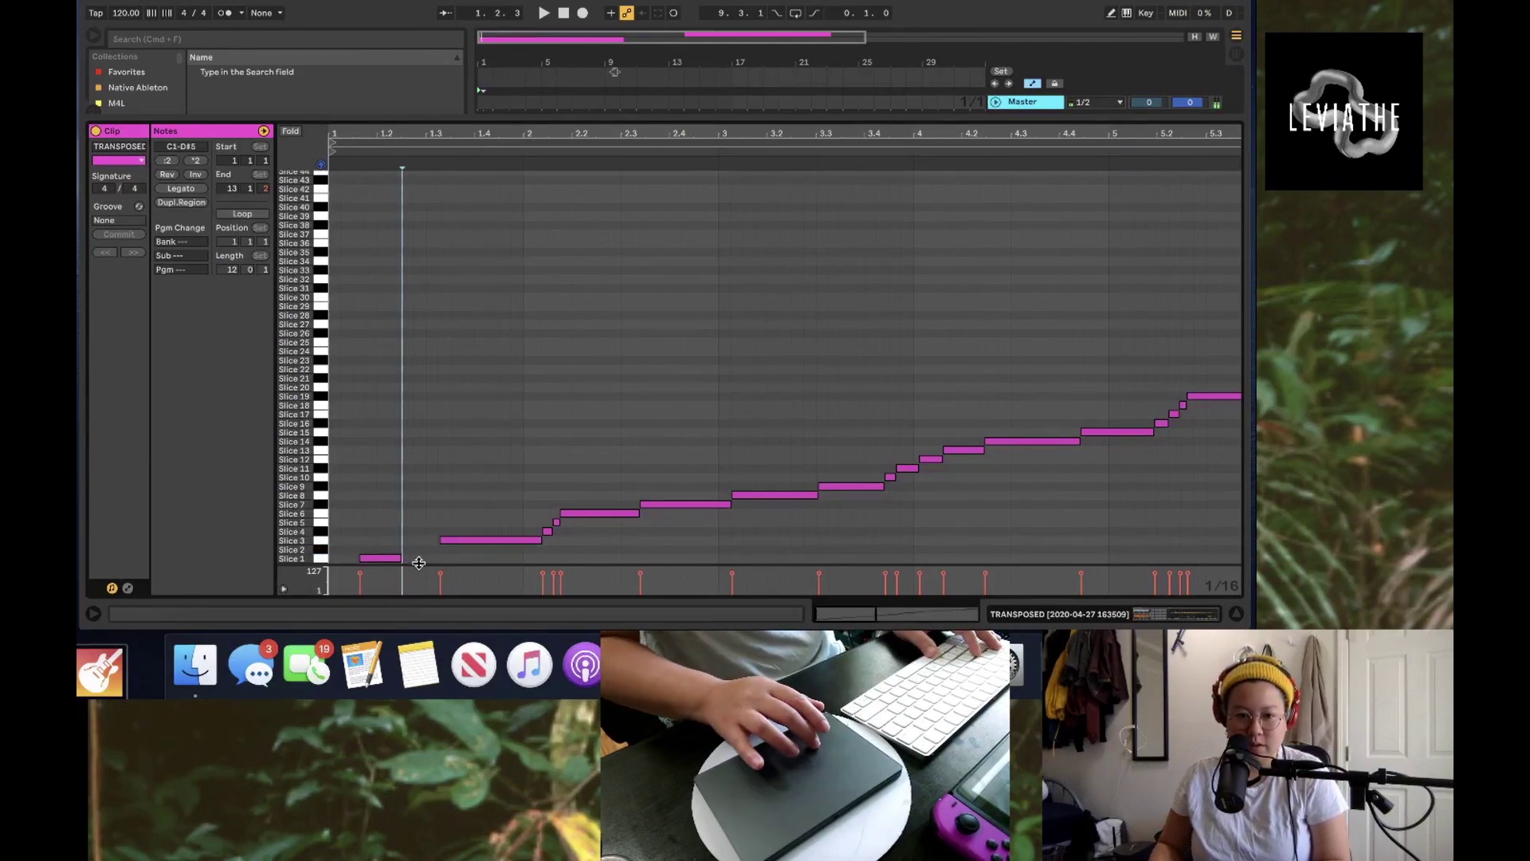
{"action": "left_click", "coordinate": [1127, 610]}
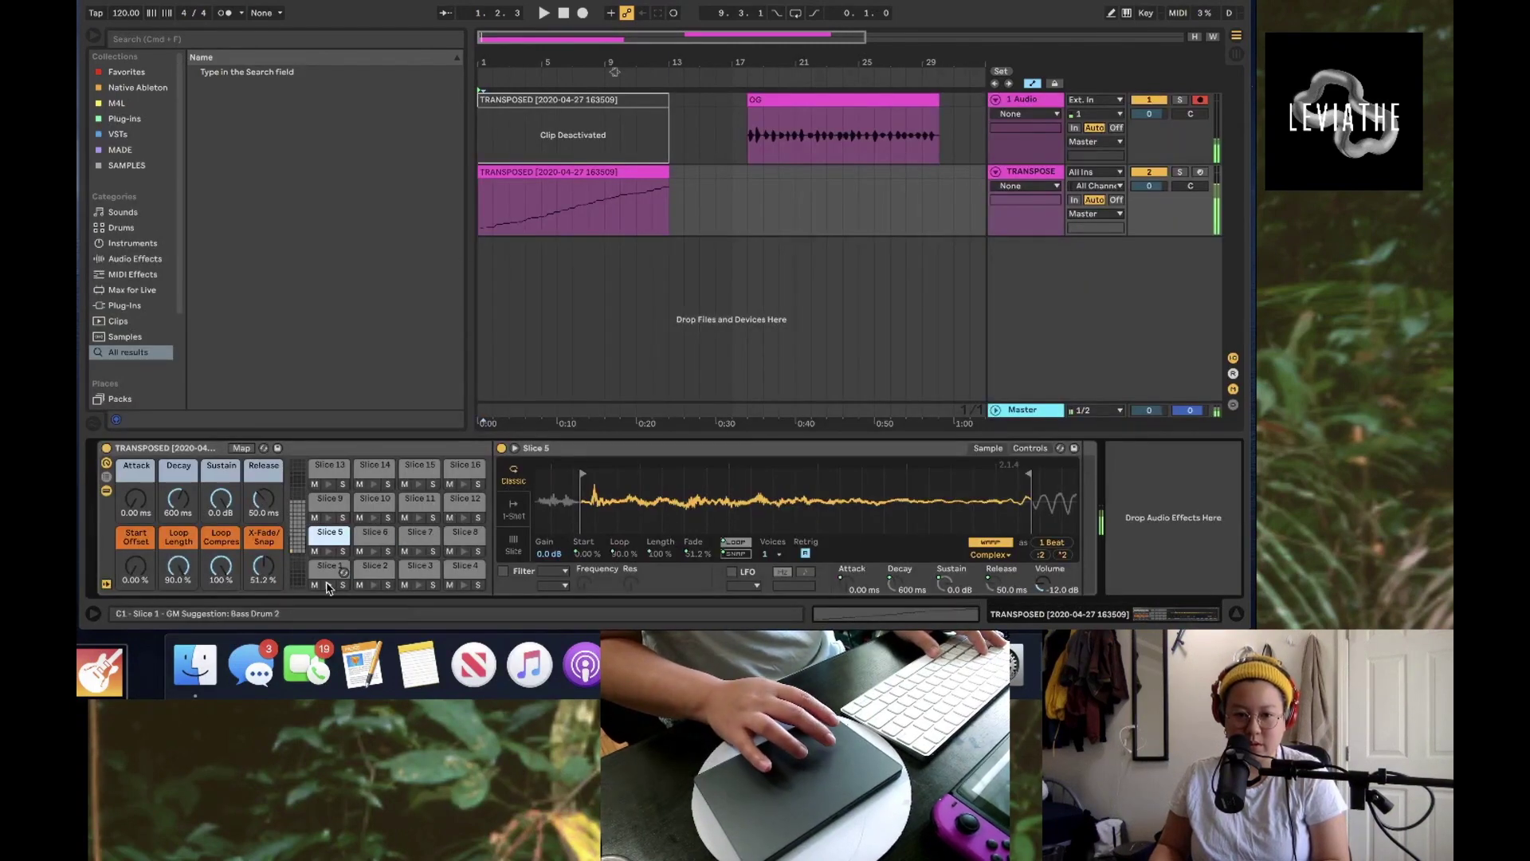
Step: Clear the samples from the Slice 2 and Slice 4 pads, auditioning Slice 3
{"action": "left_click", "coordinate": [369, 568]}
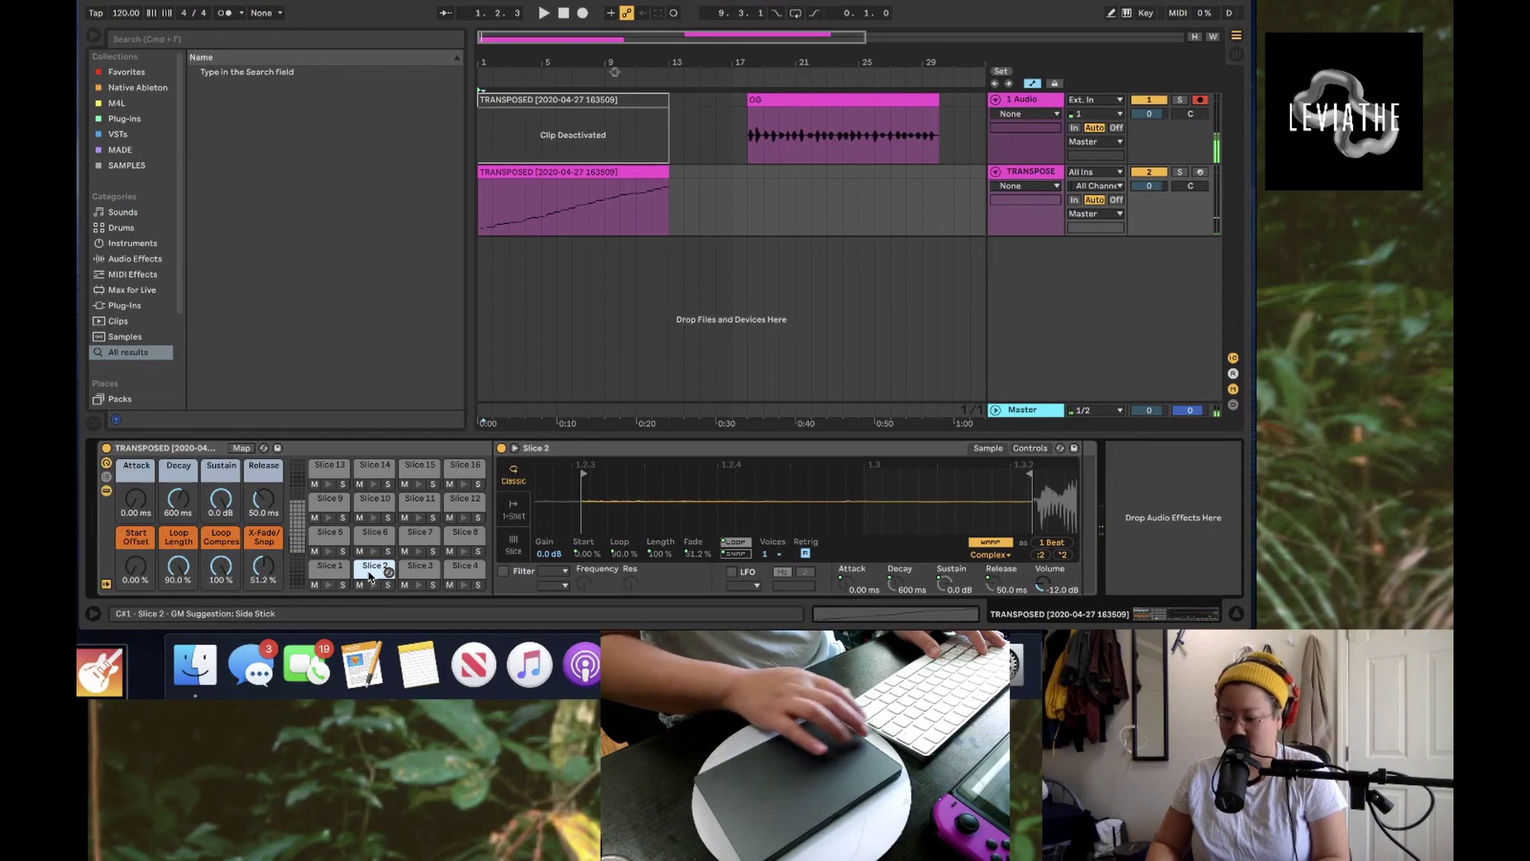
{"action": "key", "text": "Delete"}
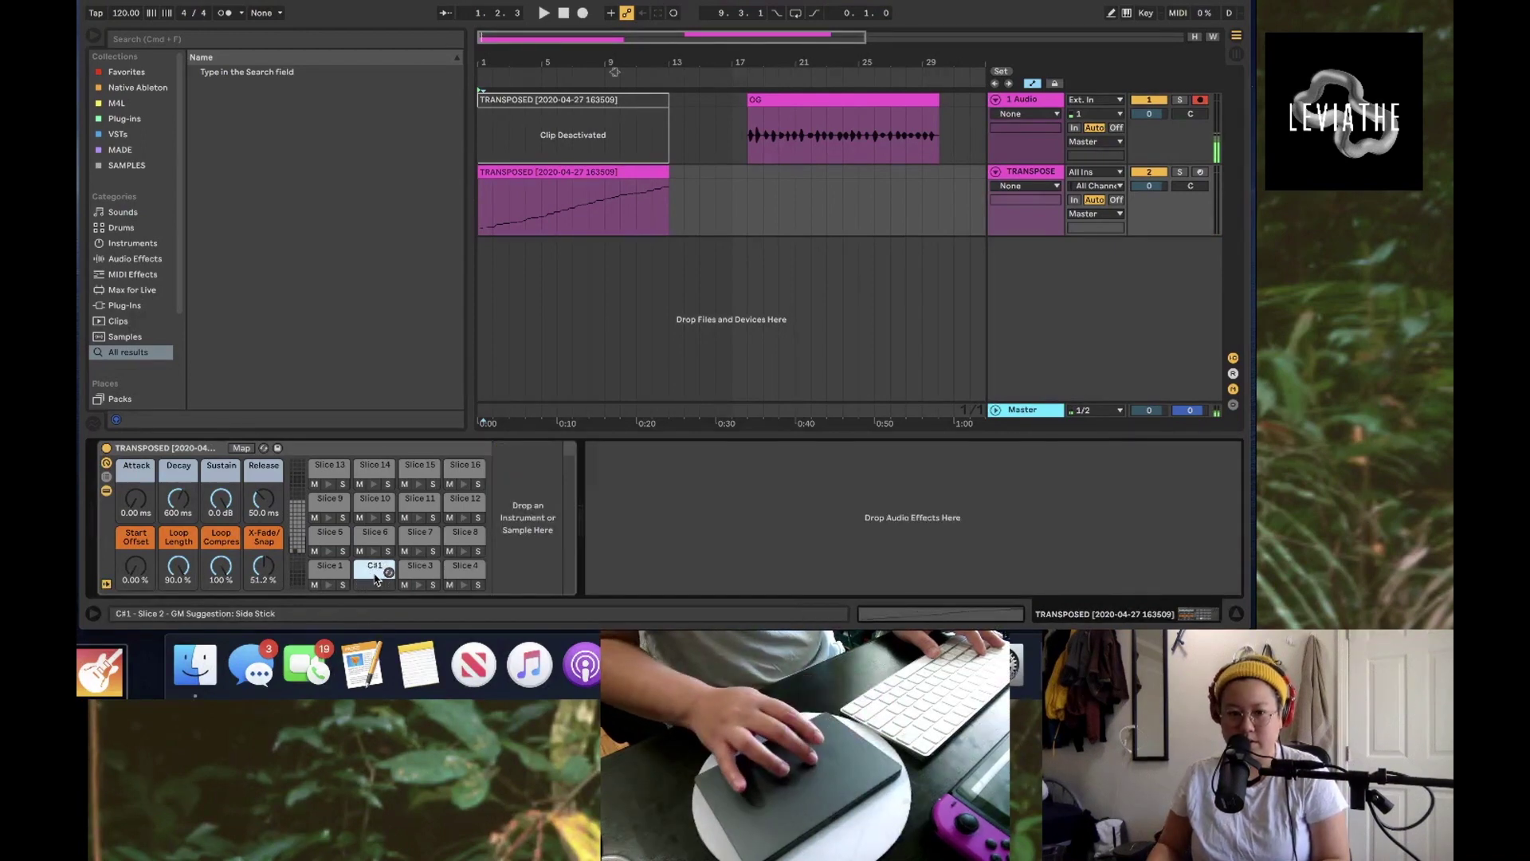
{"action": "left_click", "coordinate": [417, 587]}
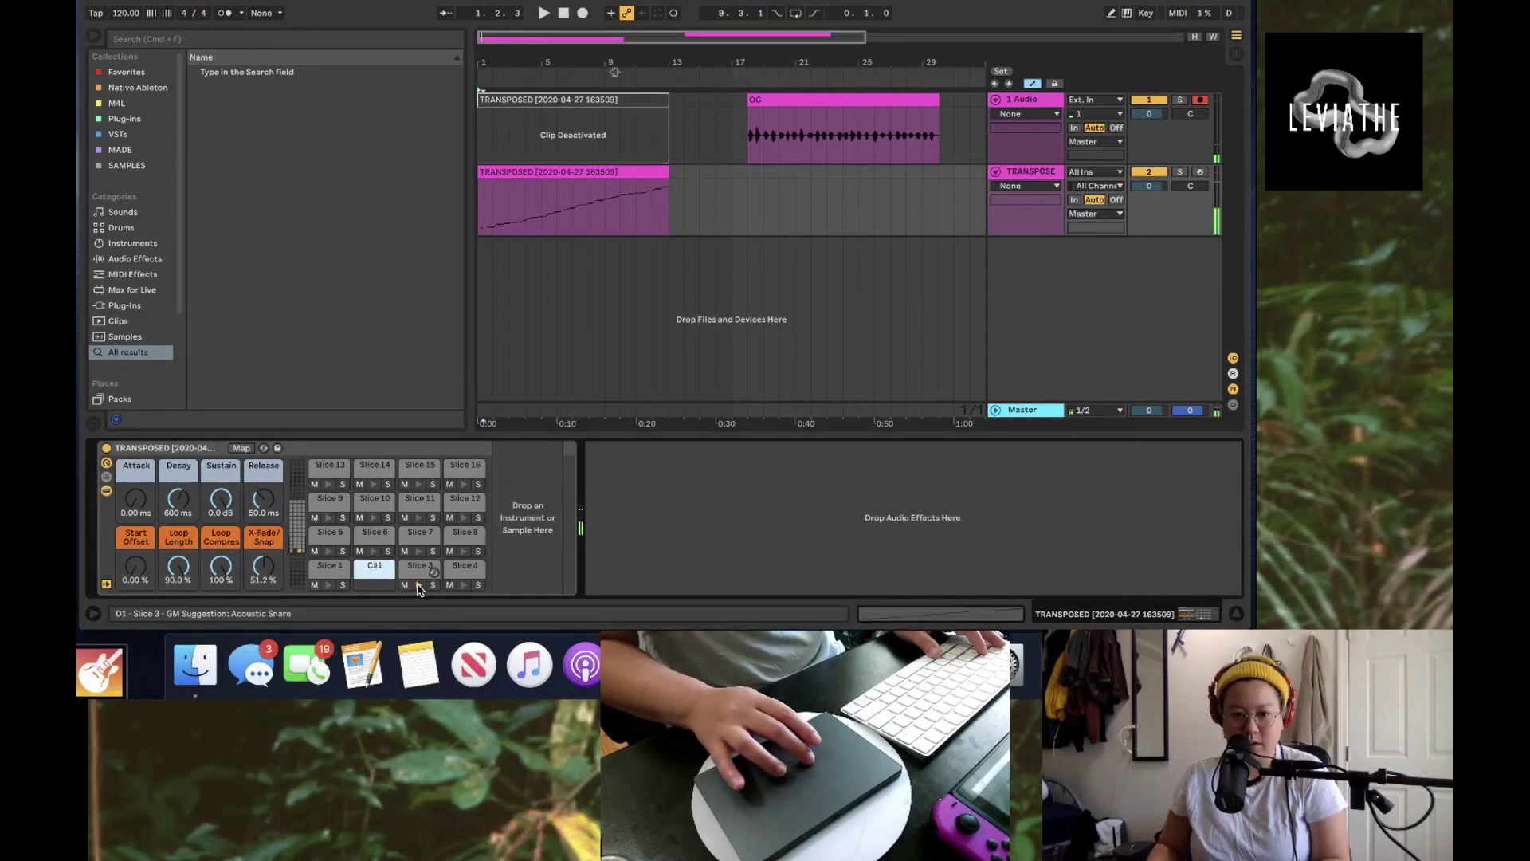
{"action": "left_click", "coordinate": [460, 568]}
{"action": "key", "text": "Delete"}
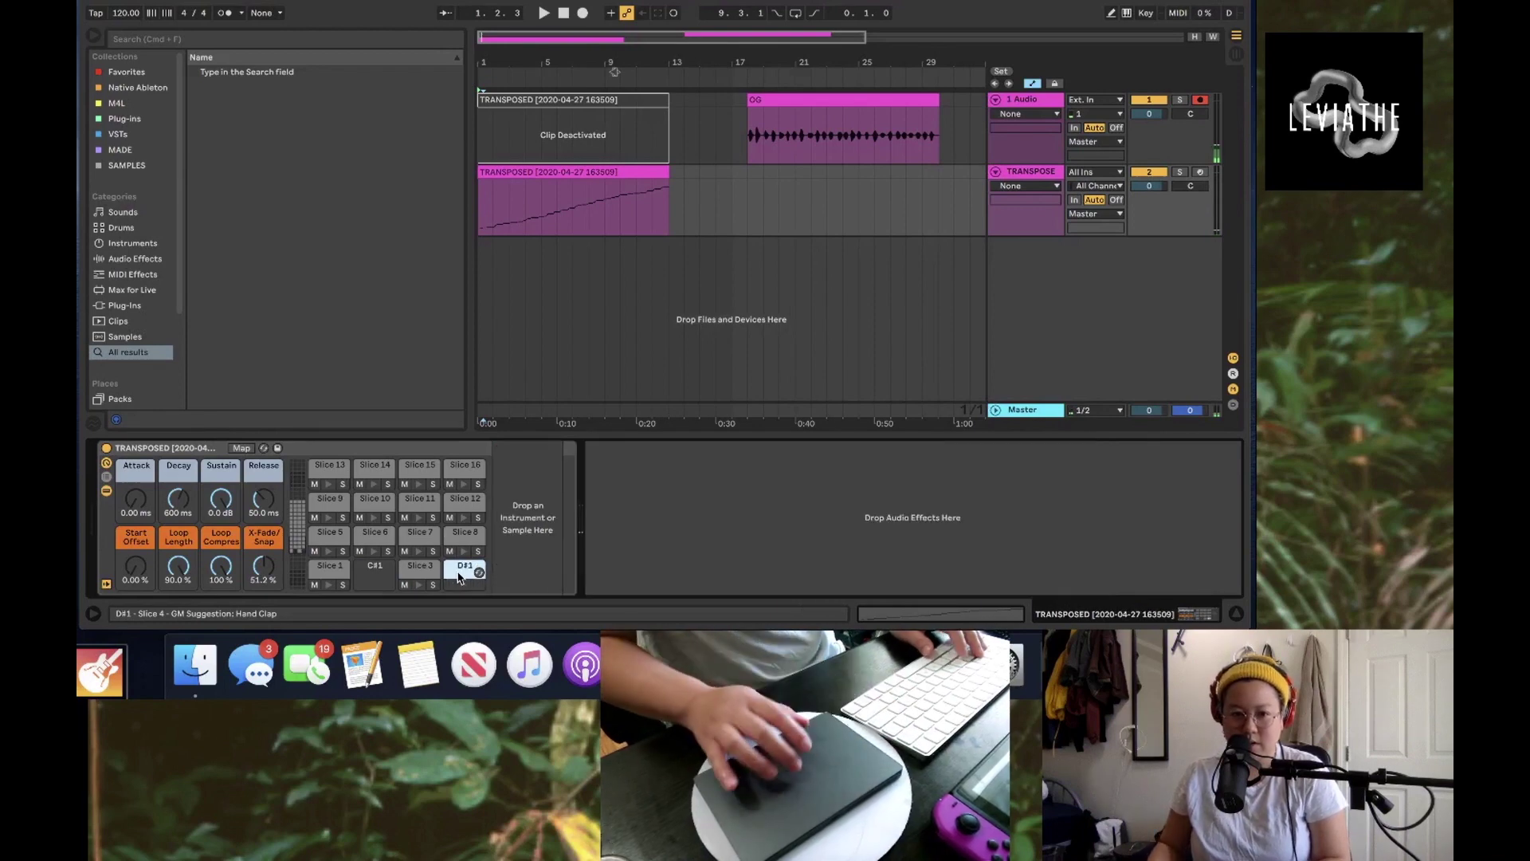
Step: Extend the end of the Slice 5 sample region and audition the result
{"action": "left_click", "coordinate": [330, 534]}
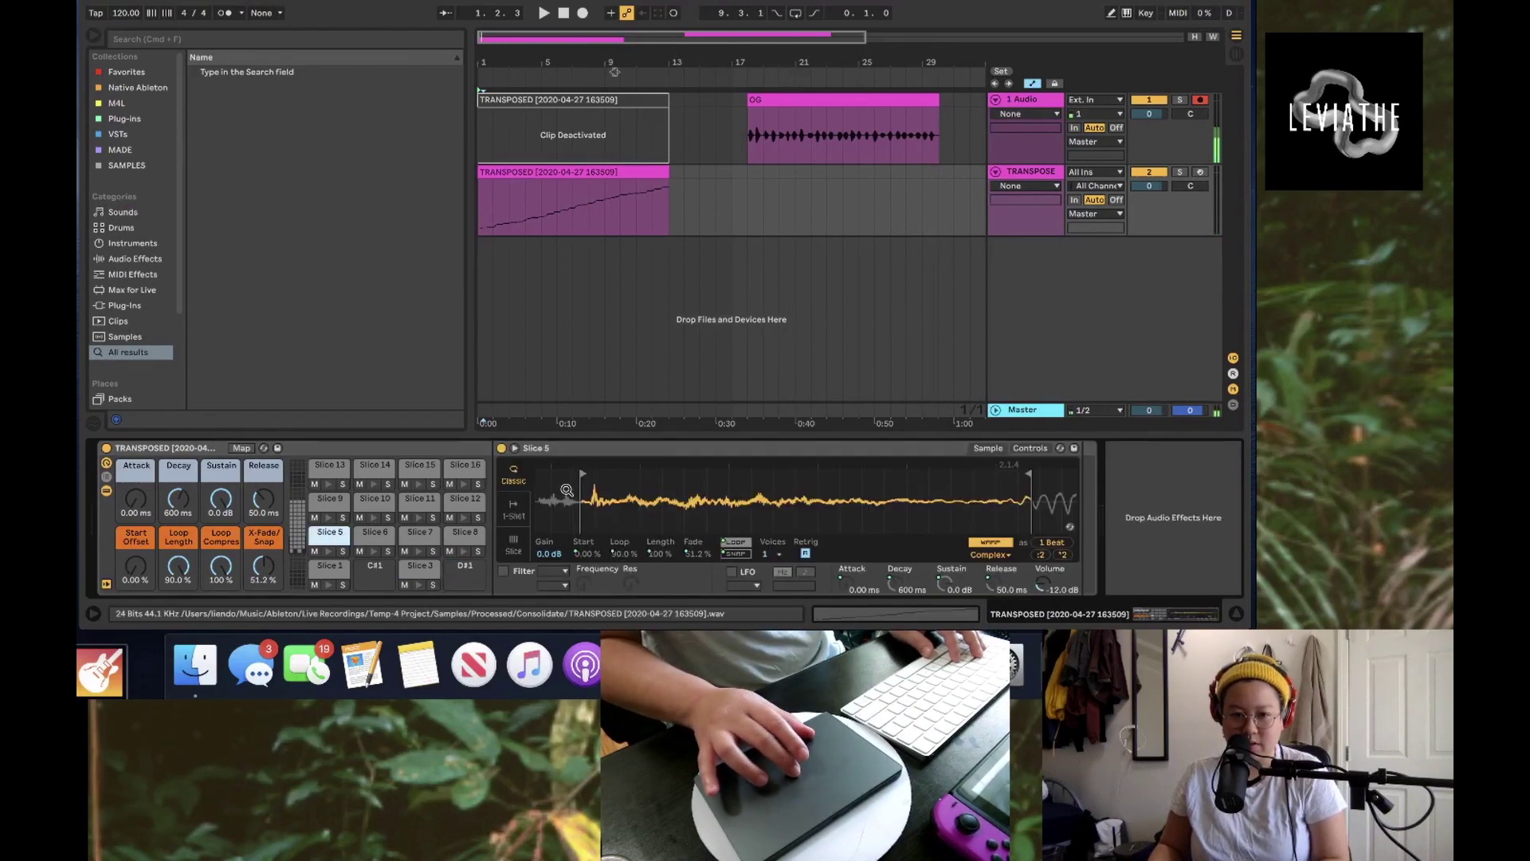
{"action": "scroll", "coordinate": [603, 476], "scroll_direction": "down", "scroll_amount": 3}
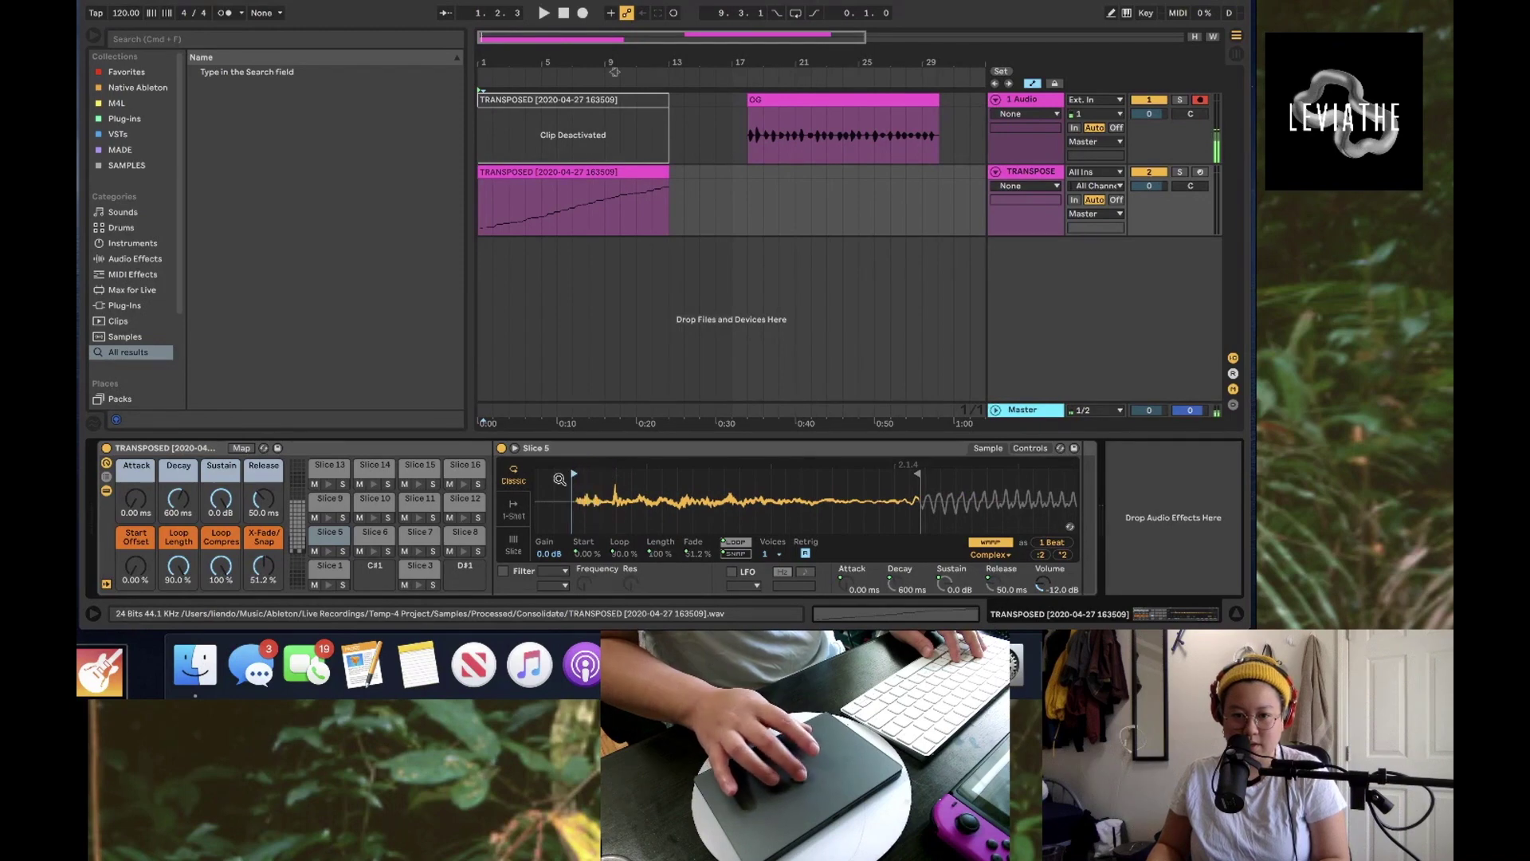
{"action": "left_click", "coordinate": [330, 551]}
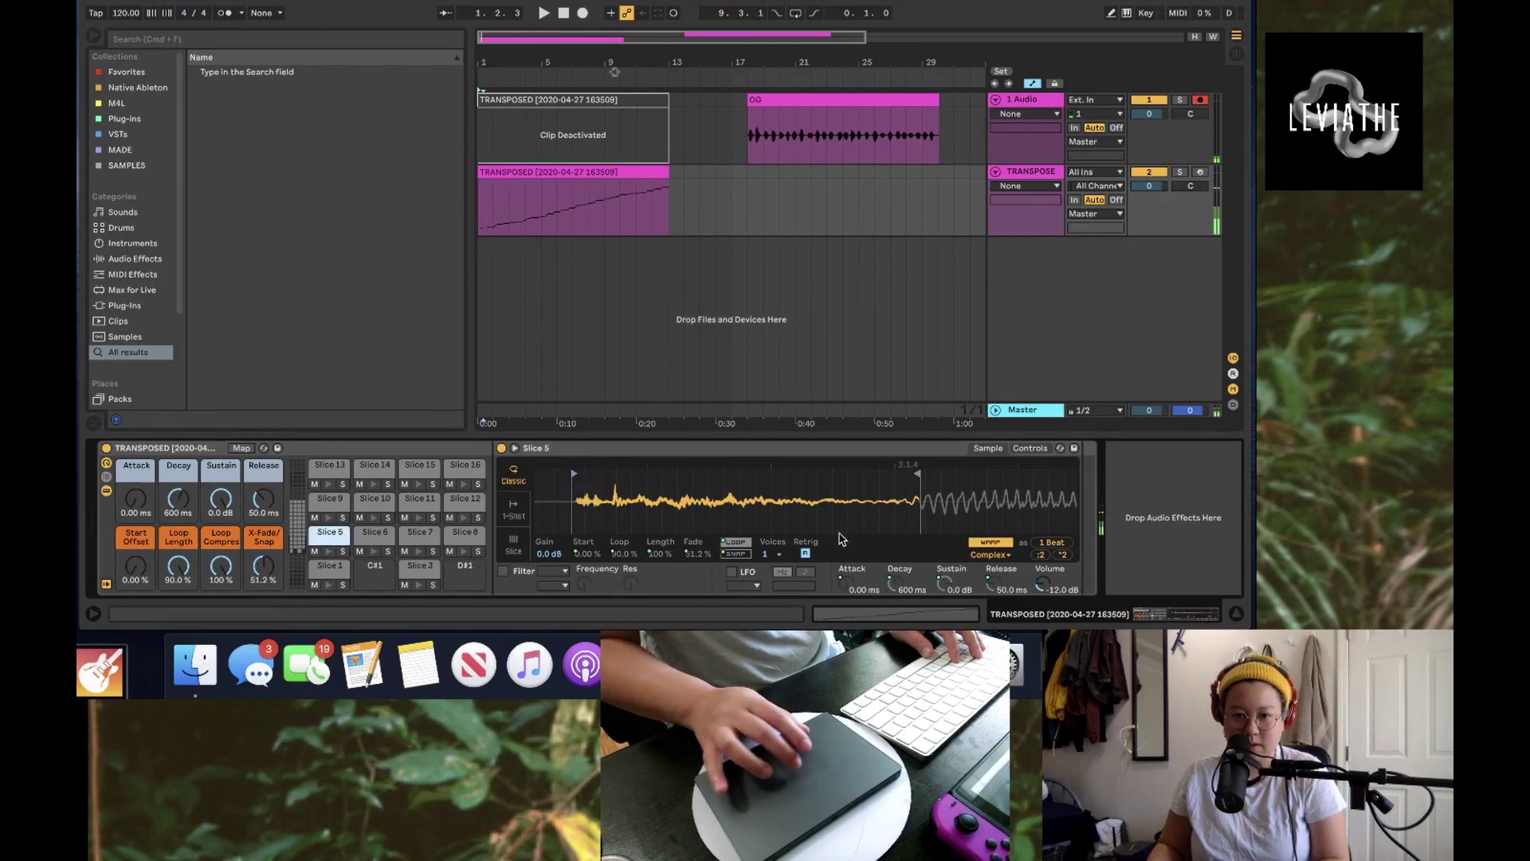
{"action": "scroll", "coordinate": [1071, 527], "scroll_direction": "down", "scroll_amount": 3}
{"action": "scroll", "coordinate": [723, 501], "scroll_direction": "down", "scroll_amount": 3}
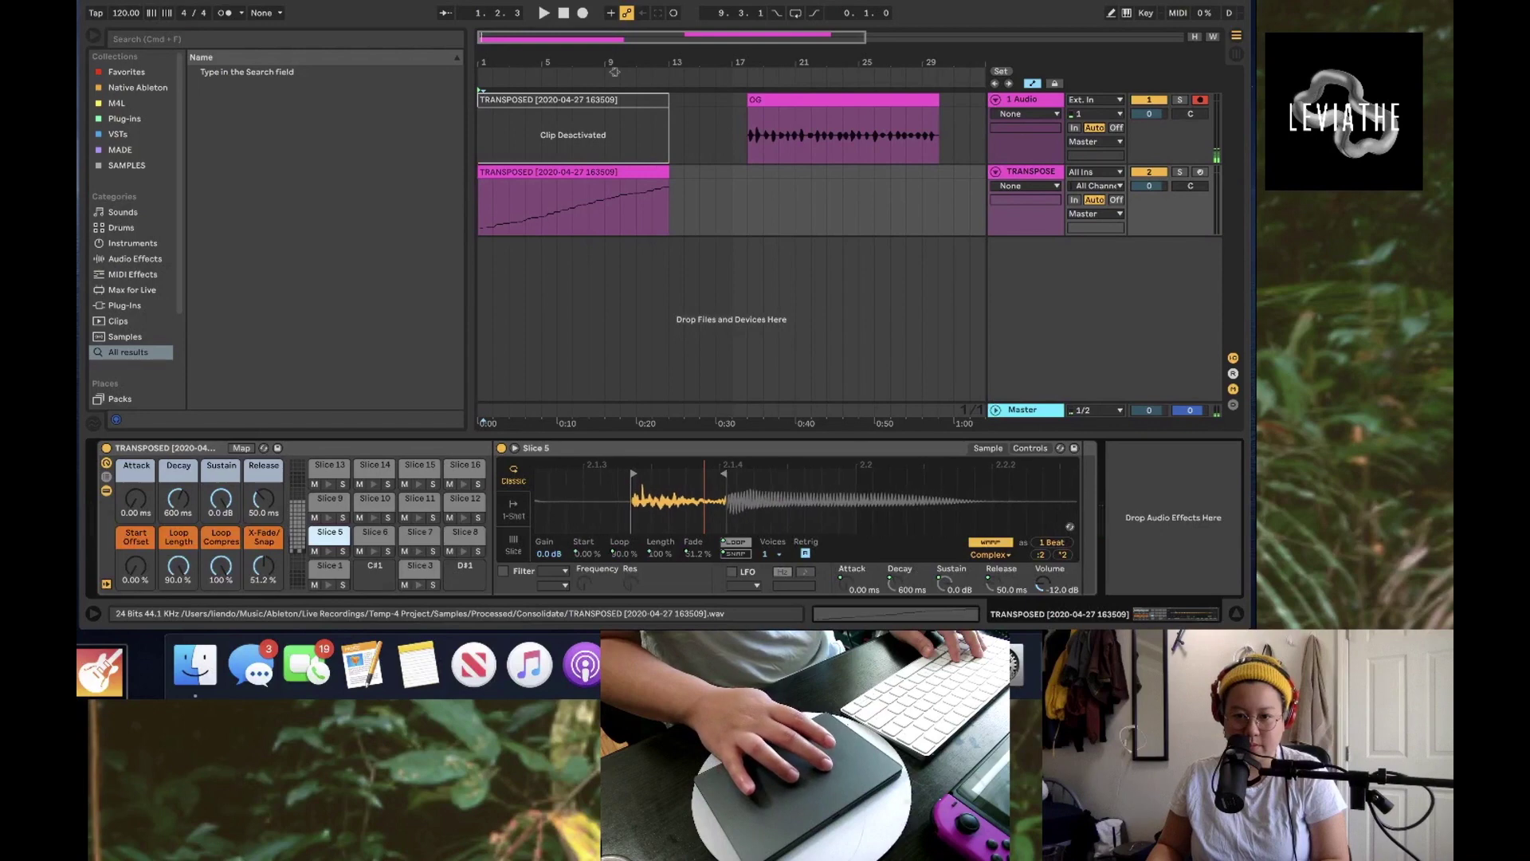
{"action": "left_click_drag", "start_coordinate": [720, 474], "coordinate": [983, 481]}
{"action": "left_click", "coordinate": [329, 552]}
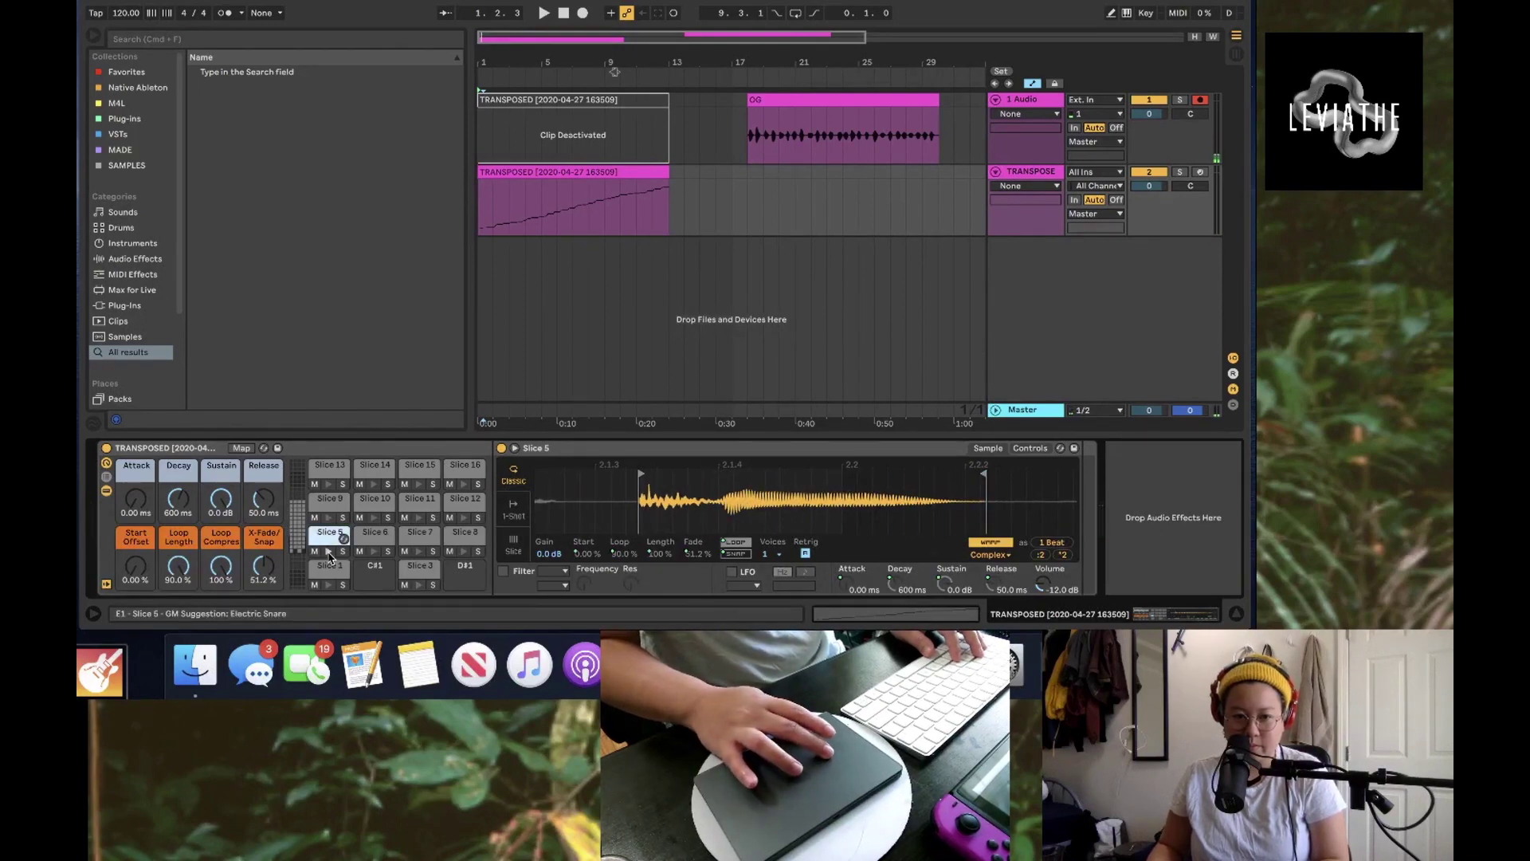
Step: Delete the Slice 6 sample and move Slices 7 and 8 onto the empty D#1 and E1 pads
{"action": "left_click", "coordinate": [373, 546]}
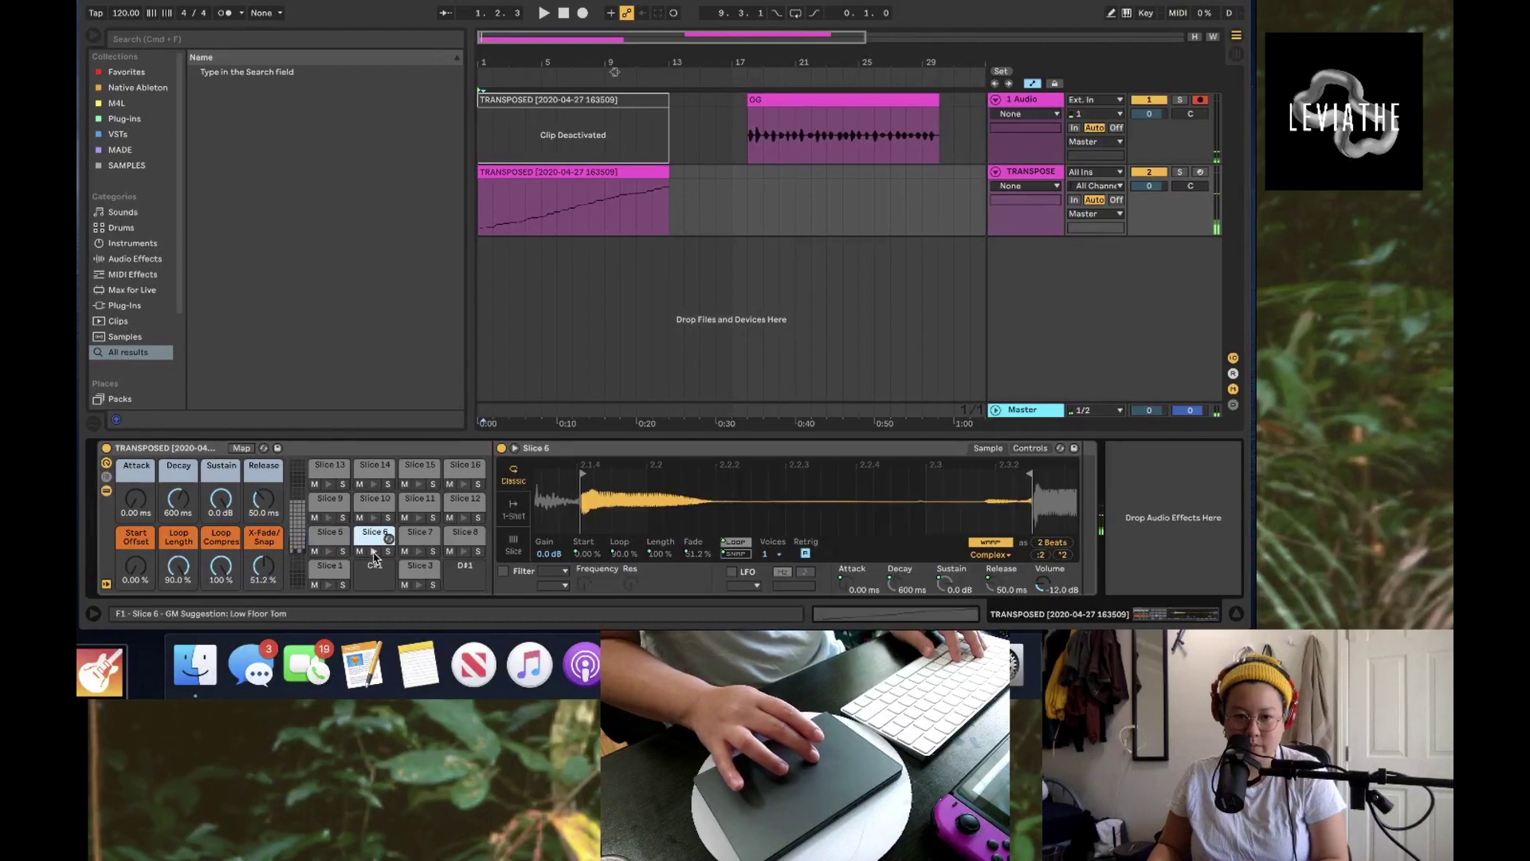
{"action": "left_click", "coordinate": [375, 551]}
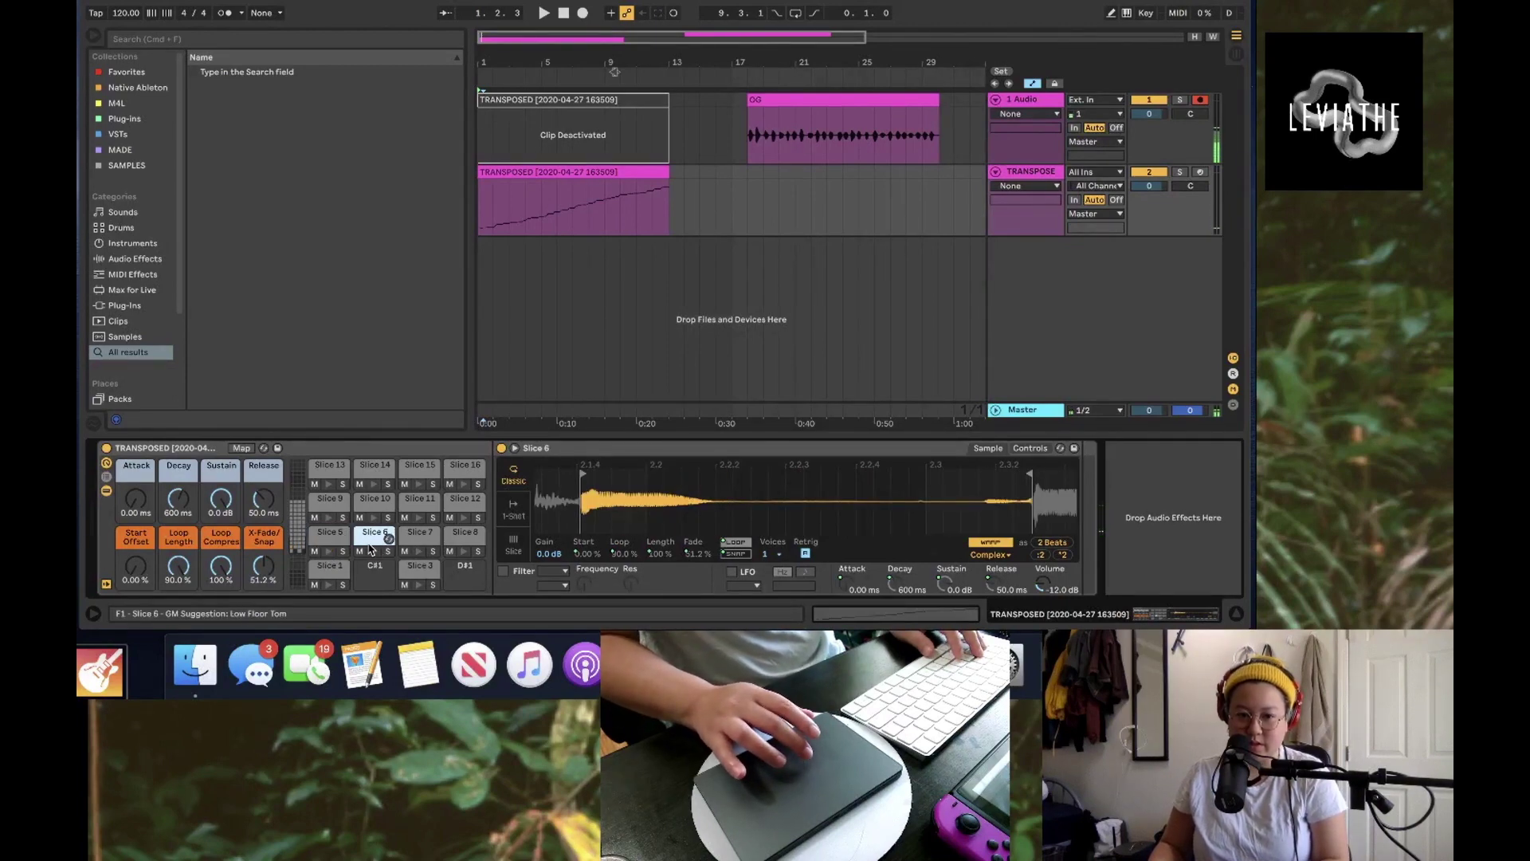
{"action": "key", "text": "Delete"}
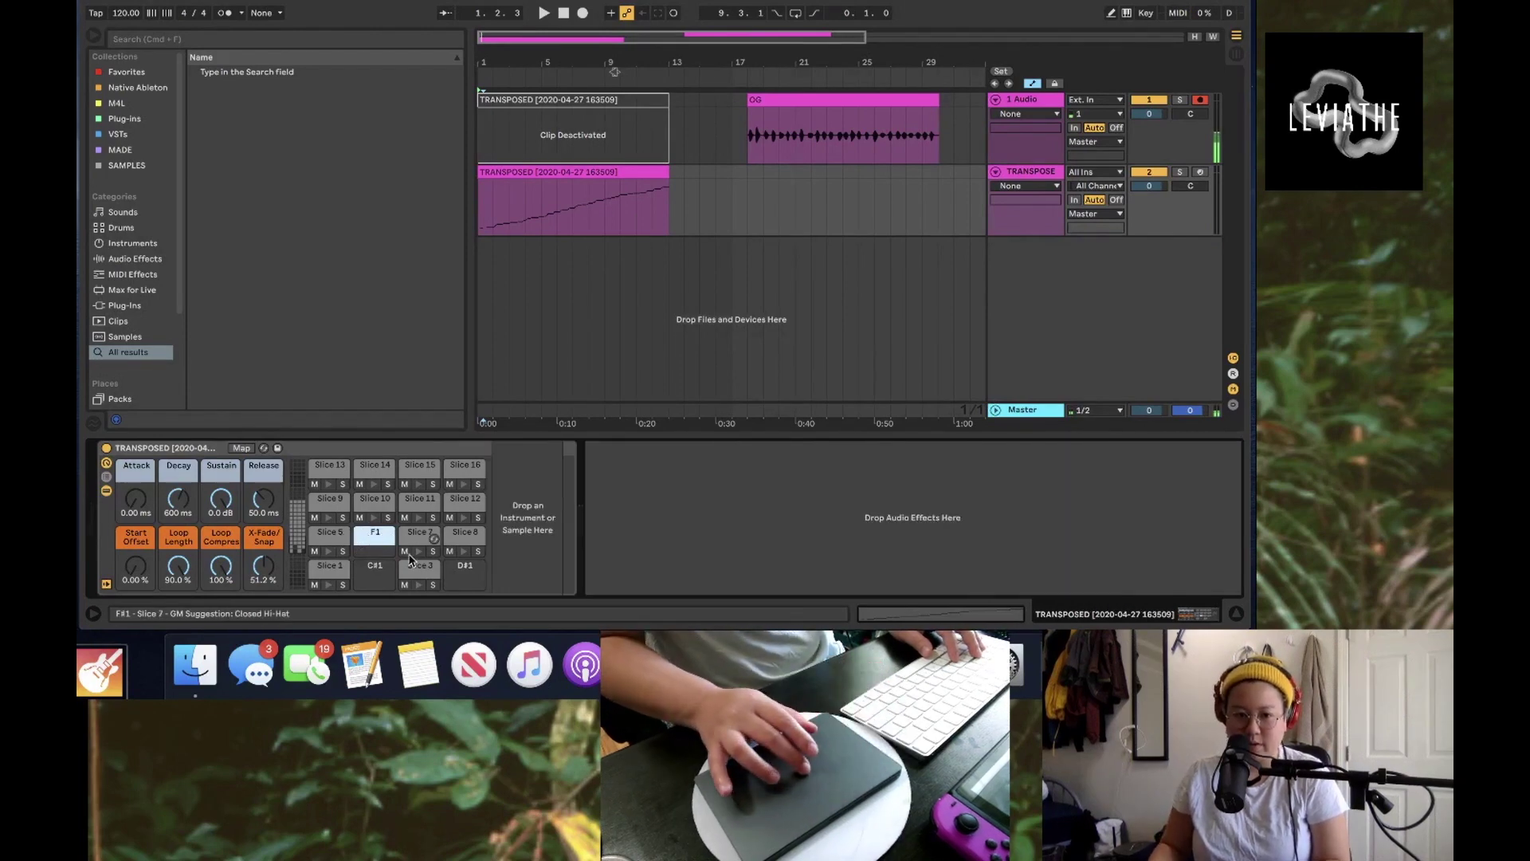
{"action": "left_click", "coordinate": [409, 560]}
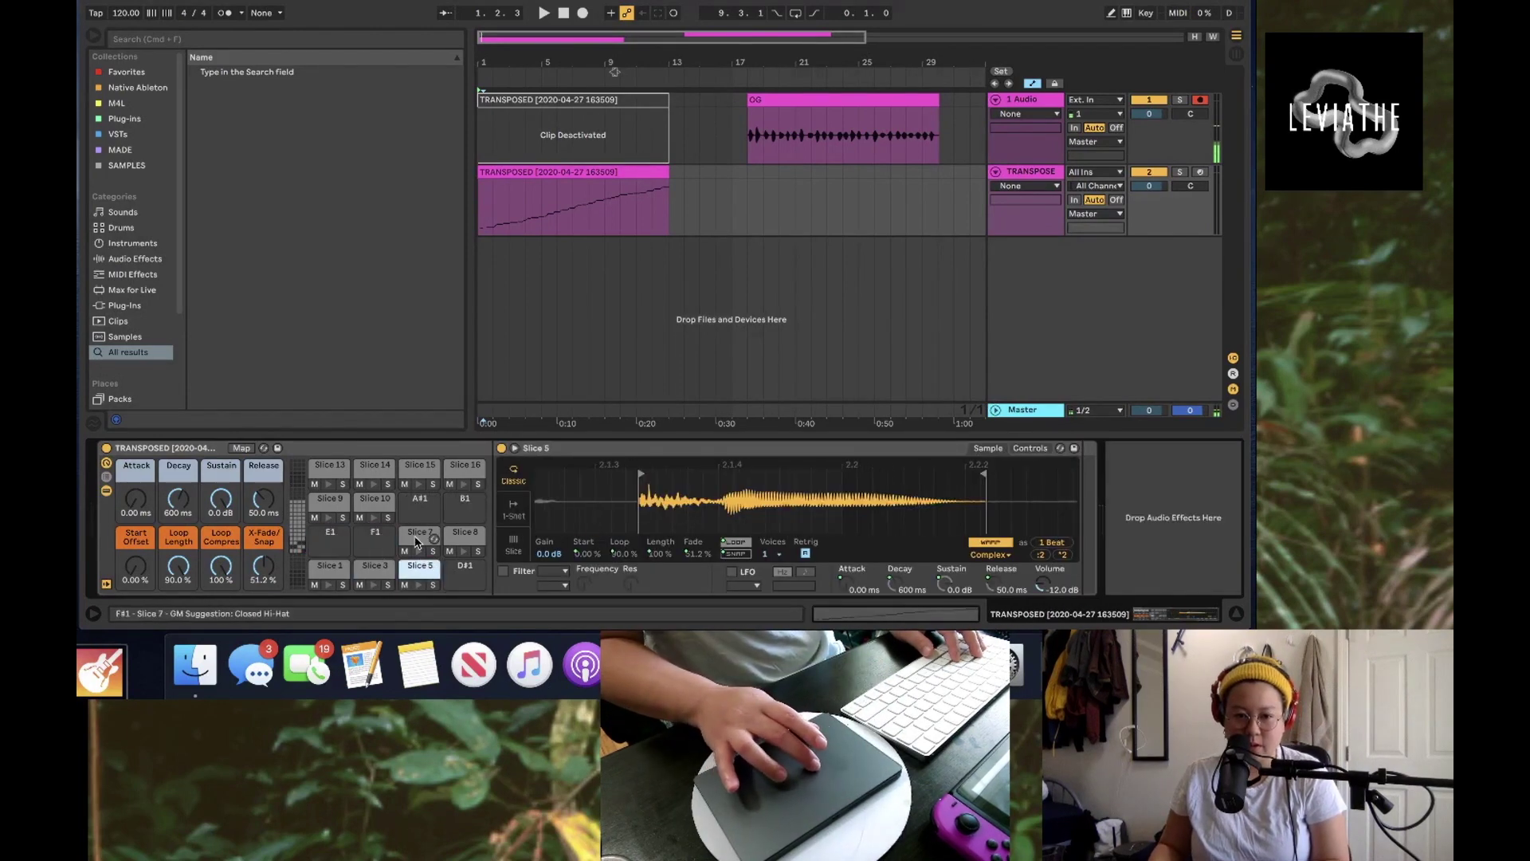
{"action": "left_click_drag", "start_coordinate": [415, 542], "coordinate": [464, 573]}
{"action": "left_click", "coordinate": [466, 534]}
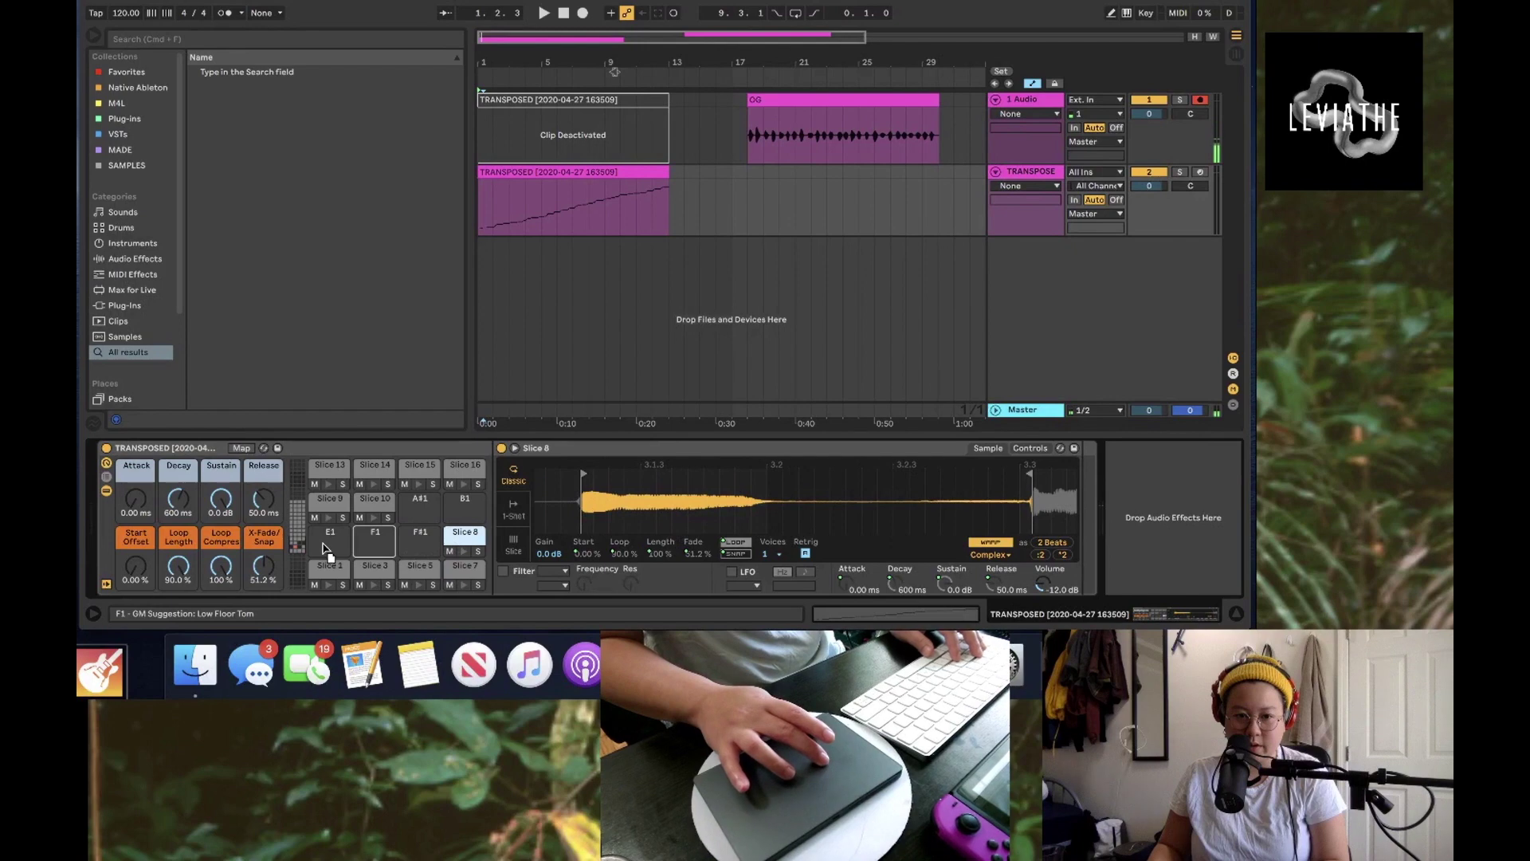
{"action": "left_click_drag", "start_coordinate": [333, 545], "coordinate": [420, 536]}
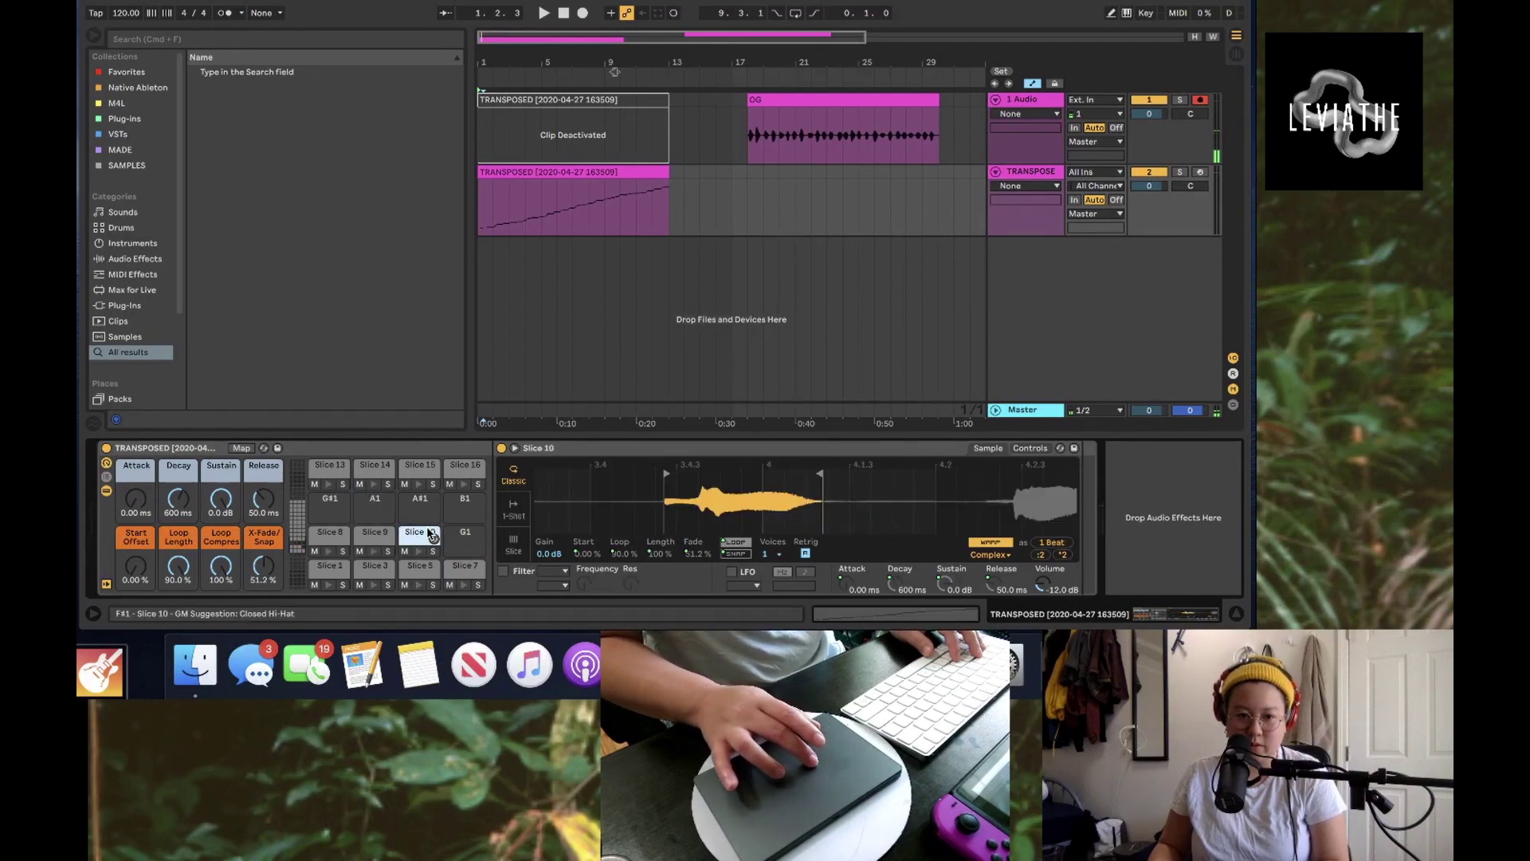
{"action": "left_click", "coordinate": [323, 475]}
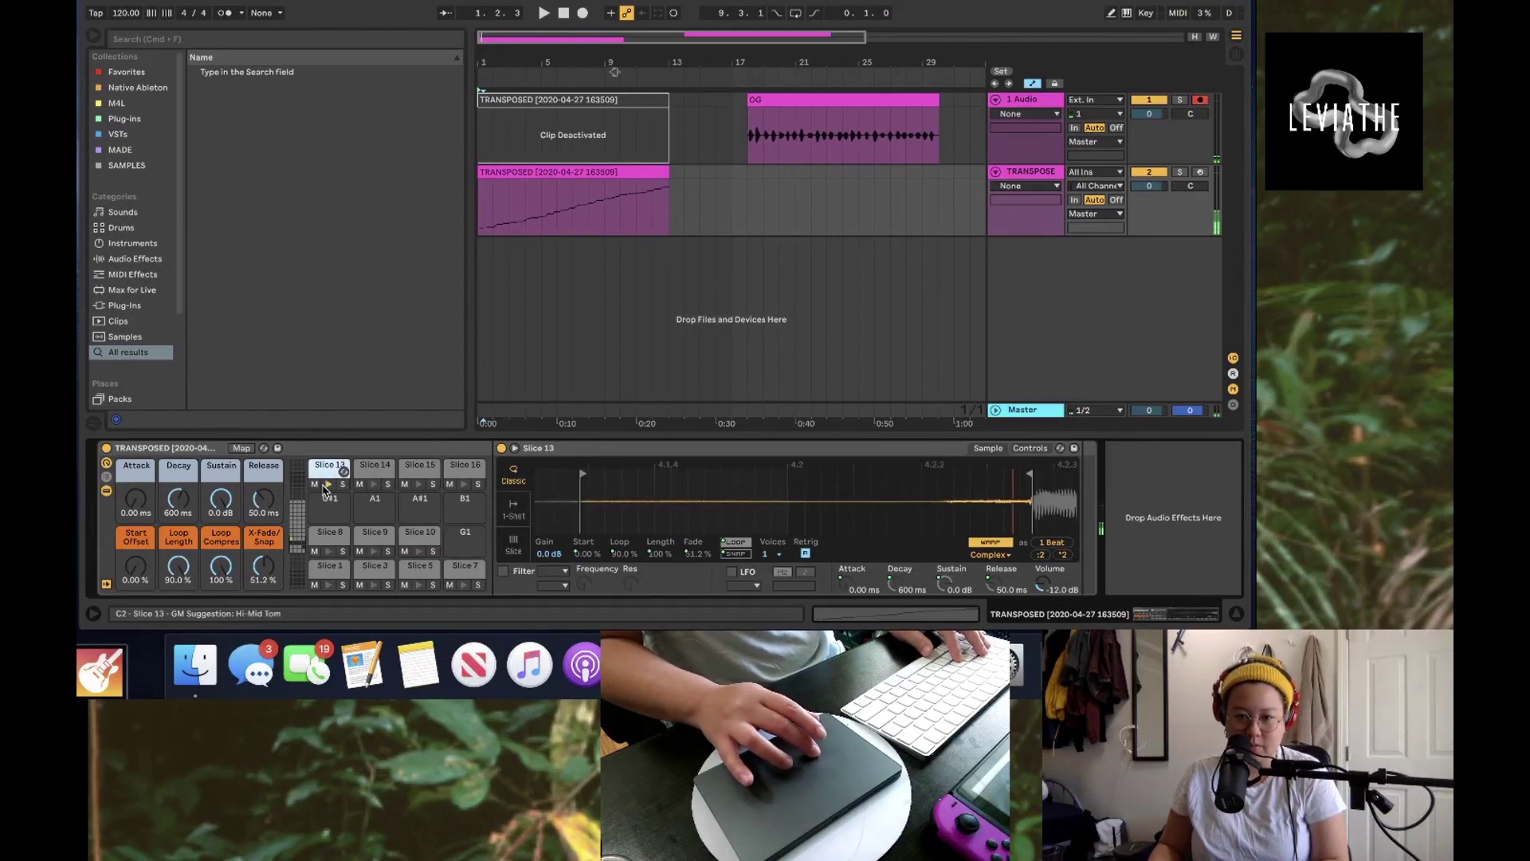
Step: Delete the Slice 13 sample and make Slice 1 start slightly earlier
{"action": "key", "text": "Delete"}
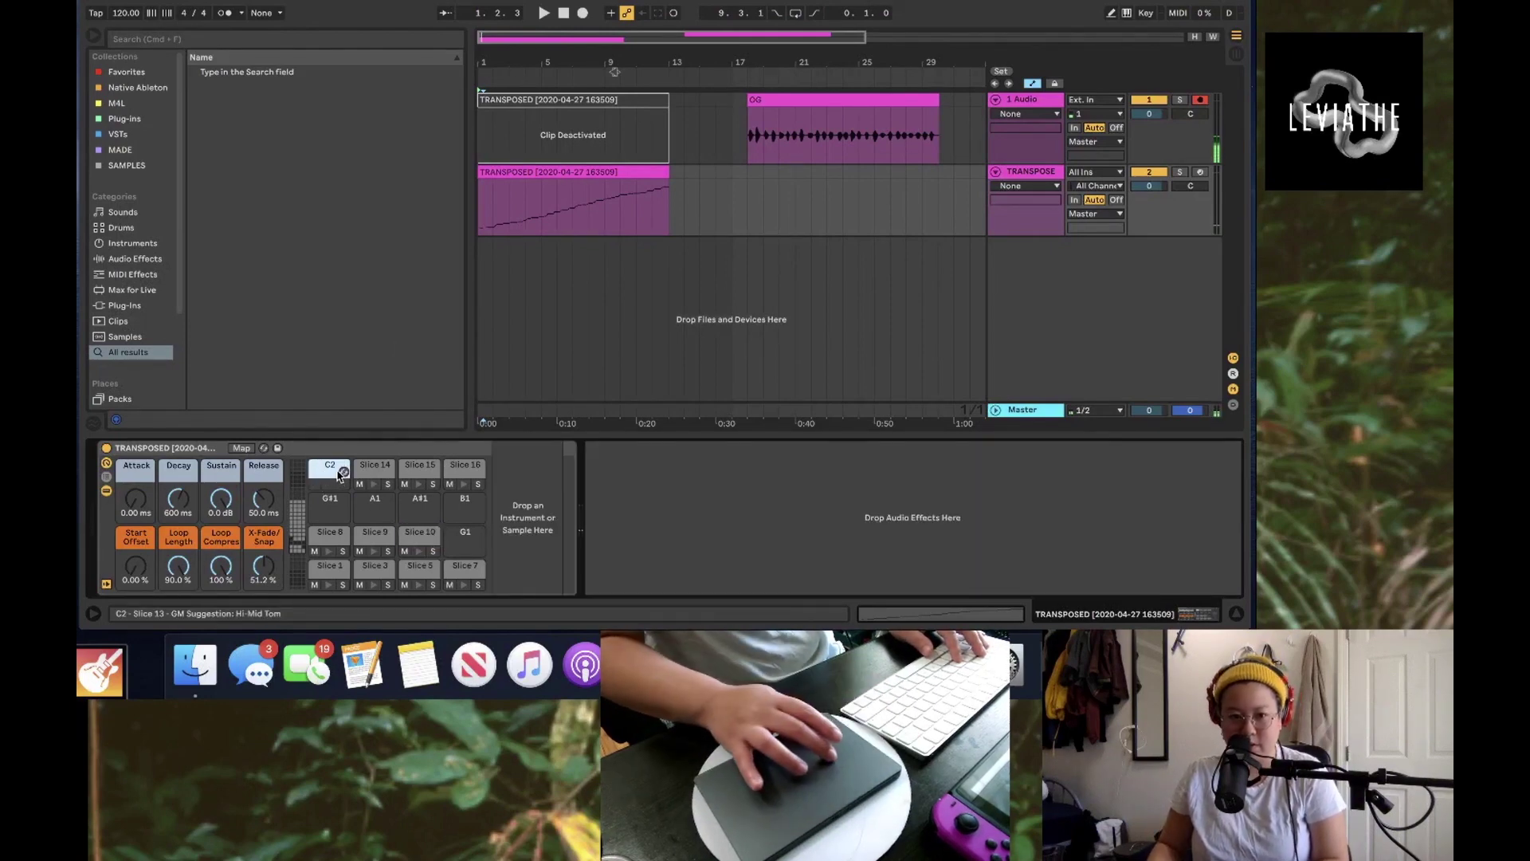
{"action": "left_click", "coordinate": [323, 572]}
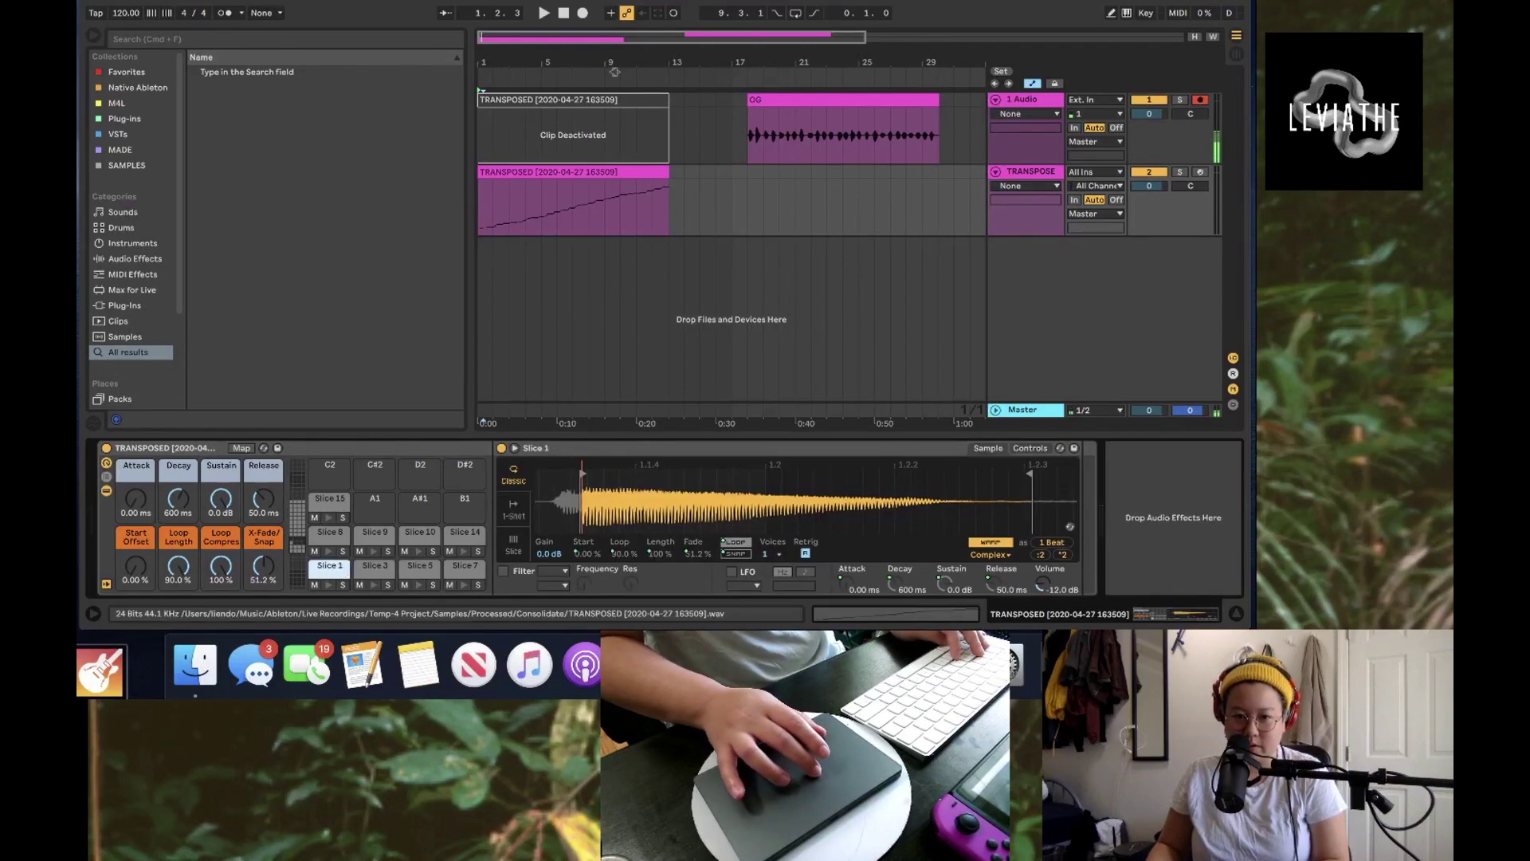
{"action": "left_click_drag", "start_coordinate": [582, 476], "coordinate": [560, 473]}
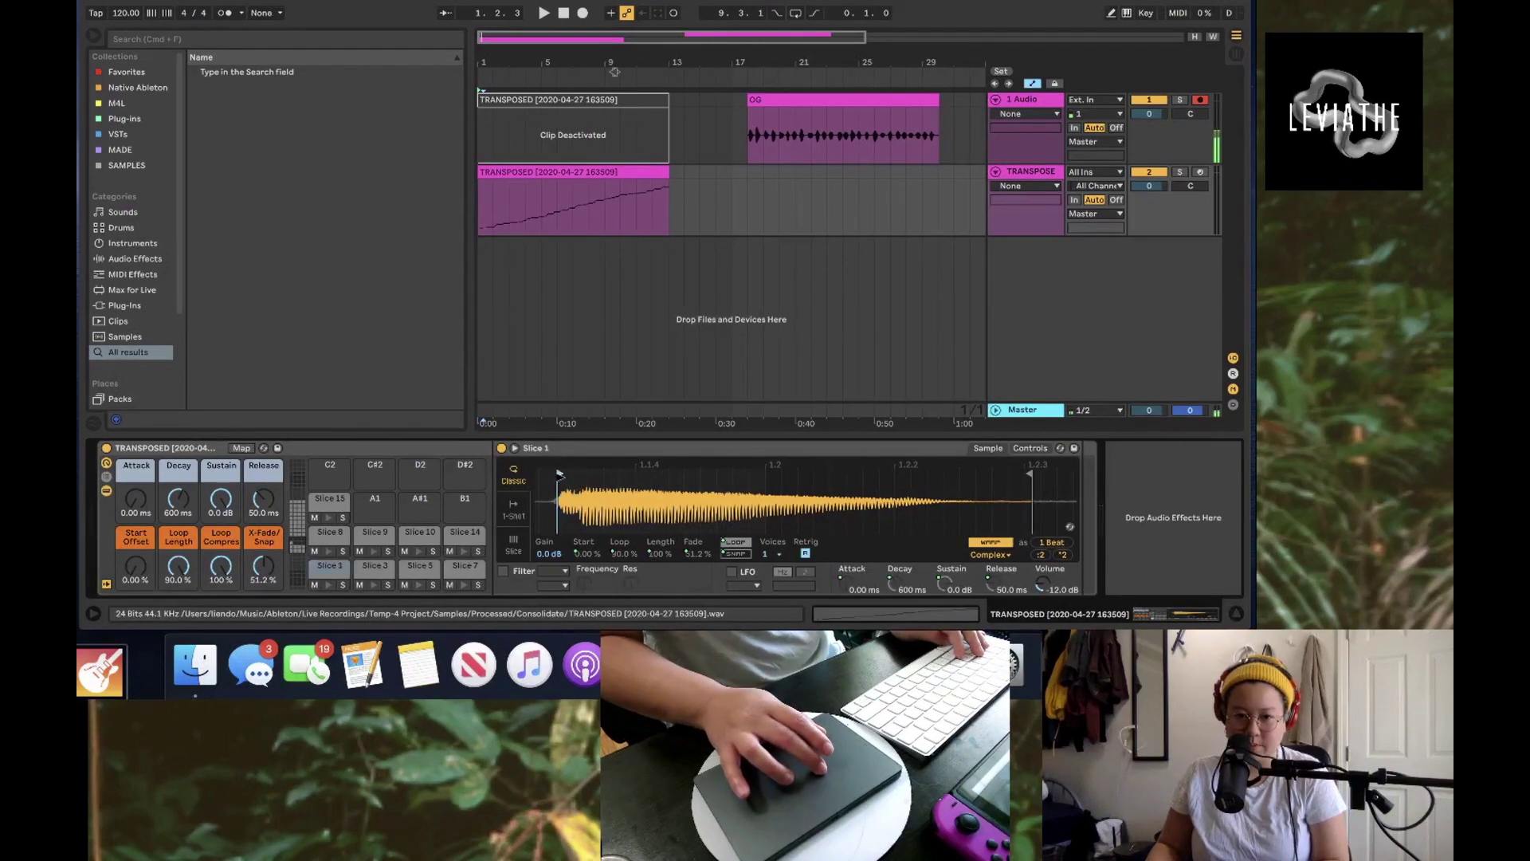
{"action": "left_click", "coordinate": [318, 572]}
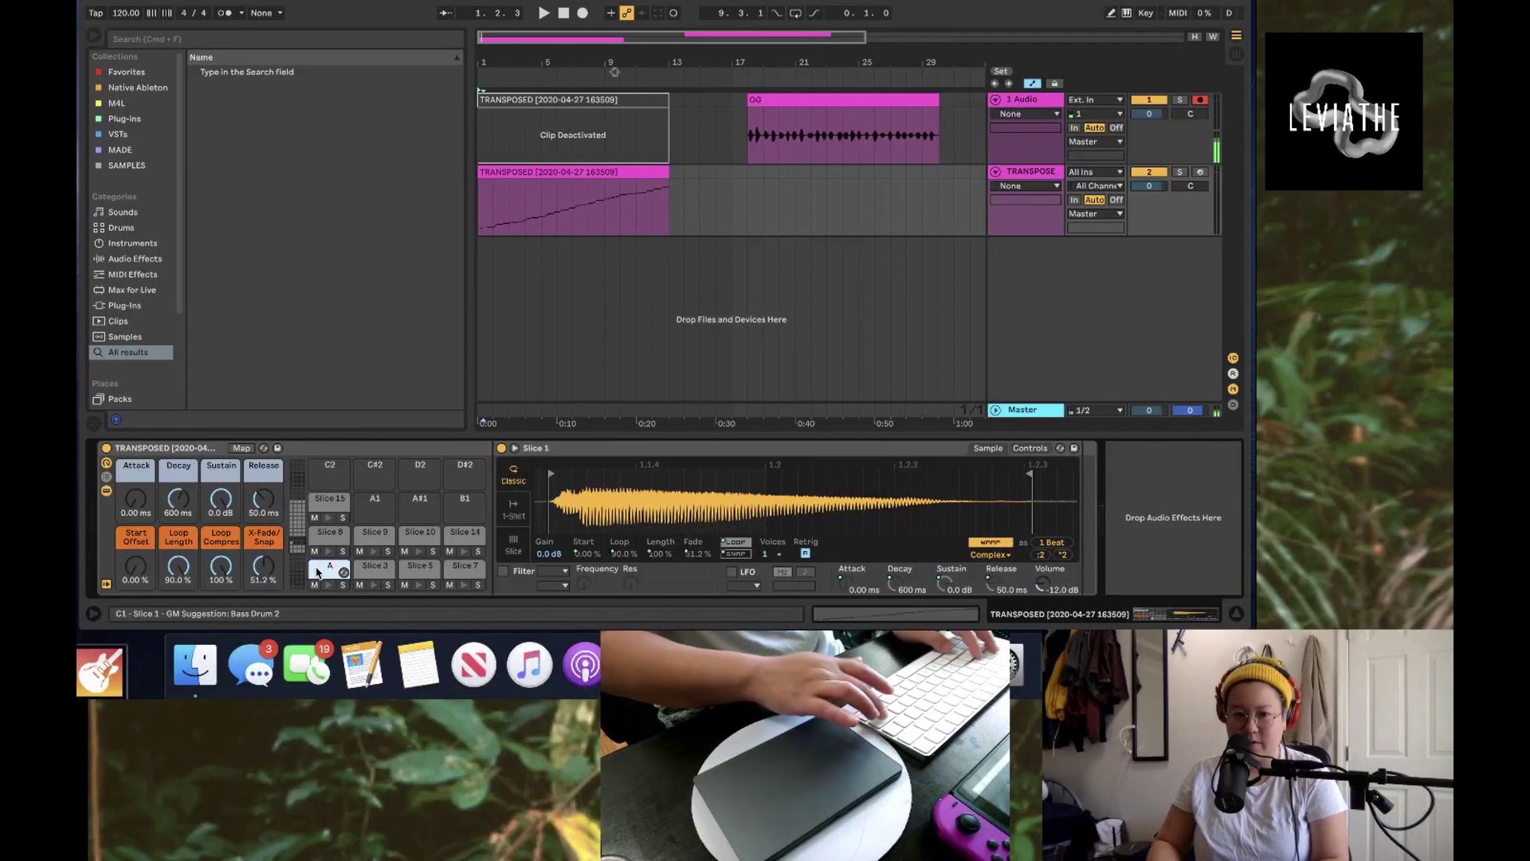
Step: Rename the Slice 3 and Slice 5 pads B and C
{"action": "left_click", "coordinate": [375, 567]}
{"action": "key", "text": "super+r"}
{"action": "type", "text": "B"}
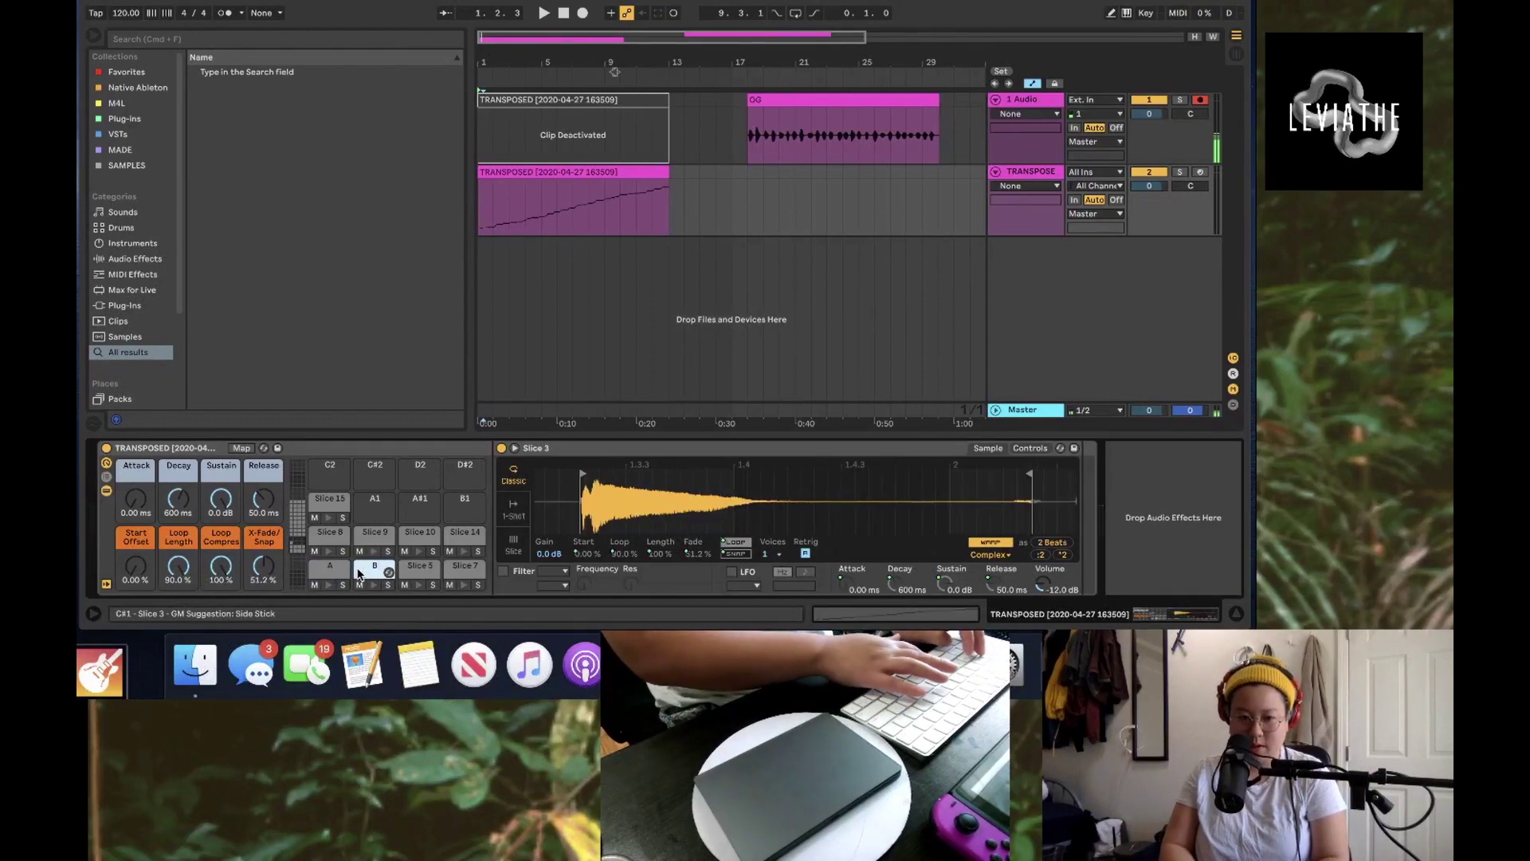
{"action": "left_click", "coordinate": [406, 574]}
{"action": "key", "text": "super+r"}
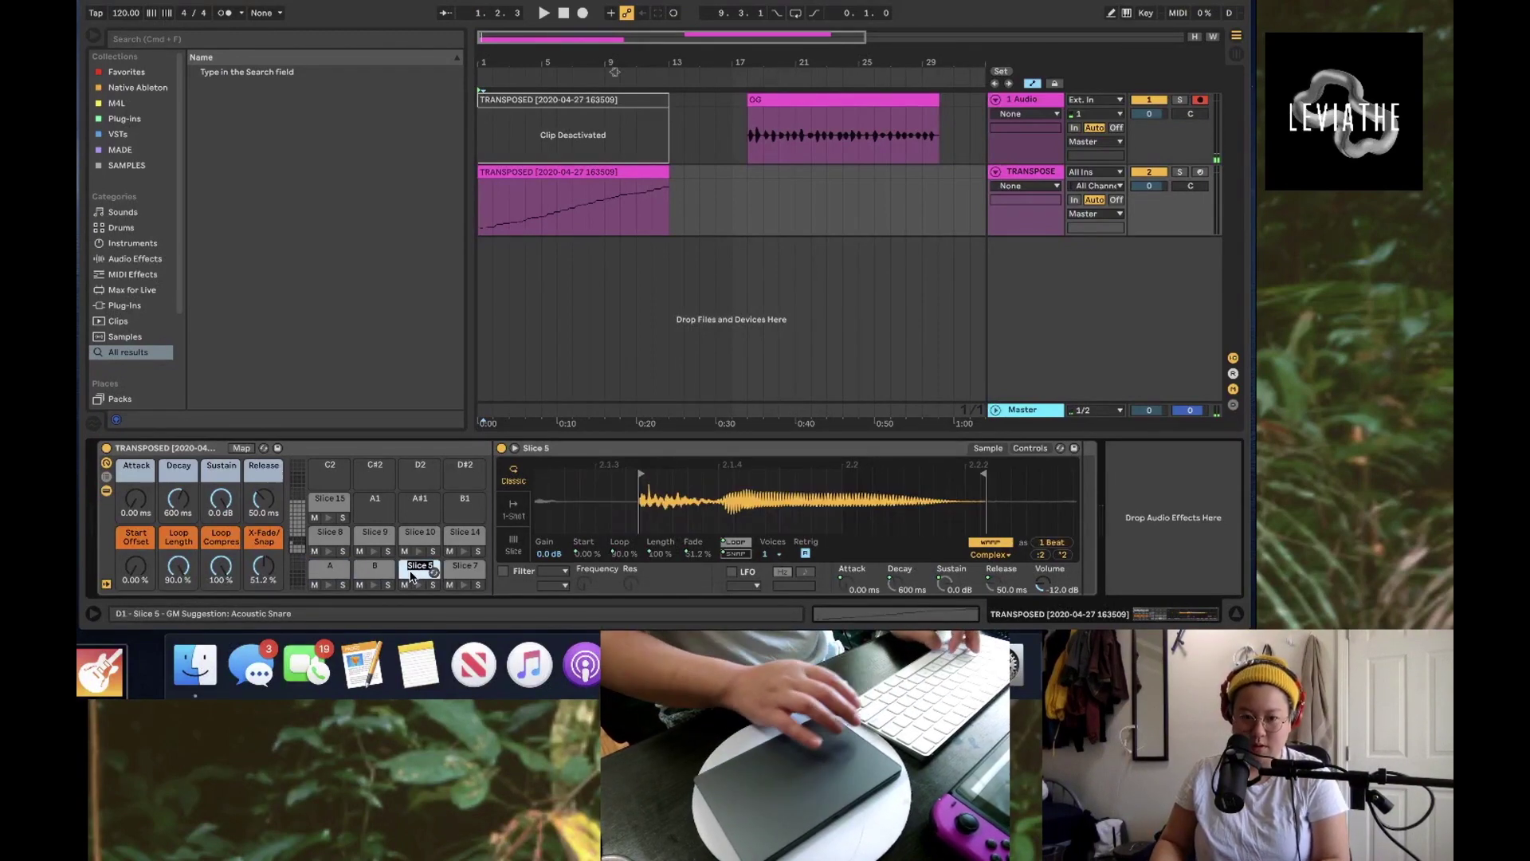
{"action": "type", "text": "C"}
{"action": "left_click", "coordinate": [464, 573]}
Step: Rename the Slice 7 and Slice 8 pads D and E, then continue to Slices 9 and 10
{"action": "type", "text": "D"}
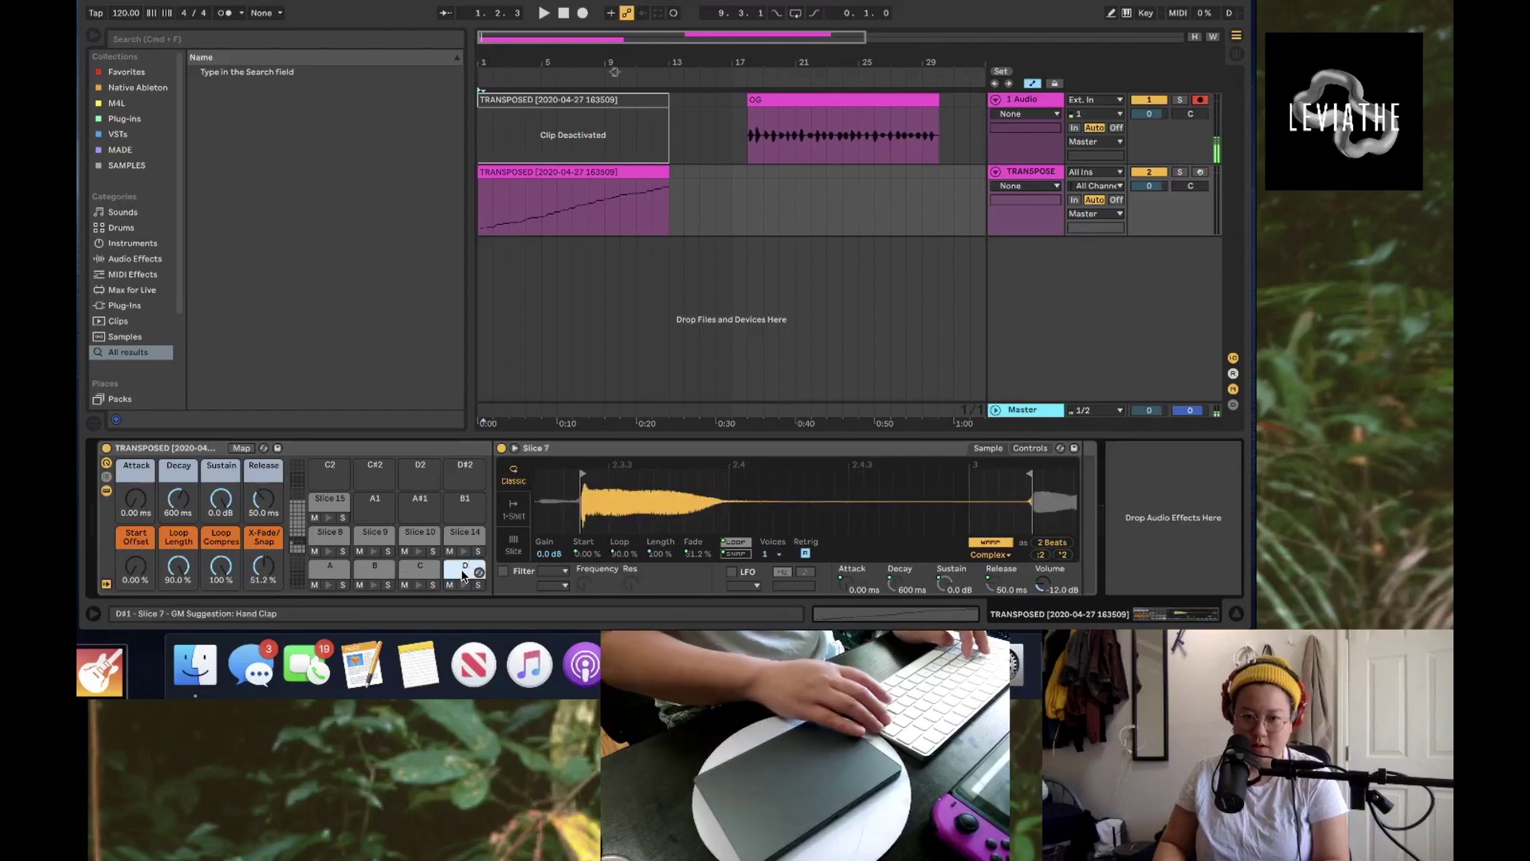
{"action": "left_click", "coordinate": [332, 545]}
{"action": "key", "text": "super+r"}
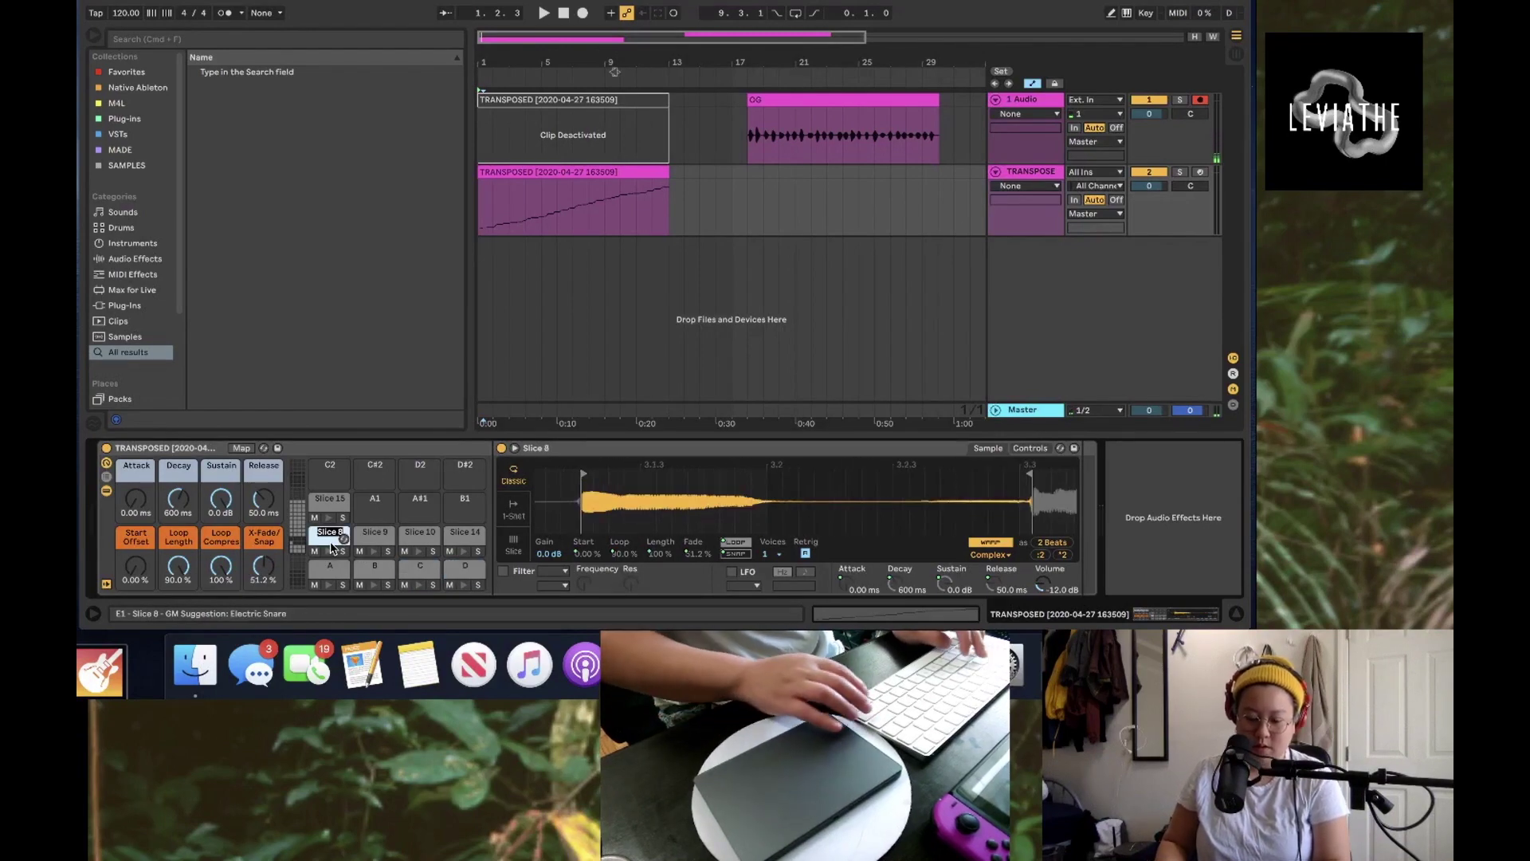
{"action": "type", "text": "E"}
{"action": "left_click", "coordinate": [361, 545]}
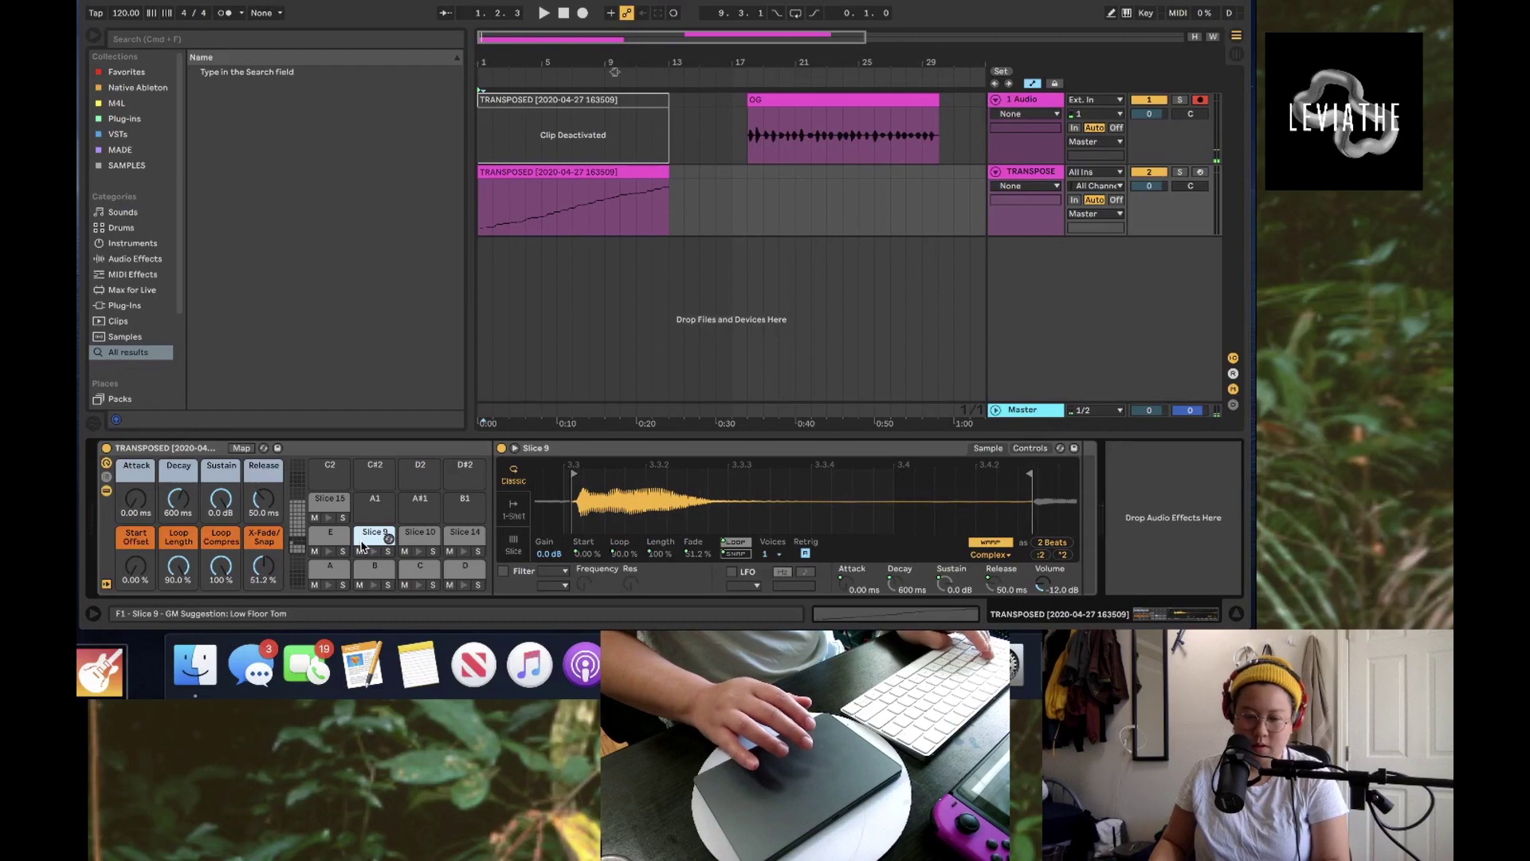
{"action": "left_click", "coordinate": [407, 538]}
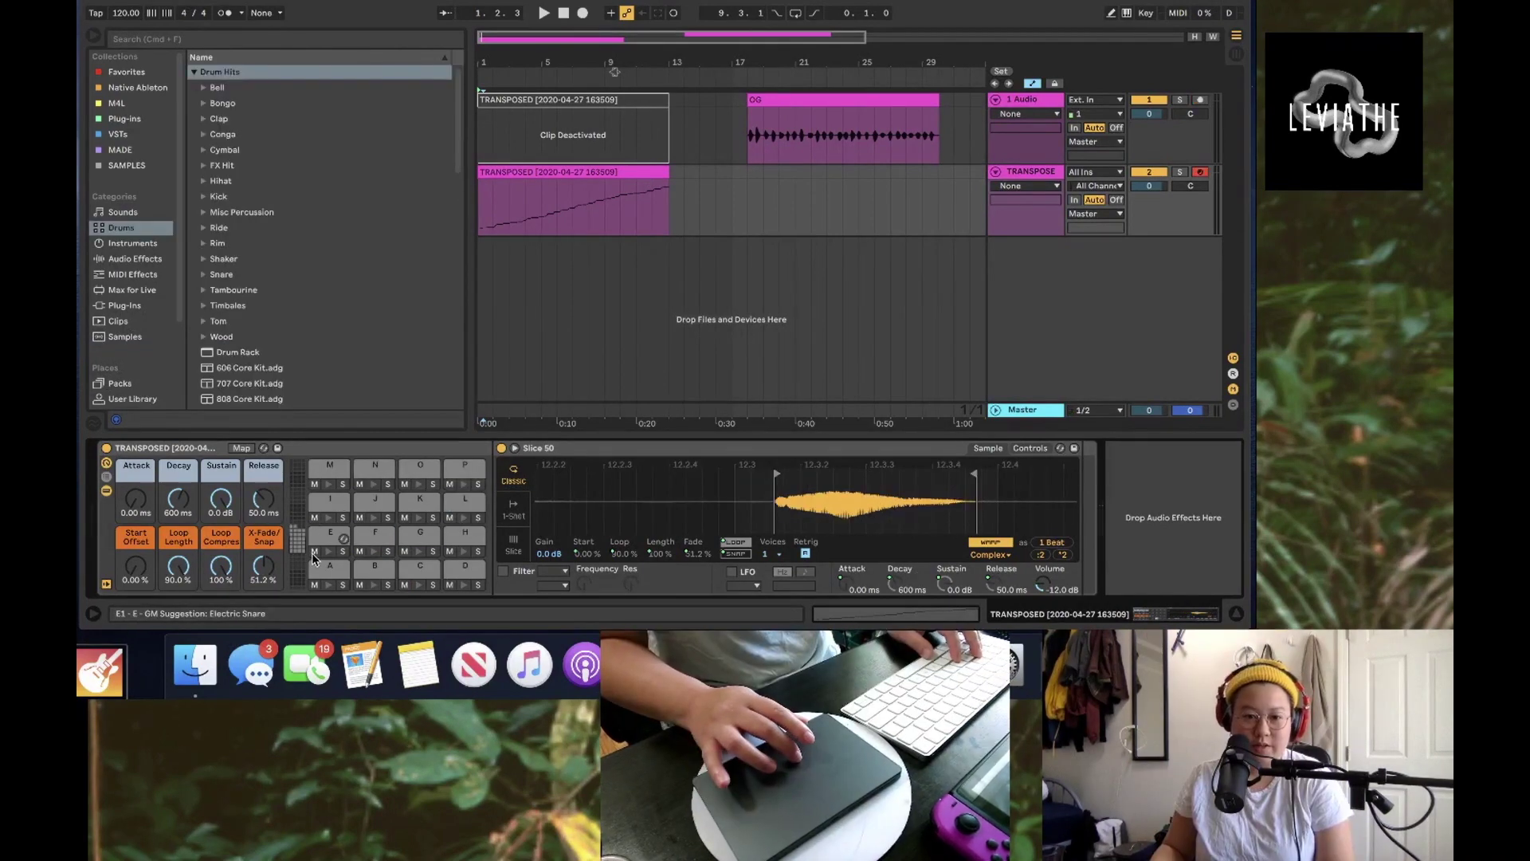
{"action": "left_click", "coordinate": [315, 563]}
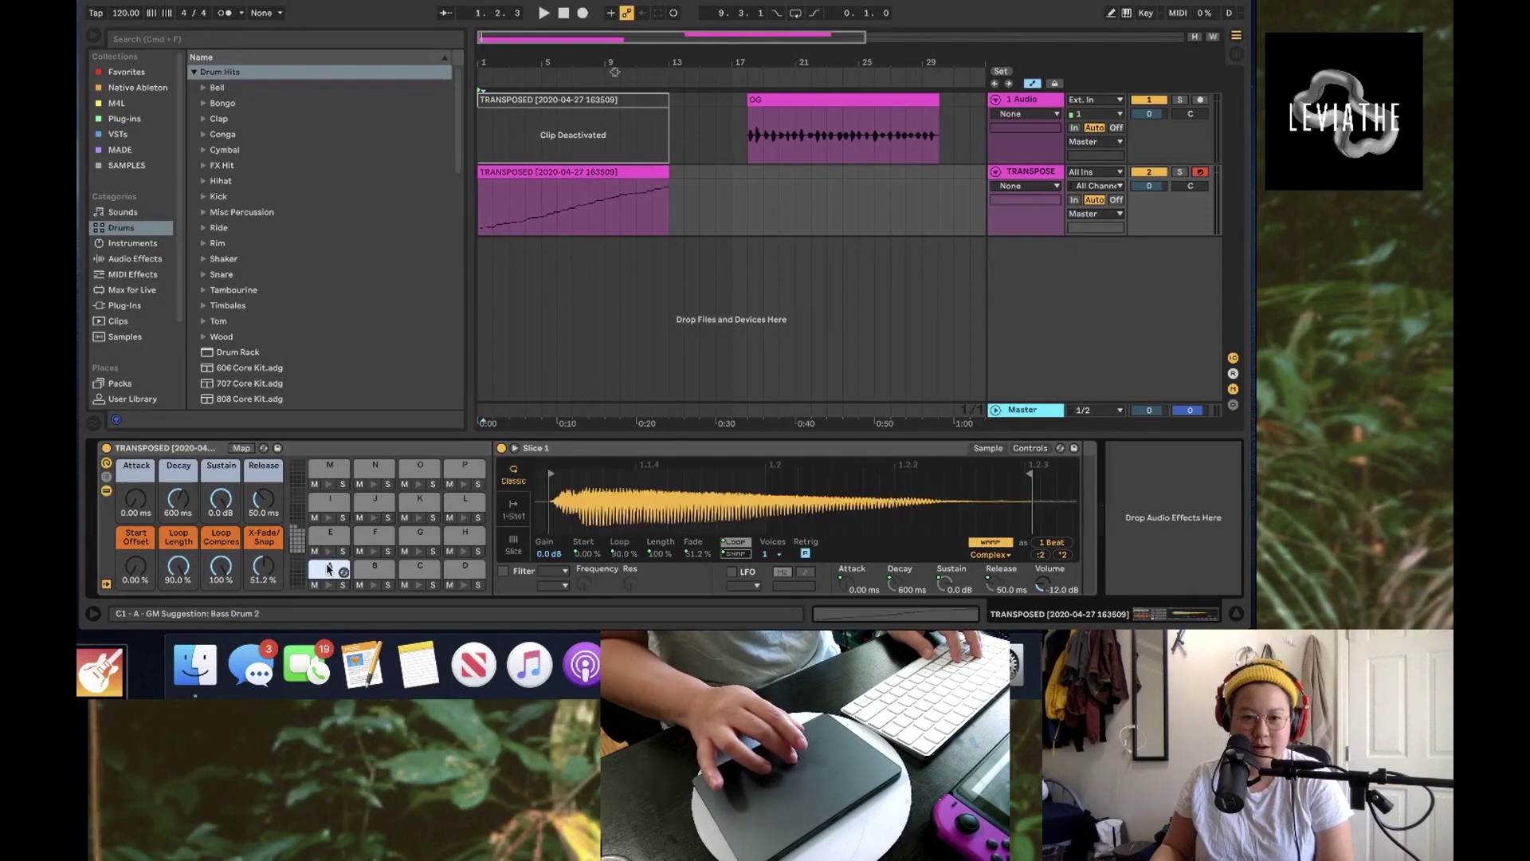
Step: Map Slice 1's Loop switch to the rack's Loop Length macro, leaving looping switched on
{"action": "left_click", "coordinate": [241, 450]}
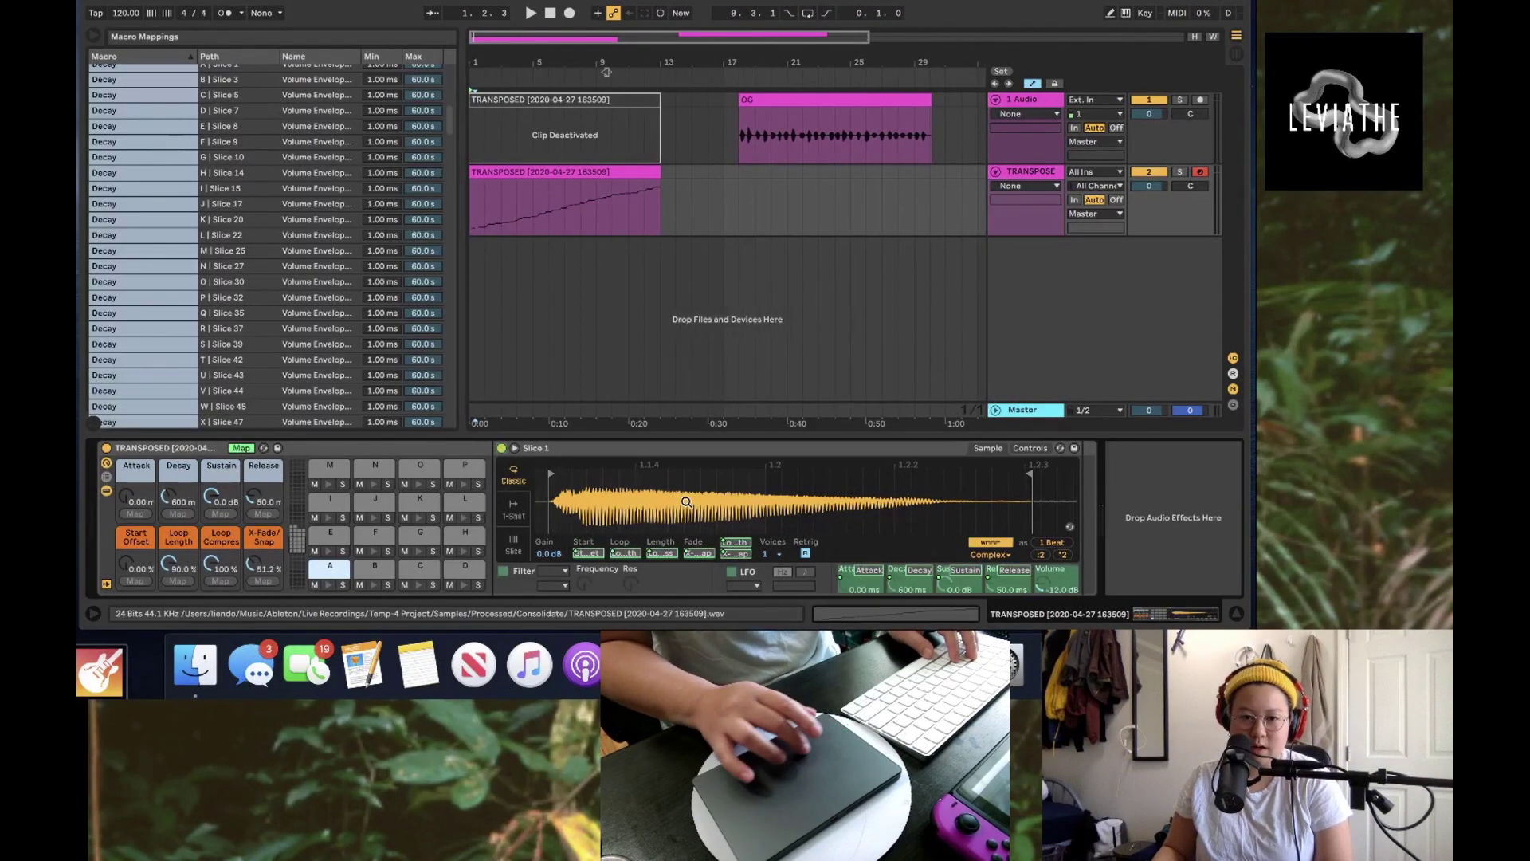
{"action": "left_click", "coordinate": [737, 546]}
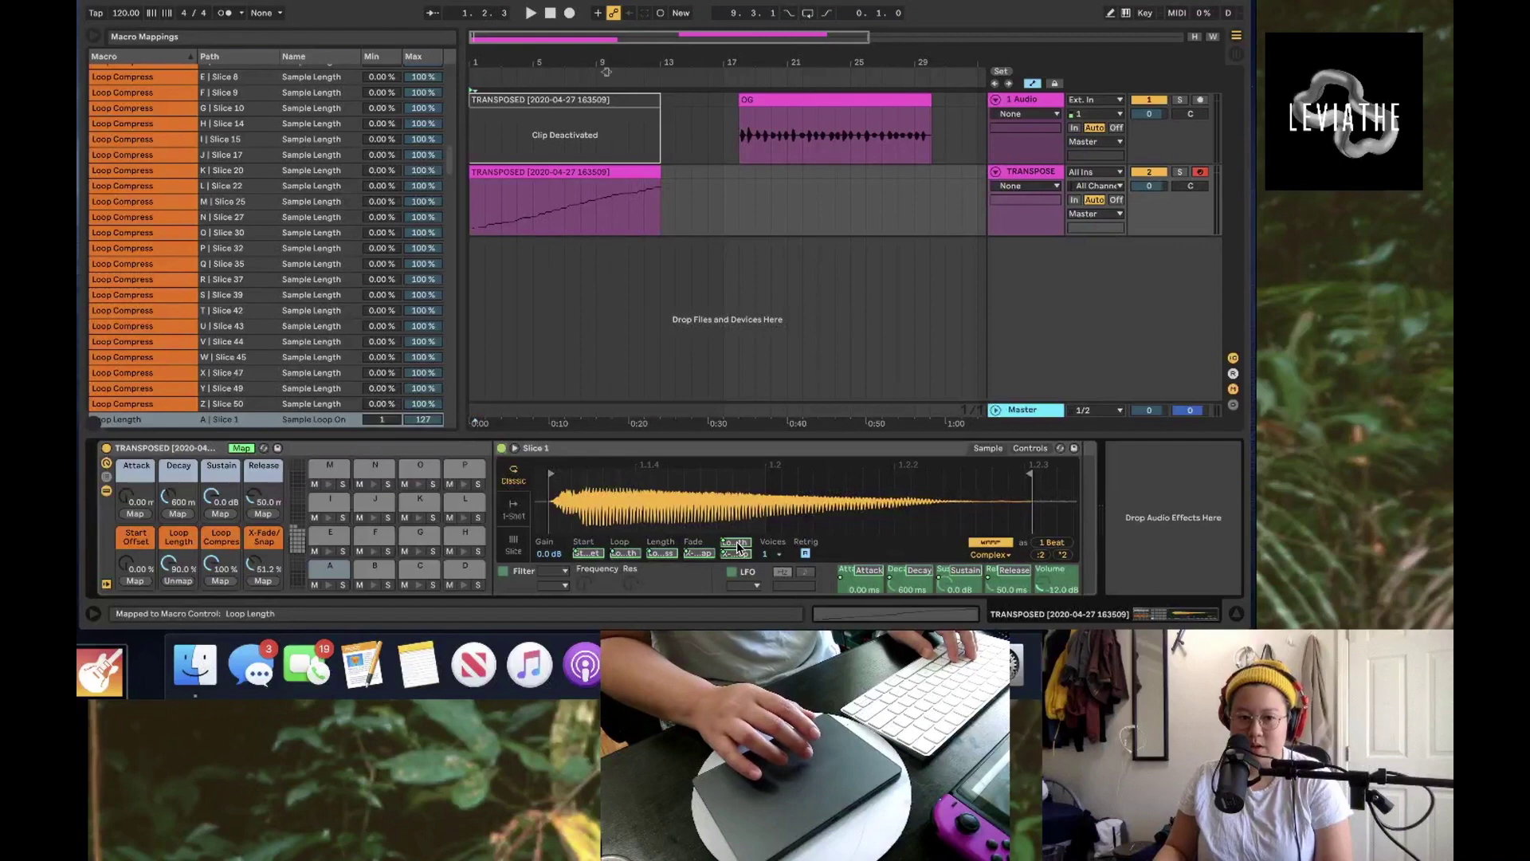
{"action": "left_click", "coordinate": [737, 546]}
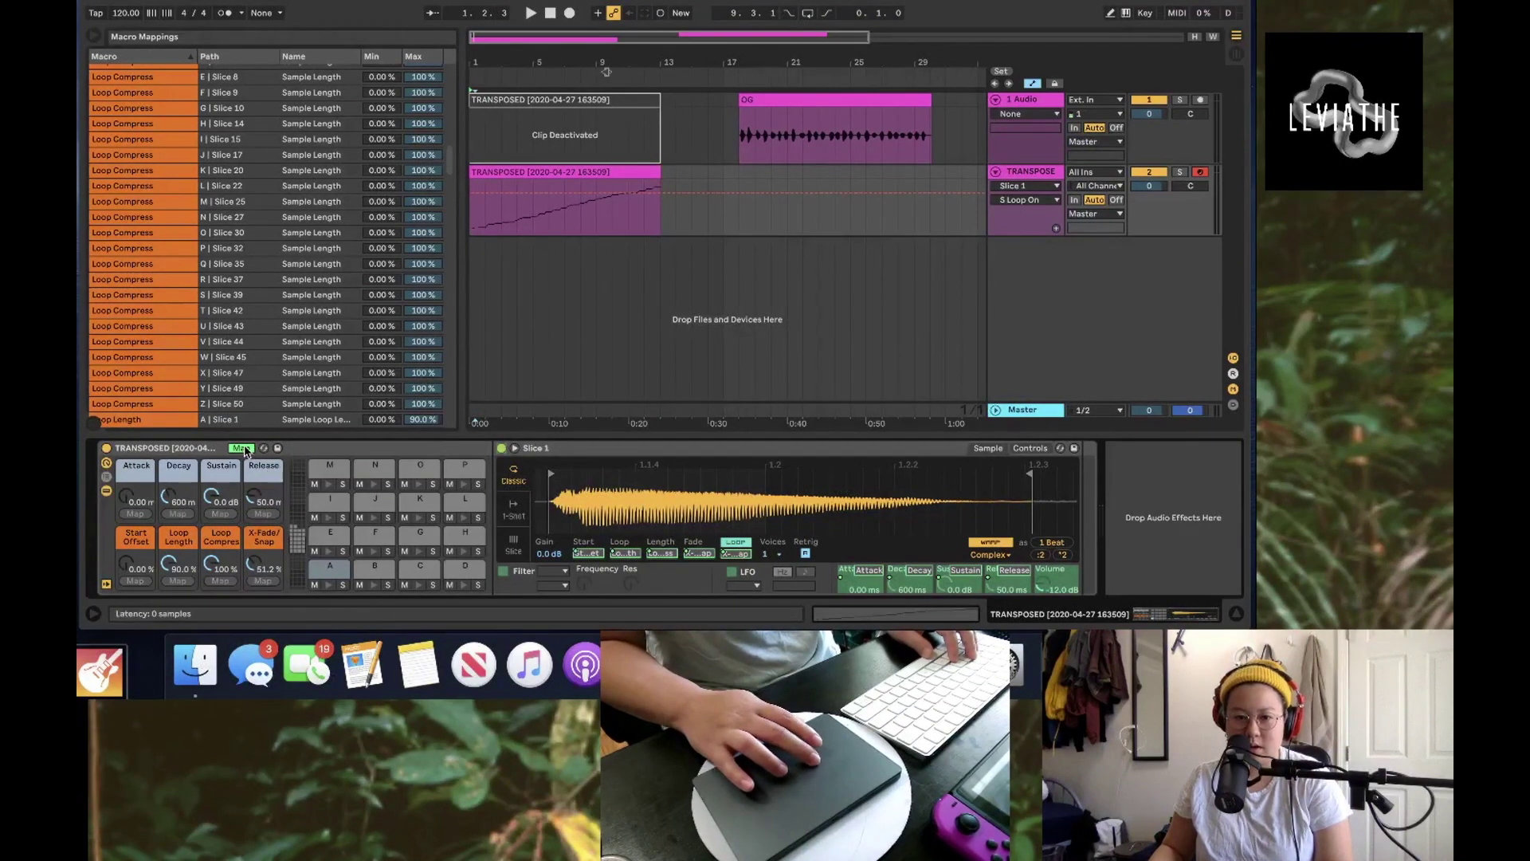
{"action": "key", "text": "Escape"}
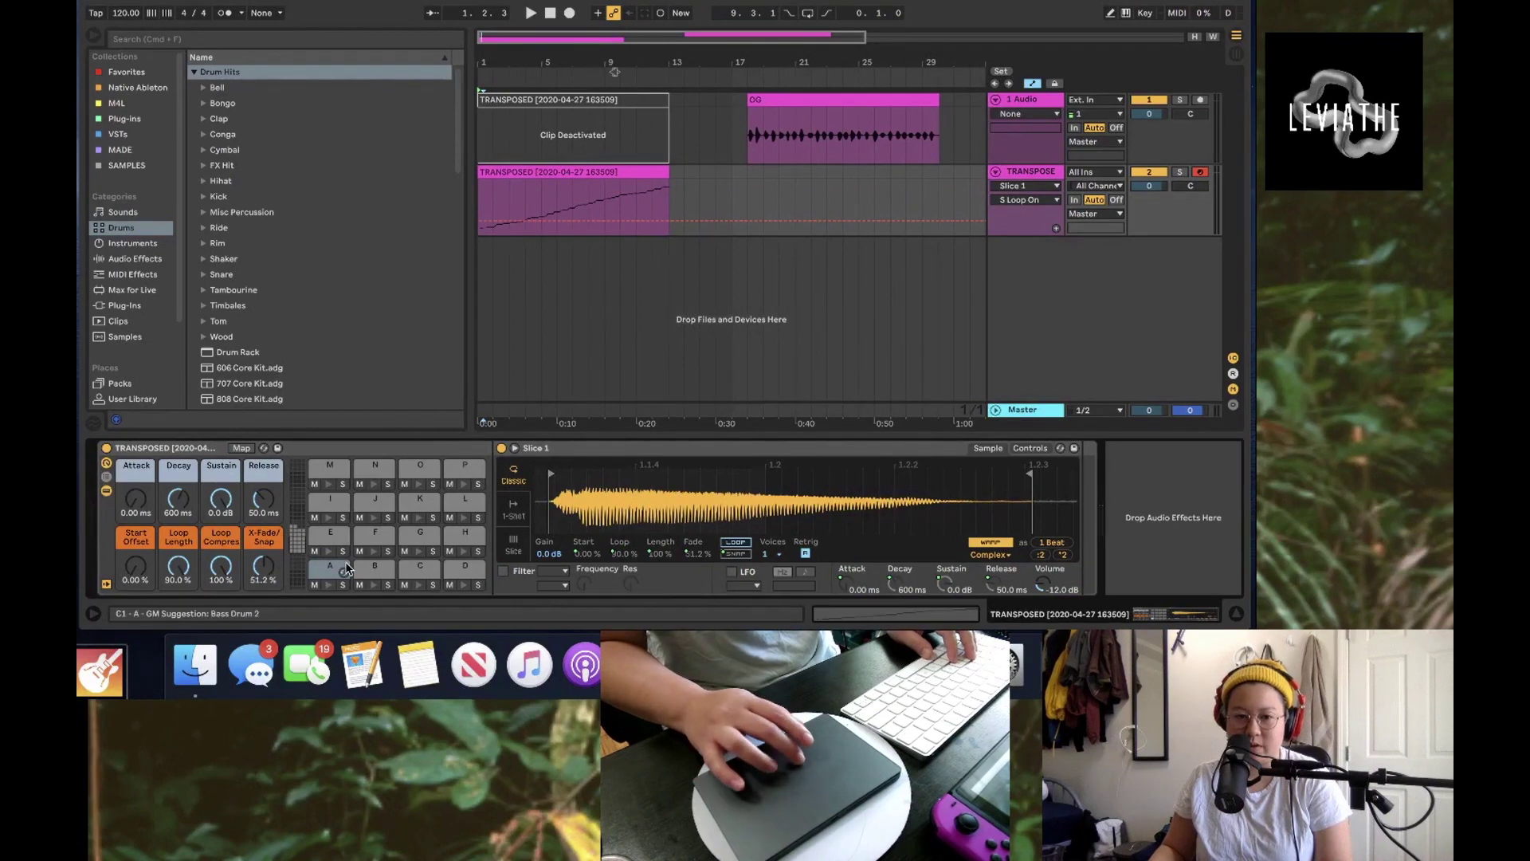
Step: Crop pad A's sample to its own slice with Crop Sample and audition the result
{"action": "left_click", "coordinate": [328, 586]}
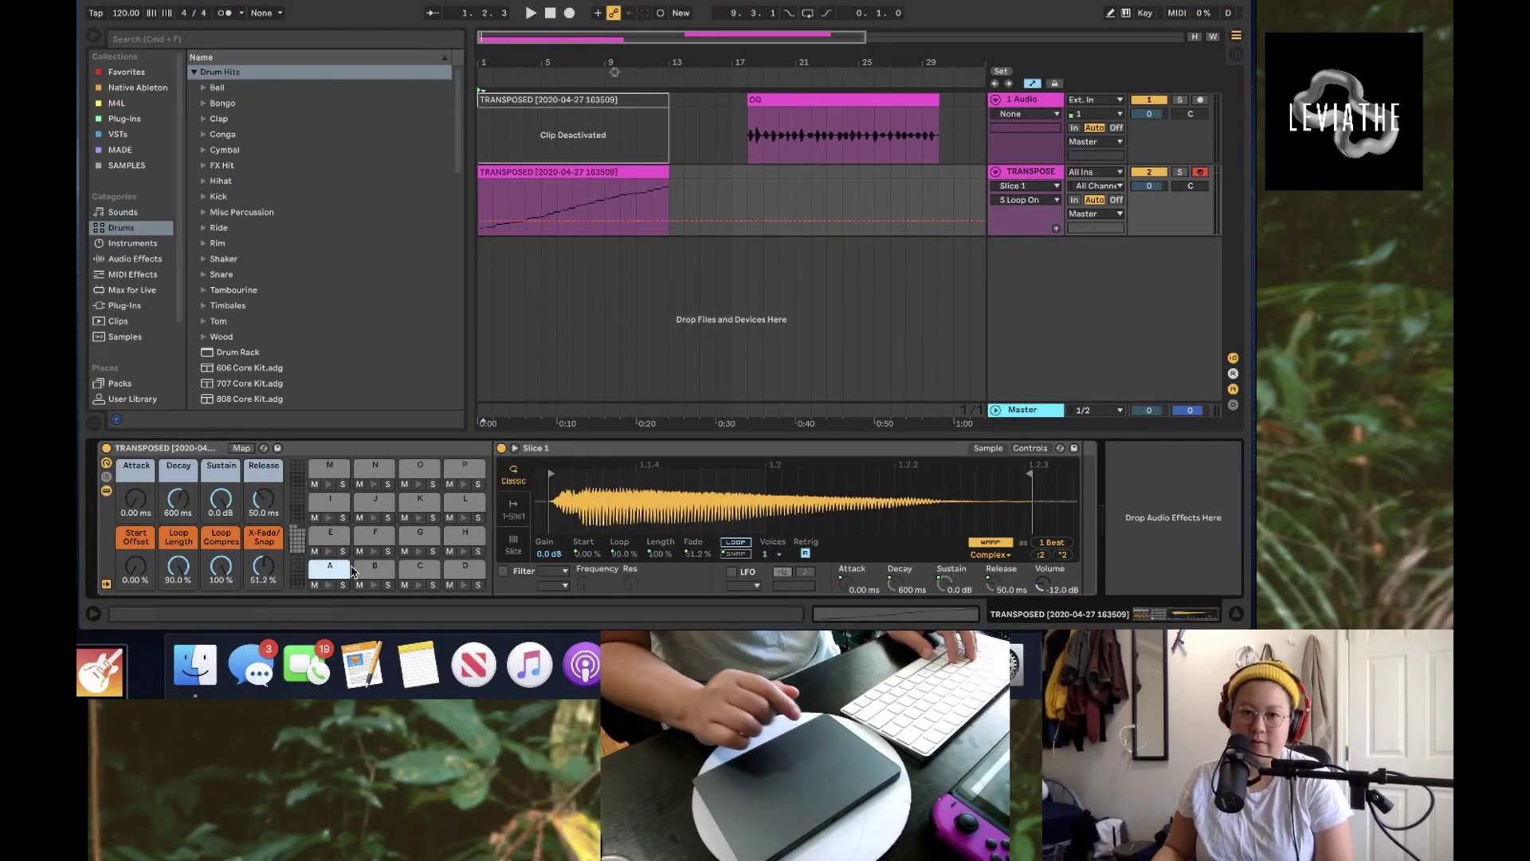
{"action": "scroll", "coordinate": [630, 515], "scroll_direction": "down", "scroll_amount": 5}
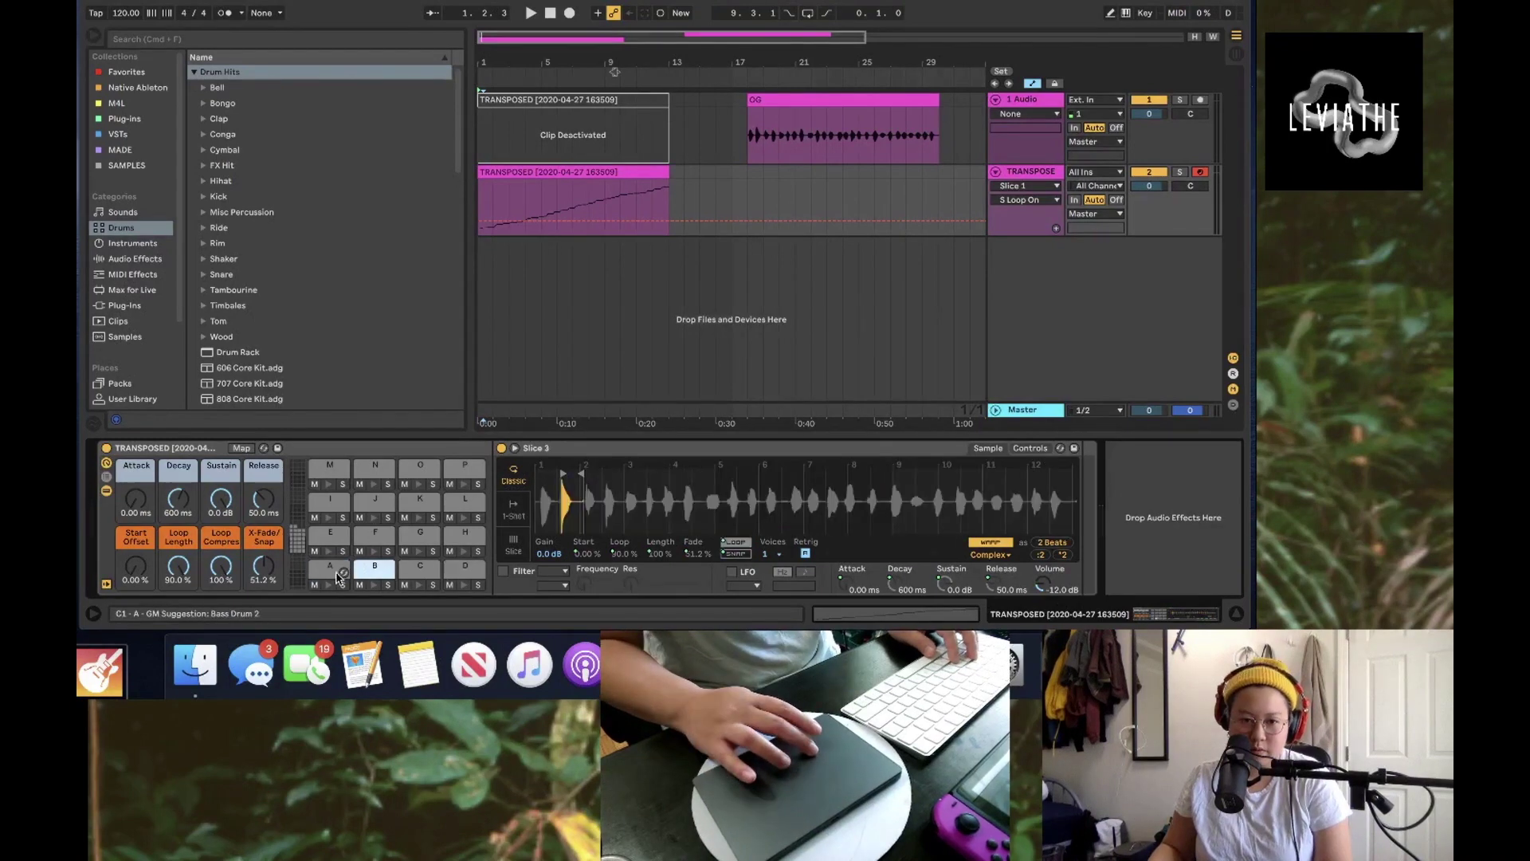
{"action": "scroll", "coordinate": [630, 515], "scroll_direction": "down", "scroll_amount": 5}
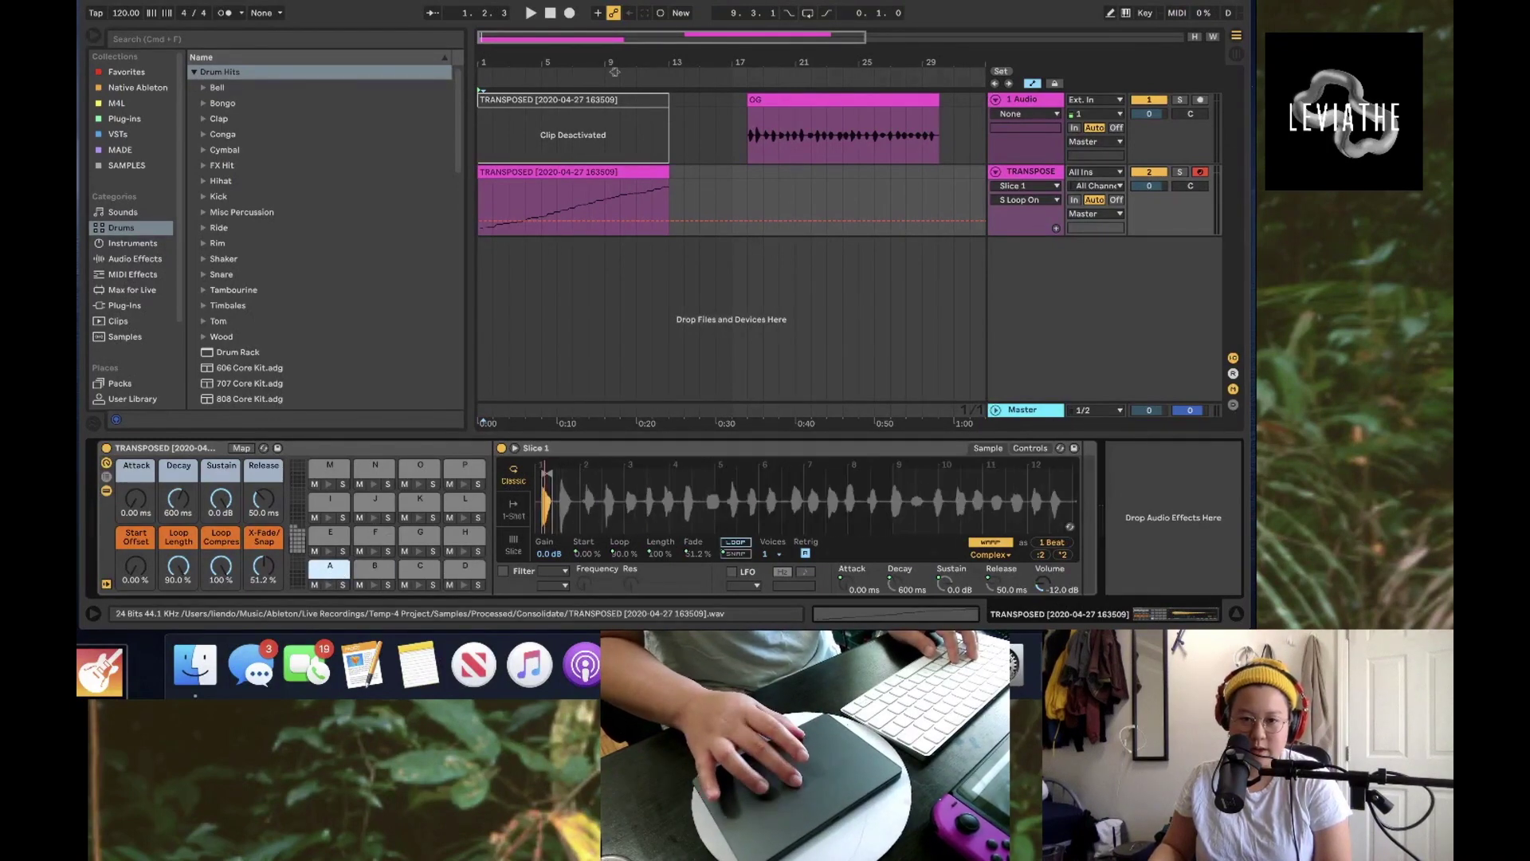
{"action": "scroll", "coordinate": [626, 483], "scroll_direction": "up", "scroll_amount": 10}
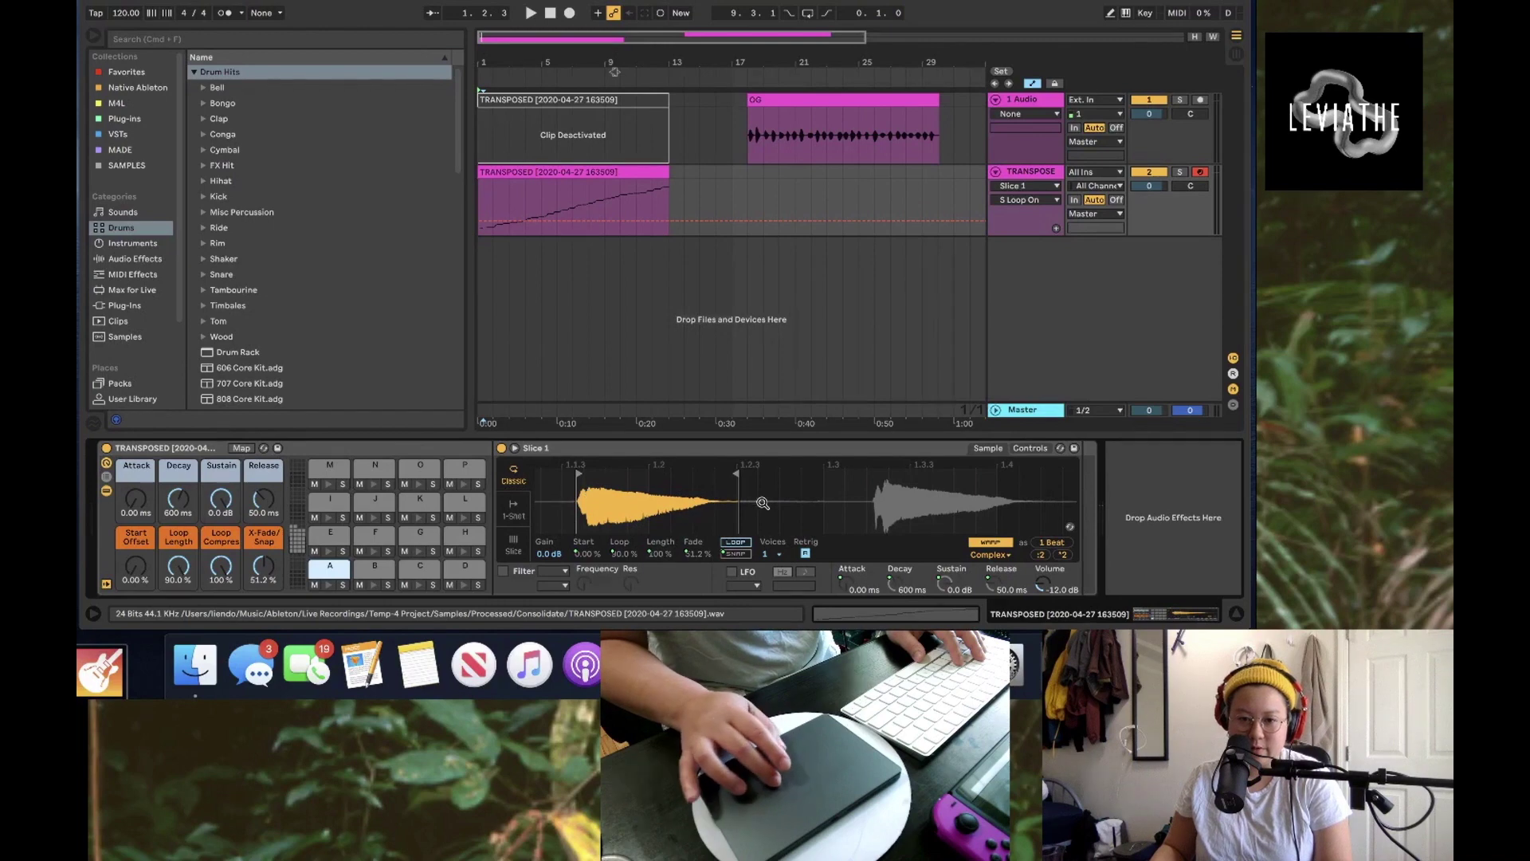
{"action": "right_click", "coordinate": [763, 503]}
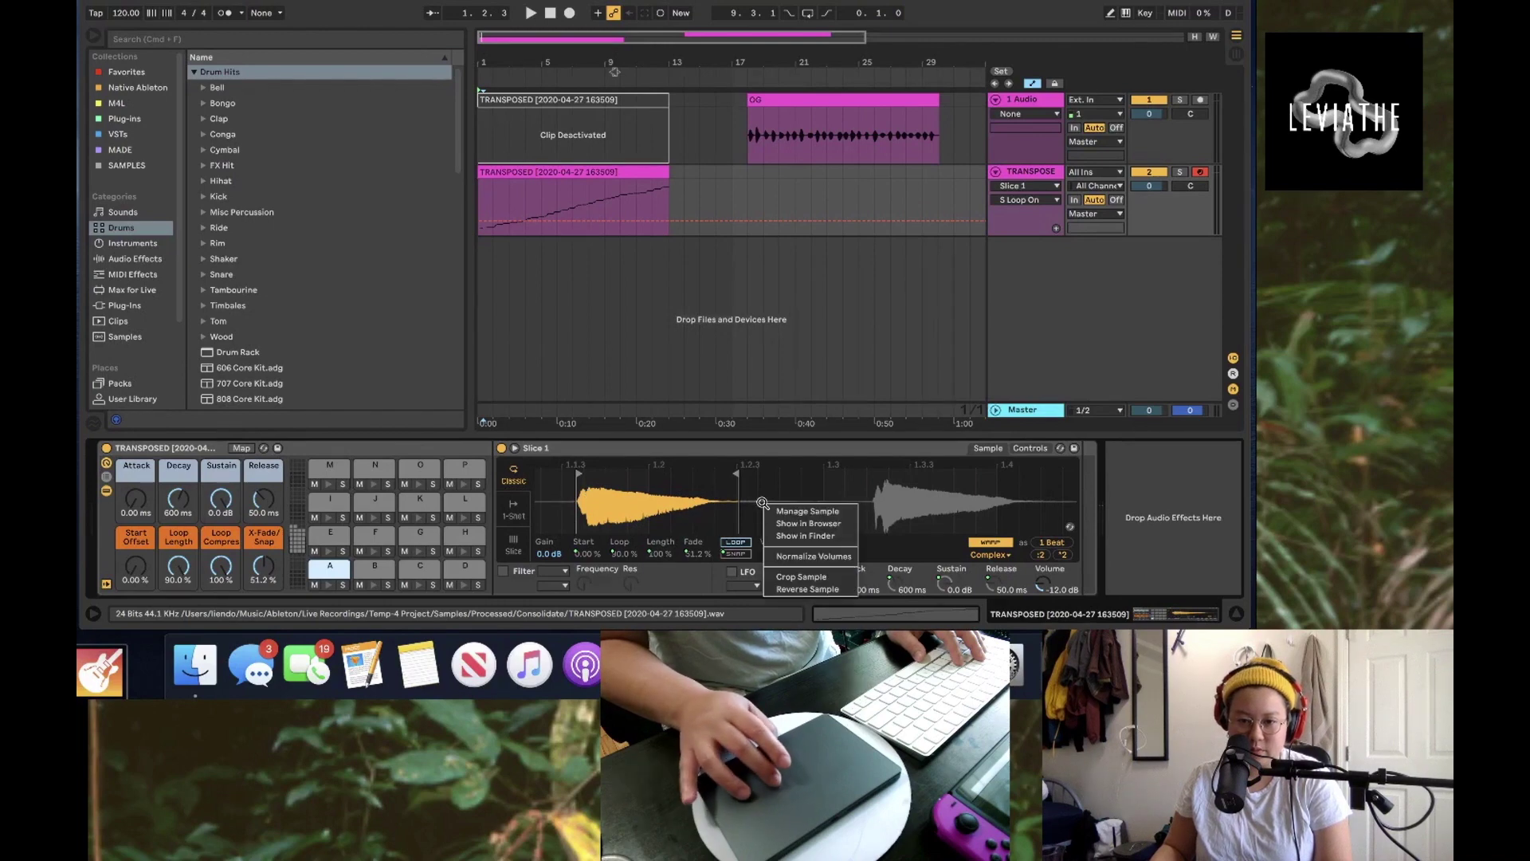
{"action": "left_click", "coordinate": [794, 576]}
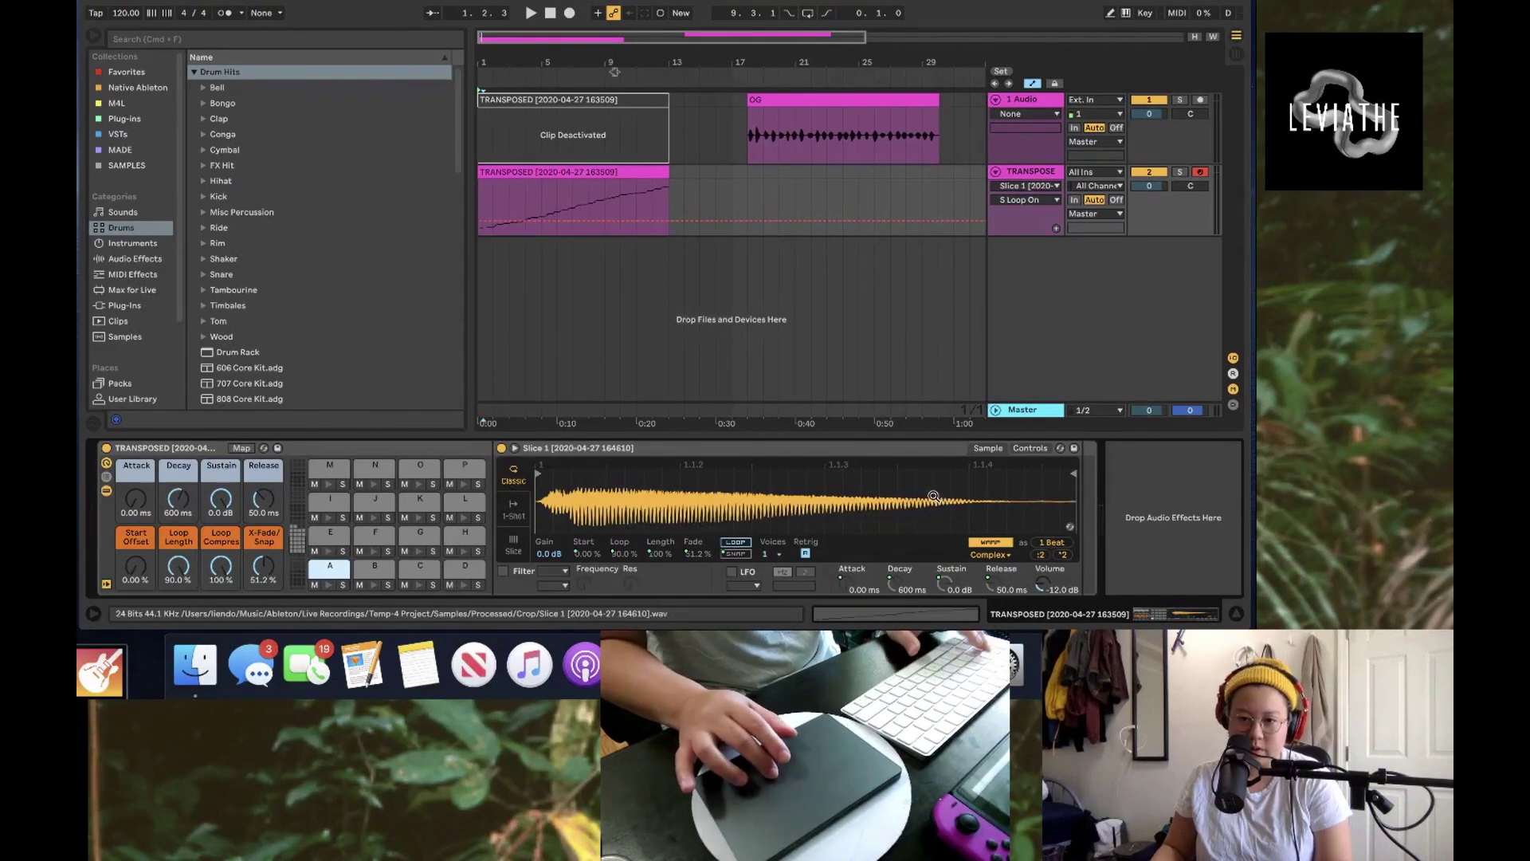
{"action": "left_click", "coordinate": [328, 586]}
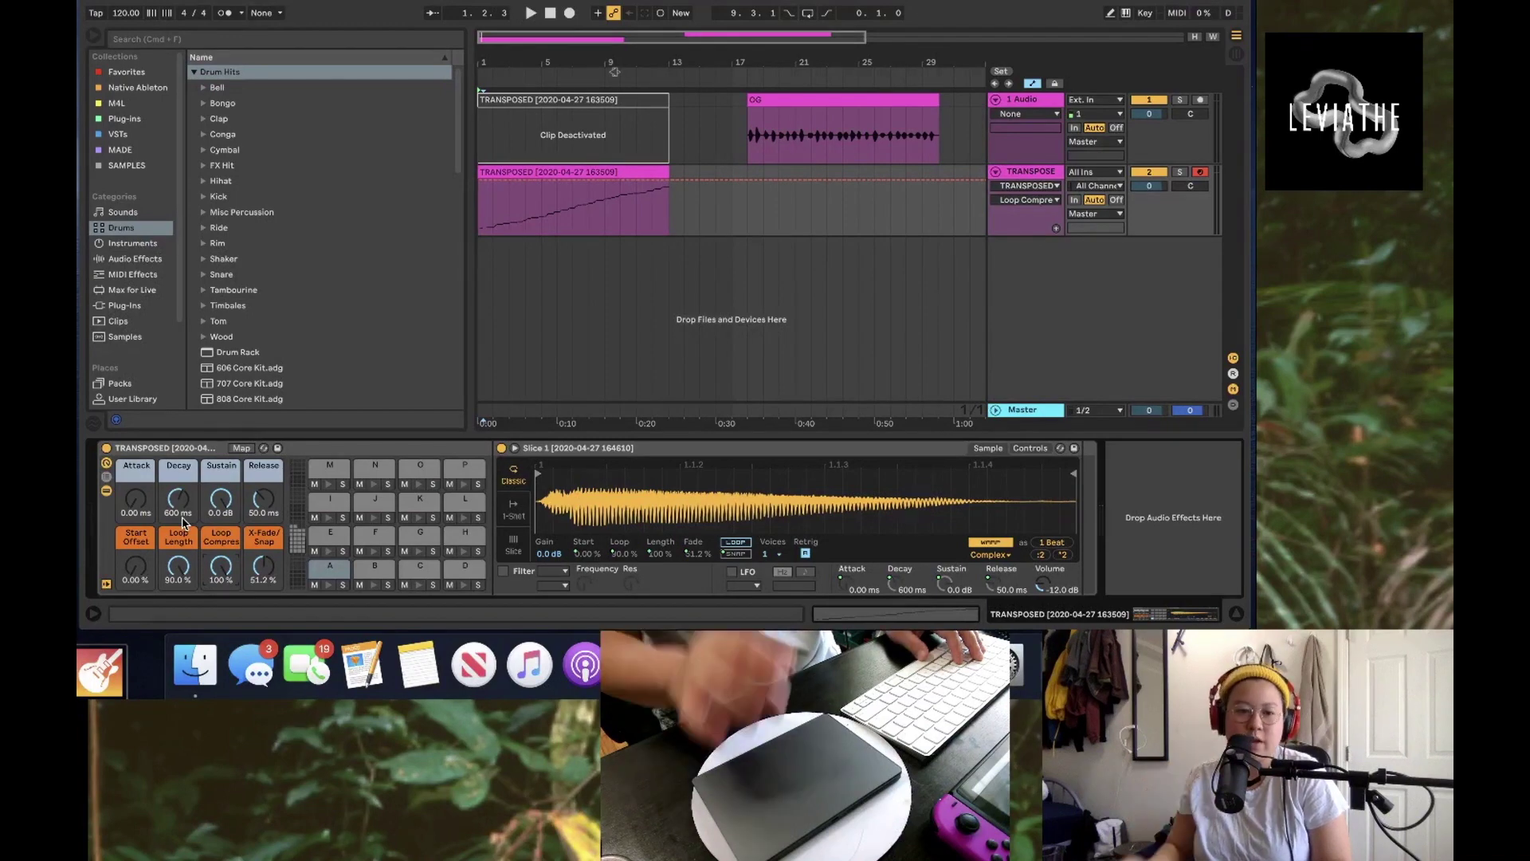
Step: Raise the attack slightly and bring the Sustain macro down to about -16 dB
{"action": "left_click_drag", "start_coordinate": [137, 500], "coordinate": [221, 492]}
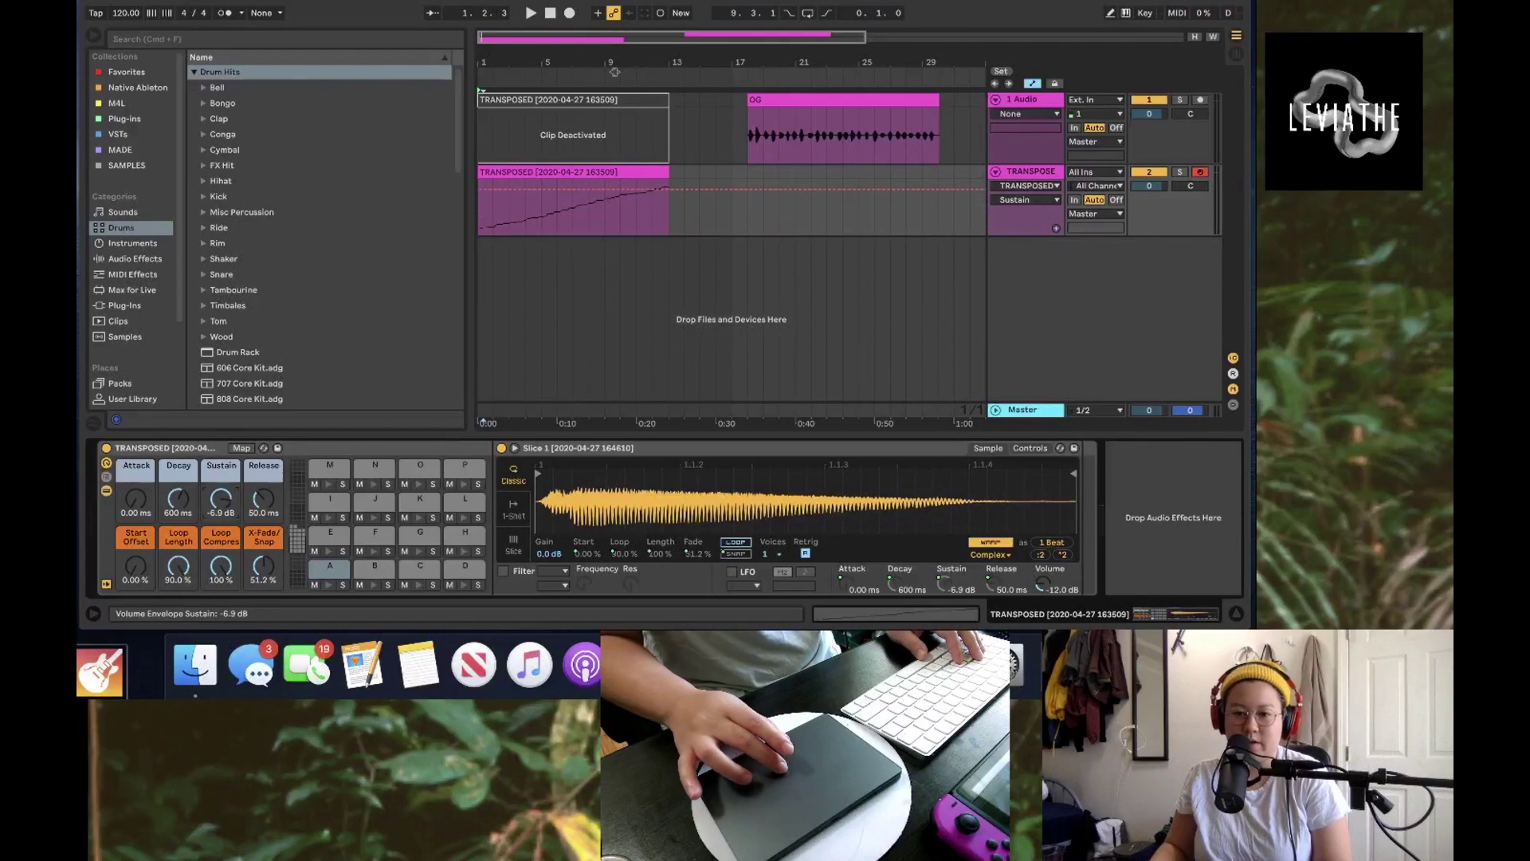
{"action": "left_click", "coordinate": [945, 589]}
{"action": "left_click_drag", "start_coordinate": [945, 590], "coordinate": [945, 603]}
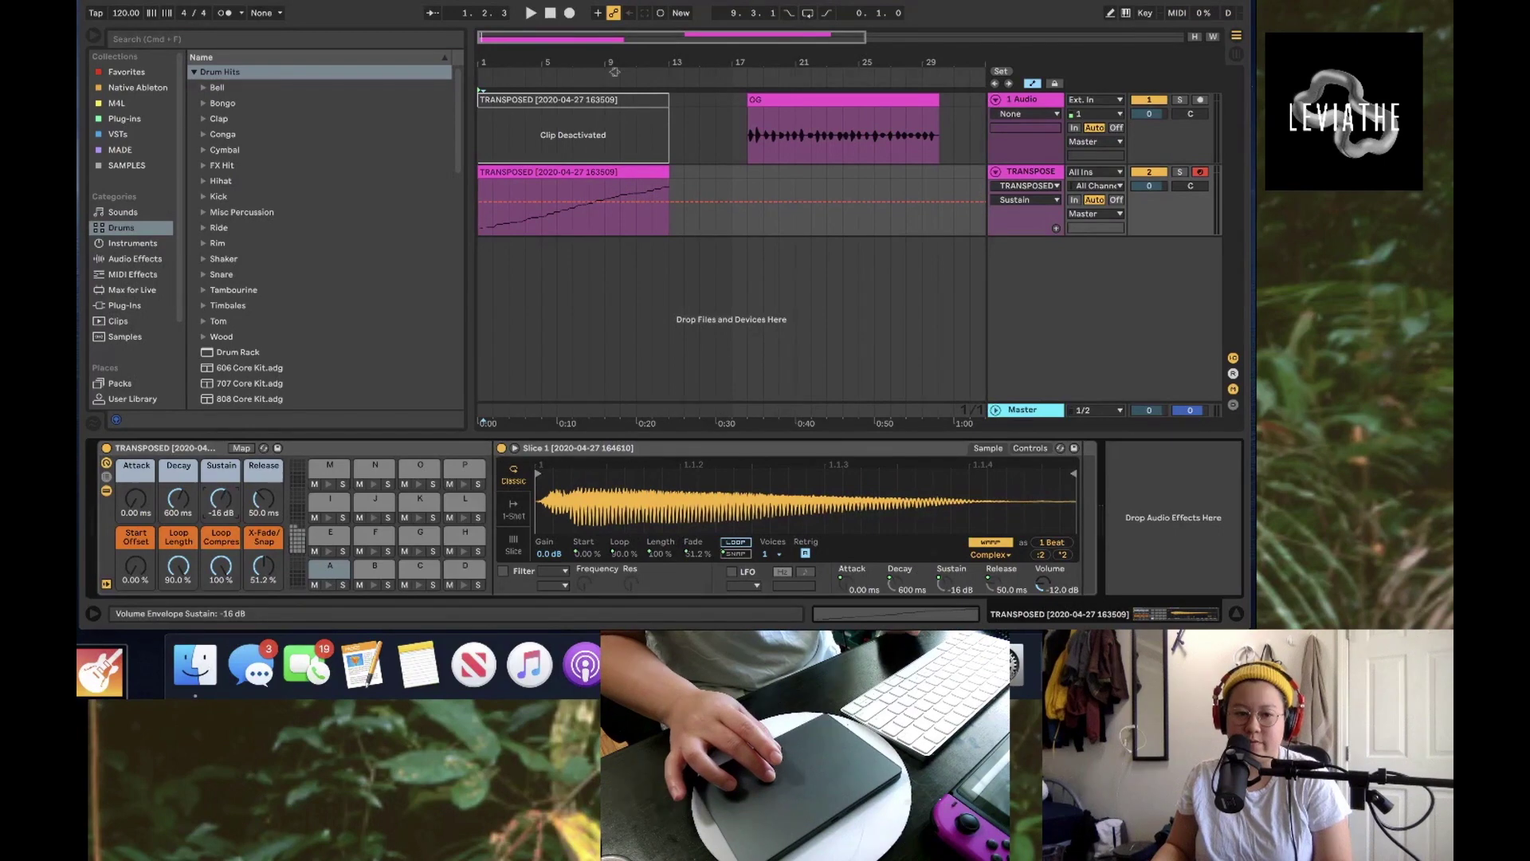
{"action": "left_click_drag", "start_coordinate": [229, 511], "coordinate": [229, 507]}
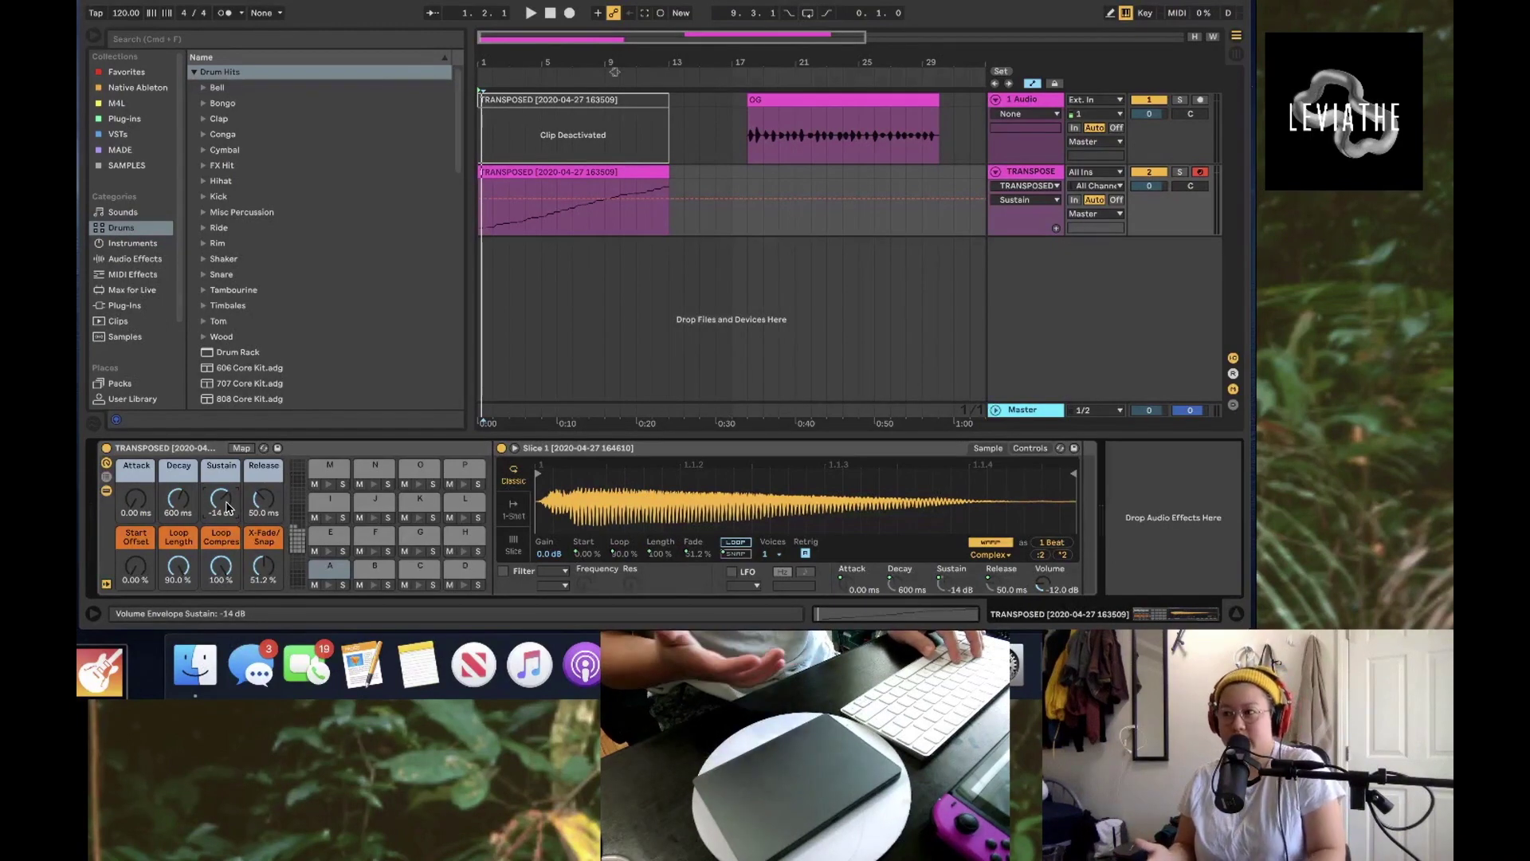
{"action": "left_click_drag", "start_coordinate": [229, 507], "coordinate": [229, 510]}
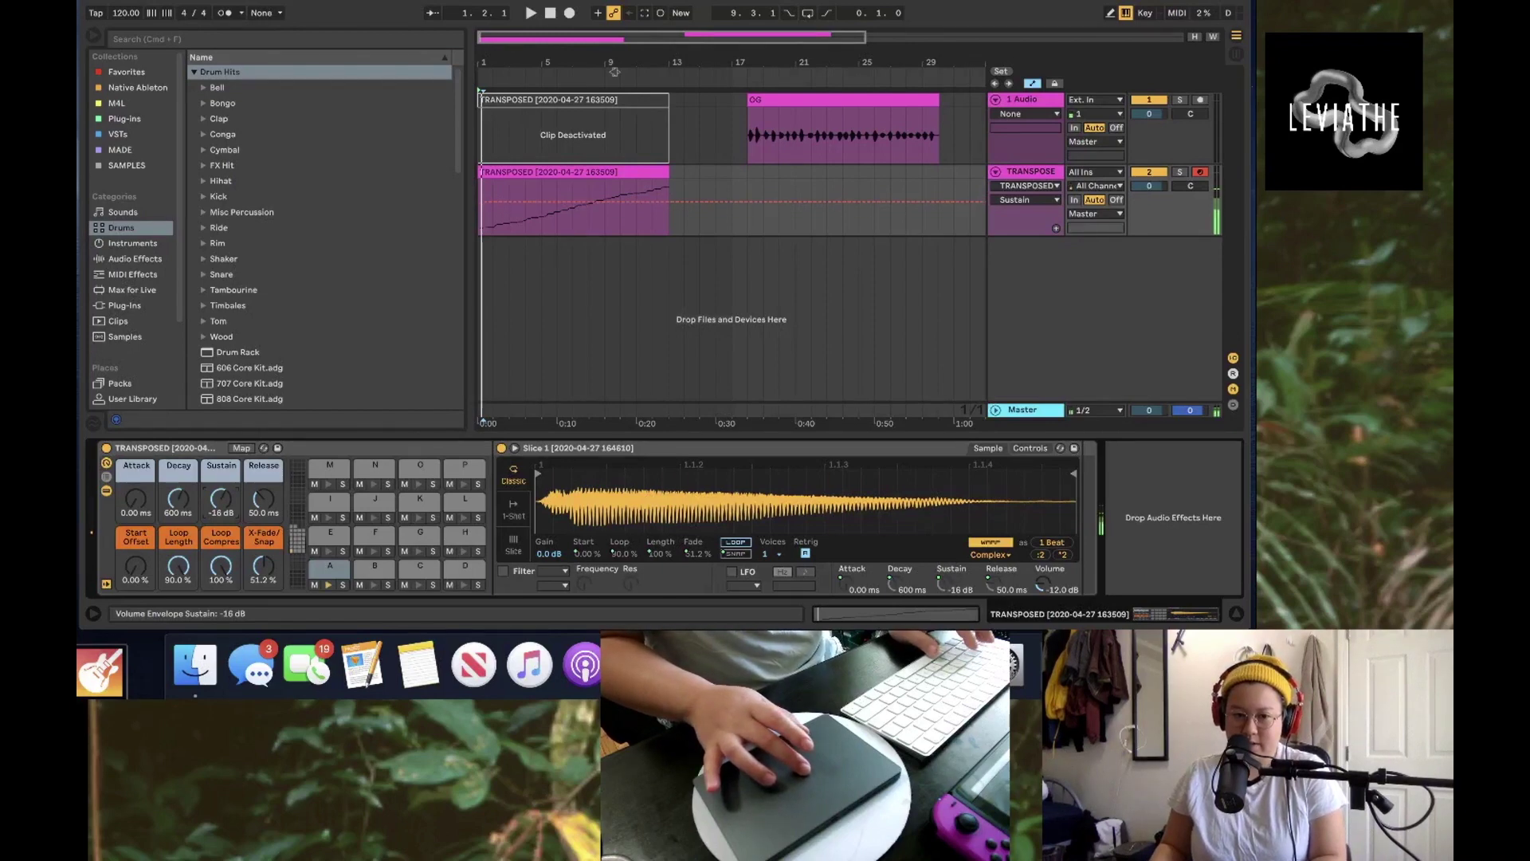
{"action": "left_click", "coordinate": [220, 566]}
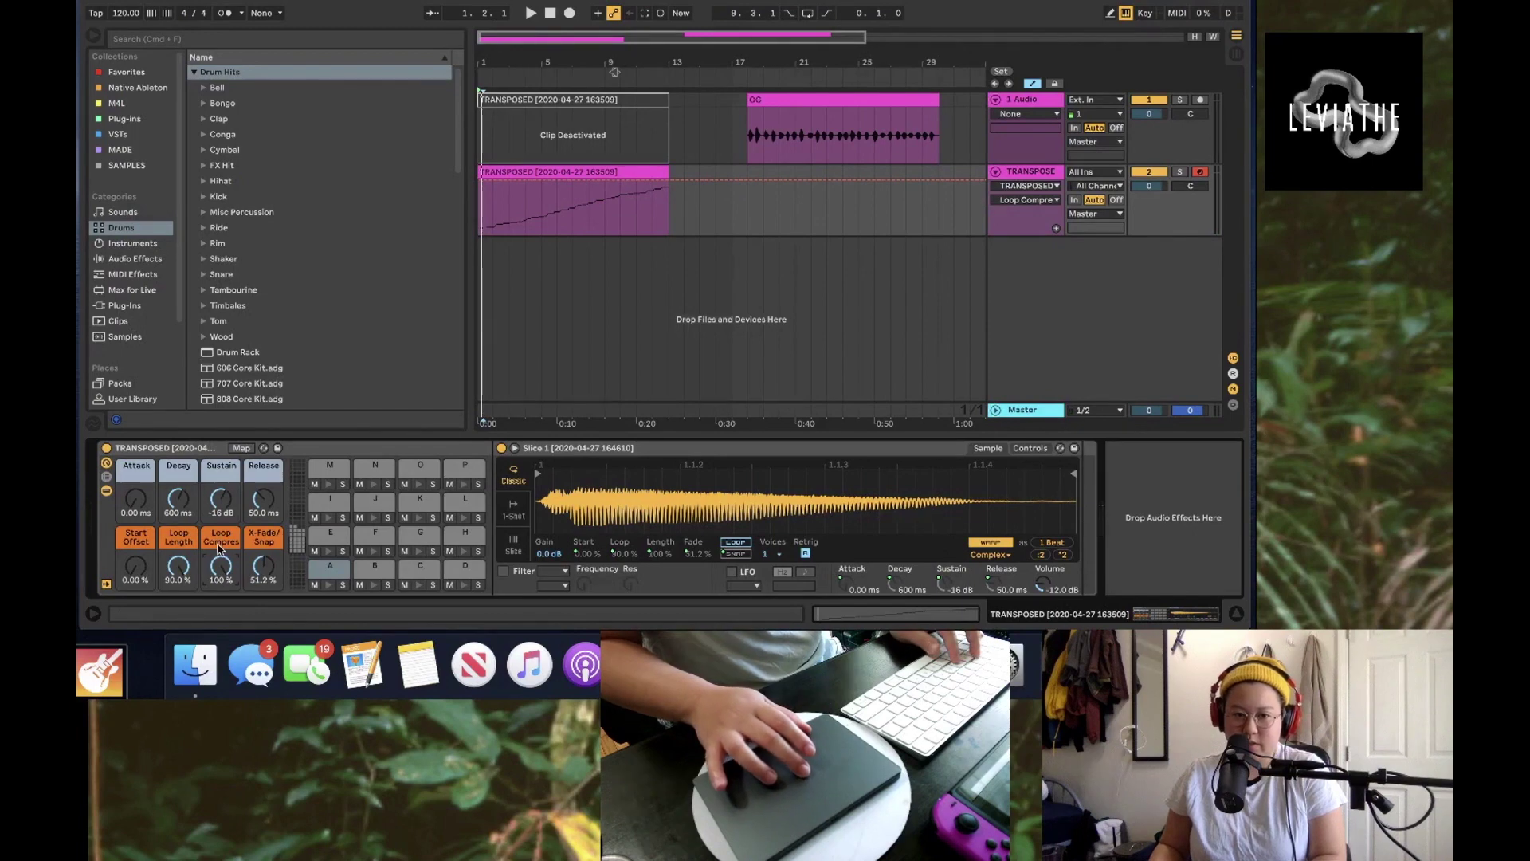
Step: Drag the Loop Compress macro down to 45.7%, leaving Start Offset at 0.00%
{"action": "left_click_drag", "start_coordinate": [221, 566], "coordinate": [220, 582]}
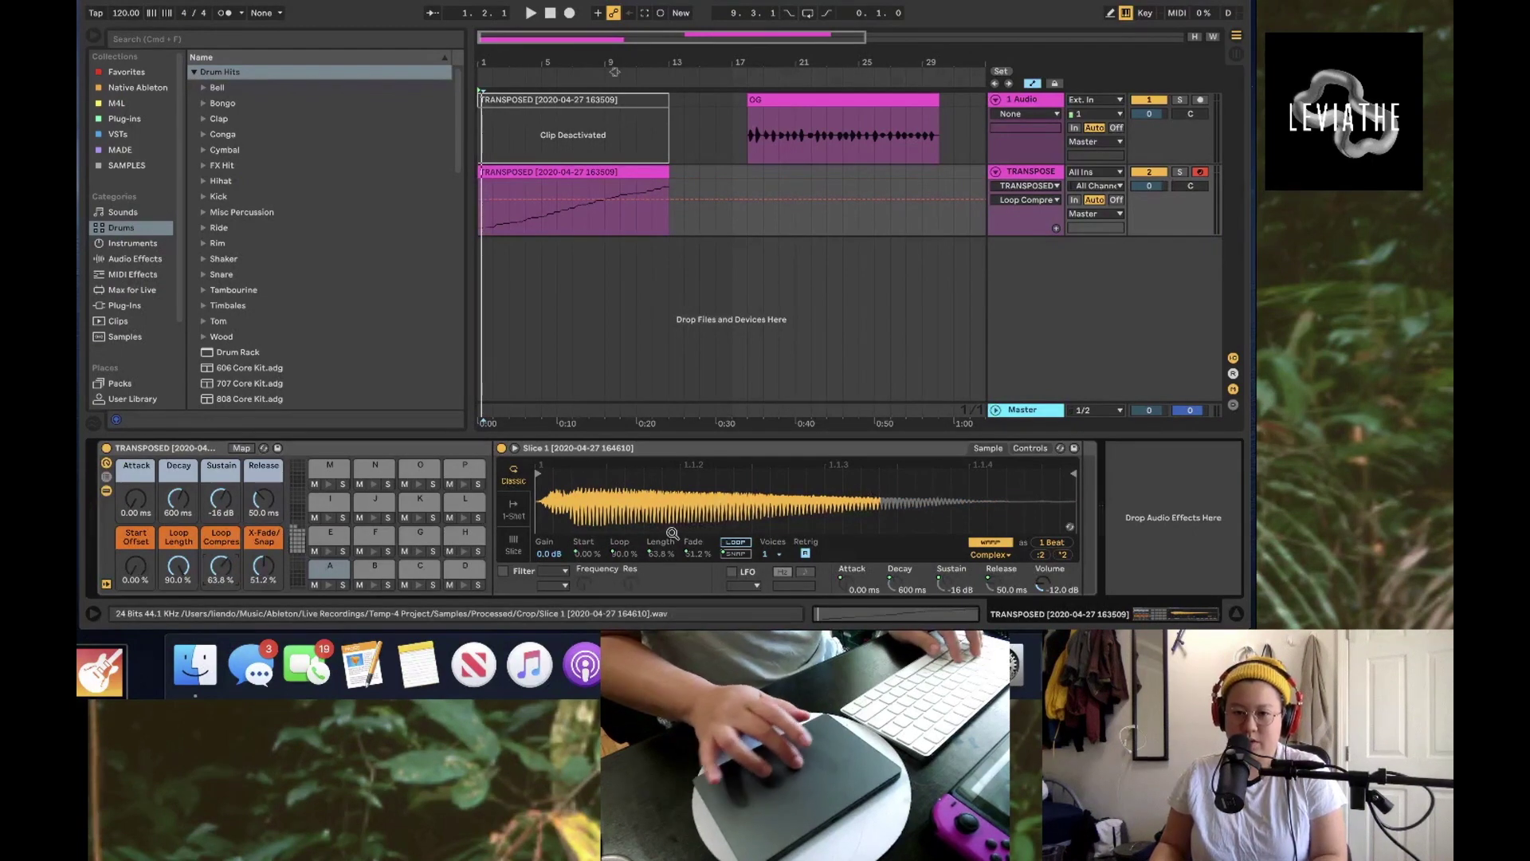
{"action": "mouse_move", "coordinate": [221, 567]}
{"action": "left_mouse_down"}
{"action": "mouse_move", "coordinate": [221, 589]}
{"action": "mouse_move", "coordinate": [221, 576]}
{"action": "left_mouse_up"}
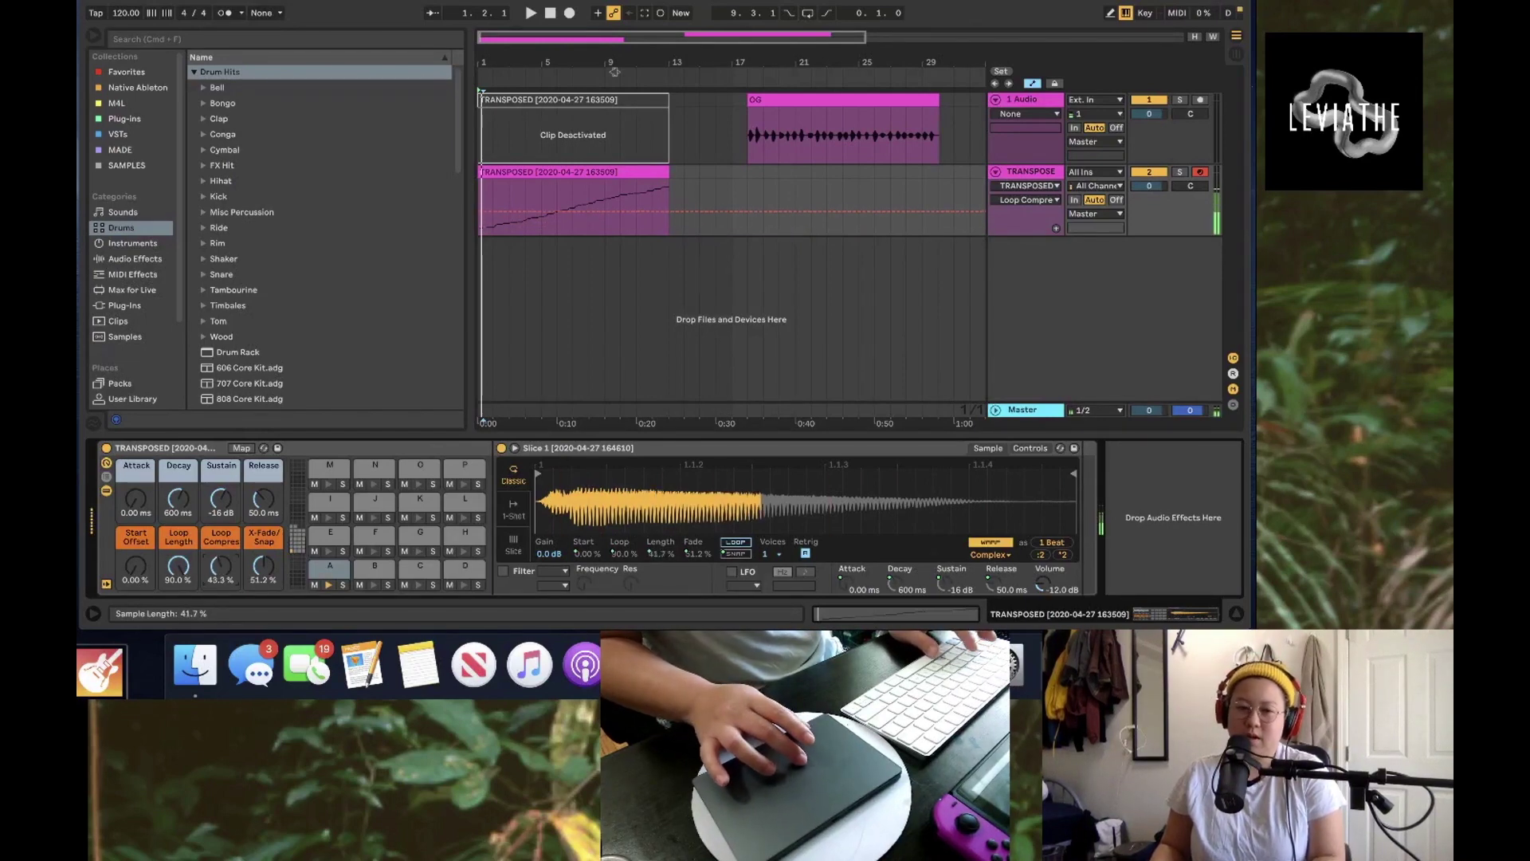
{"action": "left_click_drag", "start_coordinate": [135, 568], "coordinate": [220, 572]}
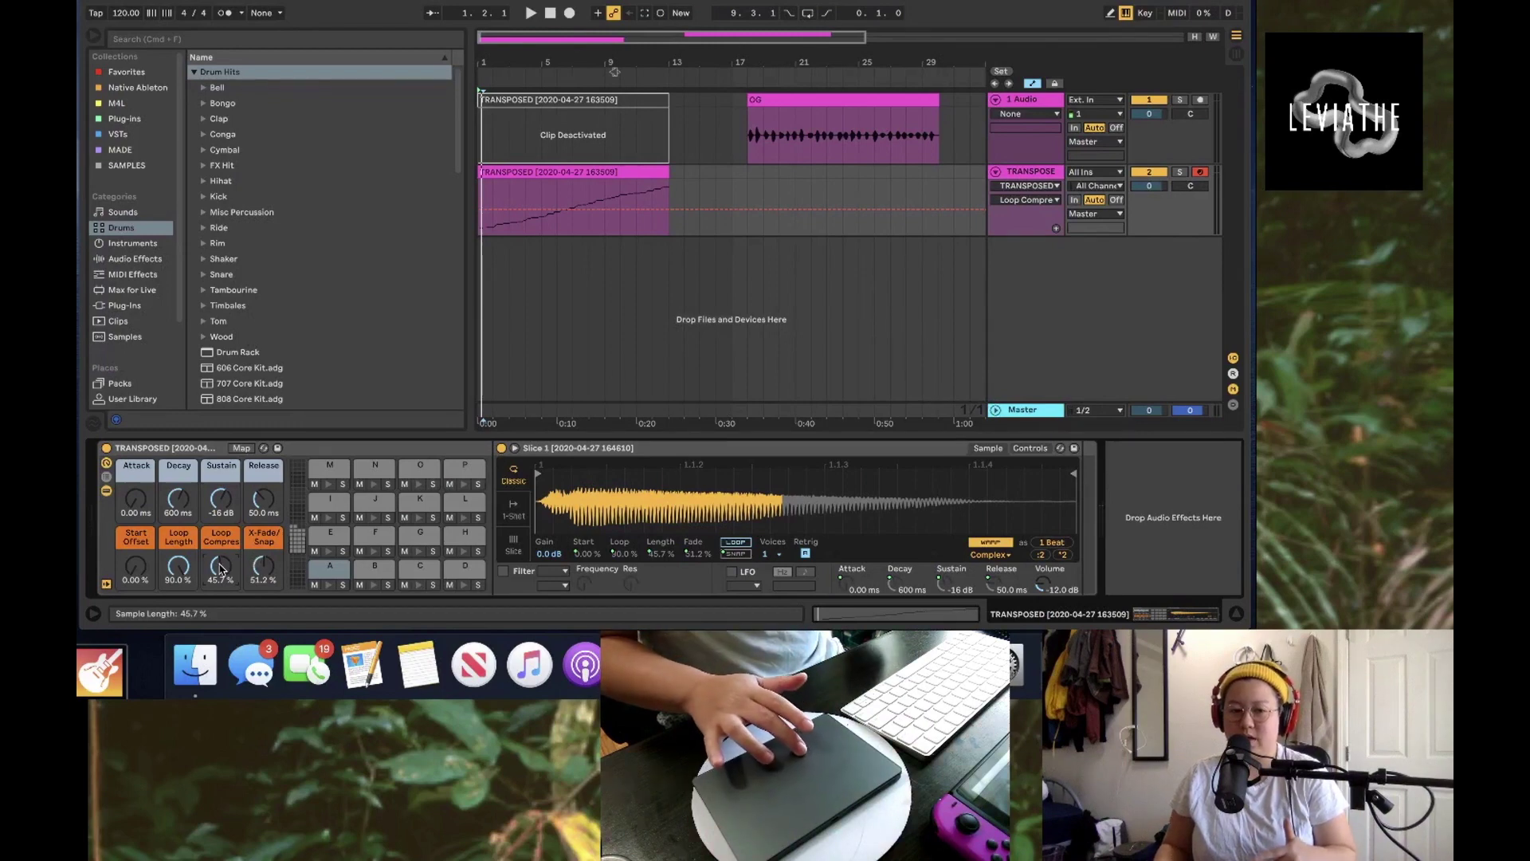
Step: Audition pads I, E, F and G, then trim pad E's slice end earlier
{"action": "left_click", "coordinate": [330, 501]}
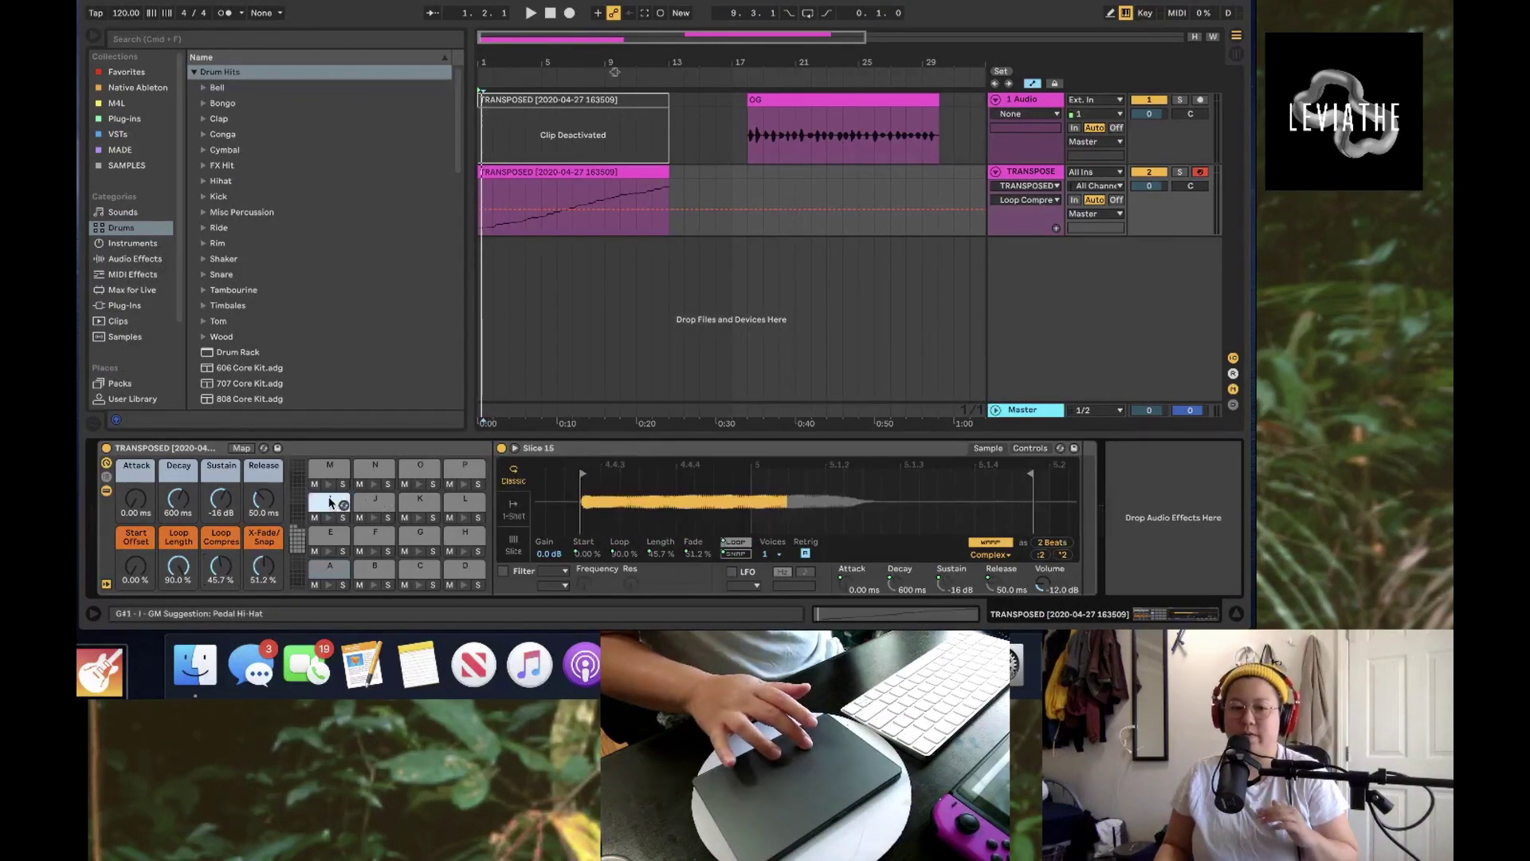
{"action": "left_click", "coordinate": [331, 536]}
{"action": "left_click", "coordinate": [387, 539]}
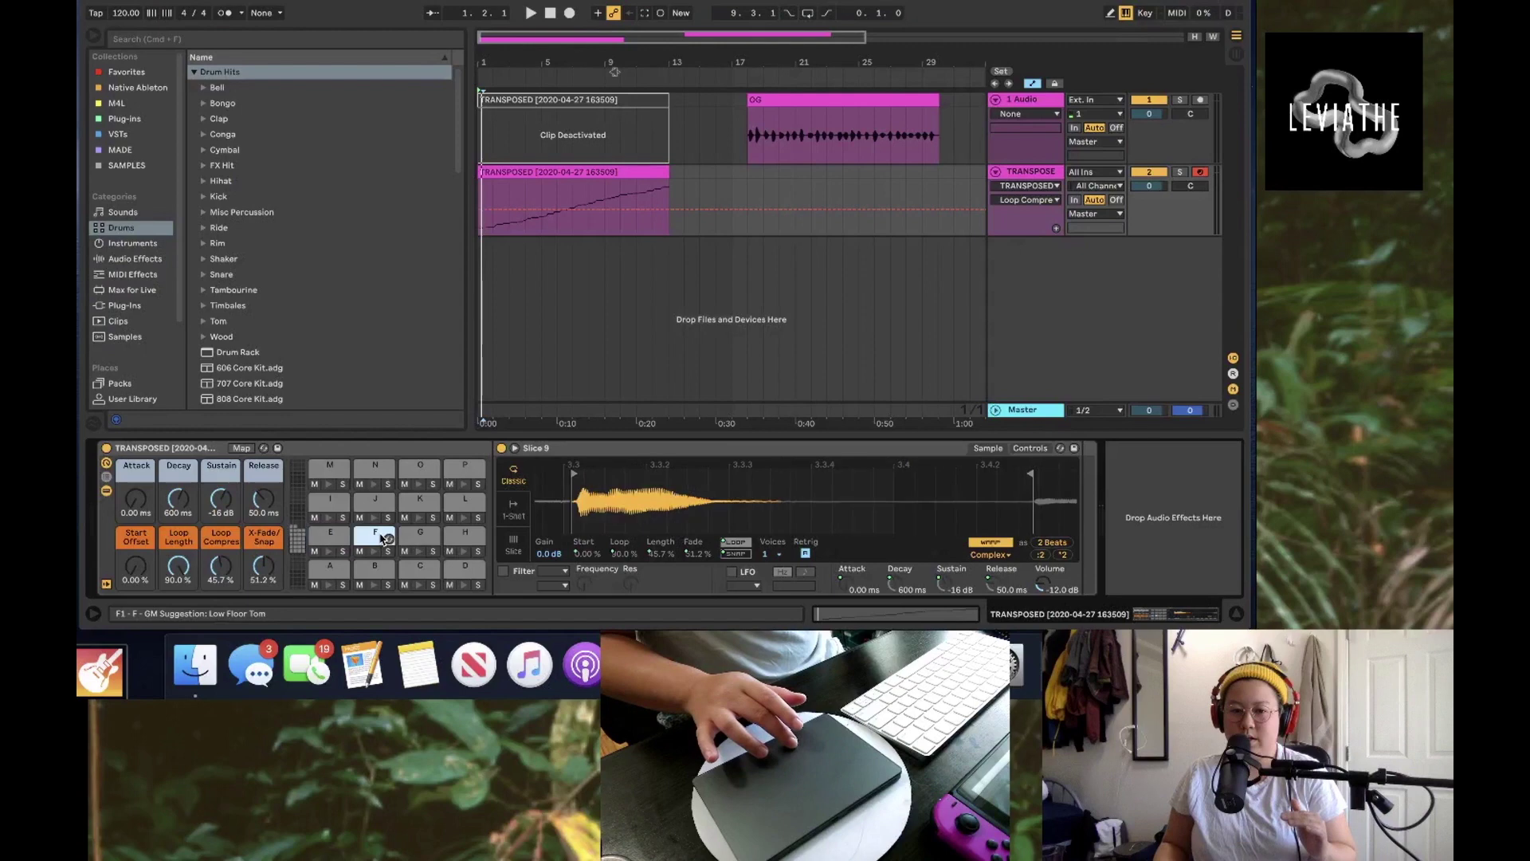
{"action": "key", "text": "Right"}
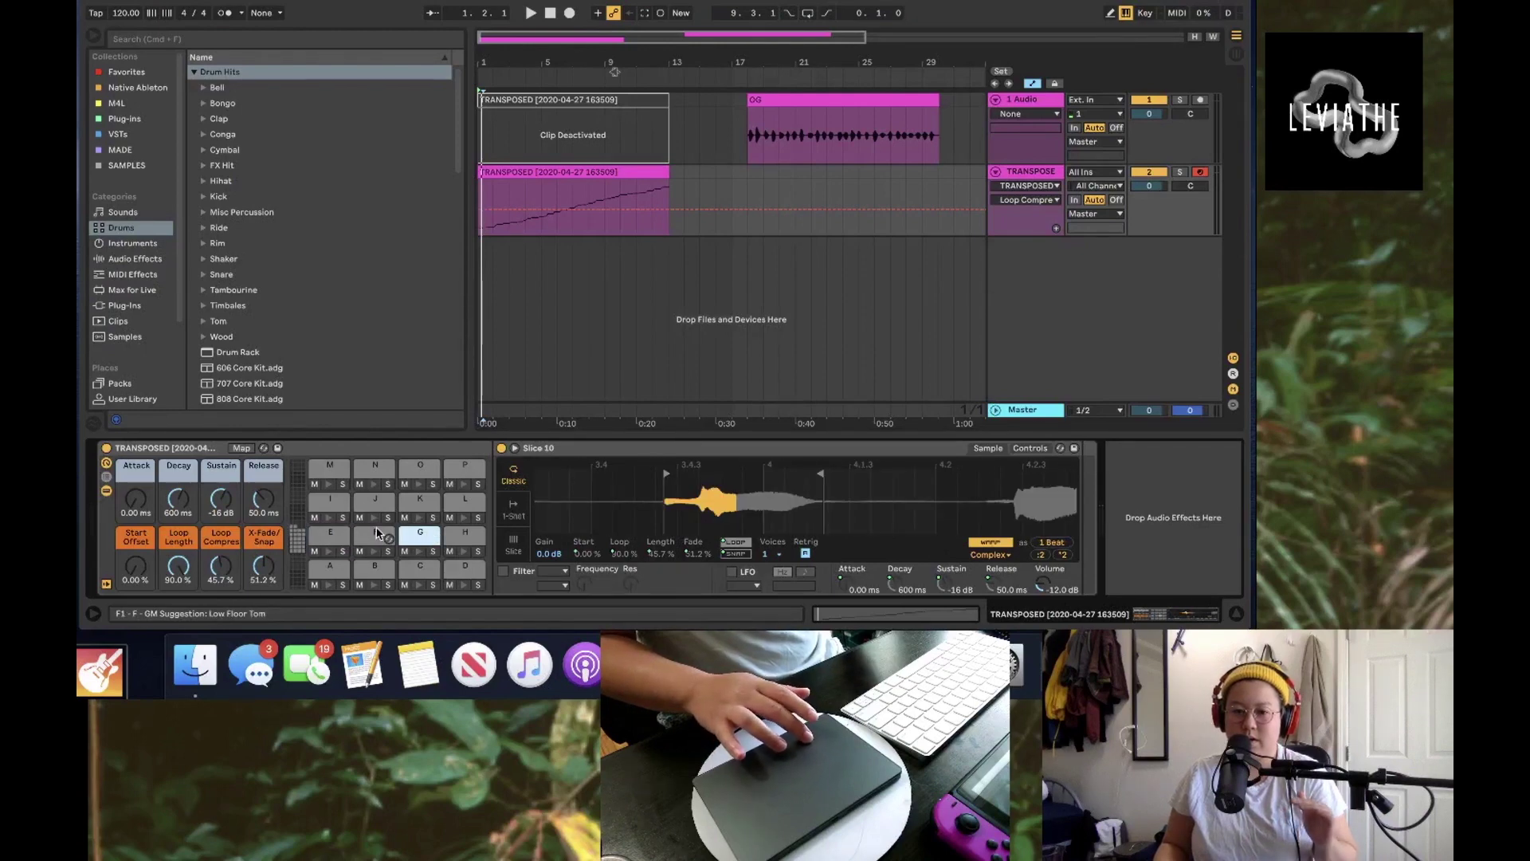
{"action": "left_click", "coordinate": [325, 540]}
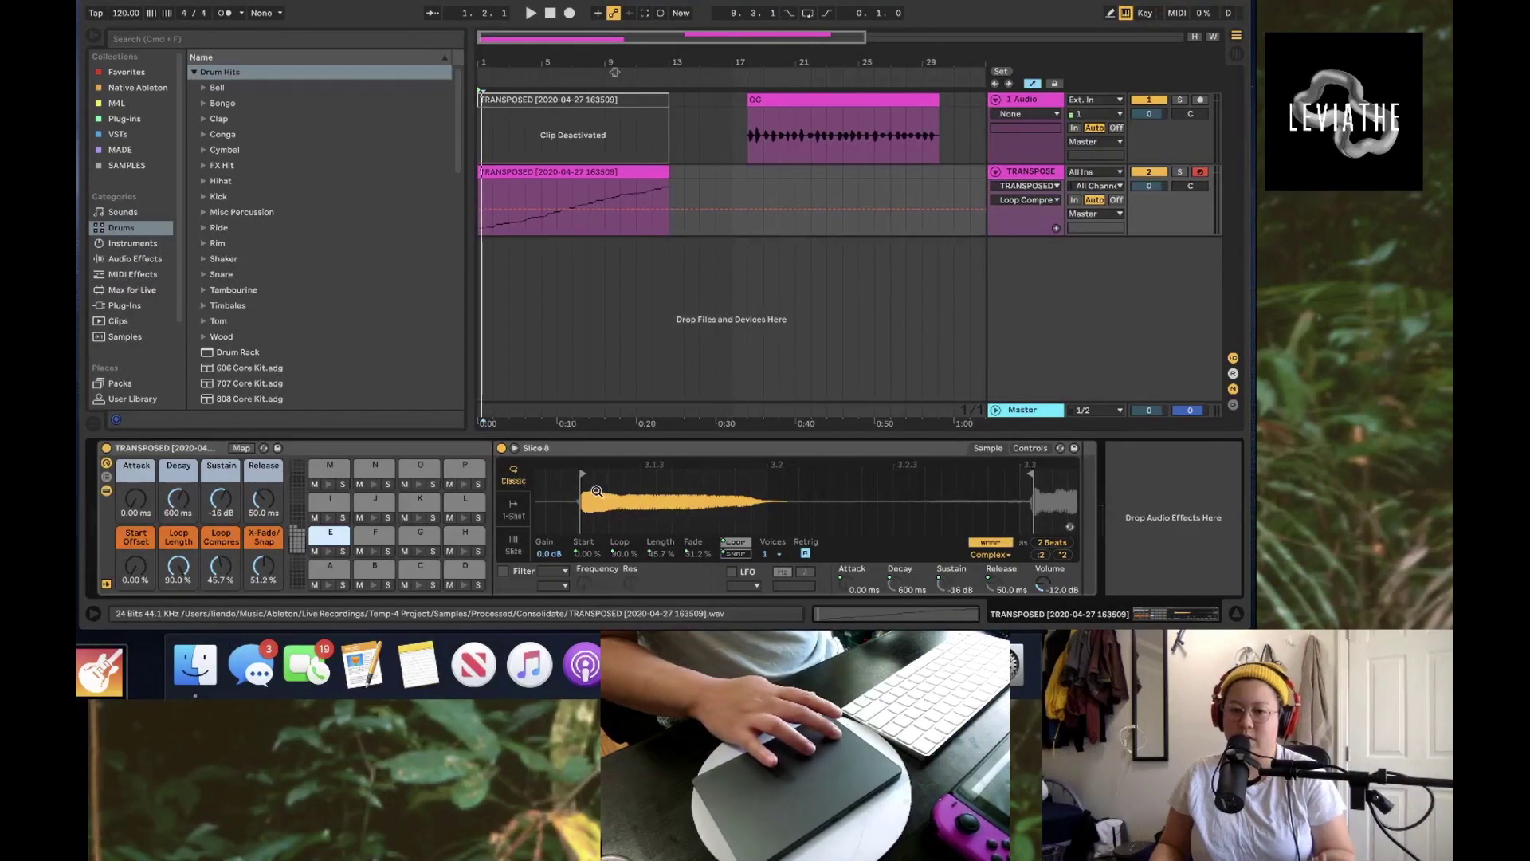
{"action": "left_click", "coordinate": [1028, 474]}
{"action": "left_click_drag", "start_coordinate": [1028, 474], "coordinate": [794, 473]}
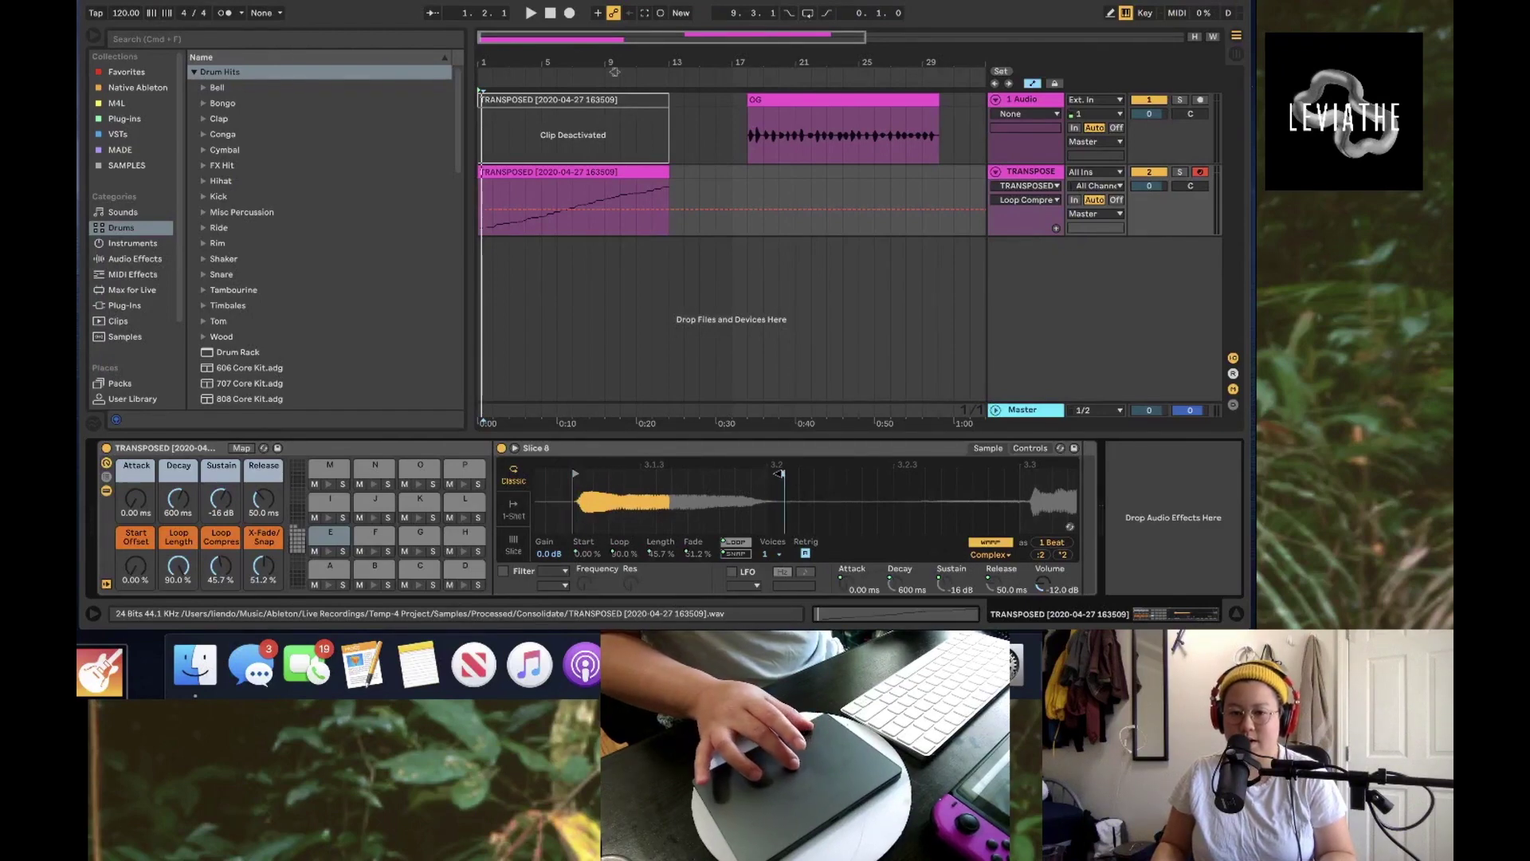
Step: Crop pad B's slice end shorter and extend pad C's slice end slightly
{"action": "left_click", "coordinate": [336, 575]}
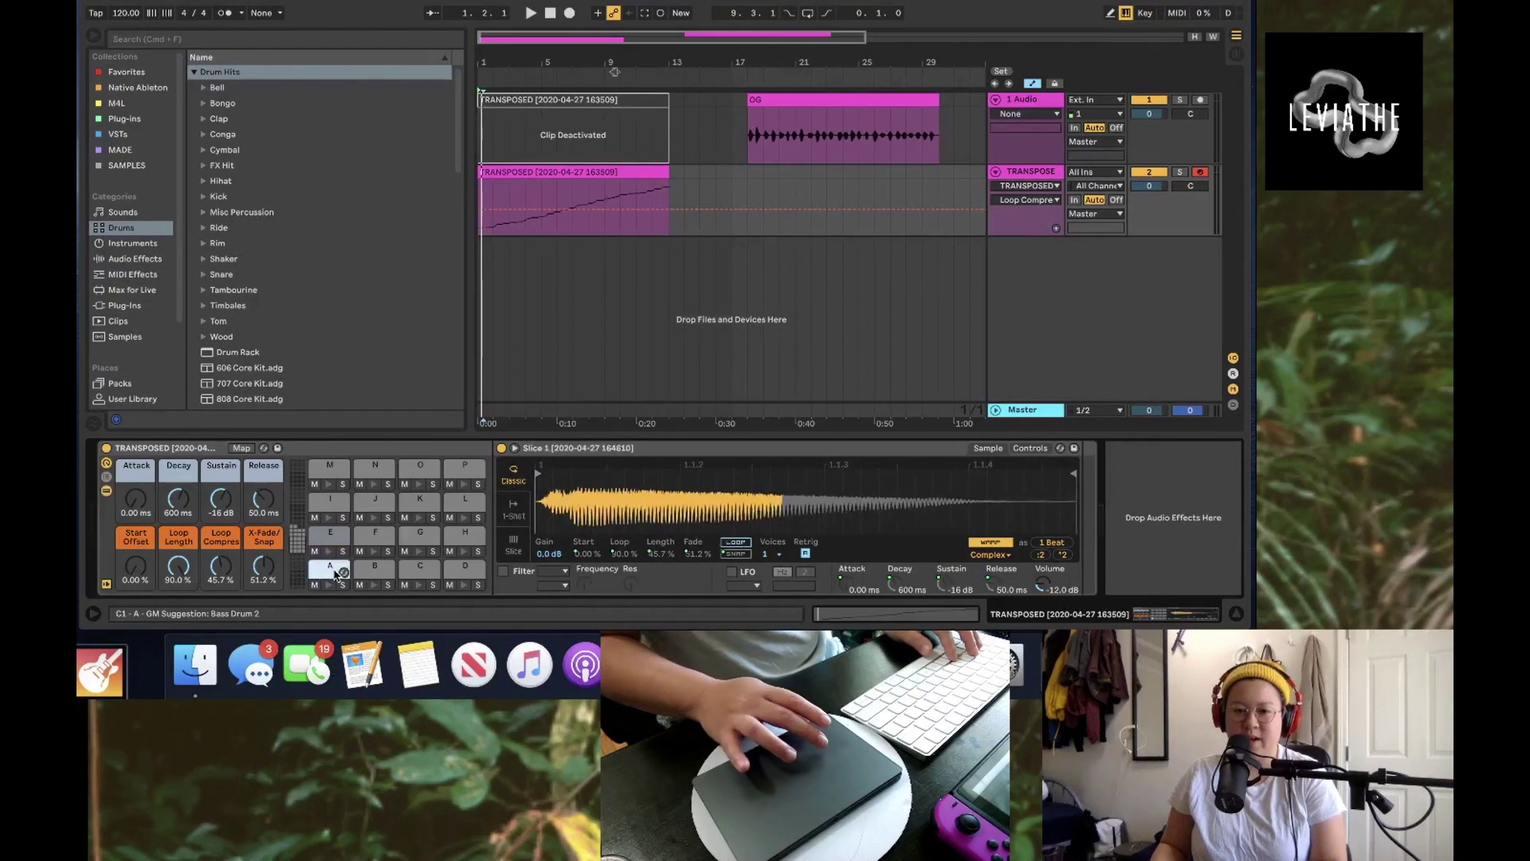
{"action": "left_click", "coordinate": [363, 574]}
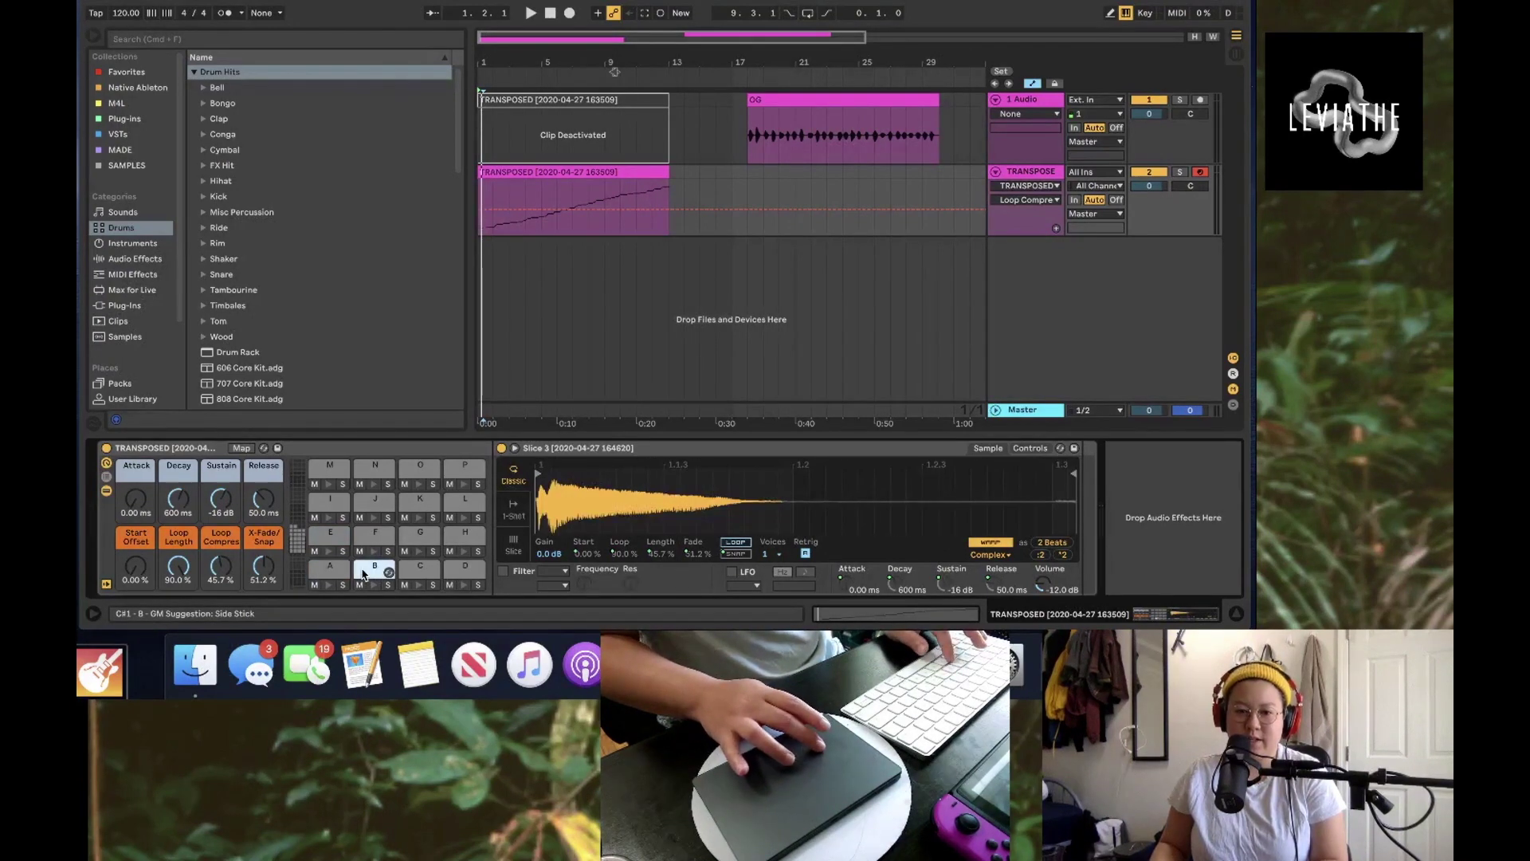
{"action": "mouse_move", "coordinate": [1073, 473]}
{"action": "left_mouse_down"}
{"action": "mouse_move", "coordinate": [753, 472]}
{"action": "mouse_move", "coordinate": [774, 471]}
{"action": "left_mouse_up"}
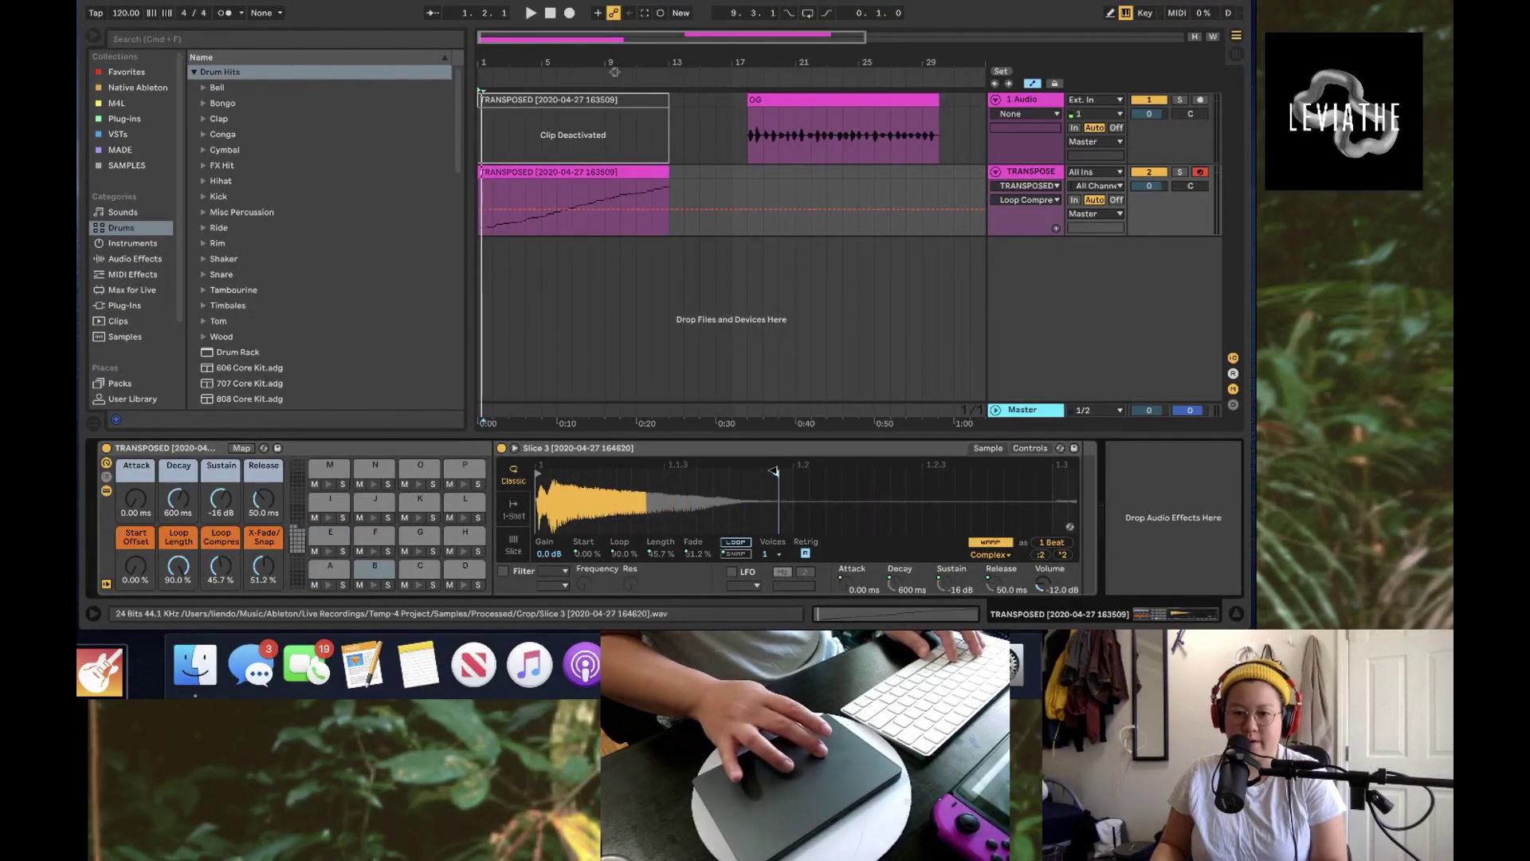
{"action": "key", "text": "s"}
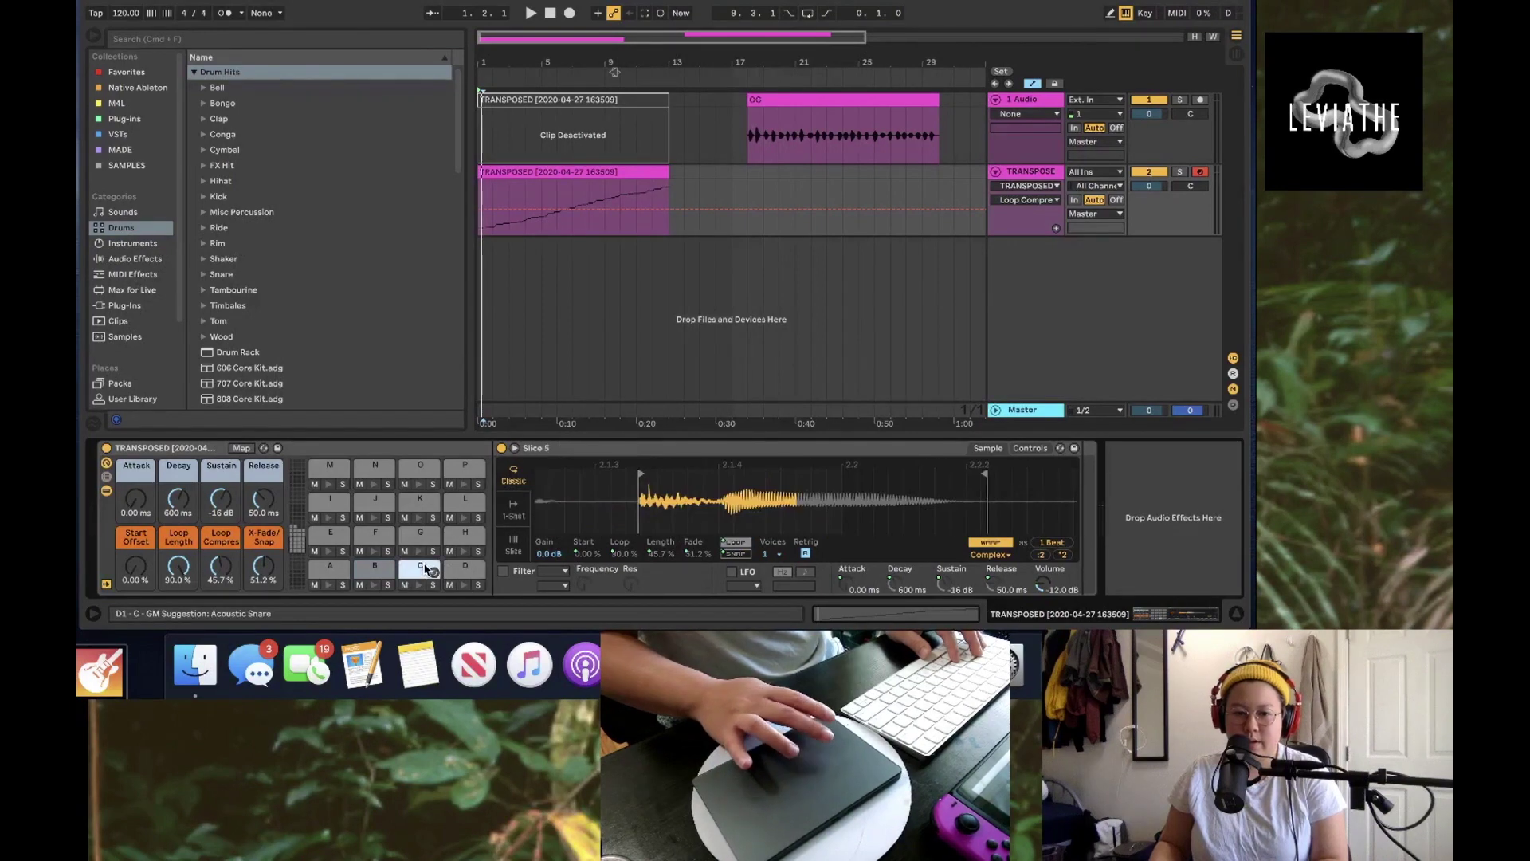
{"action": "left_click_drag", "start_coordinate": [985, 475], "coordinate": [1007, 477]}
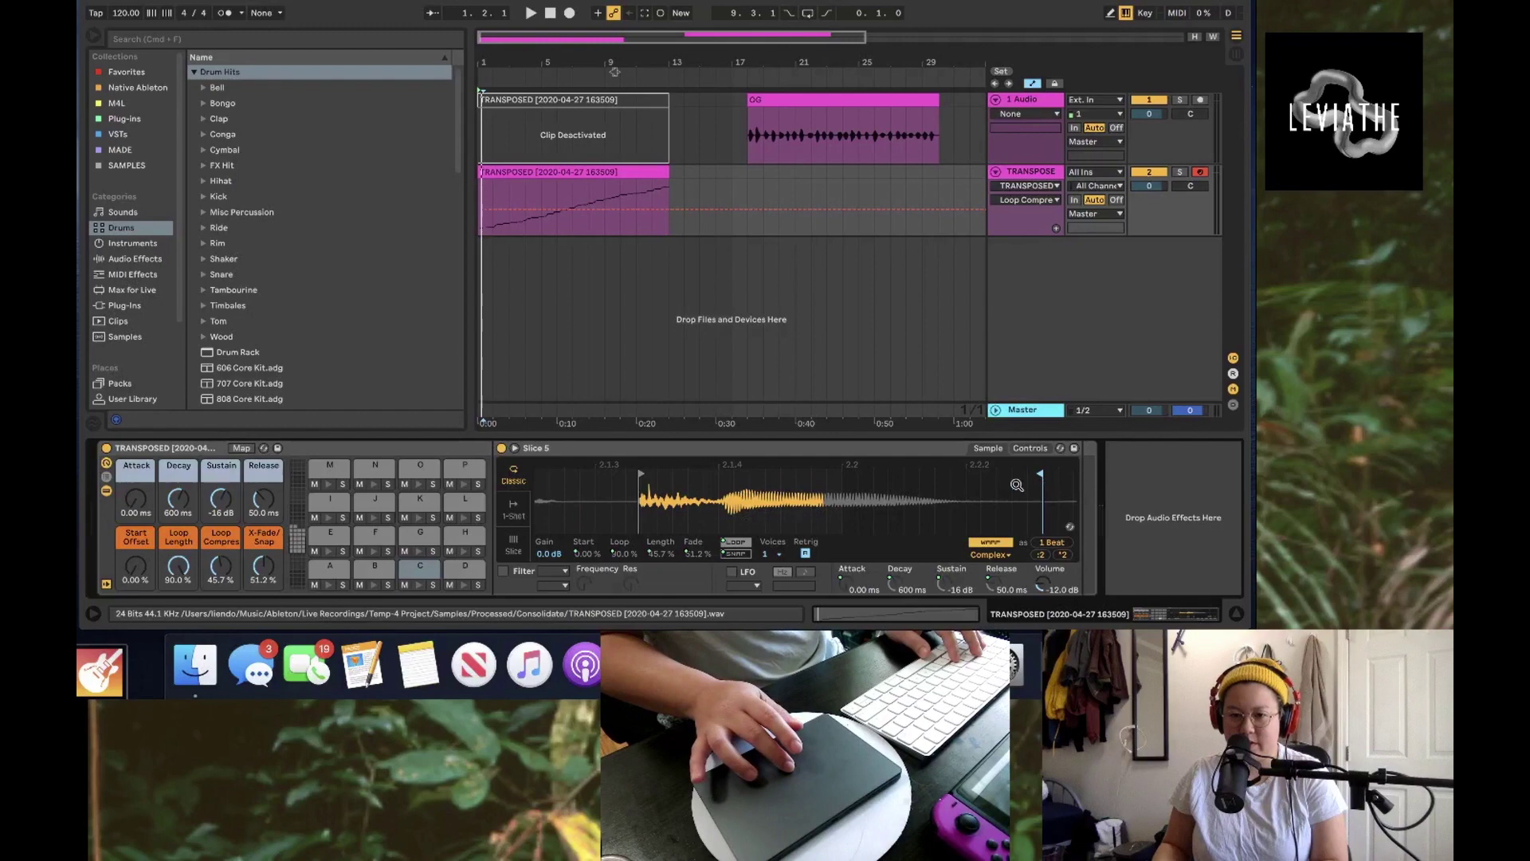
{"action": "left_click", "coordinate": [332, 571]}
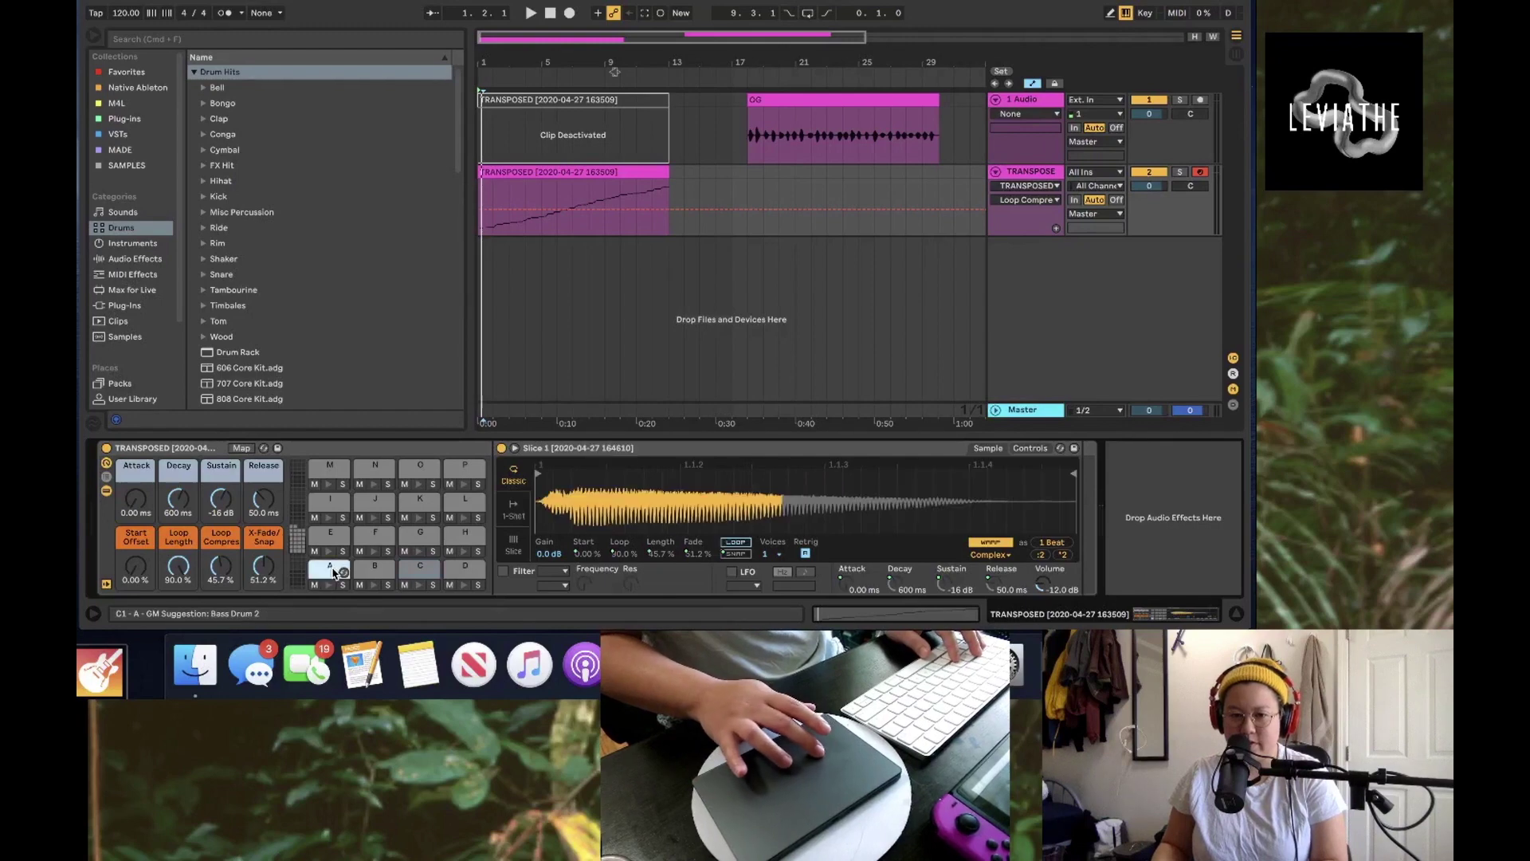
{"action": "left_click", "coordinate": [414, 568]}
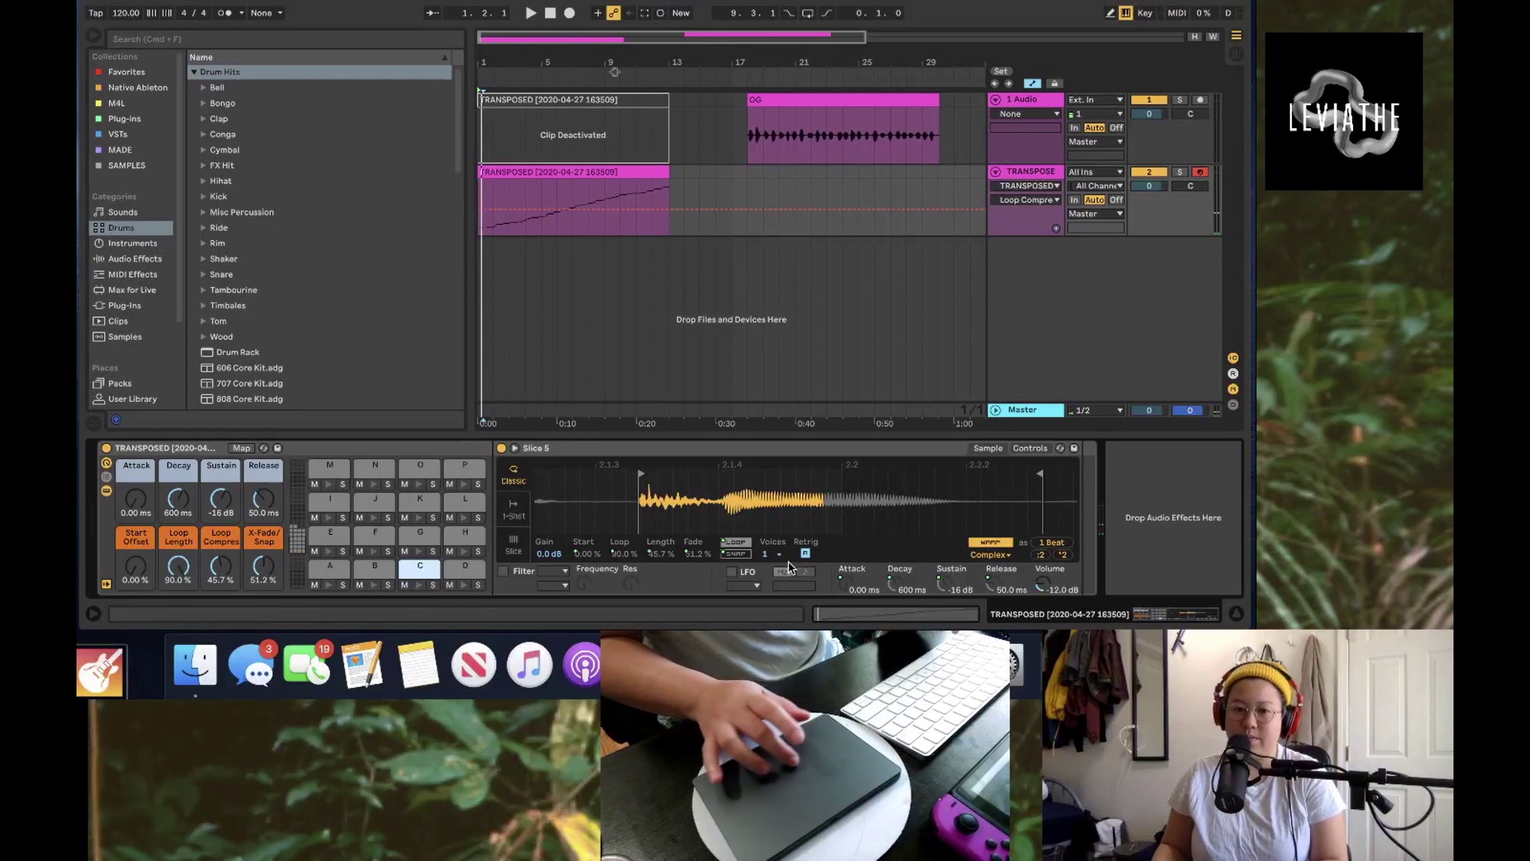
{"action": "left_click", "coordinate": [741, 544]}
Step: Delete every Loop Length macro mapping and copy Slice 5's Loop-on setting to its sibling pads
{"action": "right_click", "coordinate": [741, 547]}
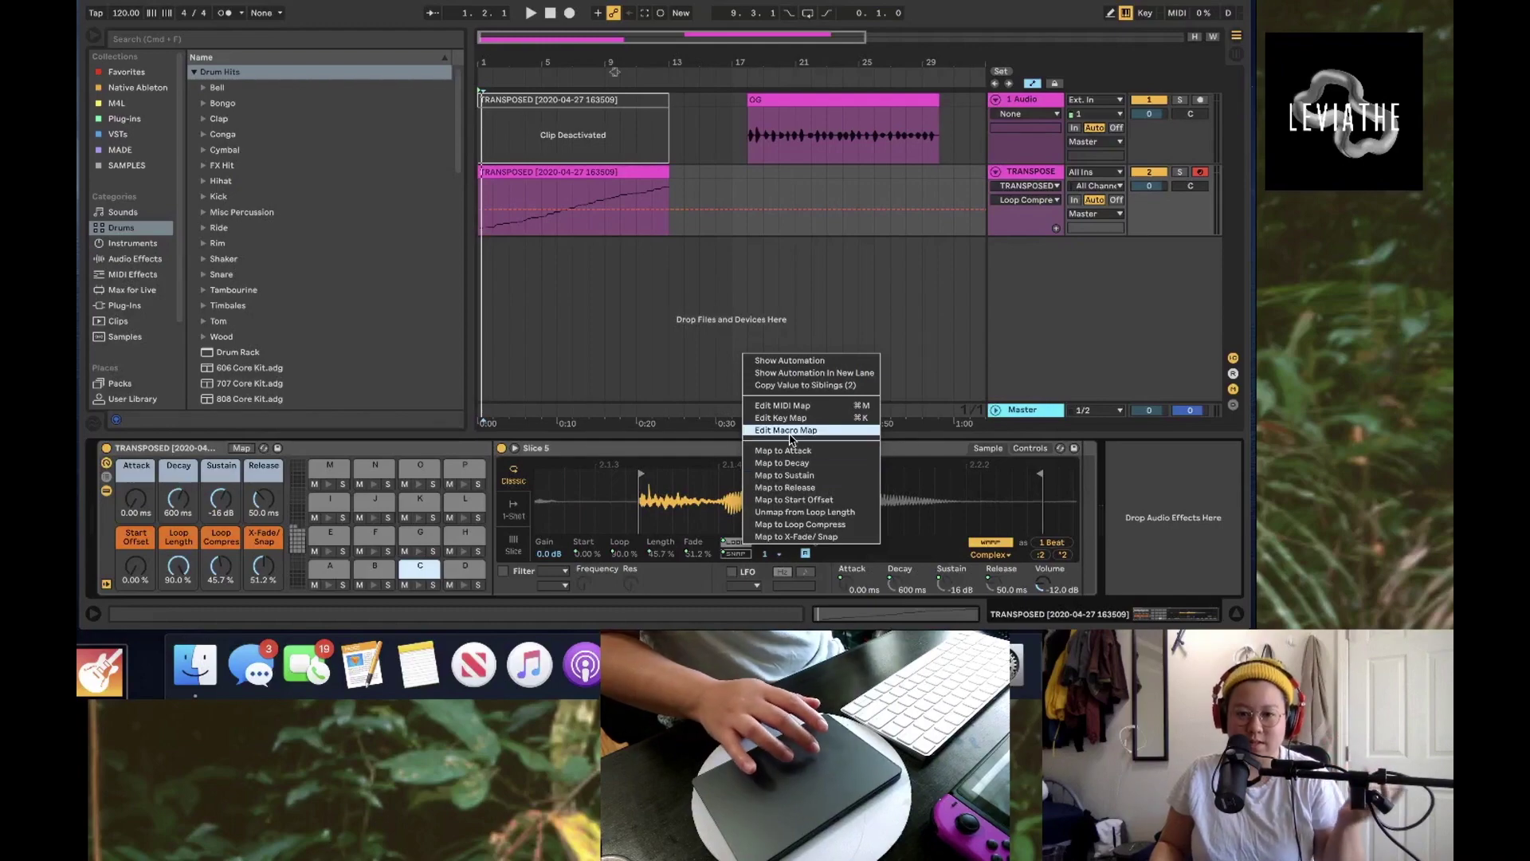
{"action": "left_click", "coordinate": [243, 451]}
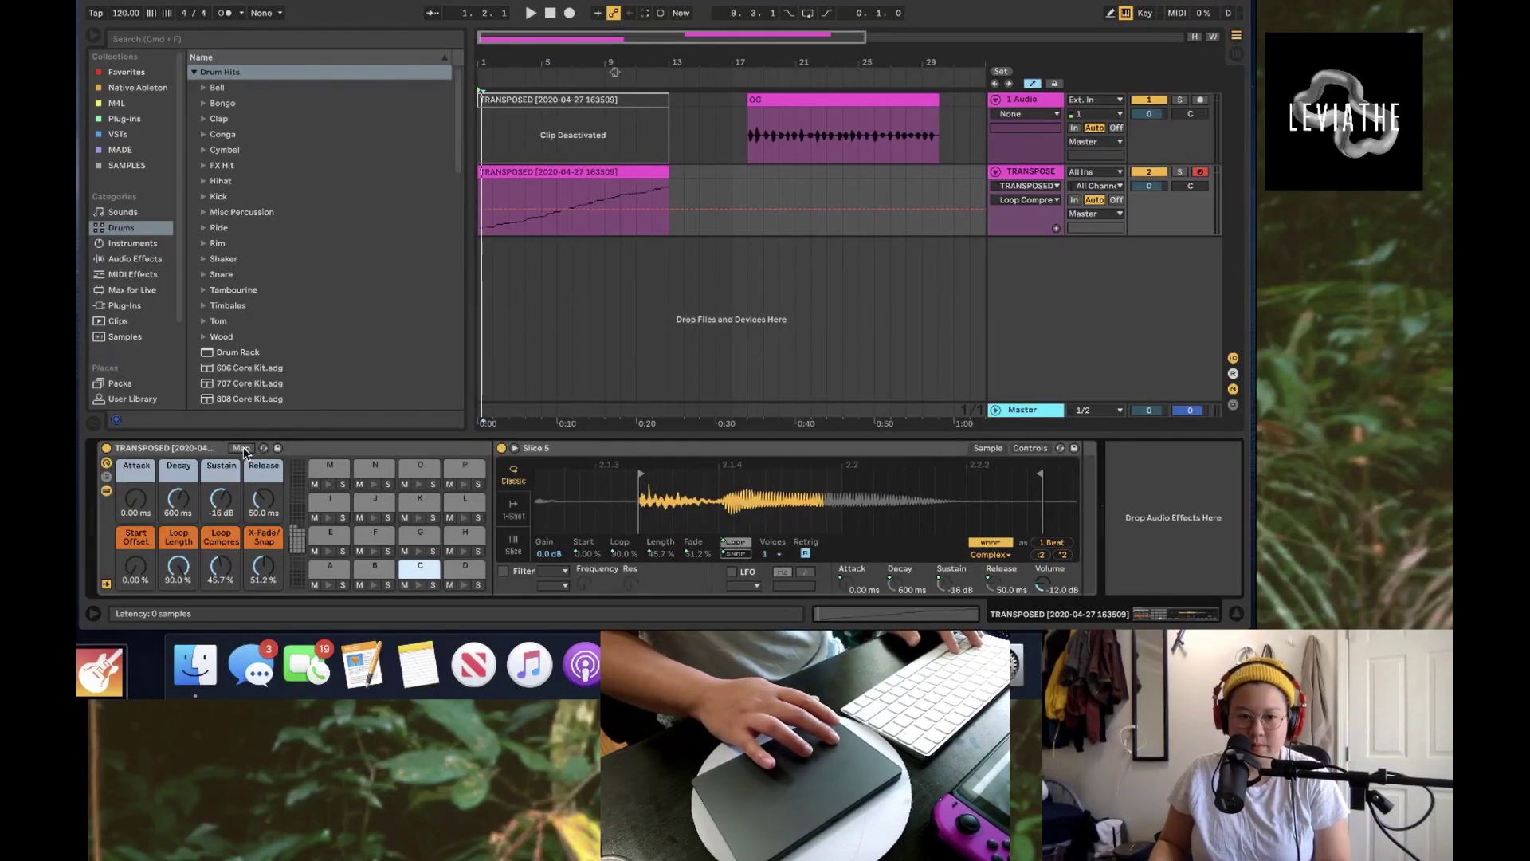
{"action": "left_click", "coordinate": [243, 451]}
{"action": "scroll", "coordinate": [110, 327], "scroll_direction": "down", "scroll_amount": 10}
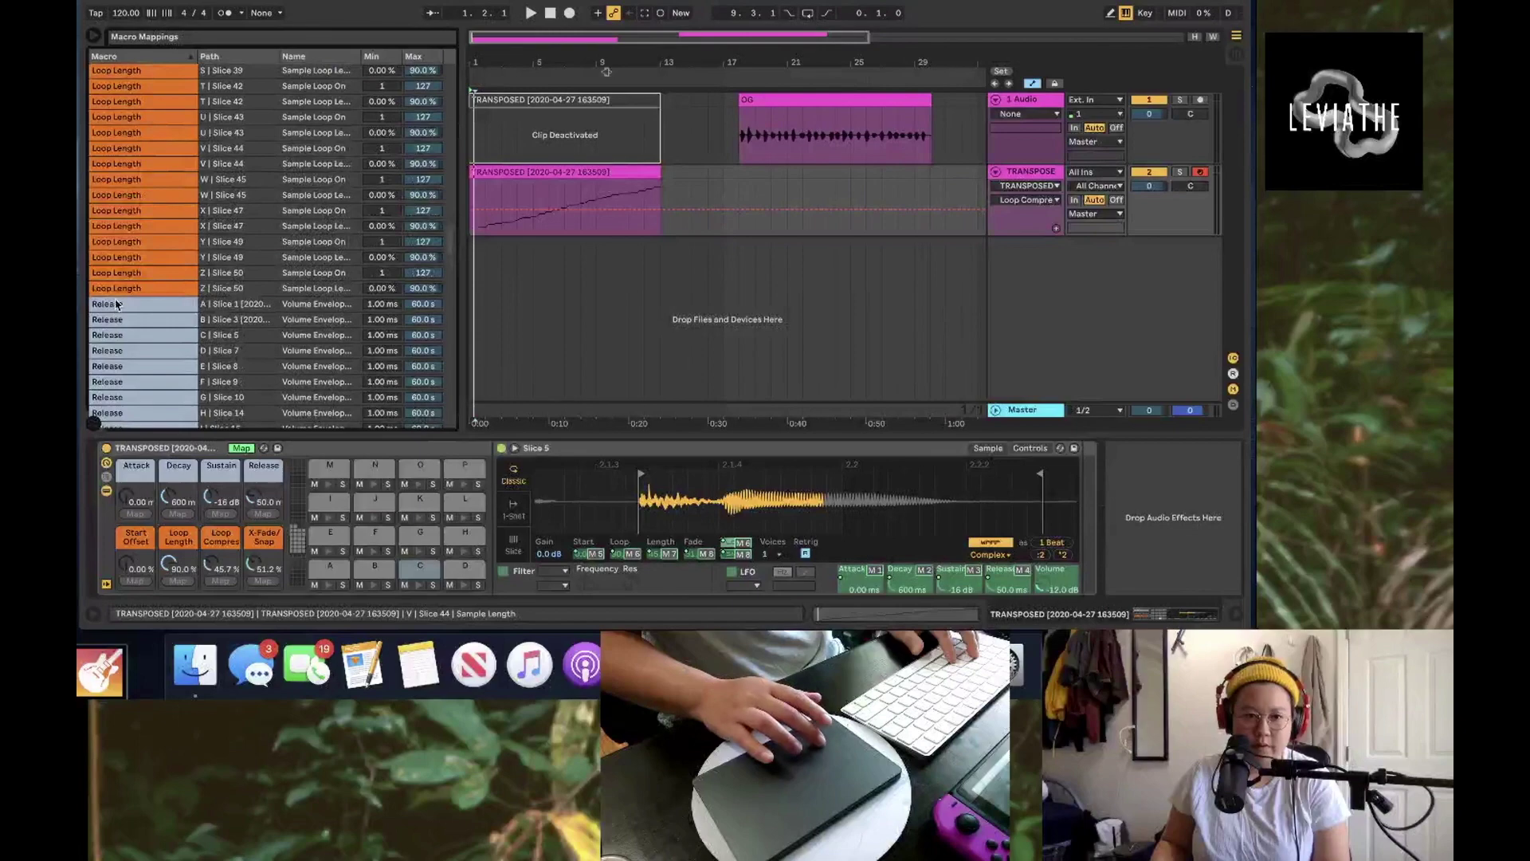
{"action": "scroll", "coordinate": [123, 290], "scroll_direction": "up", "scroll_amount": 12}
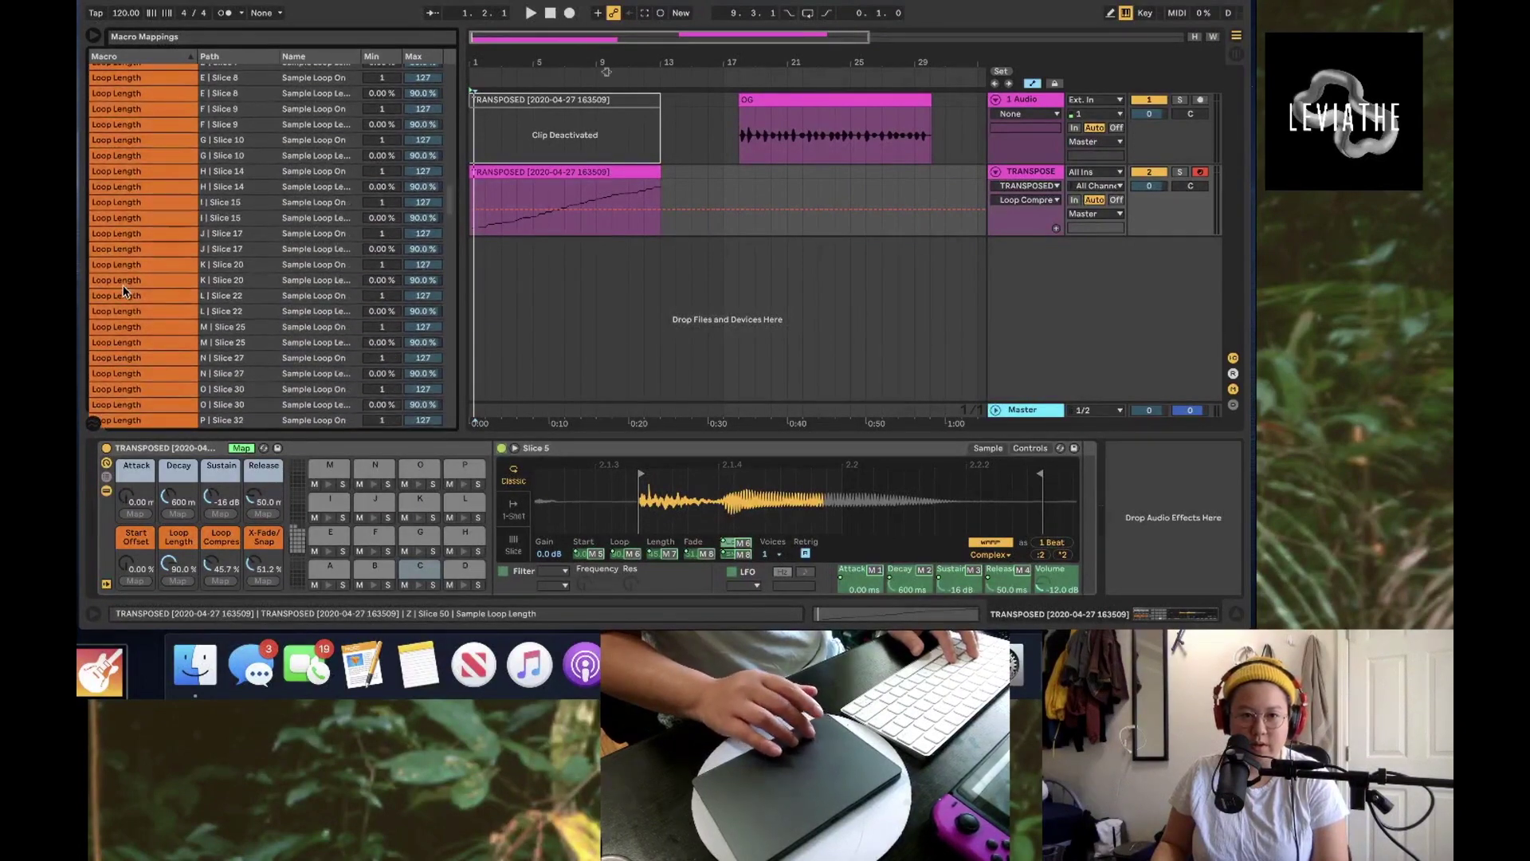
{"action": "scroll", "coordinate": [124, 291], "scroll_direction": "up", "scroll_amount": 5}
{"action": "left_click", "coordinate": [123, 322]}
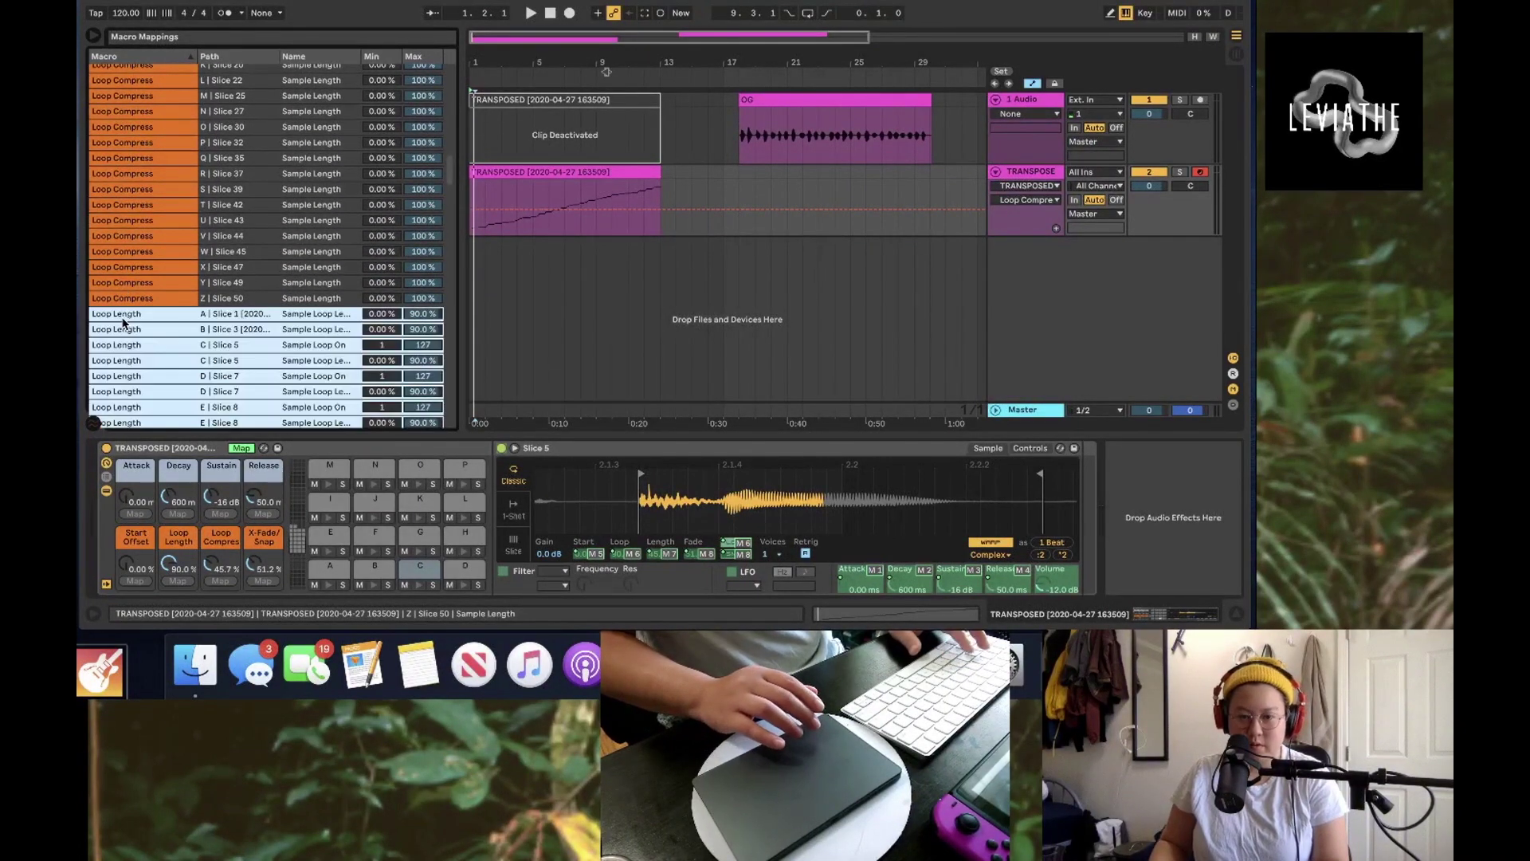
{"action": "key", "text": "Delete"}
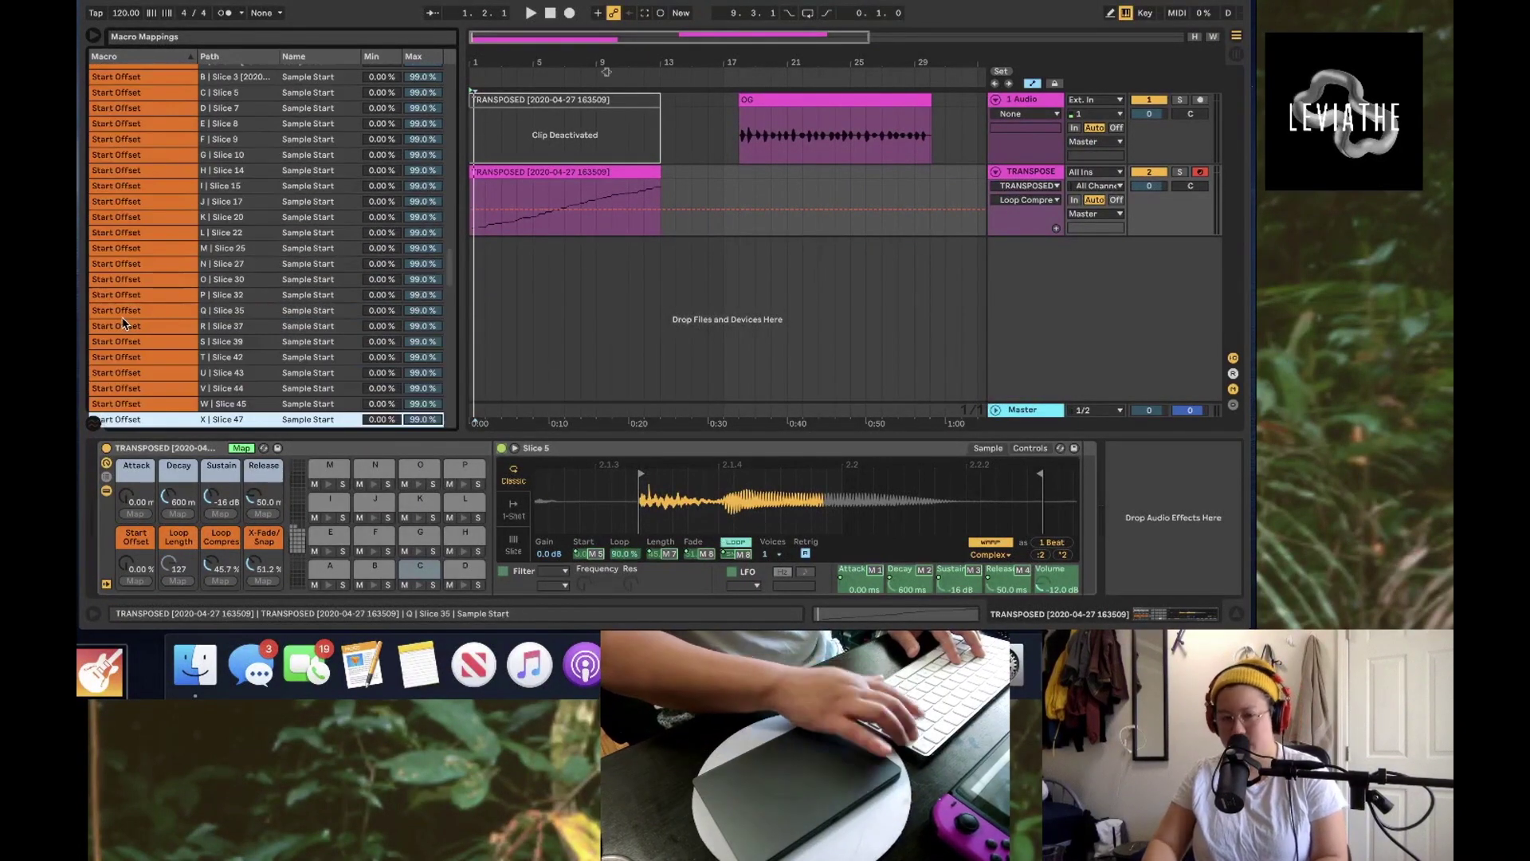
{"action": "left_click", "coordinate": [244, 449]}
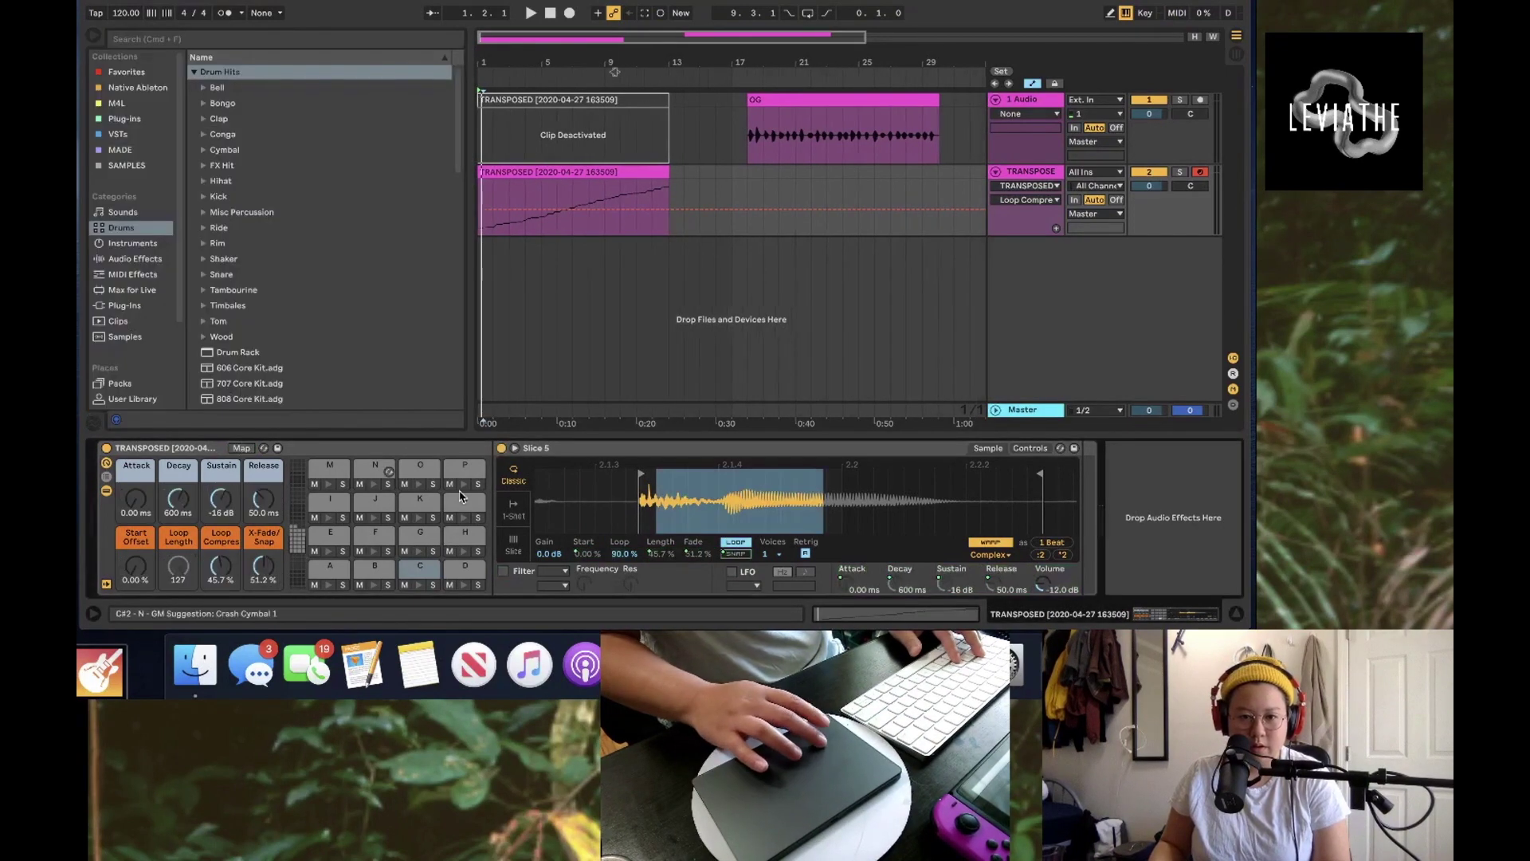
{"action": "right_click", "coordinate": [734, 545]}
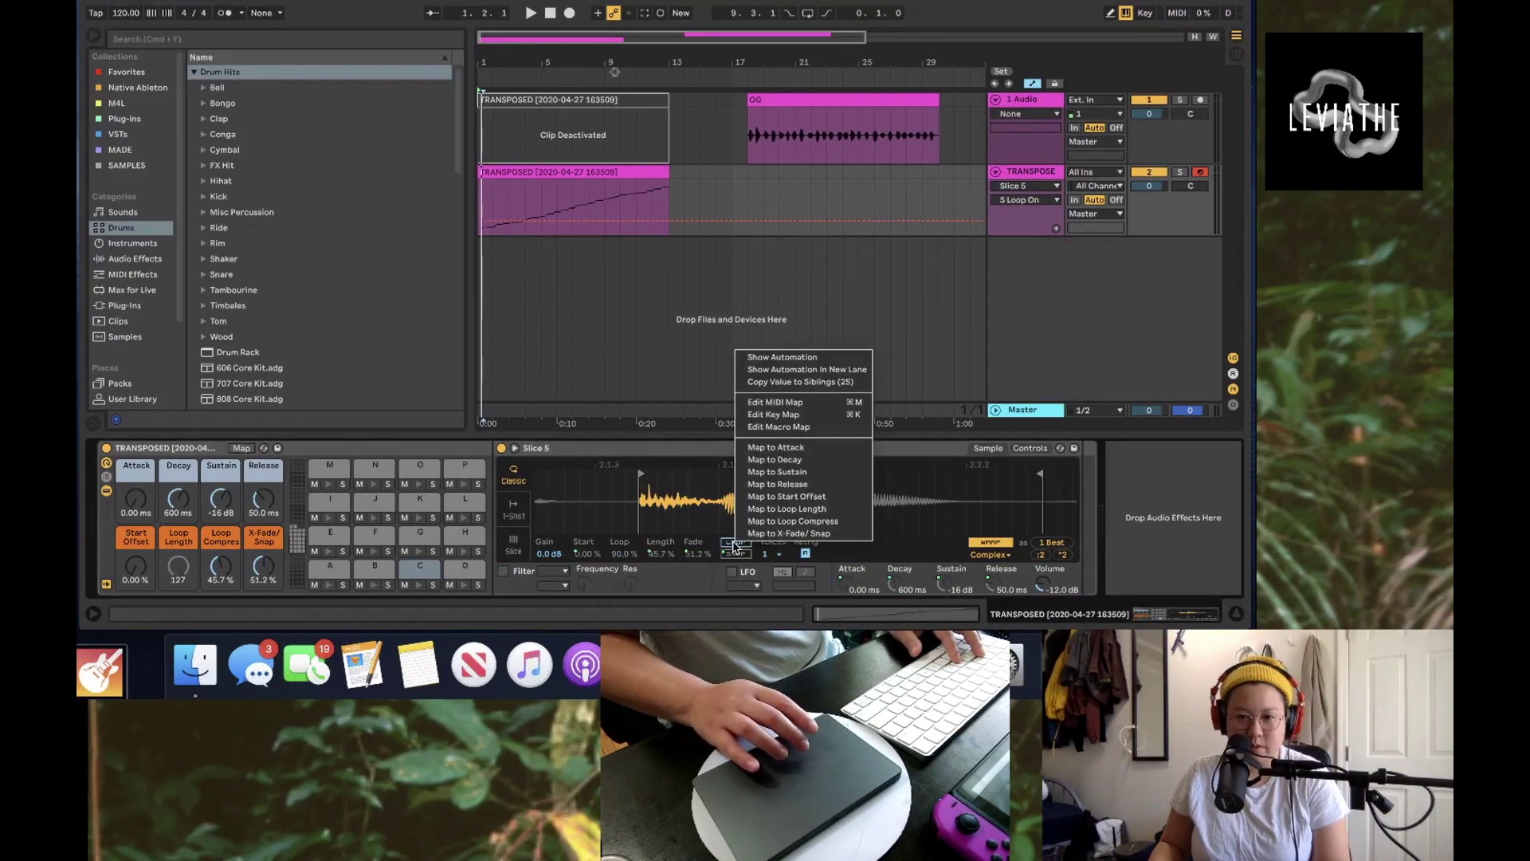
{"action": "left_click", "coordinate": [800, 382]}
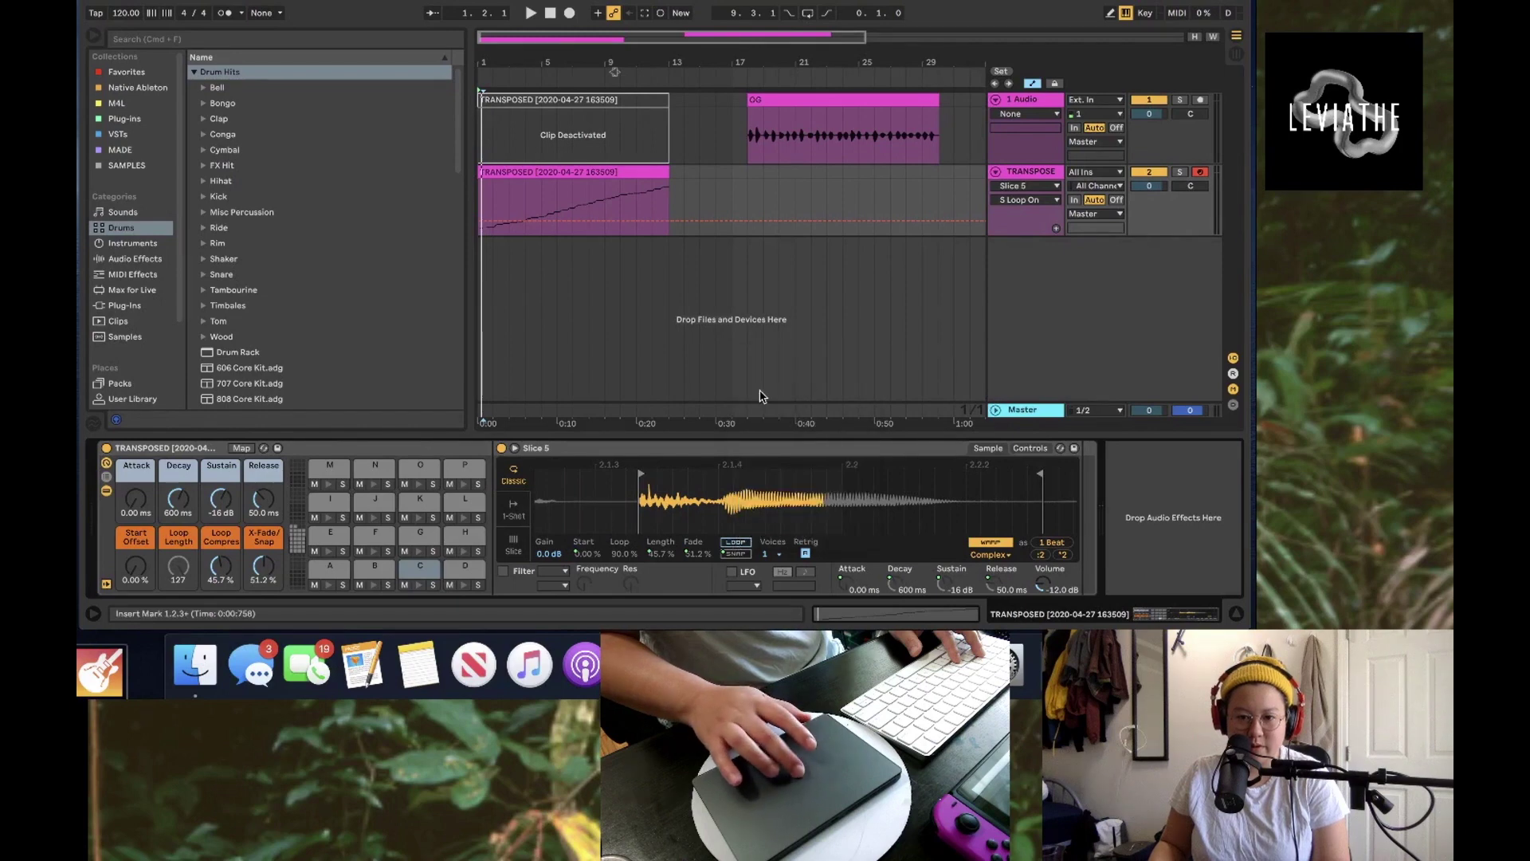
Step: Audition pads G and C, crop pad D's slice end shorter and lengthen pad E's slightly
{"action": "left_click", "coordinate": [393, 564]}
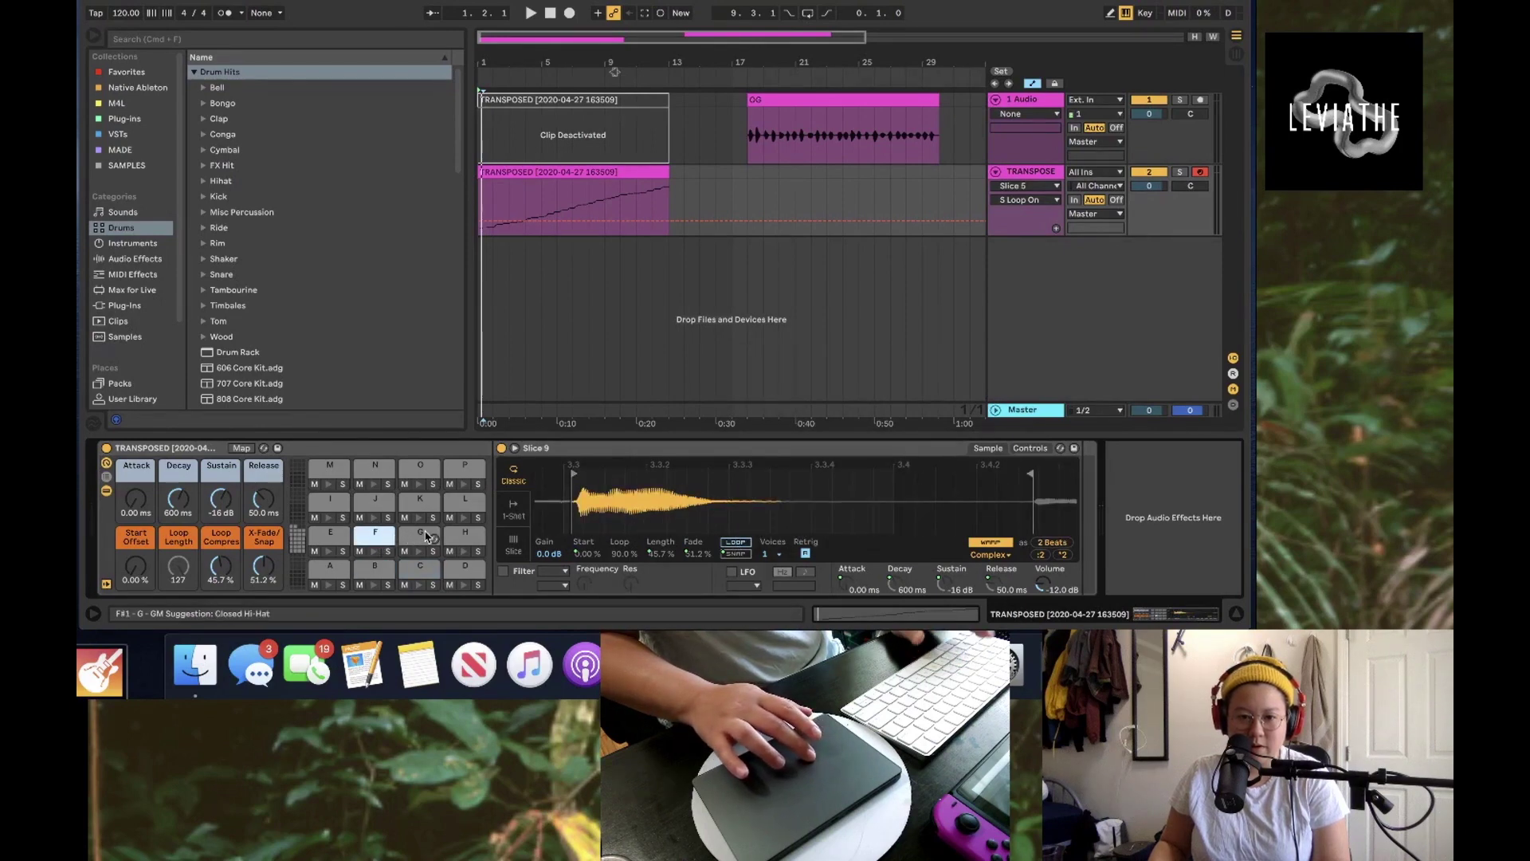
{"action": "left_click", "coordinate": [420, 535]}
{"action": "left_click", "coordinate": [414, 572]}
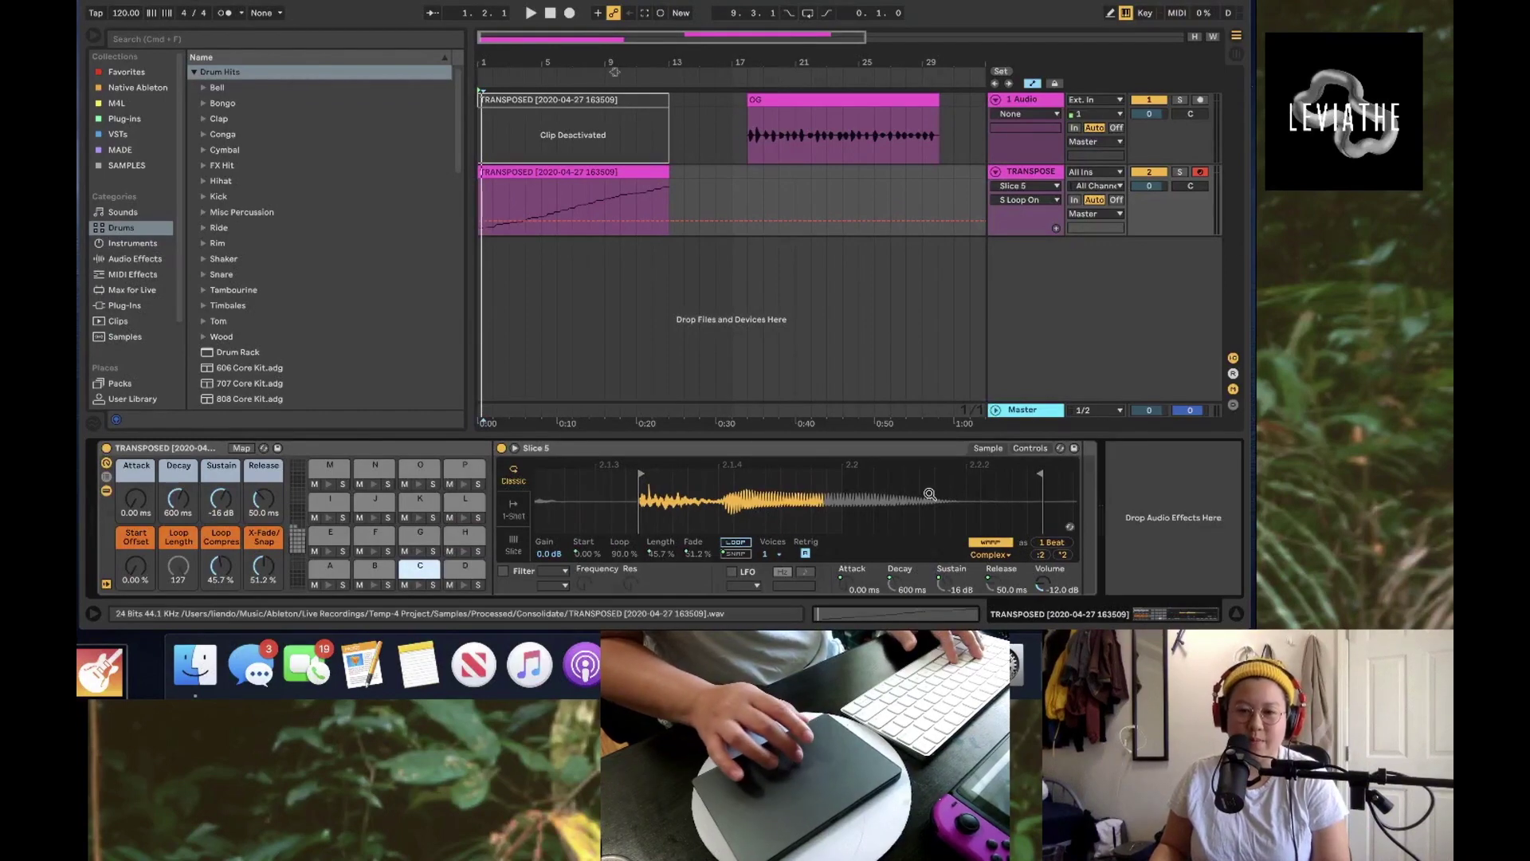
{"action": "key", "text": "e"}
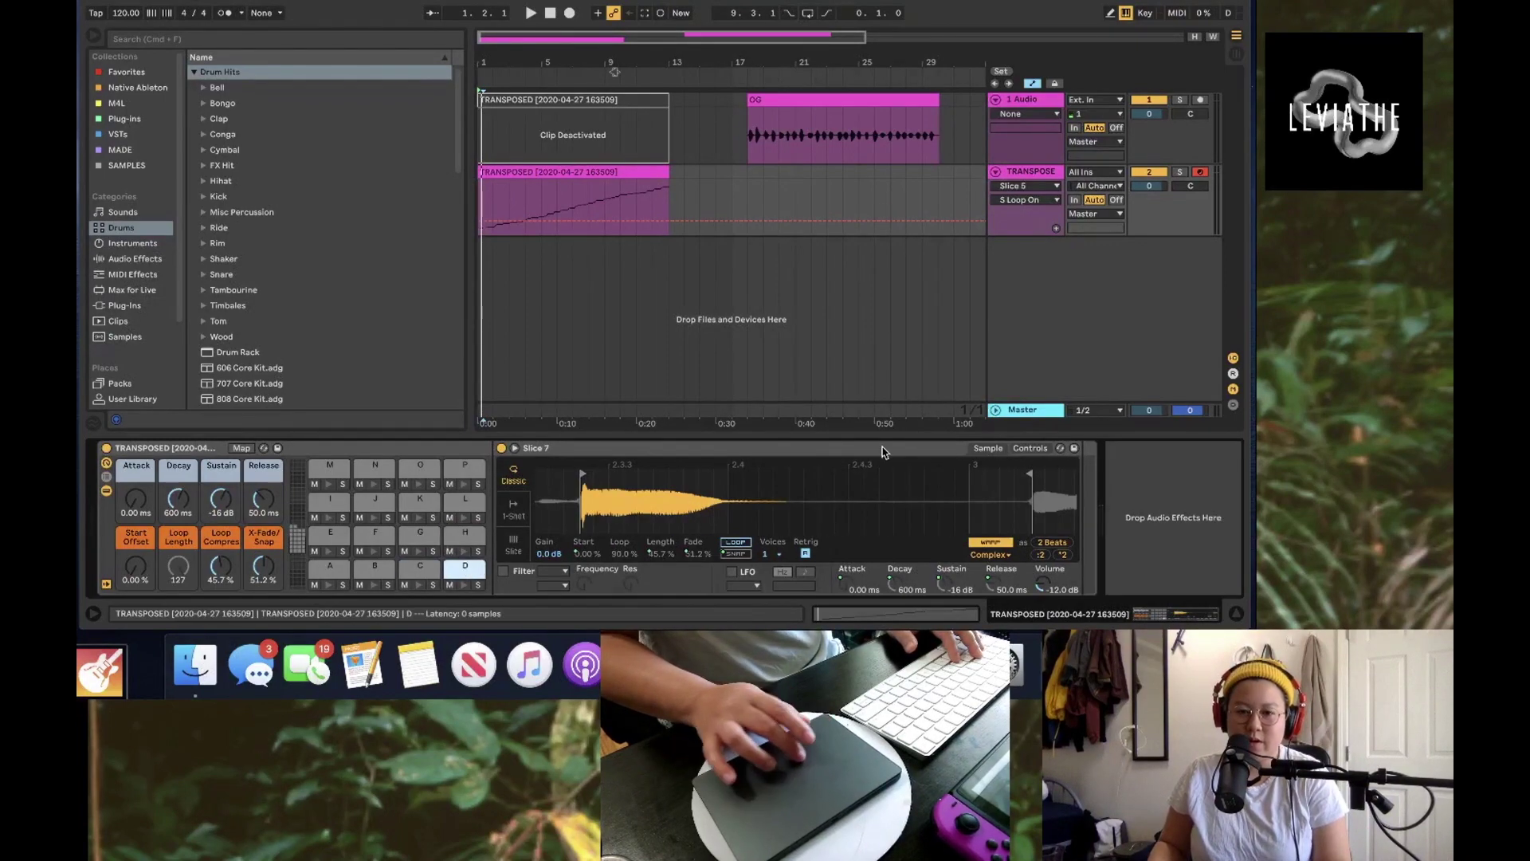
{"action": "left_click_drag", "start_coordinate": [1029, 472], "coordinate": [767, 471]}
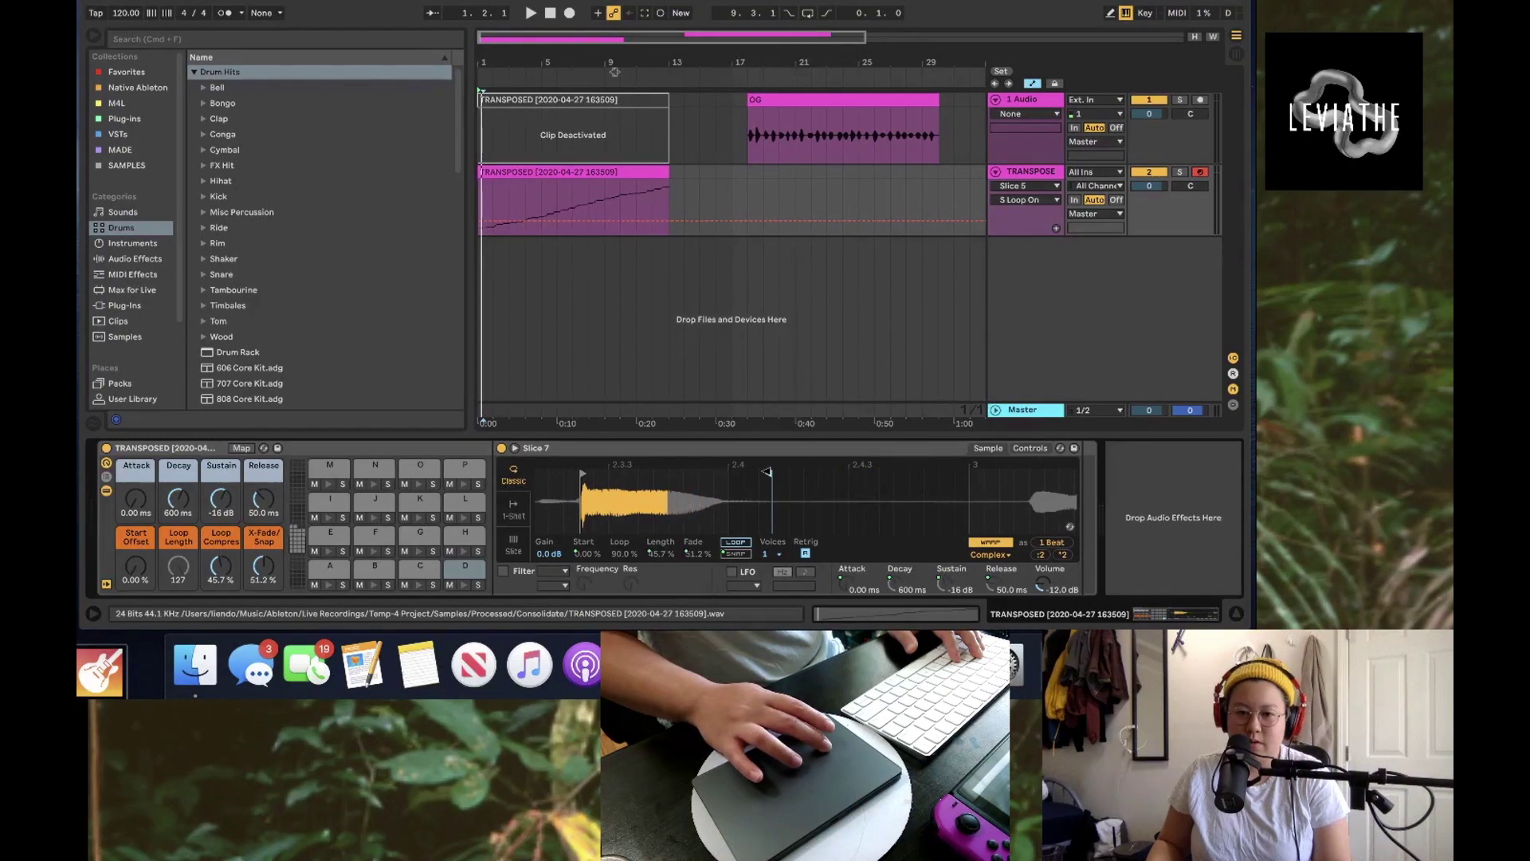
{"action": "key", "text": "d"}
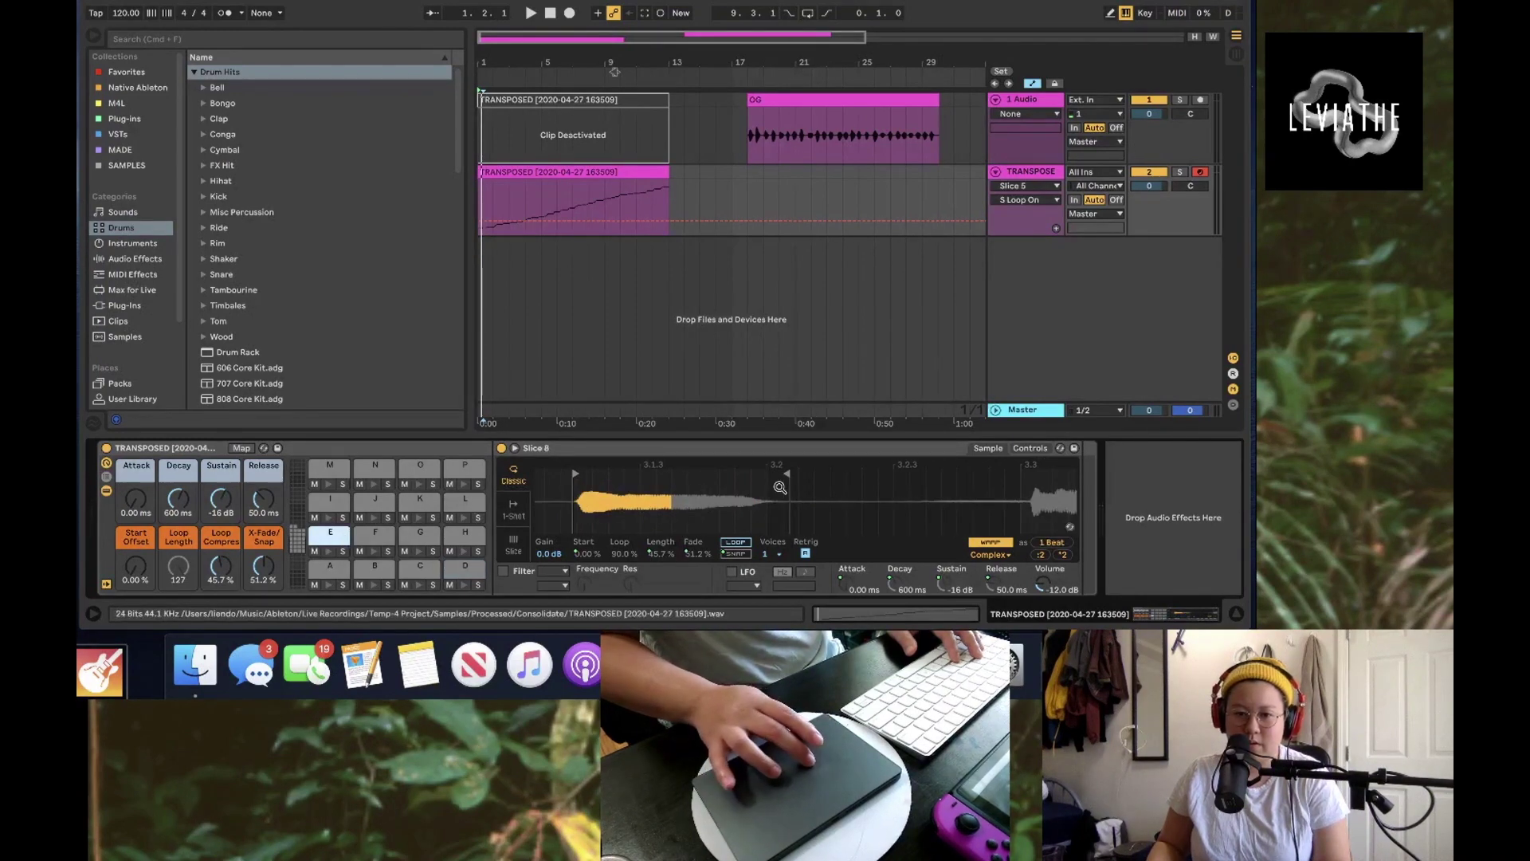
{"action": "left_click_drag", "start_coordinate": [778, 473], "coordinate": [806, 473]}
Step: Shorten pad F's slice to one beat and extend pad G's slice end slightly
{"action": "key", "text": "f"}
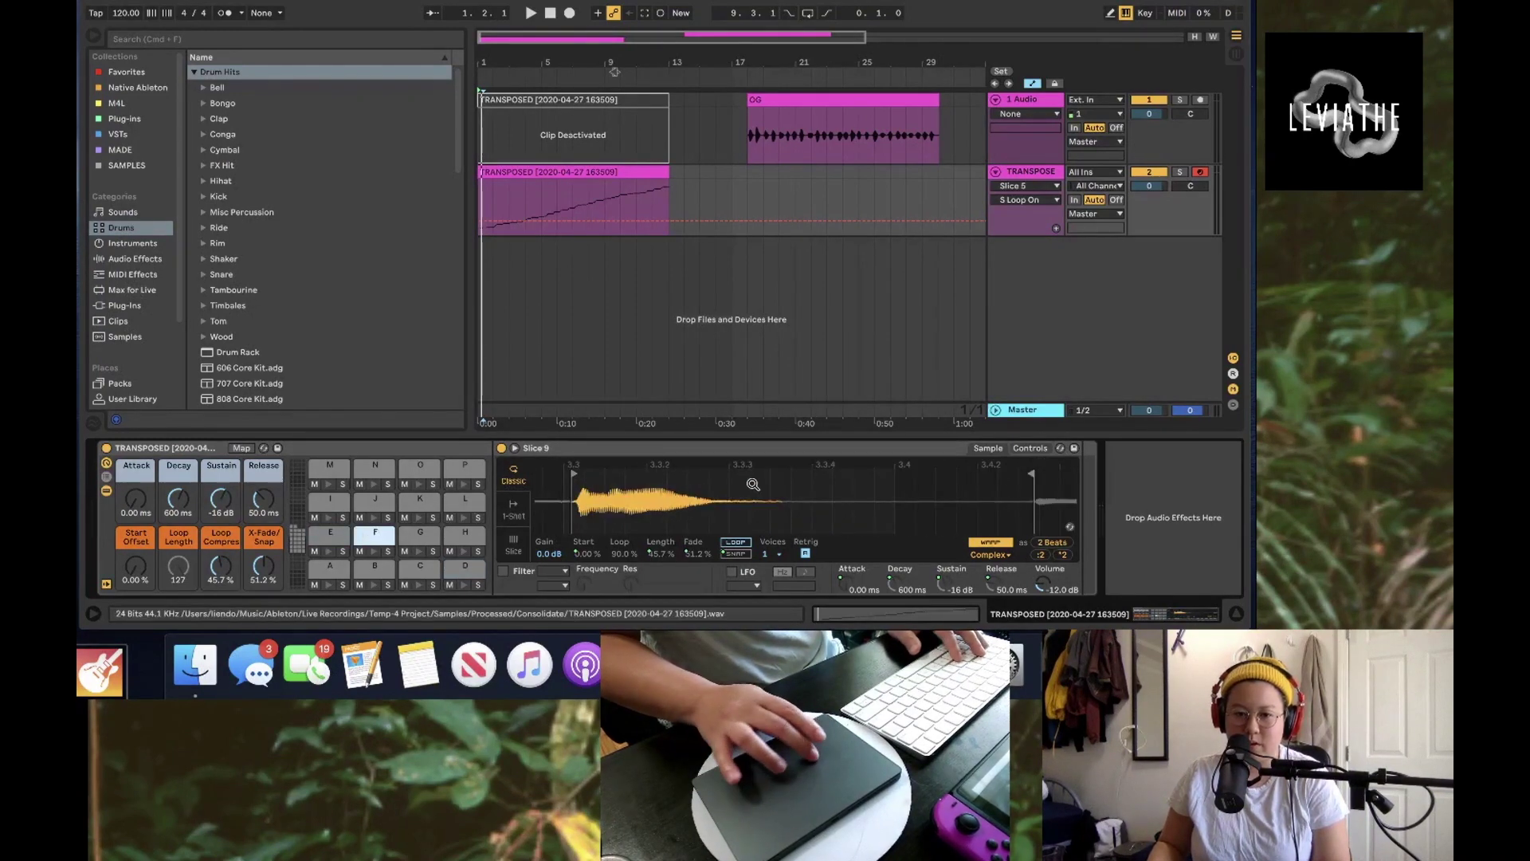
{"action": "left_click_drag", "start_coordinate": [1029, 475], "coordinate": [791, 474]}
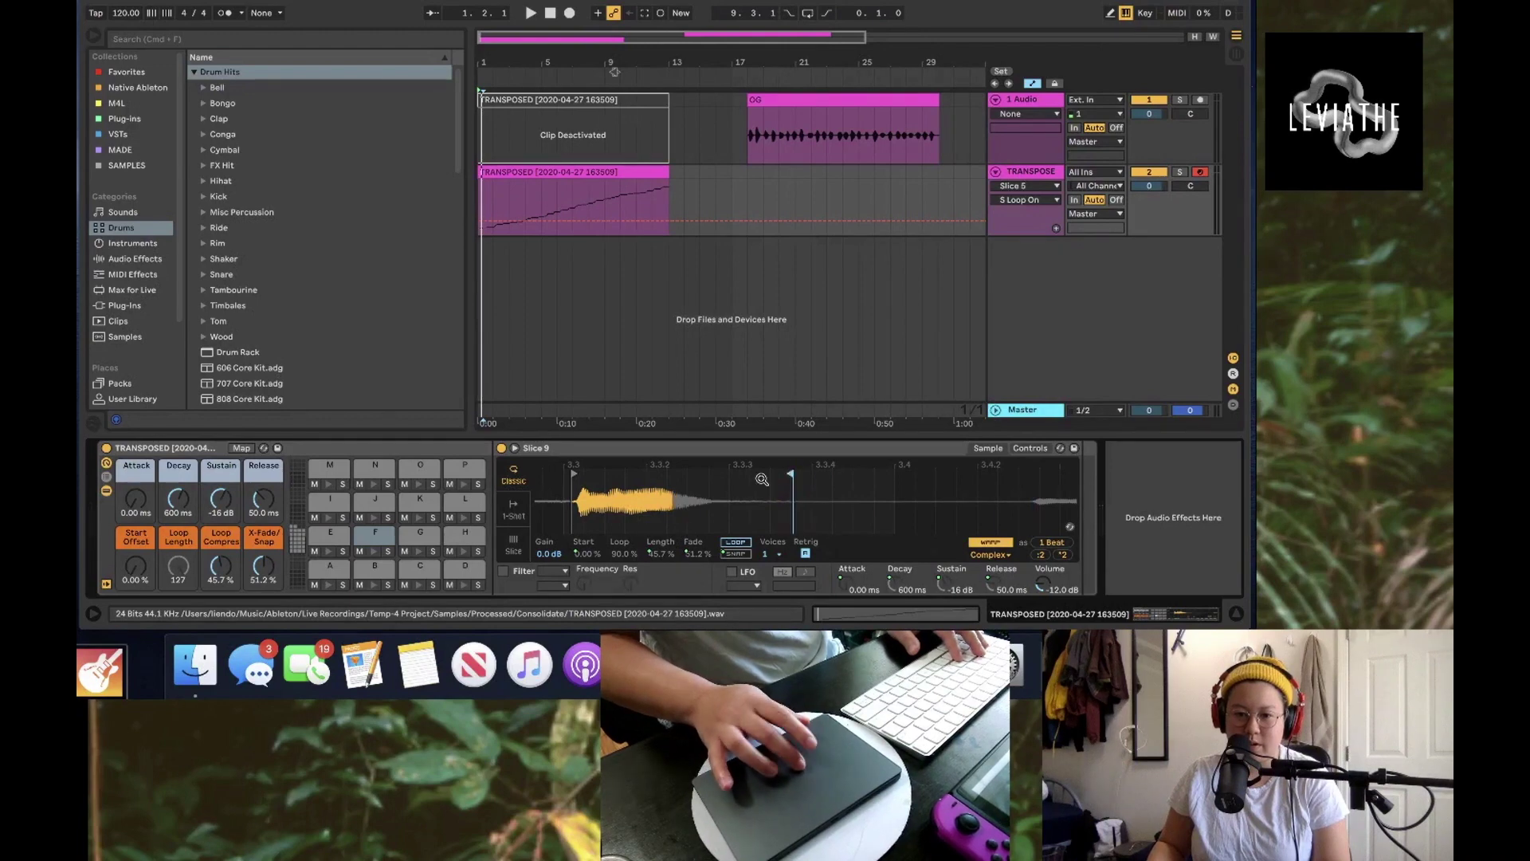
{"action": "left_click", "coordinate": [375, 536]}
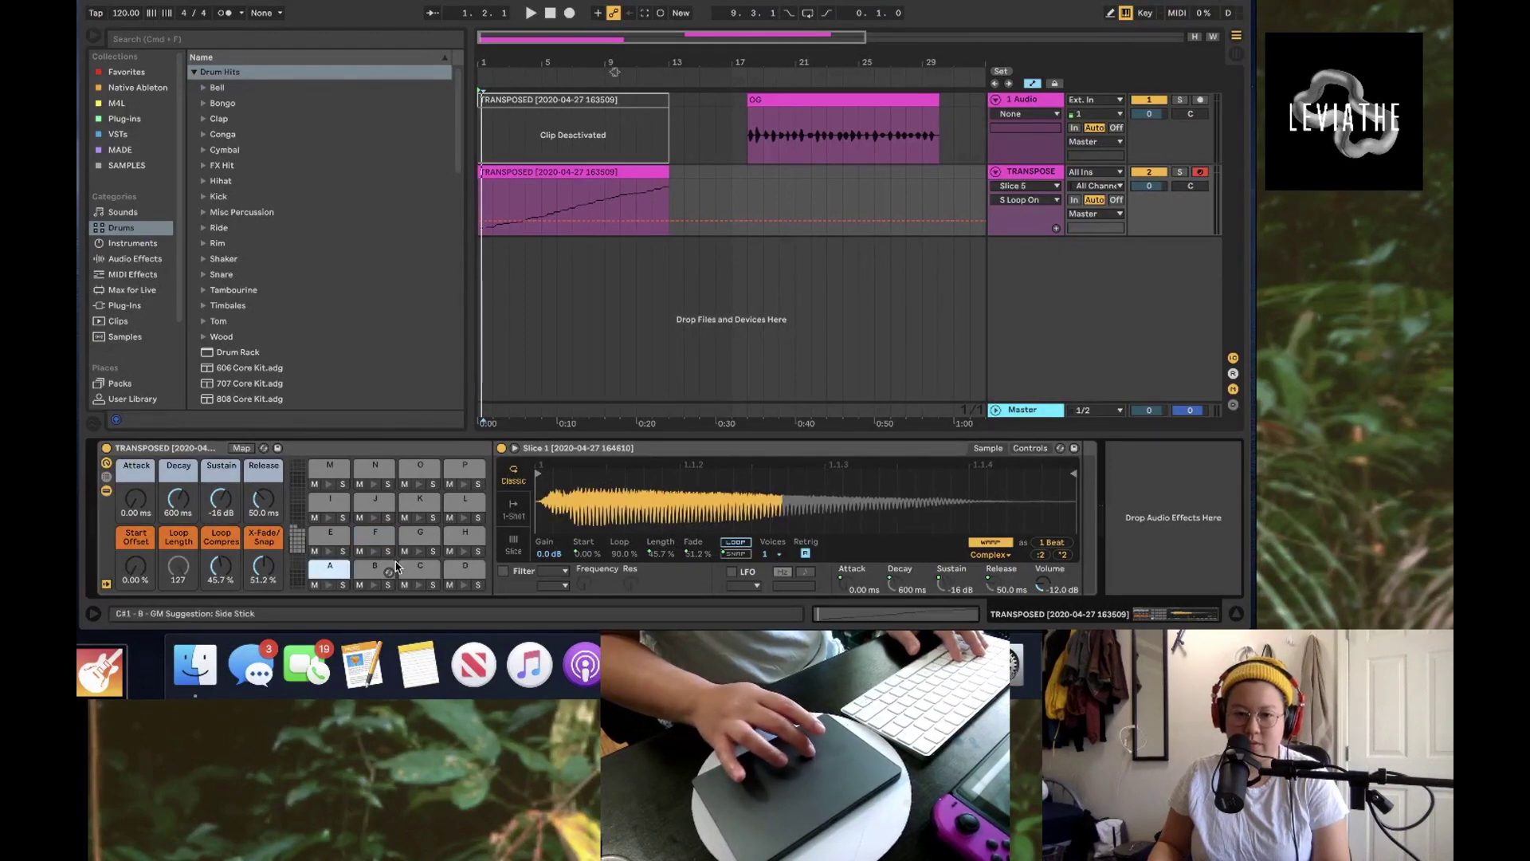
{"action": "left_click", "coordinate": [418, 538]}
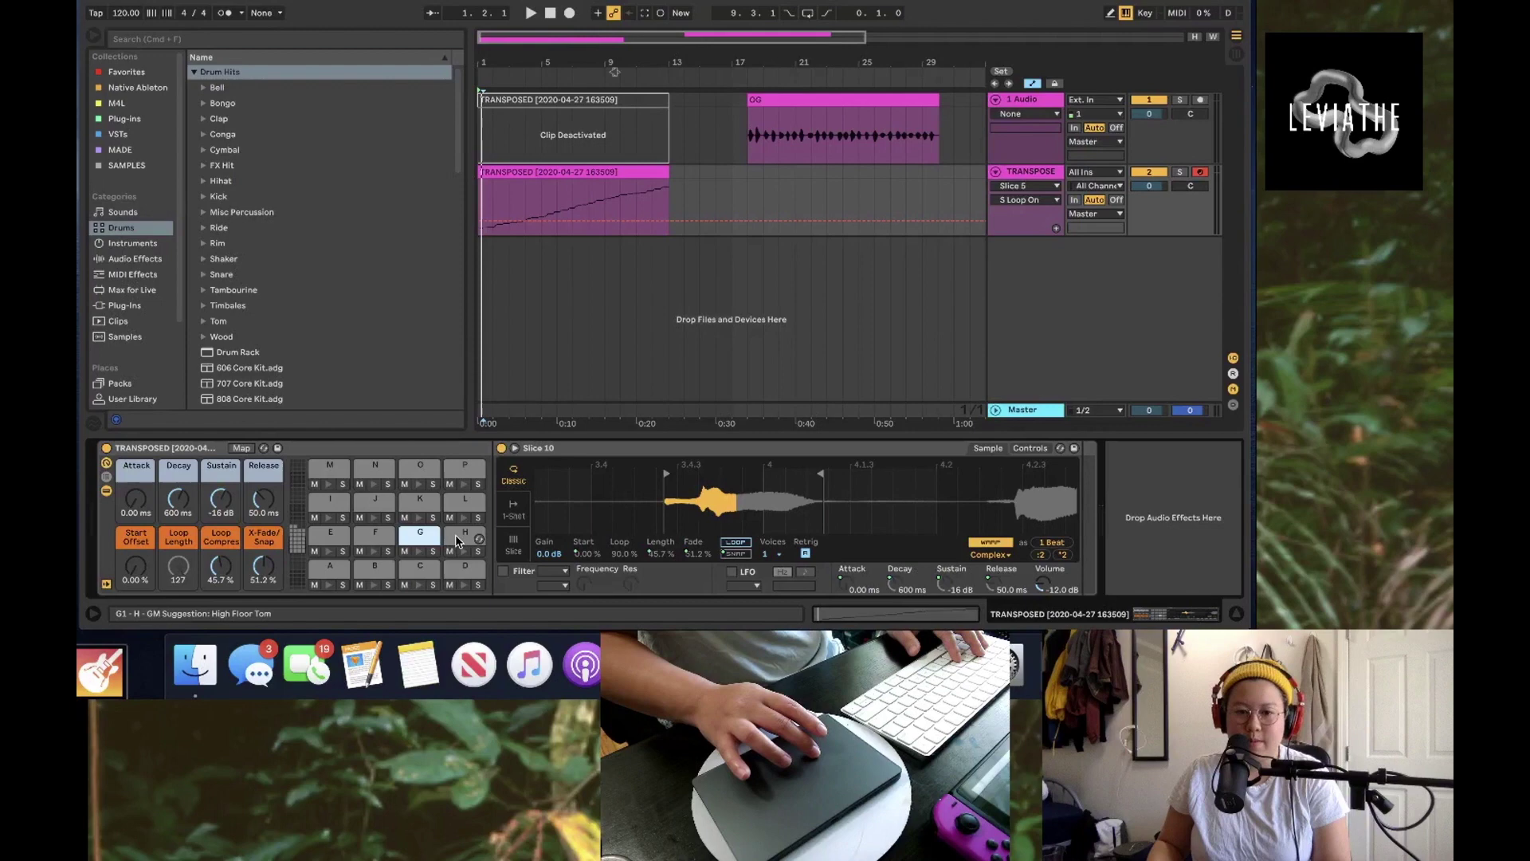
{"action": "left_click_drag", "start_coordinate": [820, 474], "coordinate": [850, 473]}
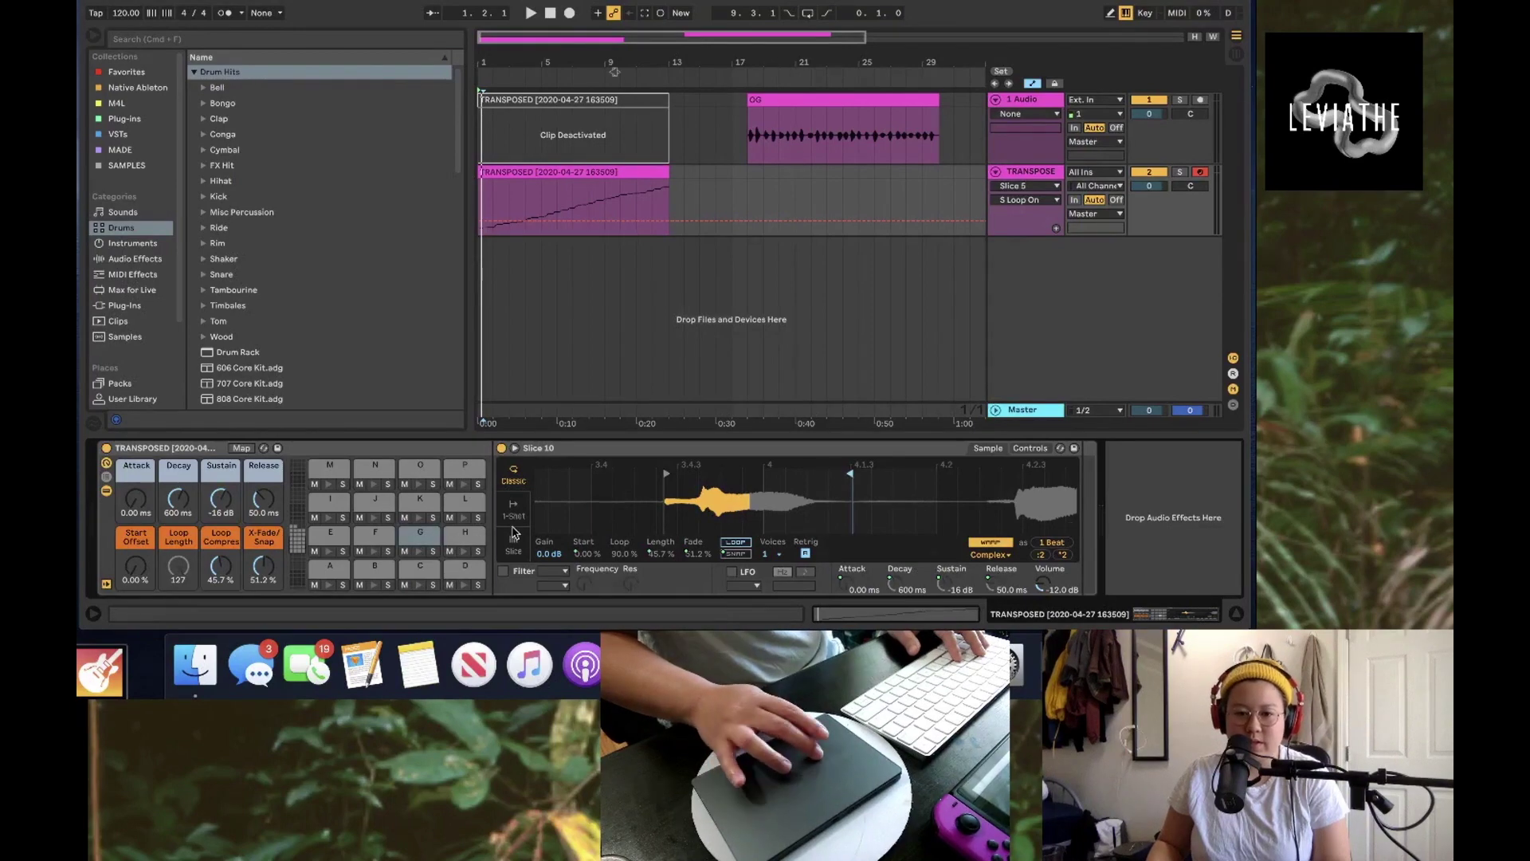
{"action": "left_click", "coordinate": [464, 534]}
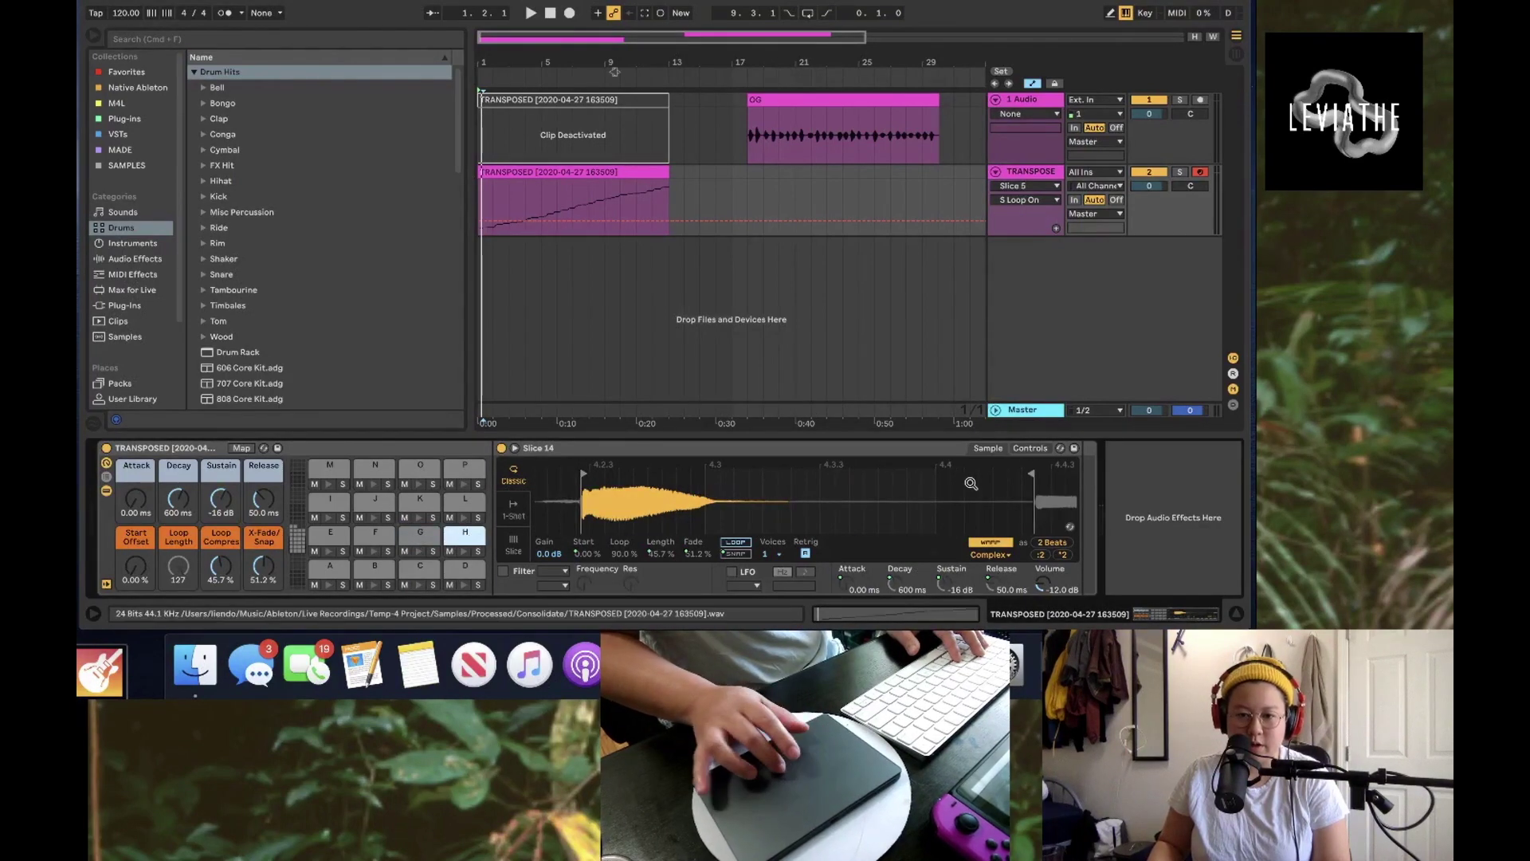
Step: Set pad H to 1 beat, move TRANSPOSED to bar 17, and insert an empty MIDI clip at bar 1
{"action": "left_click", "coordinate": [1041, 554]}
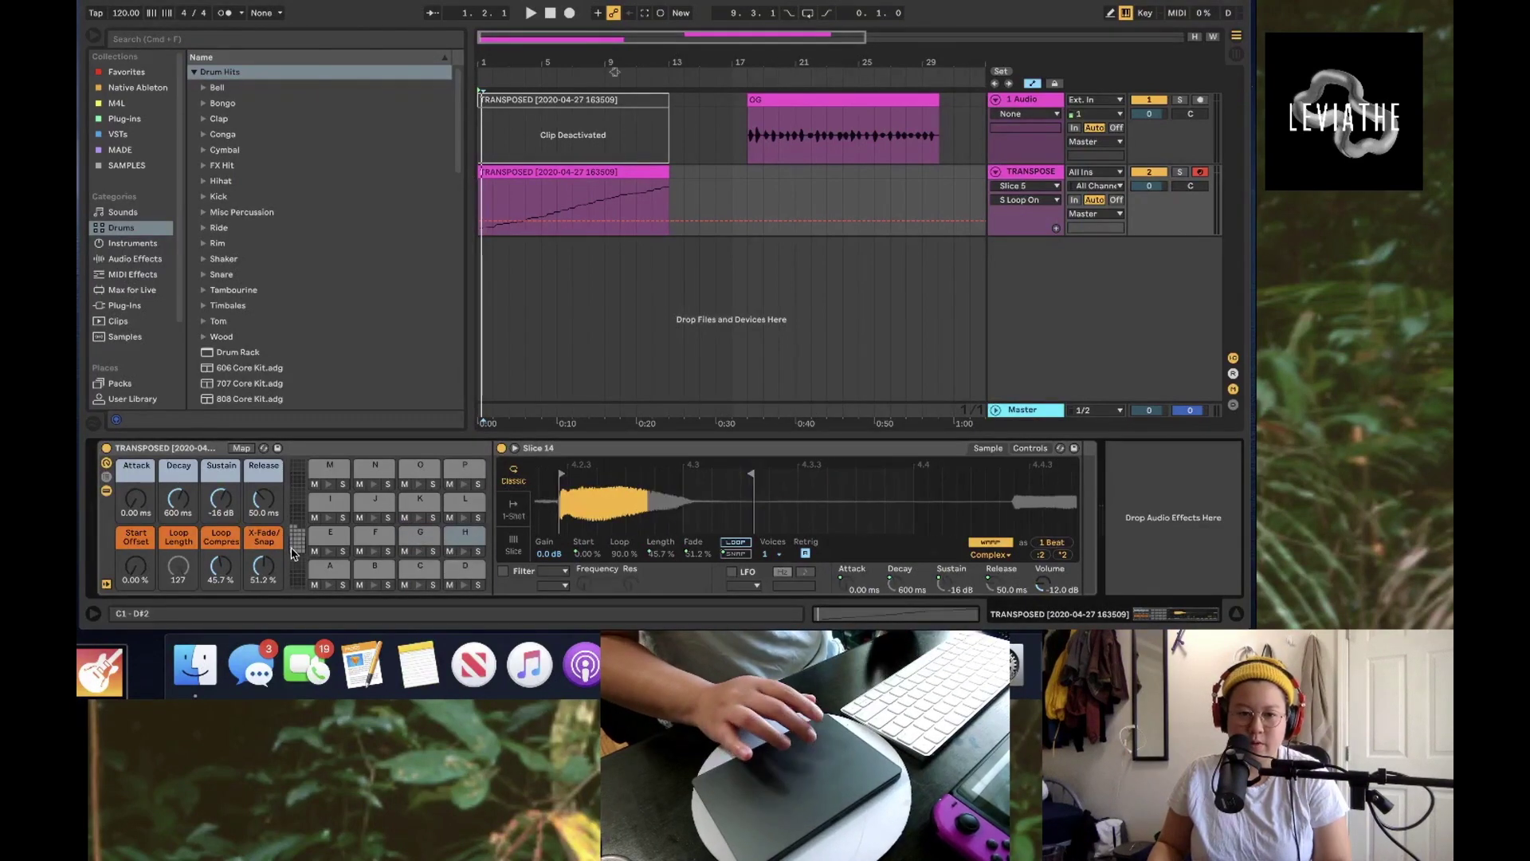
{"action": "left_click", "coordinate": [568, 170]}
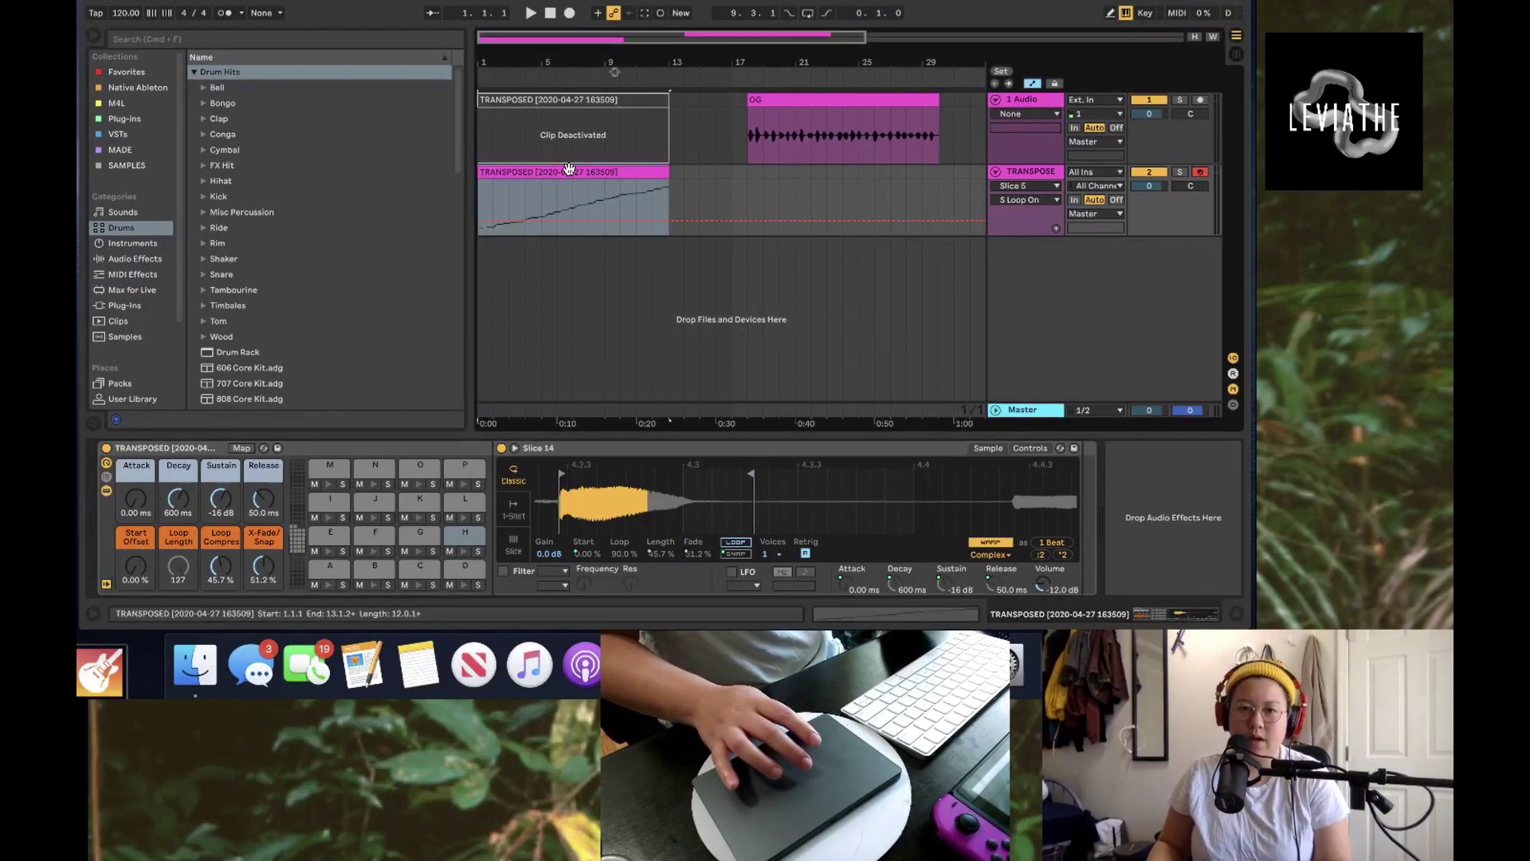
{"action": "left_click_drag", "start_coordinate": [568, 169], "coordinate": [833, 209]}
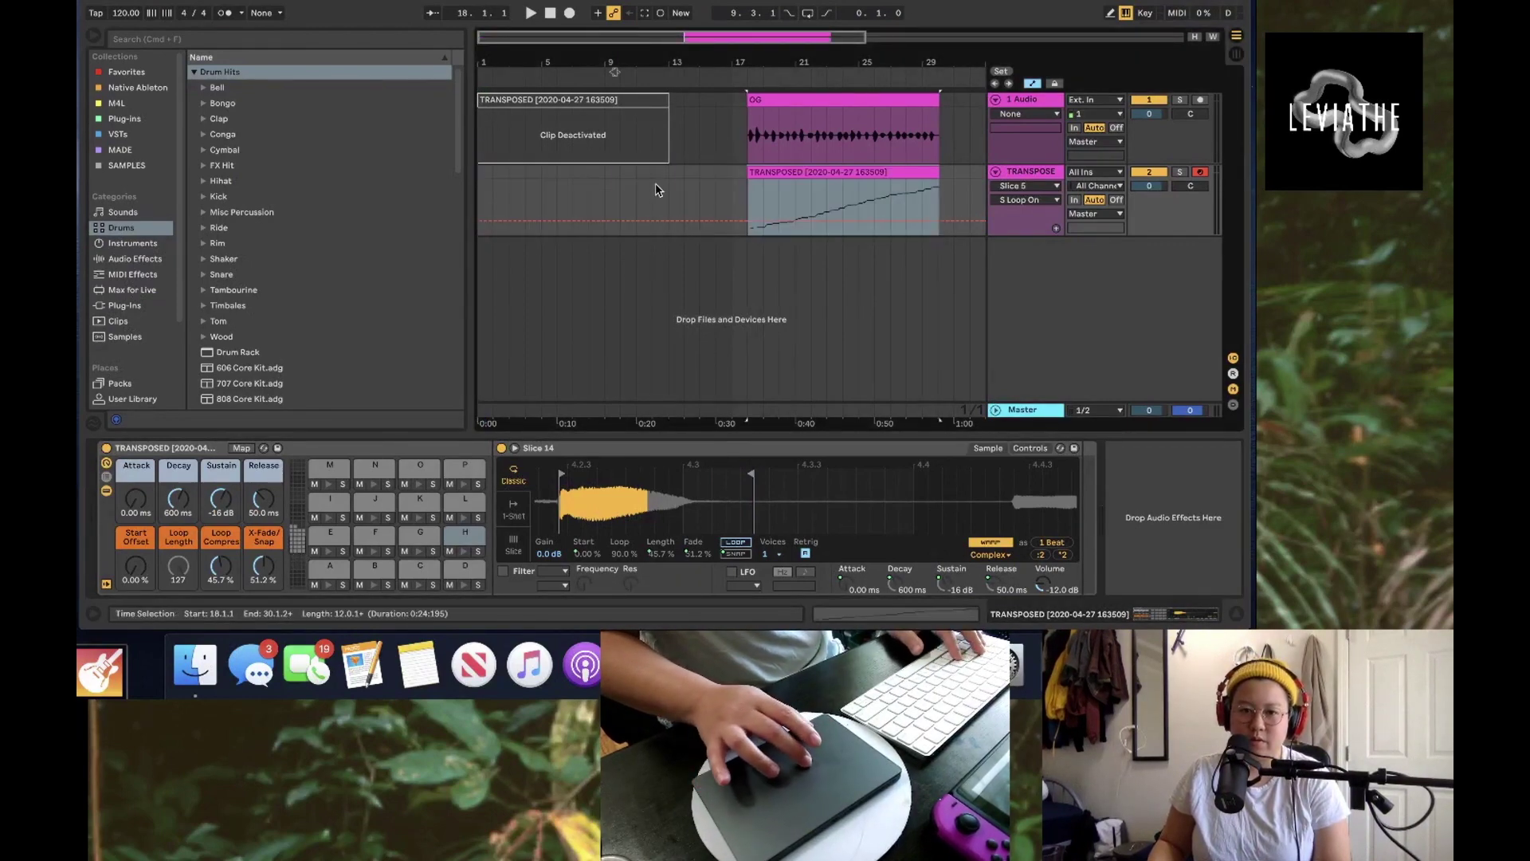
{"action": "left_click_drag", "start_coordinate": [538, 182], "coordinate": [468, 174]}
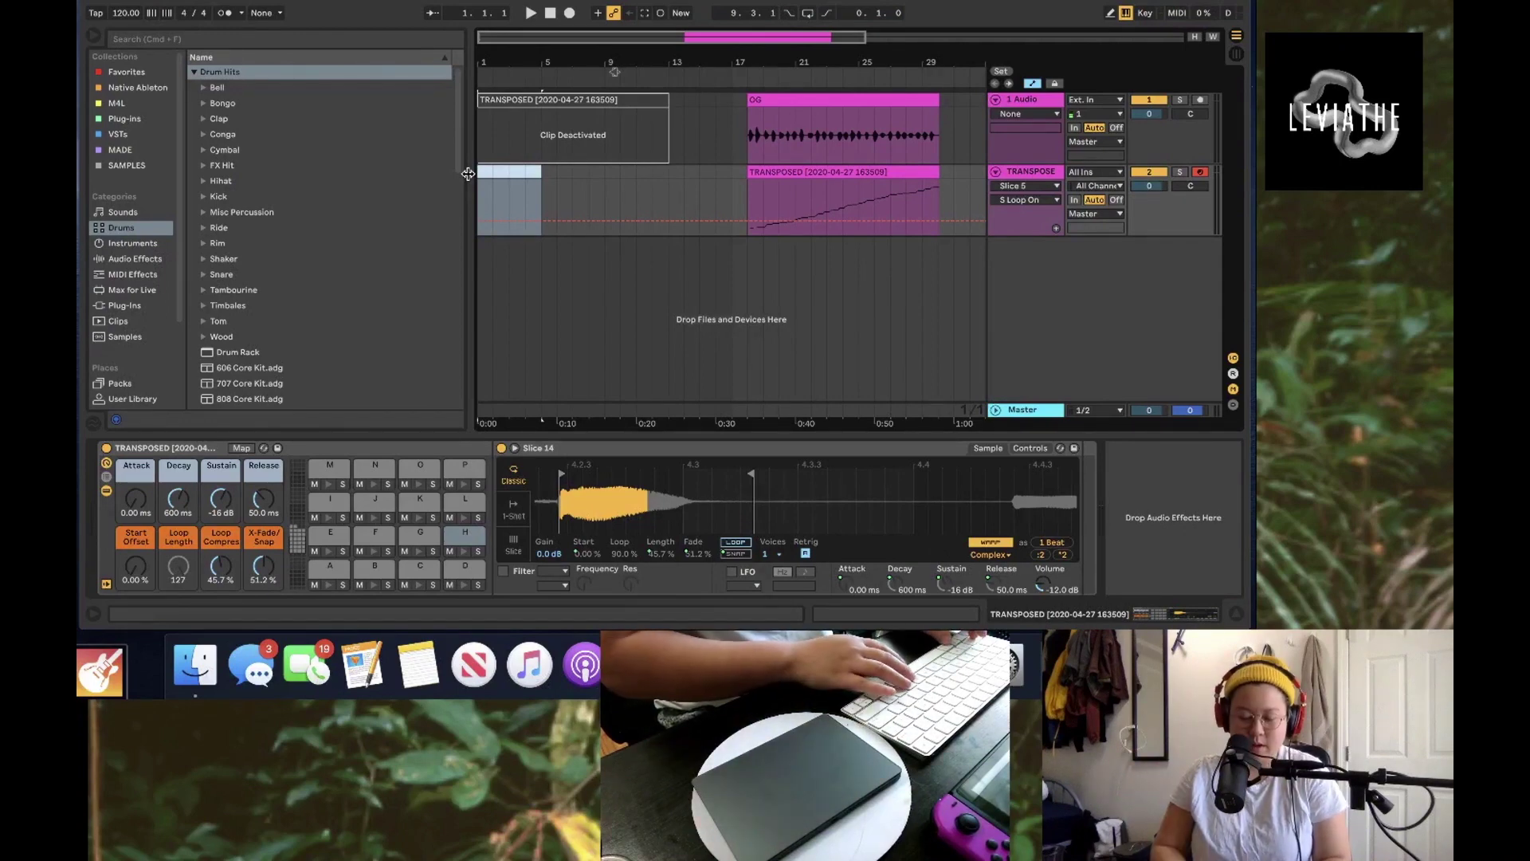
{"action": "key", "text": "super+shift+m"}
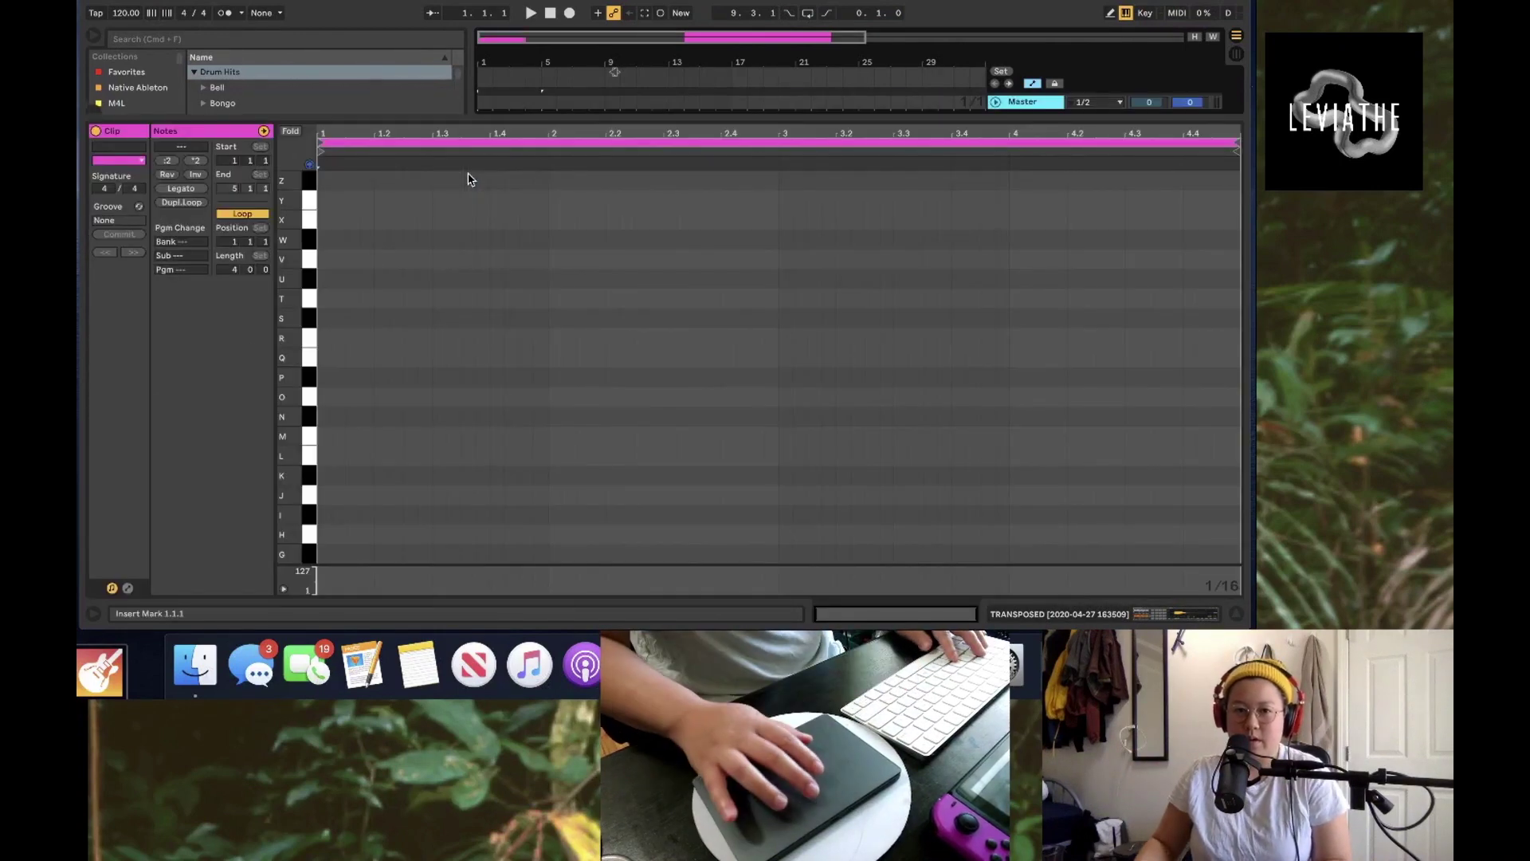
{"action": "left_click_drag", "start_coordinate": [528, 118], "coordinate": [568, 373]}
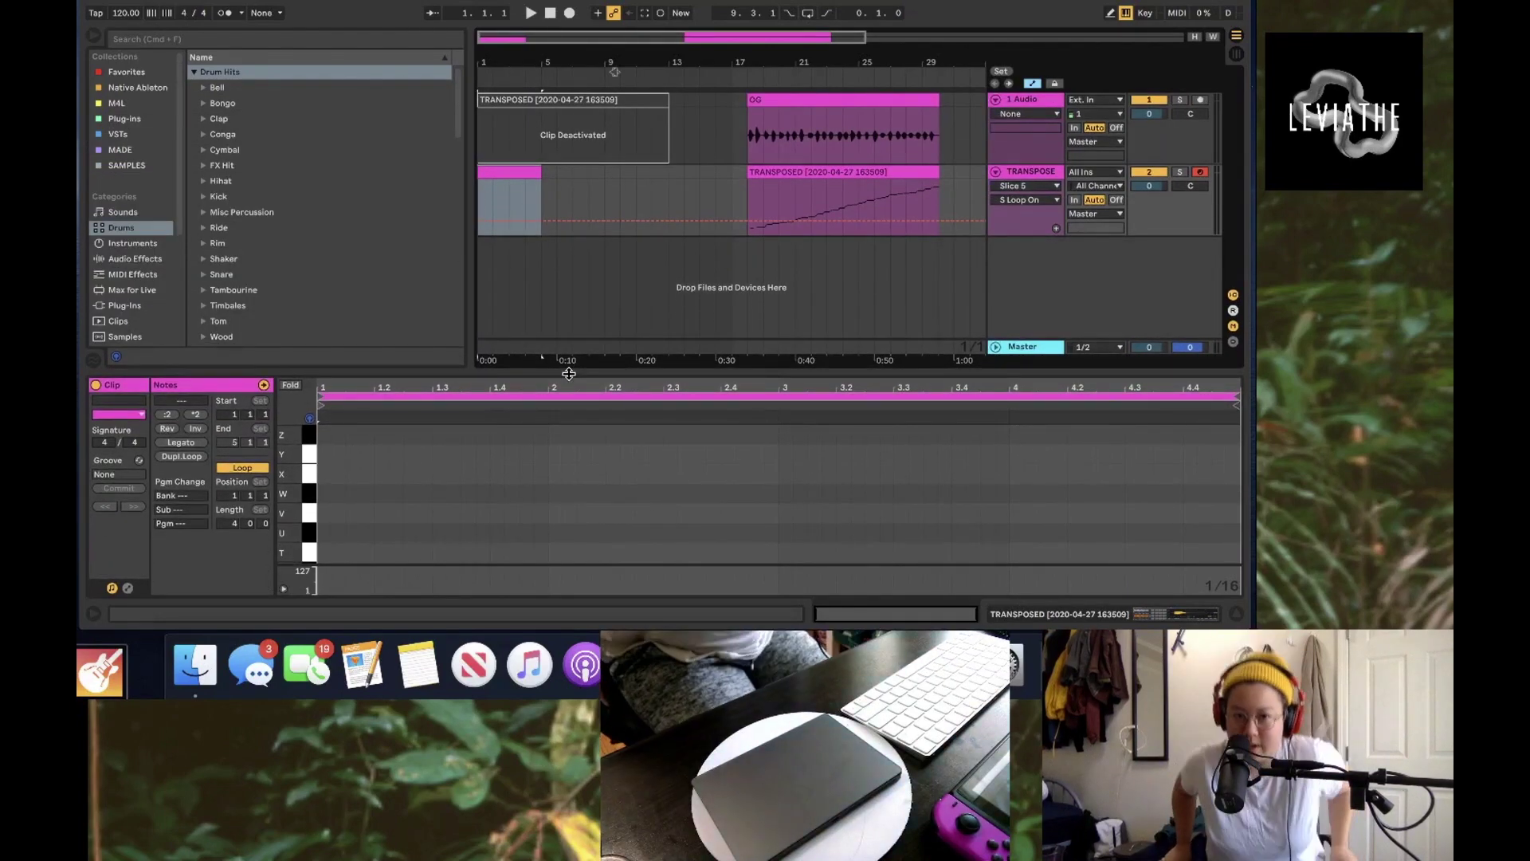
{"action": "left_click", "coordinate": [518, 202]}
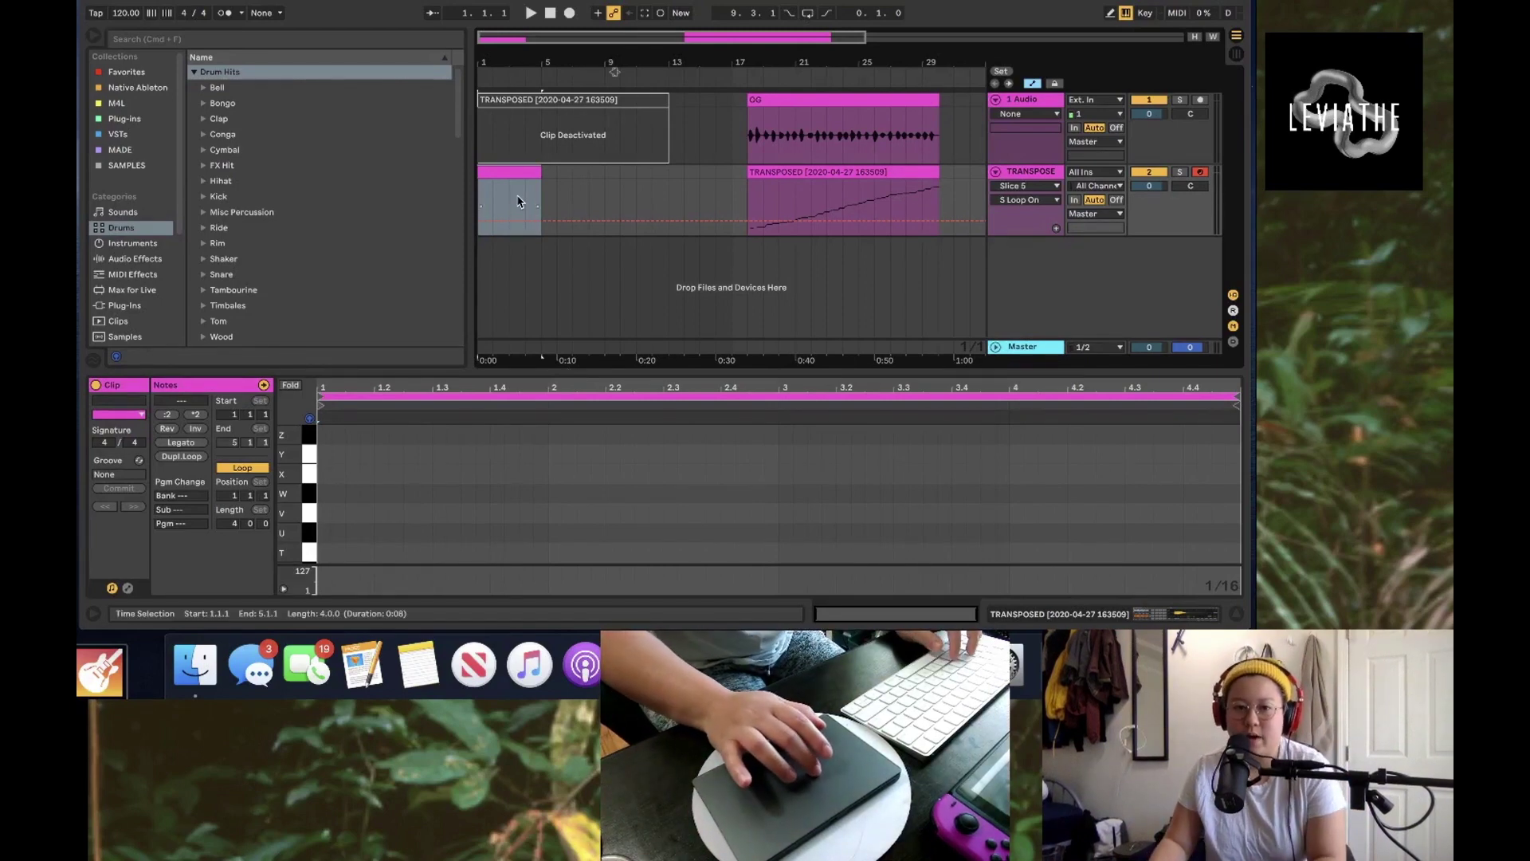
{"action": "left_click", "coordinate": [518, 170]}
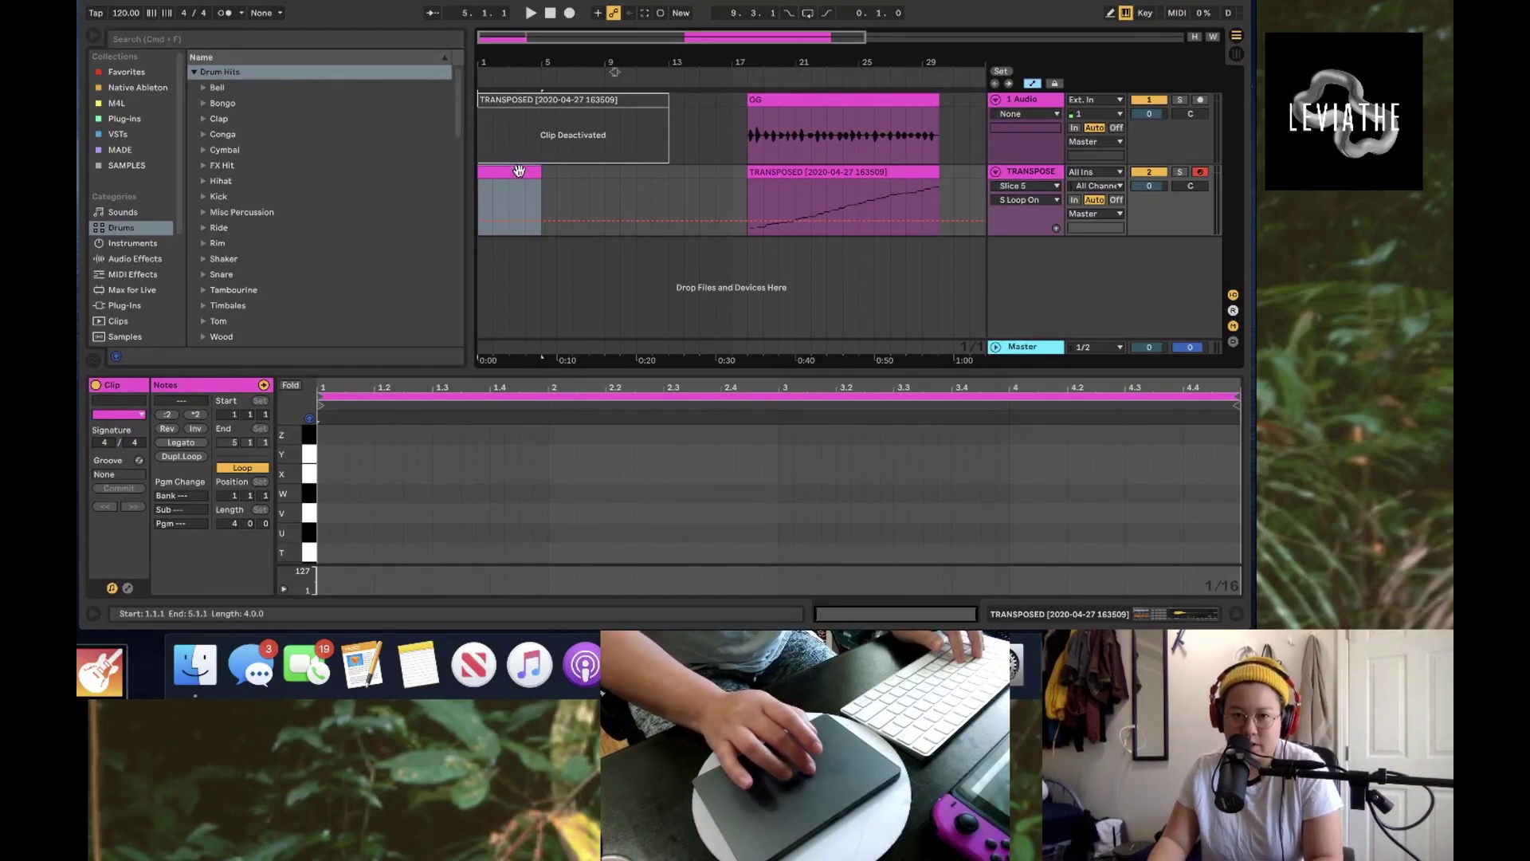
{"action": "left_click_drag", "start_coordinate": [530, 369], "coordinate": [542, 155]}
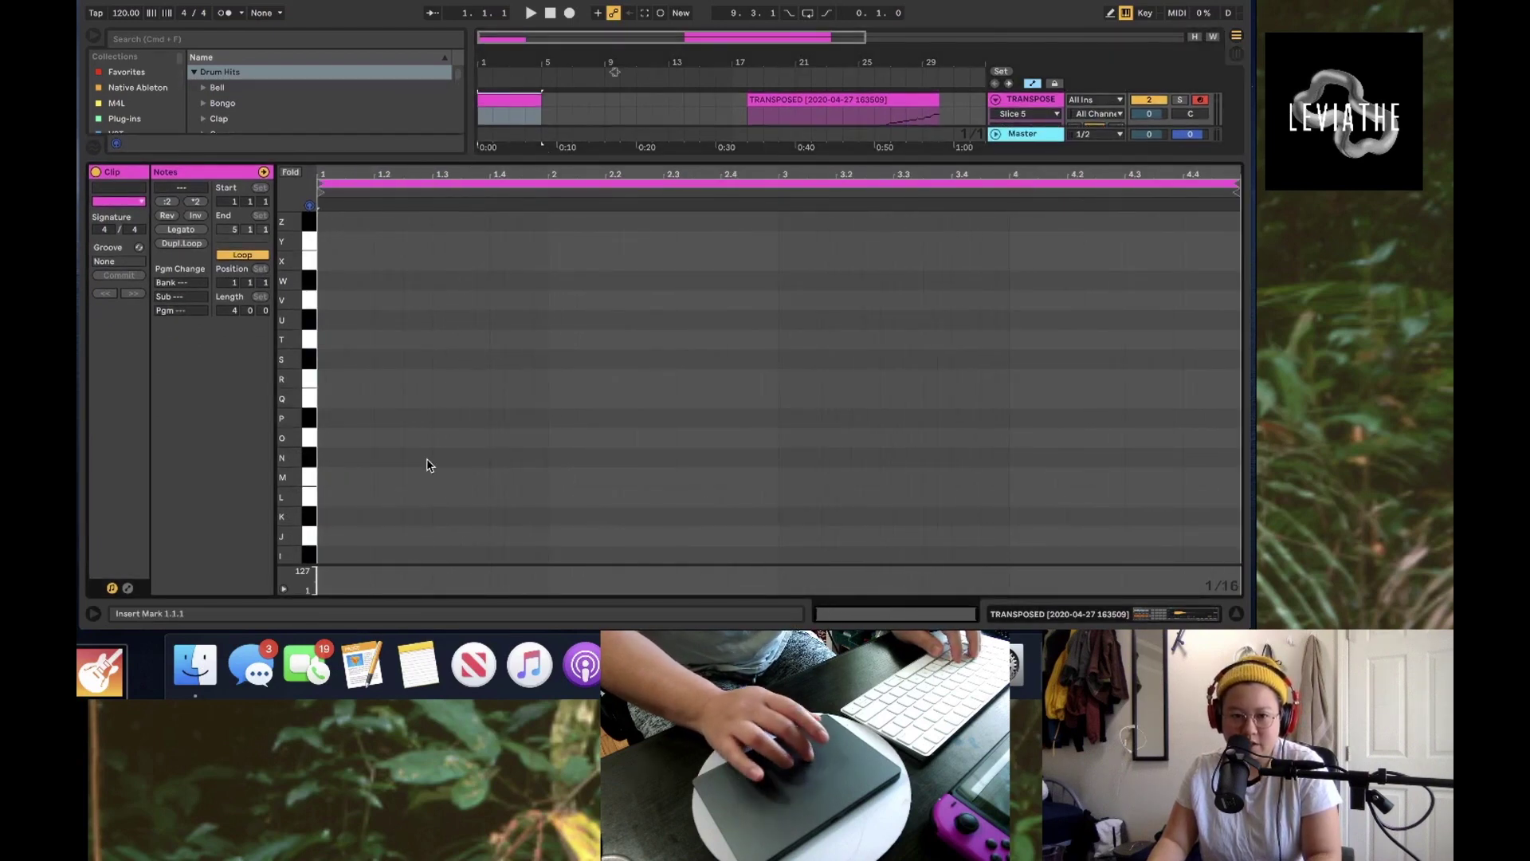
{"action": "scroll", "coordinate": [427, 465], "scroll_direction": "down", "scroll_amount": 4}
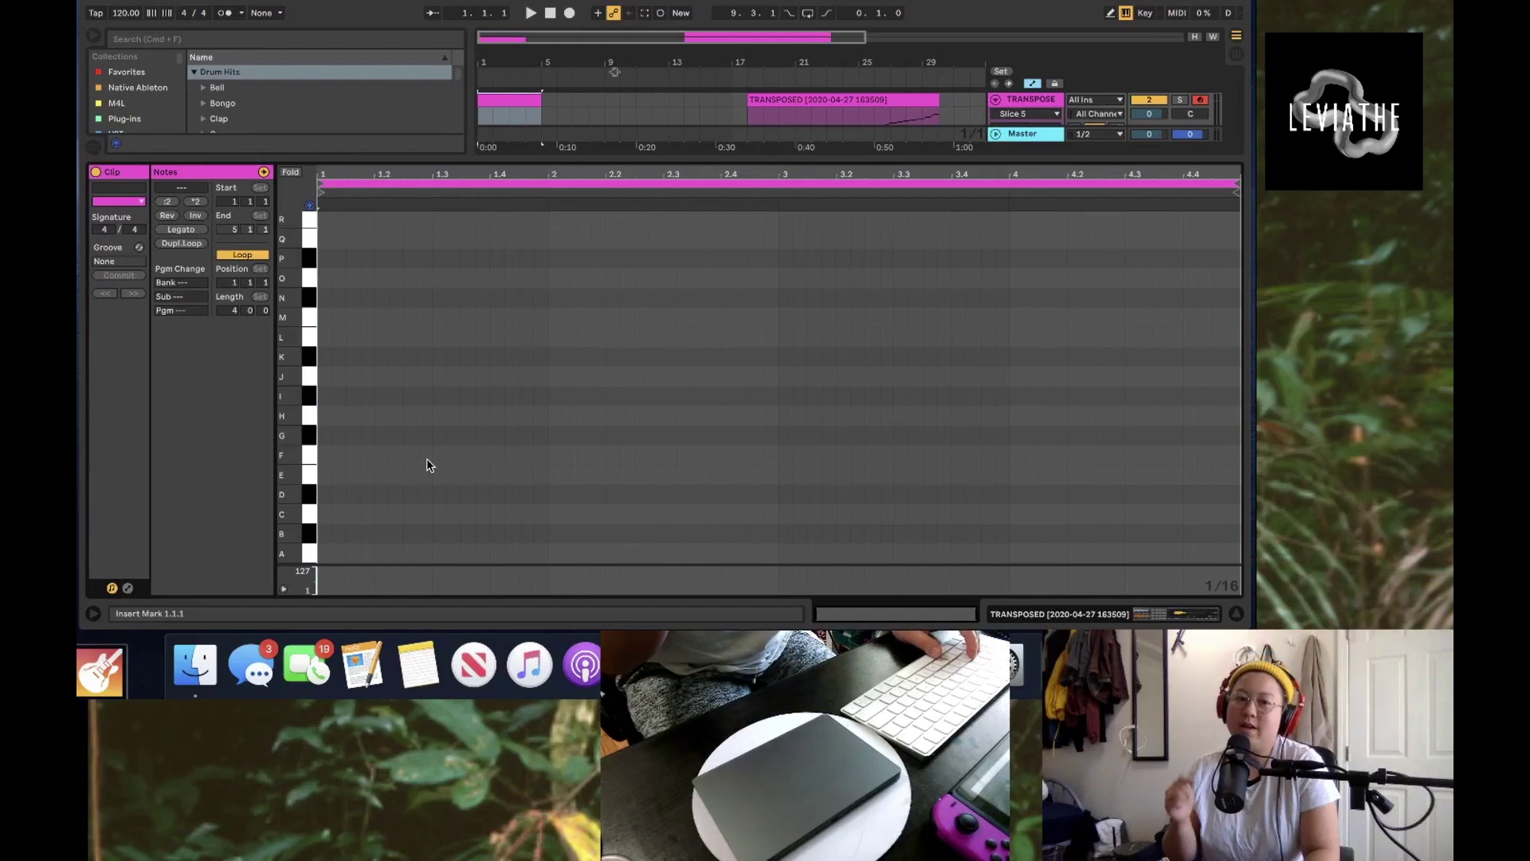
Step: Draw the H, E, L, L, O notes on the letter pad rows in sequence
{"action": "double_click", "coordinate": [323, 418]}
{"action": "mouse_move", "coordinate": [329, 414]}
{"action": "left_mouse_down"}
{"action": "mouse_move", "coordinate": [327, 436]}
{"action": "mouse_move", "coordinate": [326, 416]}
{"action": "left_mouse_up"}
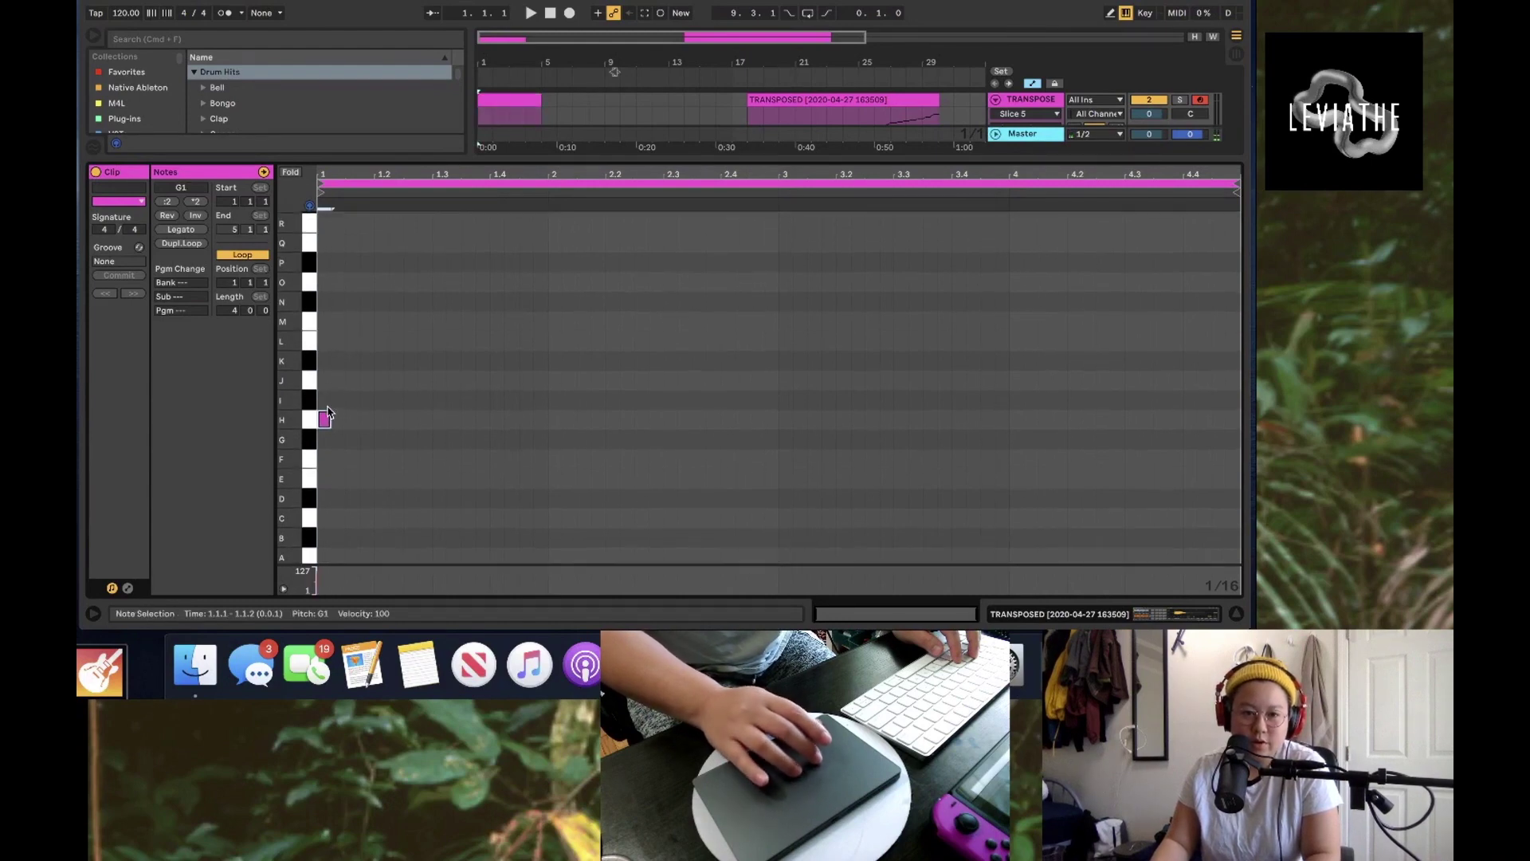
{"action": "double_click", "coordinate": [339, 478]}
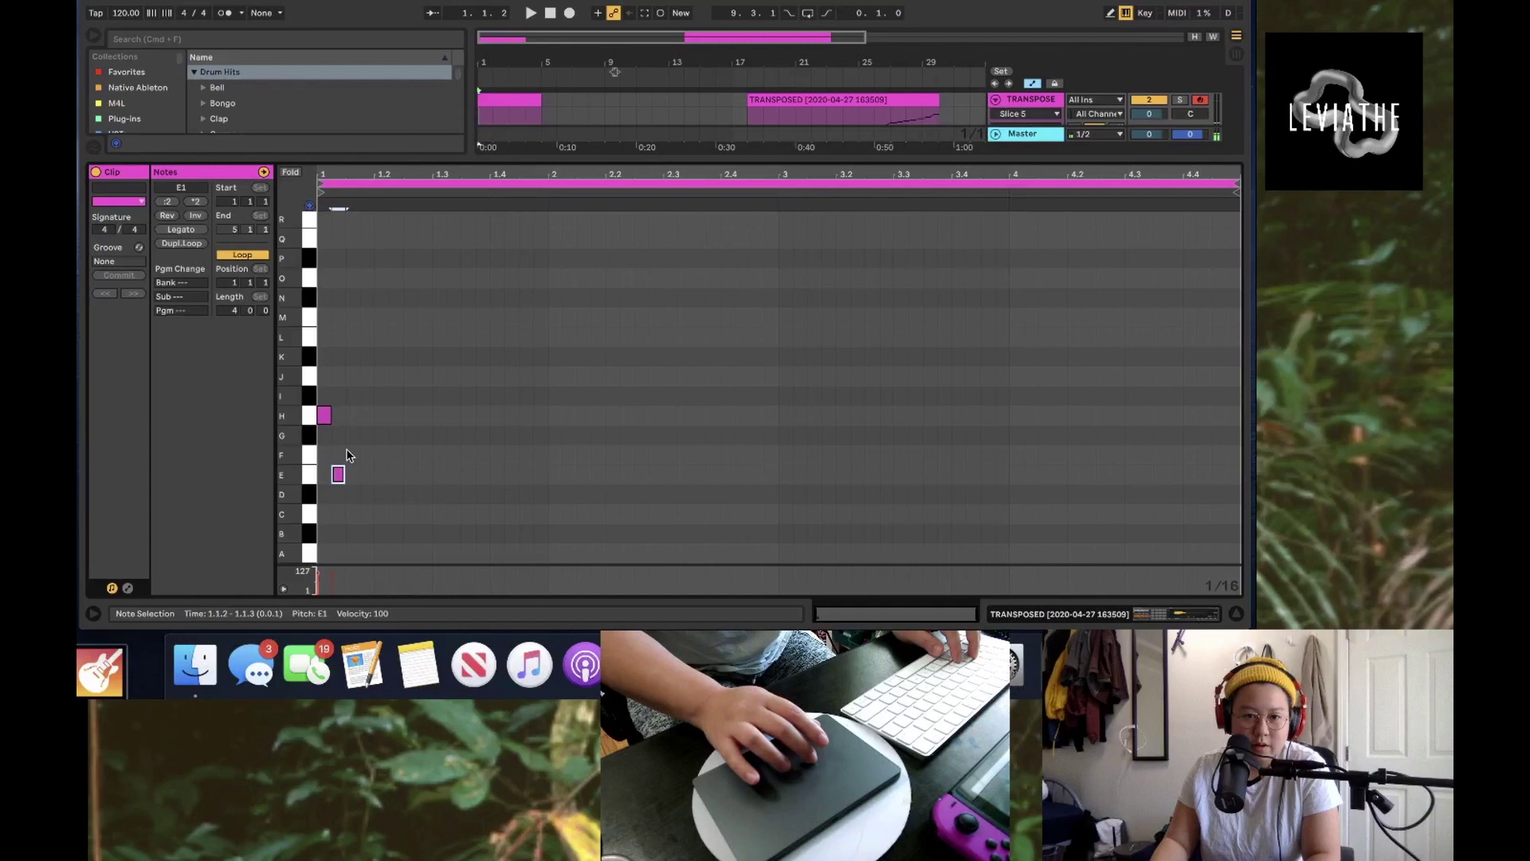
{"action": "double_click", "coordinate": [367, 337]}
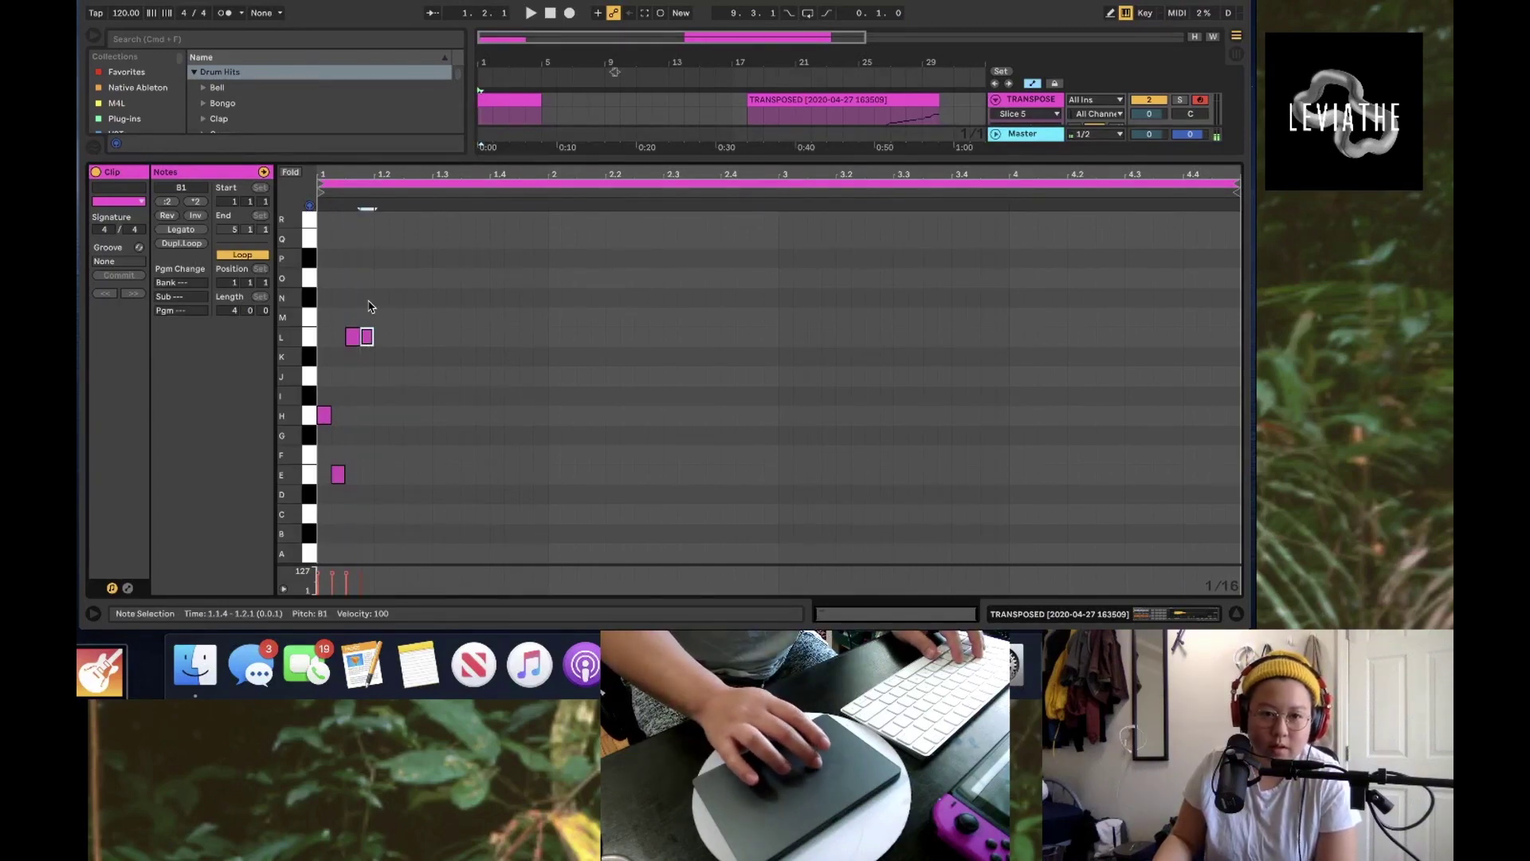
{"action": "double_click", "coordinate": [380, 279]}
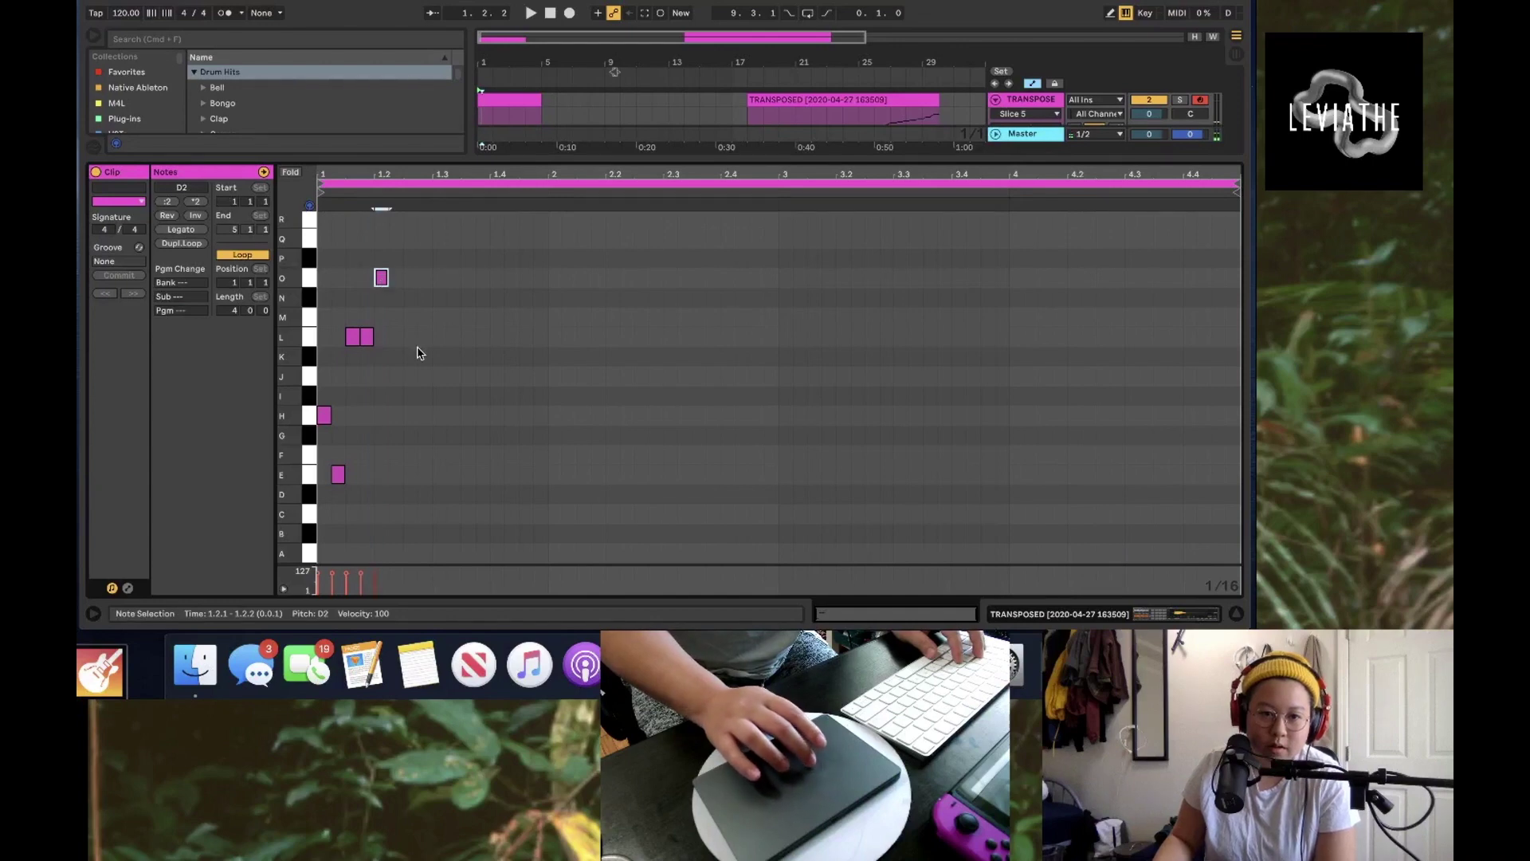
Step: Add W, O, R, L, D notes to spell WORLD and play the clip back
{"action": "scroll", "coordinate": [429, 456], "scroll_direction": "up", "scroll_amount": 4}
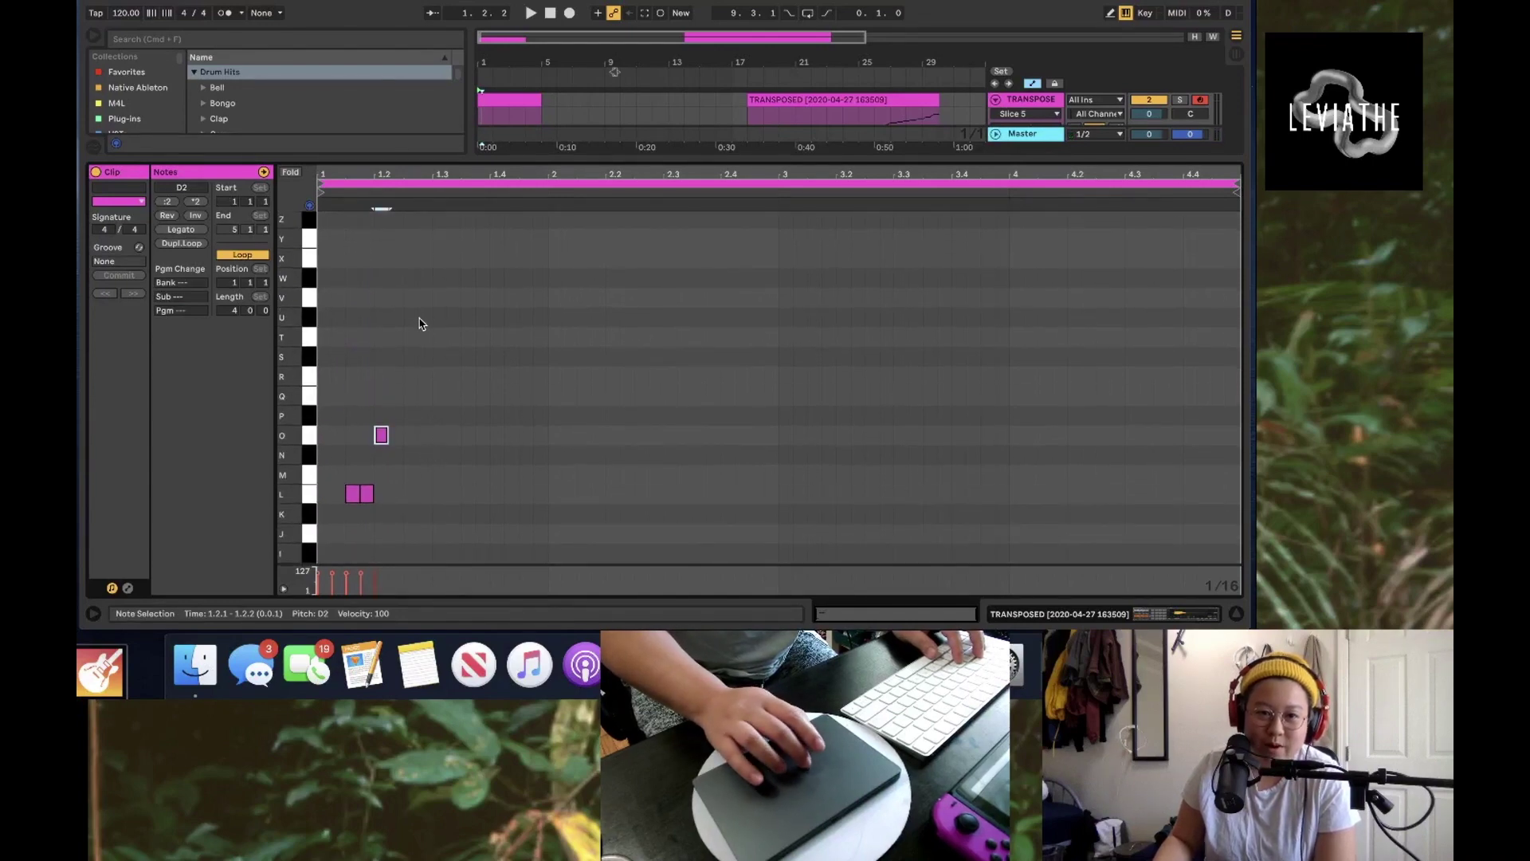
{"action": "double_click", "coordinate": [409, 277]}
{"action": "scroll", "coordinate": [428, 363], "scroll_direction": "down", "scroll_amount": 1}
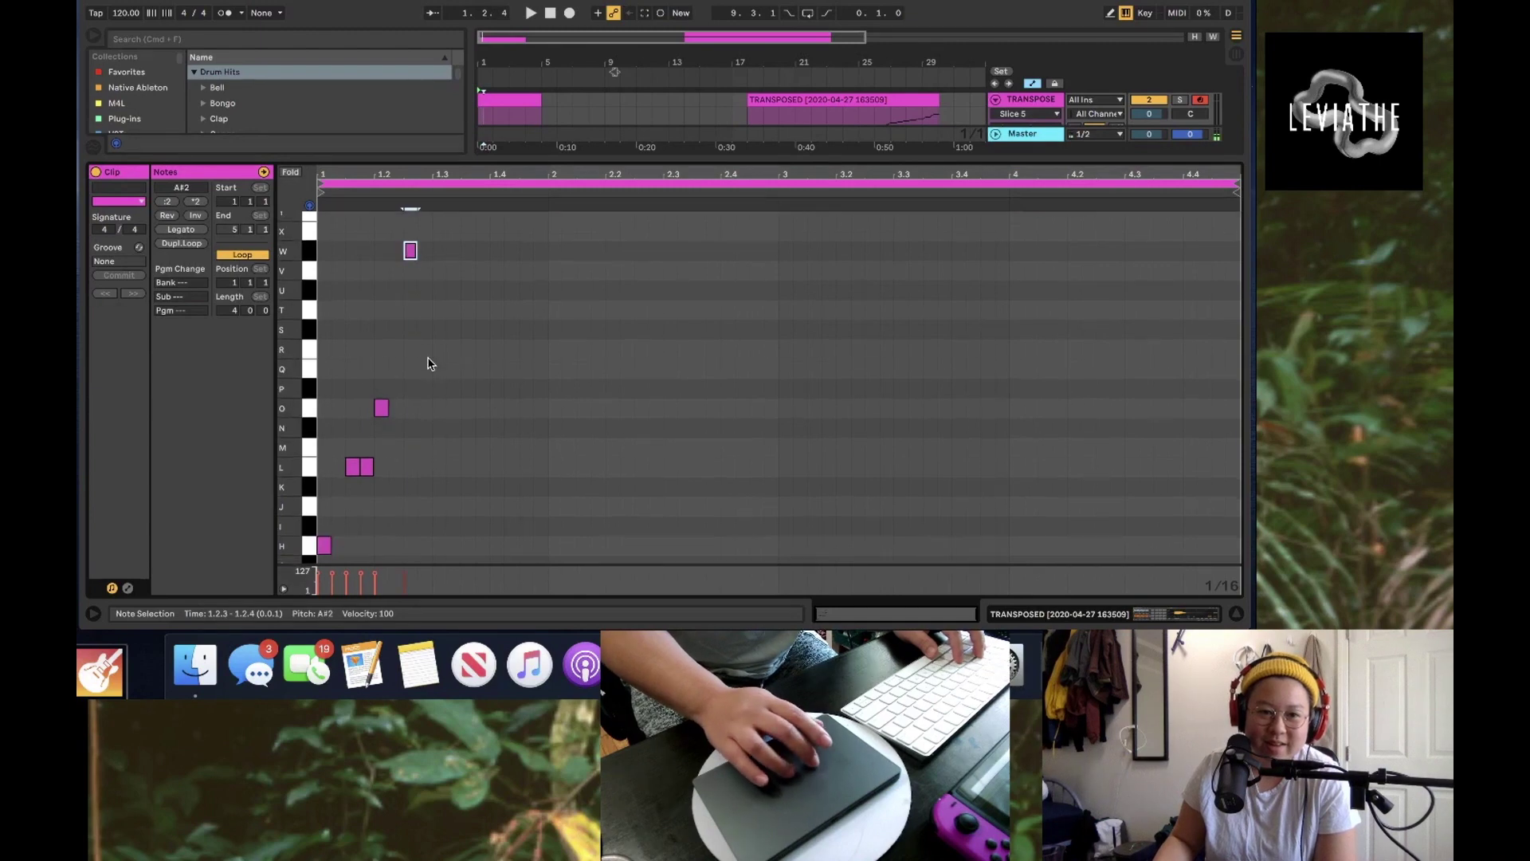
{"action": "double_click", "coordinate": [425, 408]}
{"action": "scroll", "coordinate": [427, 415], "scroll_direction": "down", "scroll_amount": 1}
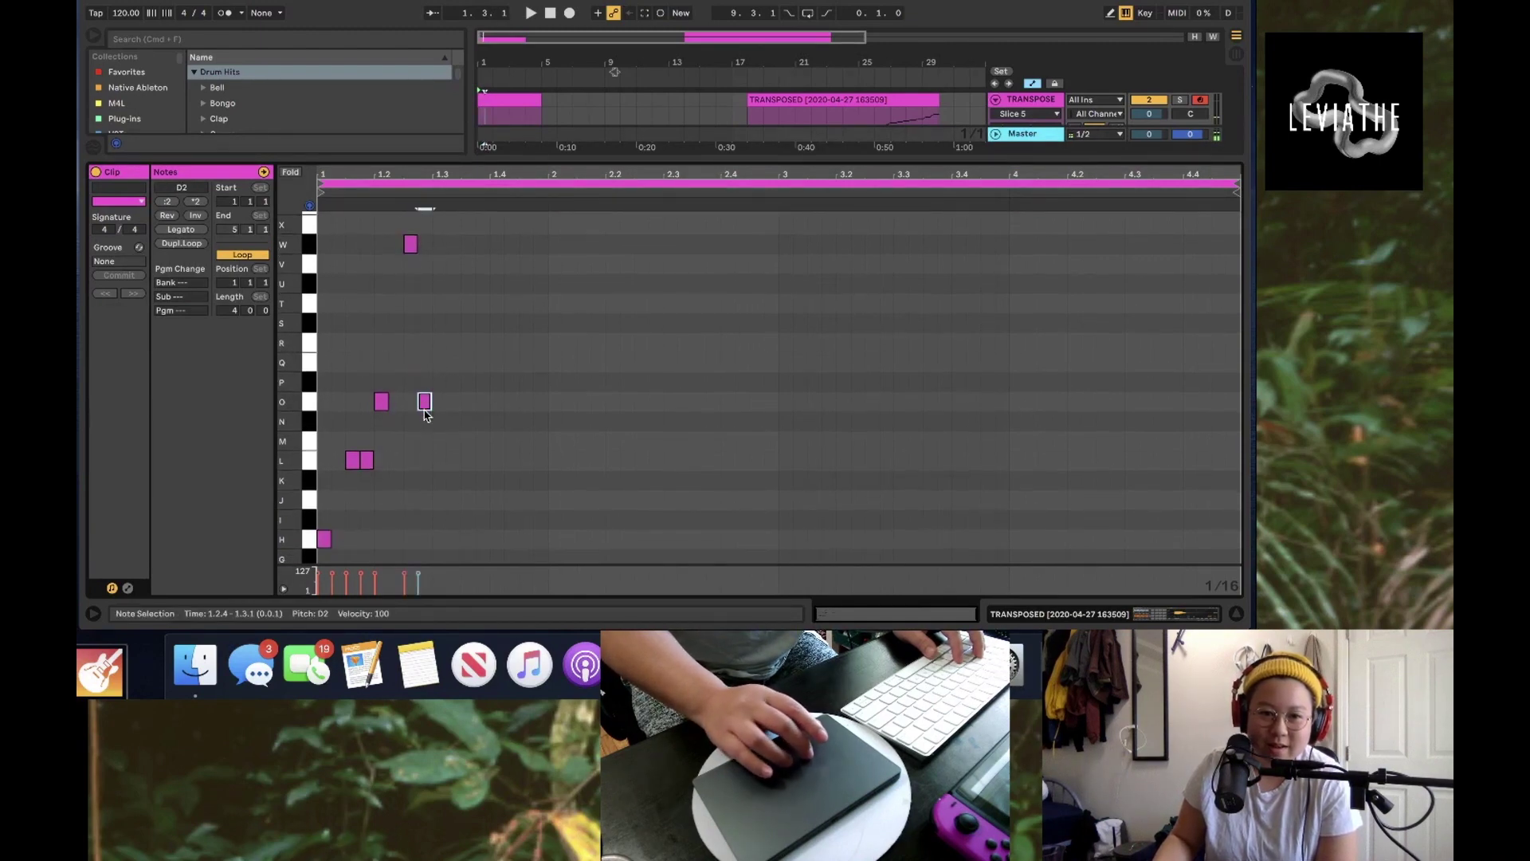
{"action": "double_click", "coordinate": [439, 344]}
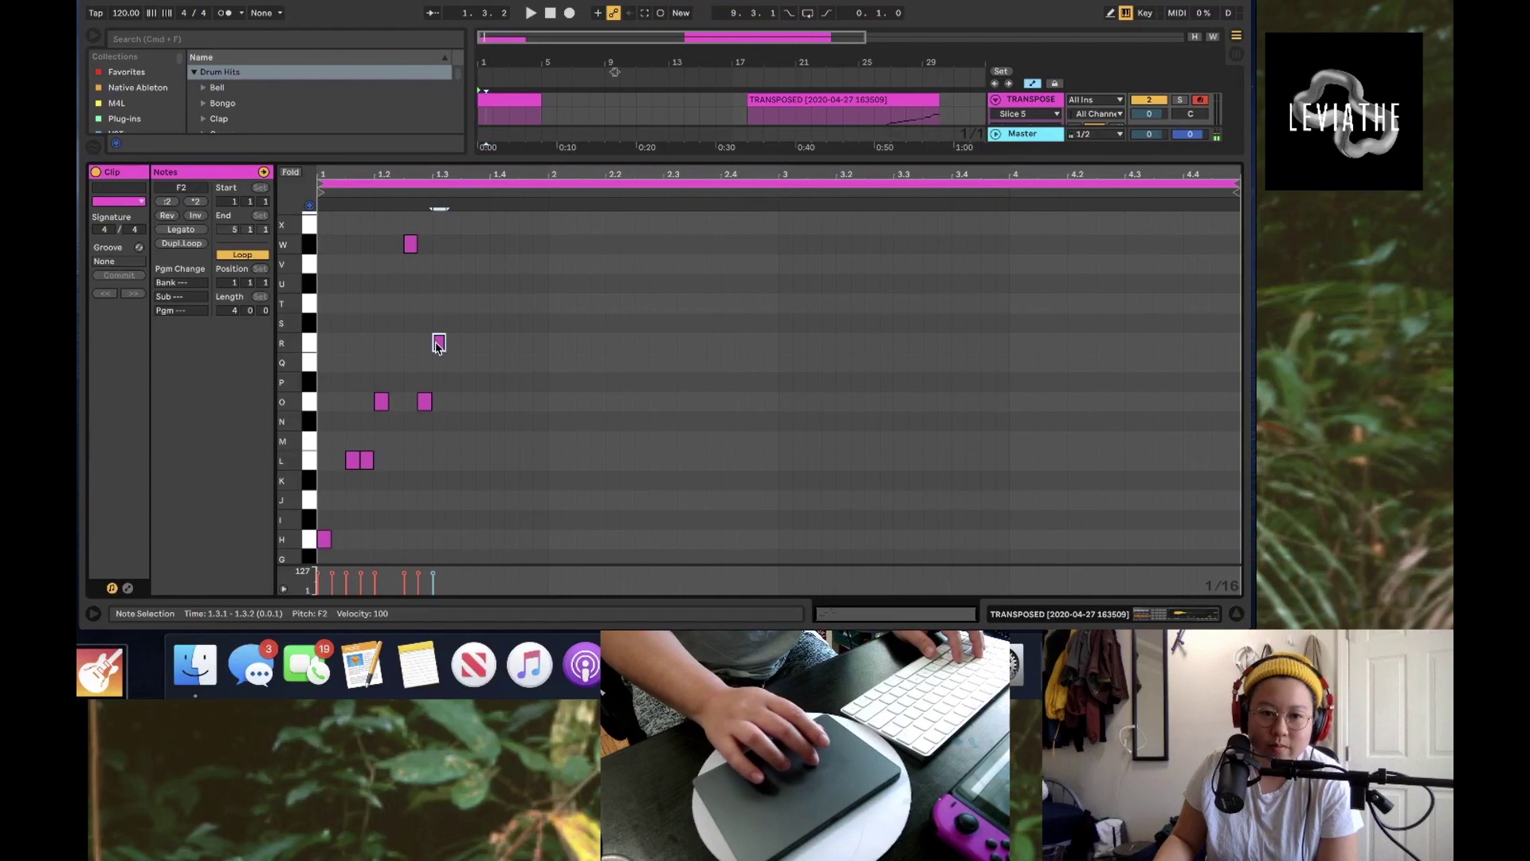
{"action": "double_click", "coordinate": [454, 464]}
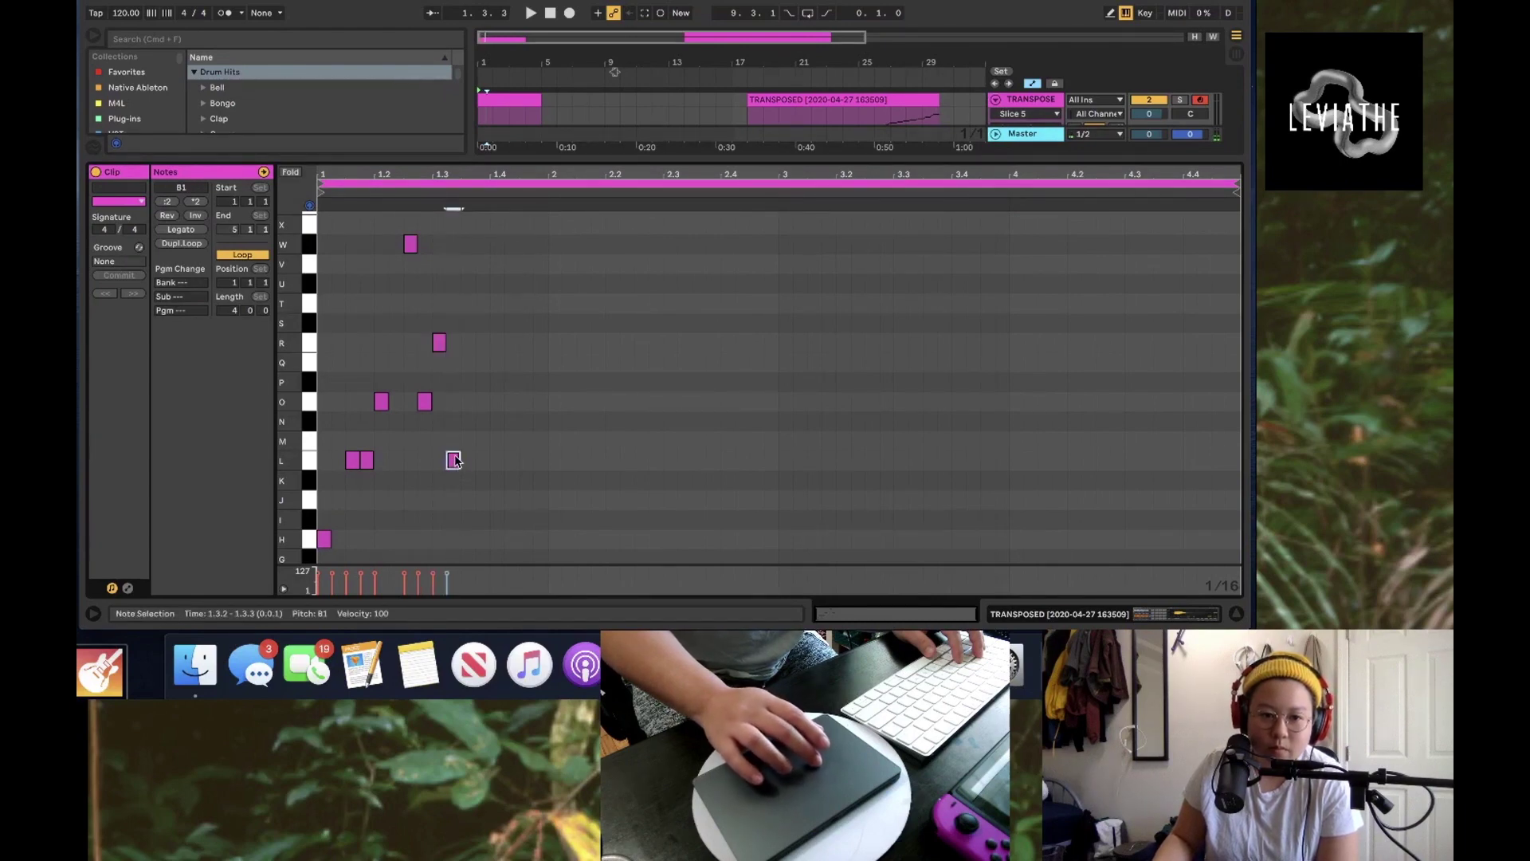
{"action": "scroll", "coordinate": [467, 507], "scroll_direction": "down", "scroll_amount": 6}
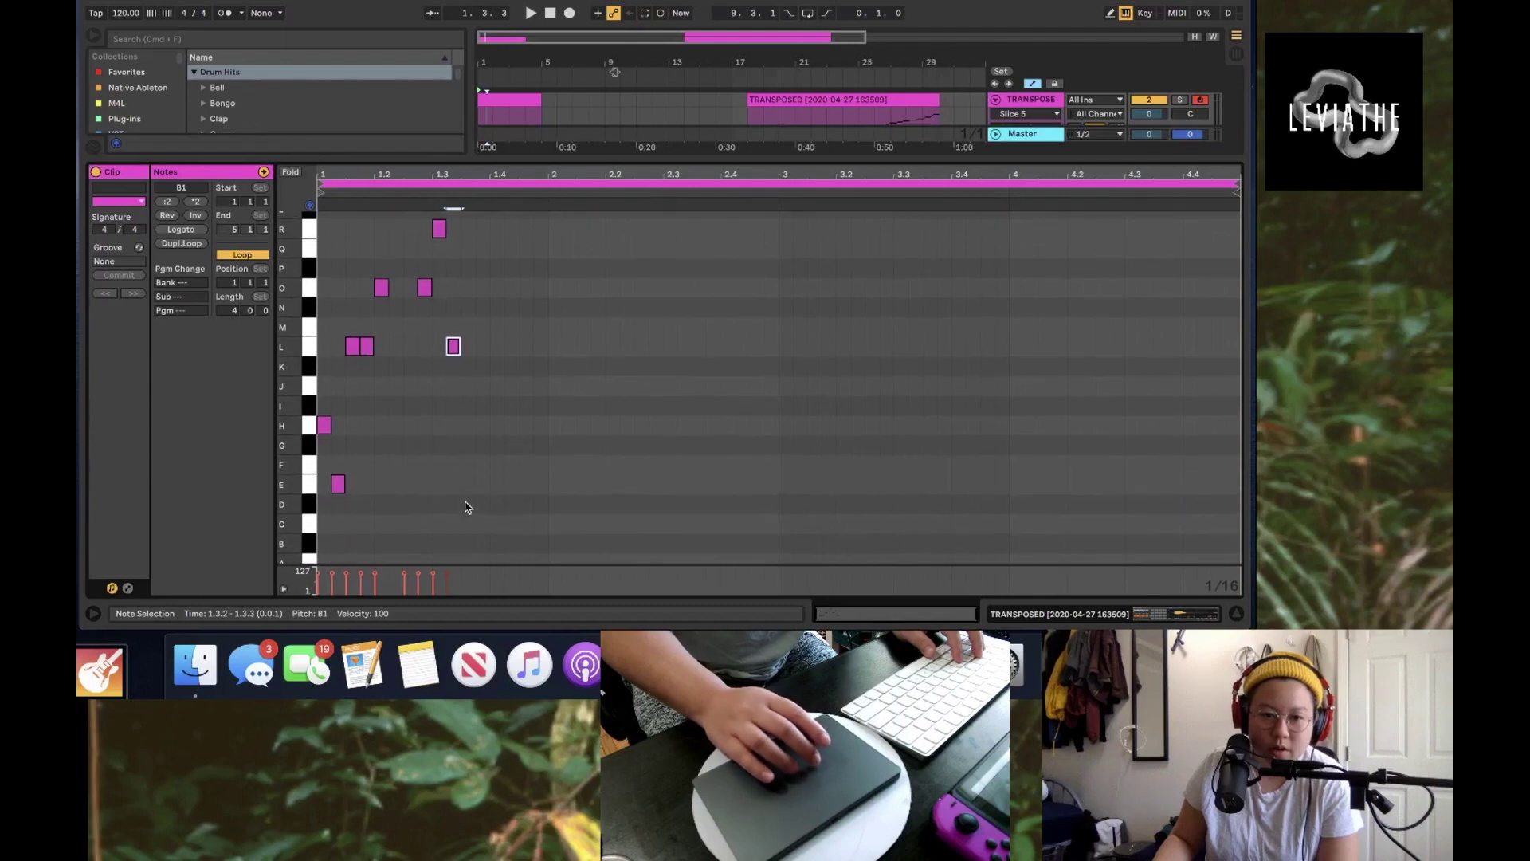
{"action": "double_click", "coordinate": [467, 494]}
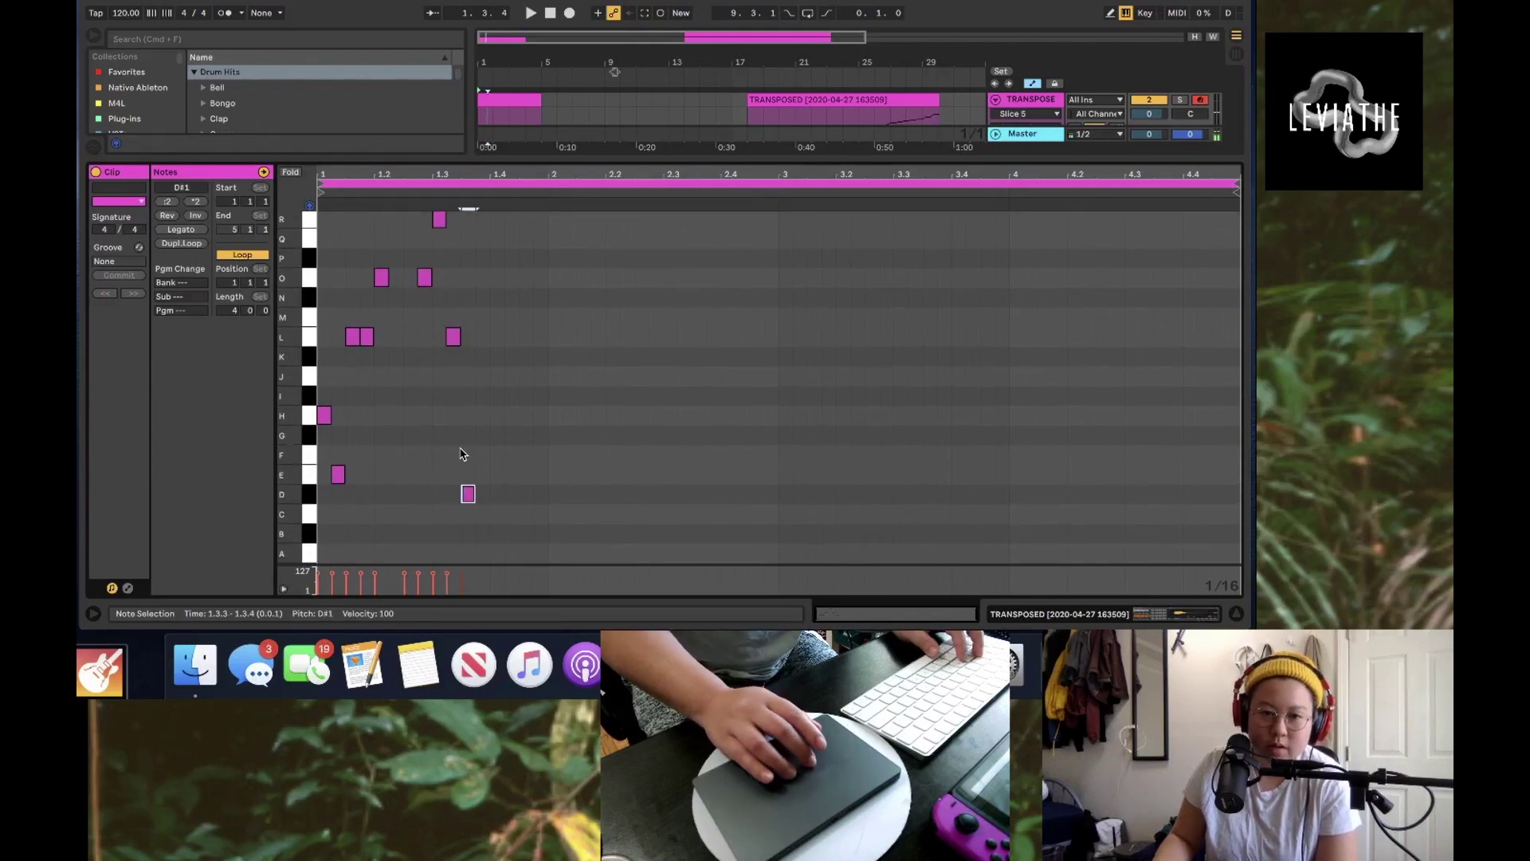
{"action": "scroll", "coordinate": [462, 451], "scroll_direction": "up", "scroll_amount": 3}
{"action": "scroll", "coordinate": [461, 451], "scroll_direction": "down", "scroll_amount": 3}
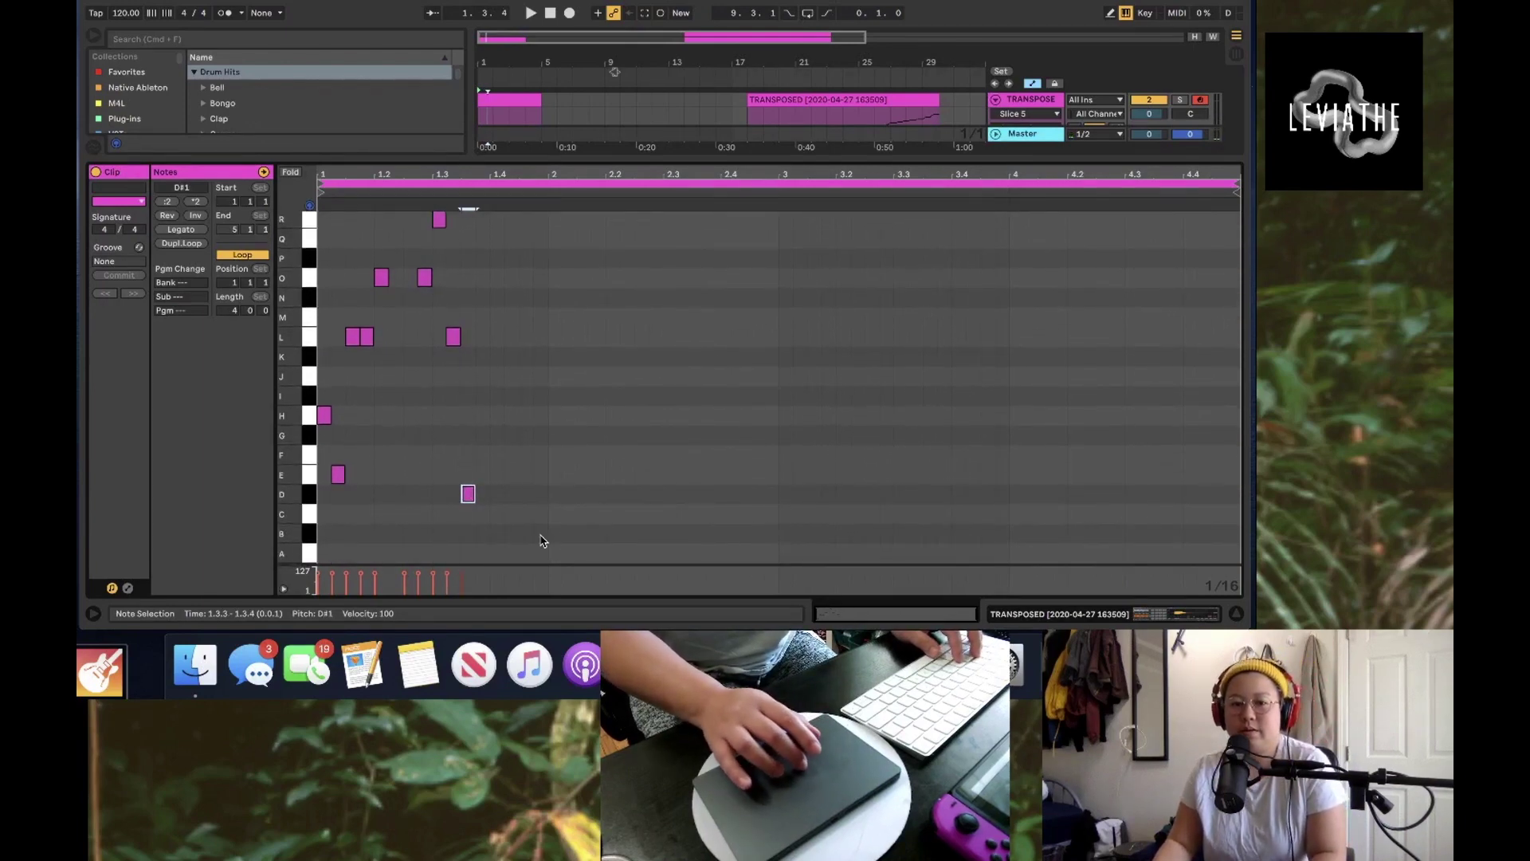
{"action": "key", "text": "space"}
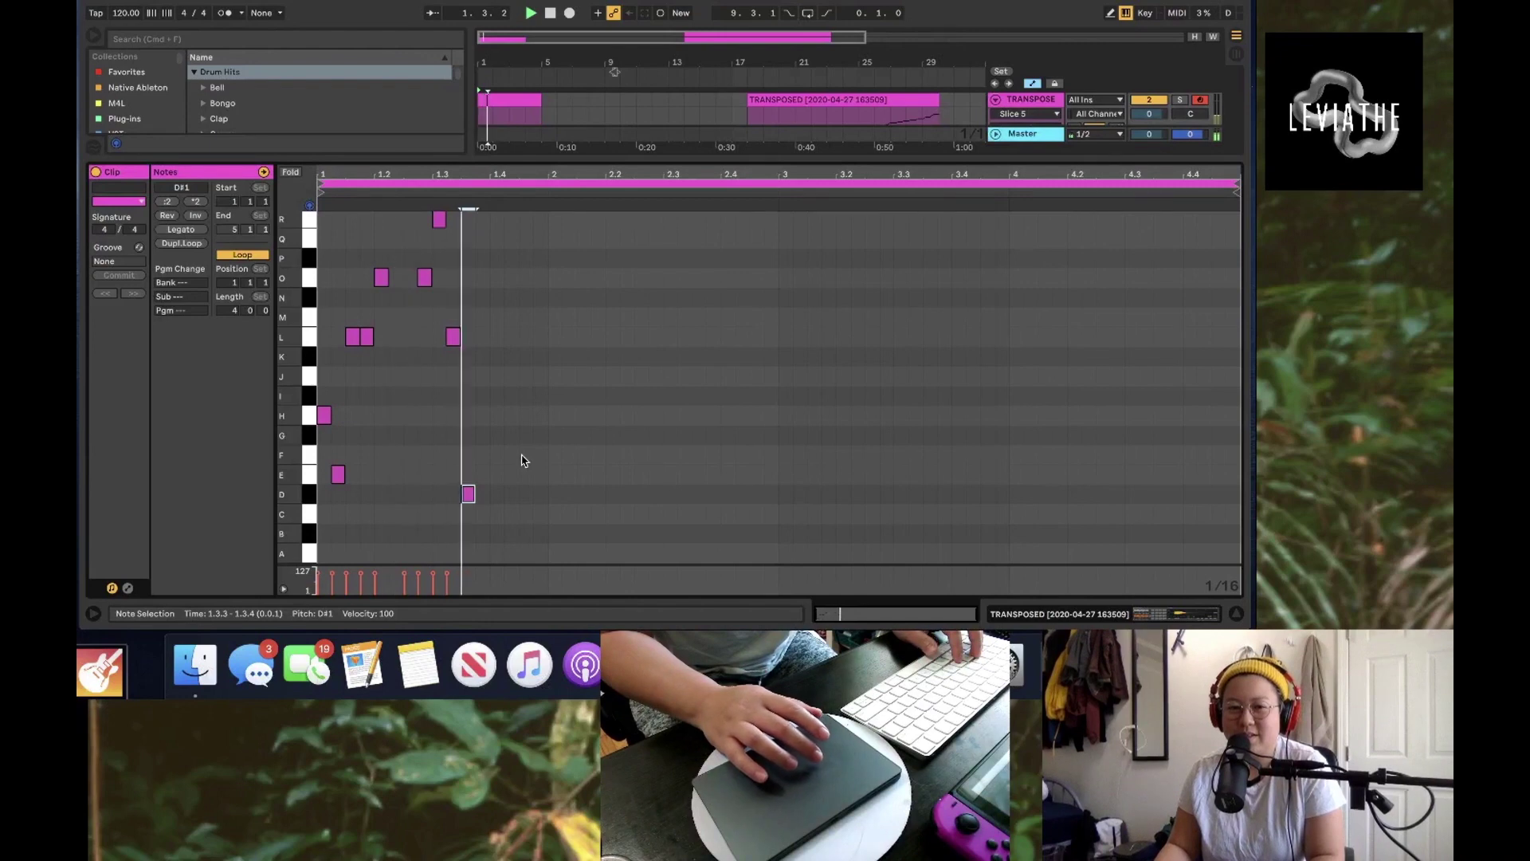
{"action": "scroll", "coordinate": [522, 460], "scroll_direction": "up", "scroll_amount": 3}
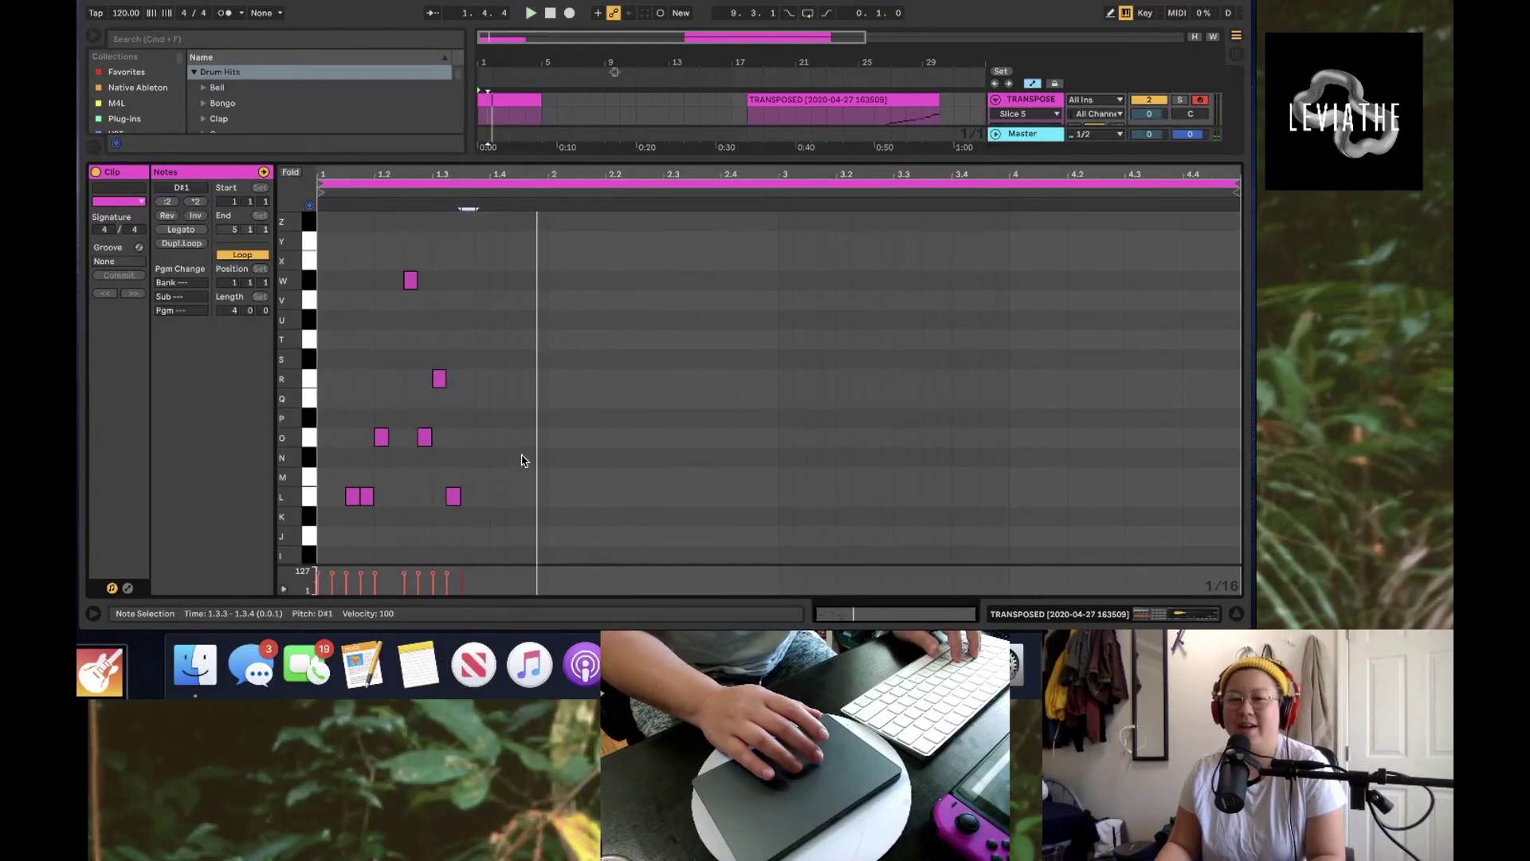